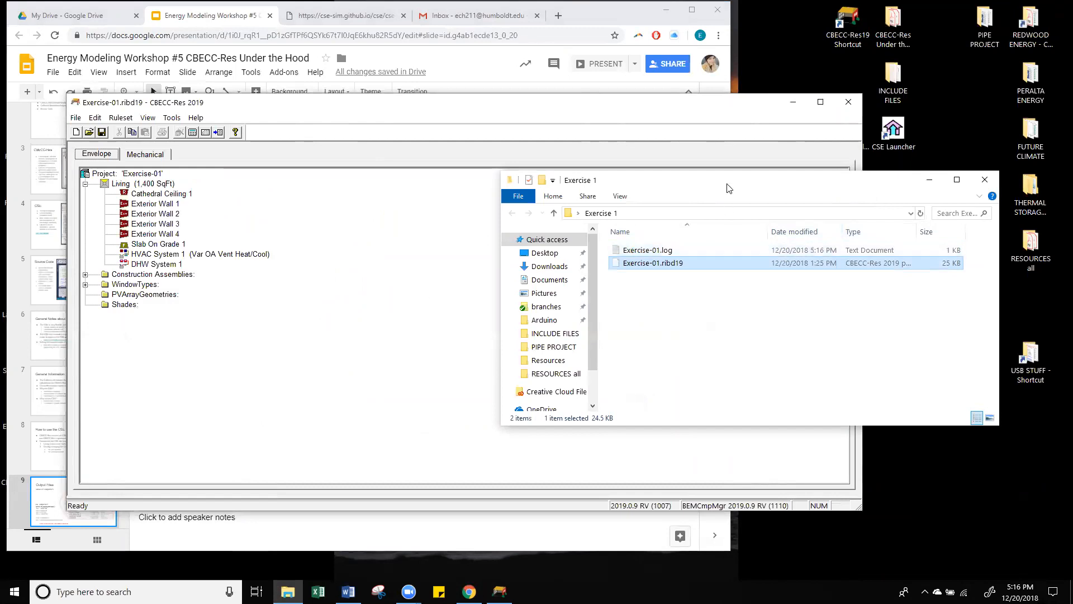
# Arrange the Exercise 1 folder beside the CBECC-Res project window, narrowing the latter, and run the compliance analysis on Exercise-01.
pyautogui.moveTo(722, 184); pyautogui.dragTo(755, 146)
pyautogui.click(715, 259)
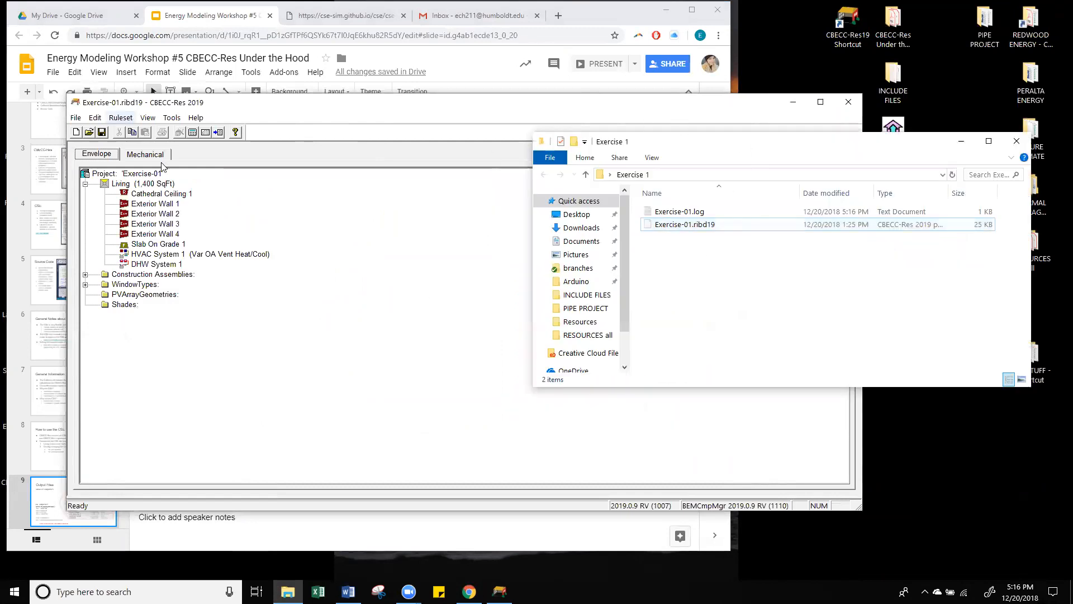
pyautogui.click(274, 159)
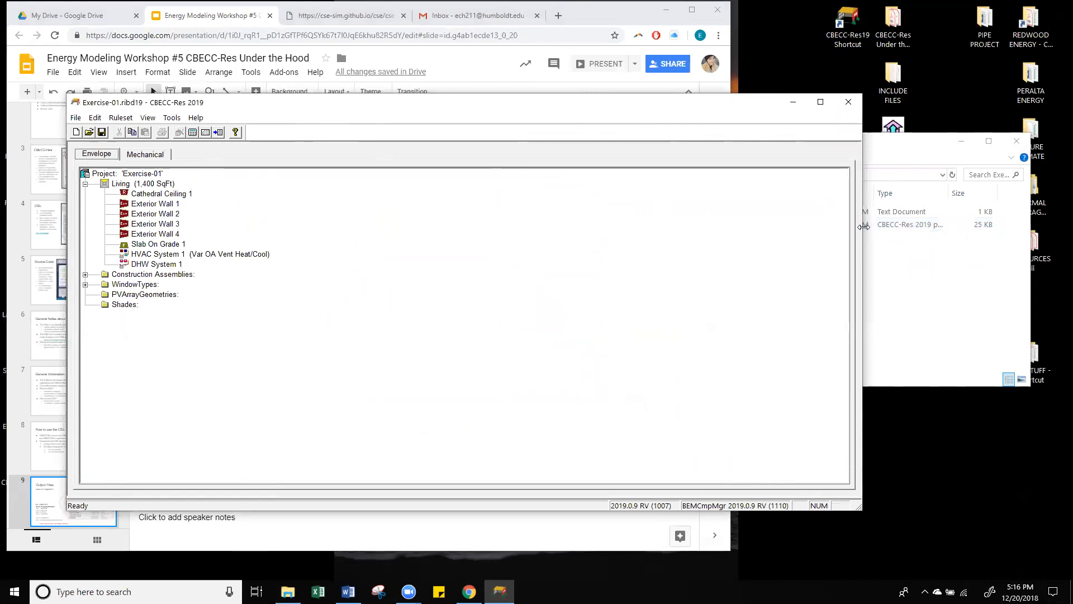
pyautogui.moveTo(864, 226); pyautogui.dragTo(527, 227)
pyautogui.click(194, 136)
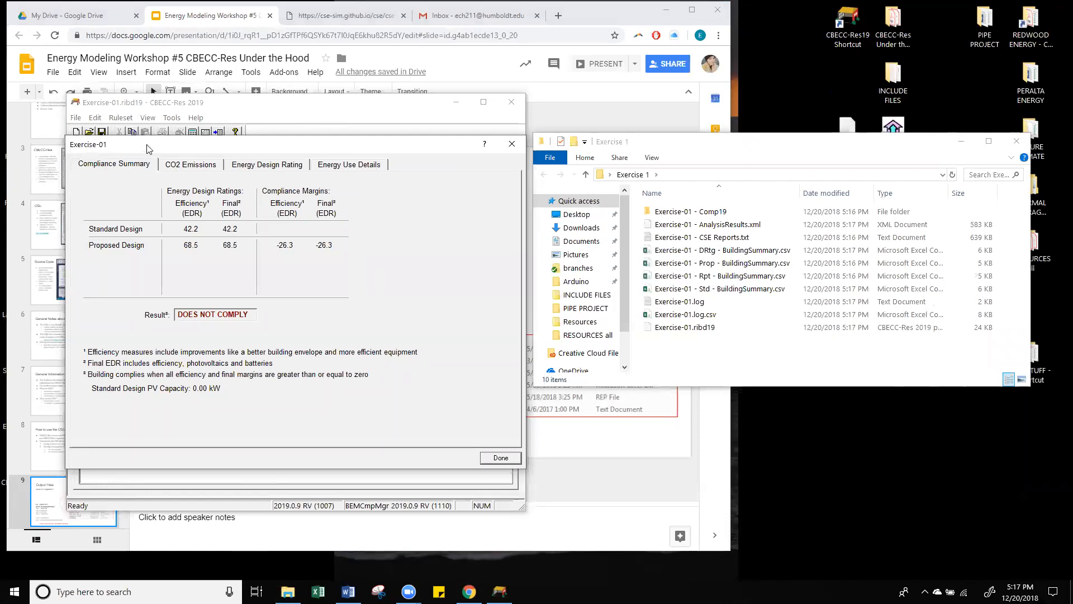
# Review the CO2 emissions, energy design rating and energy use details in the Exercise-01 analysis results, and close them.
pyautogui.click(183, 164)
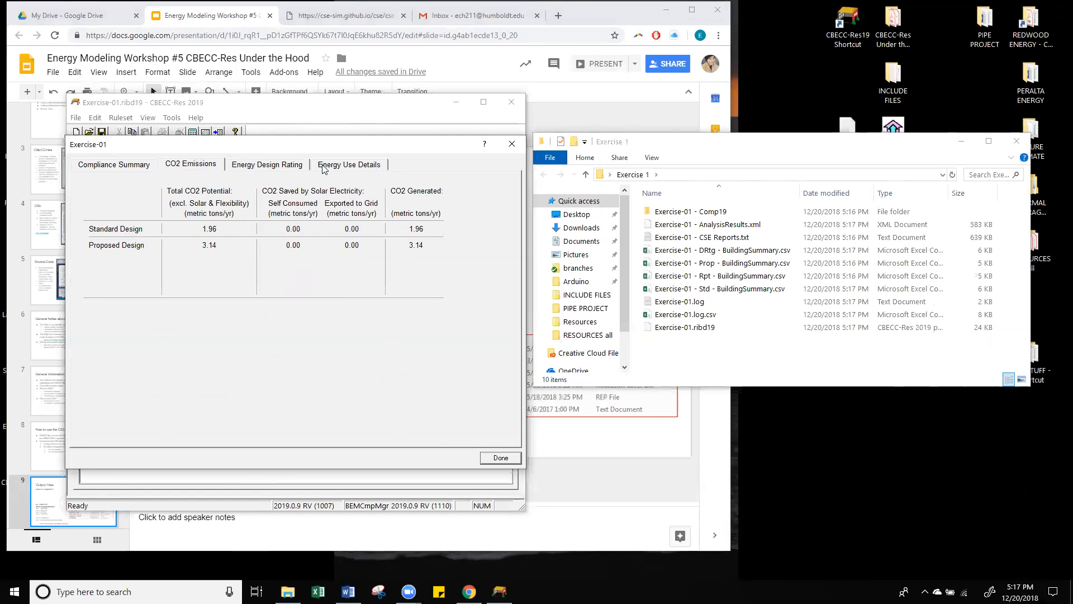
pyautogui.click(294, 168)
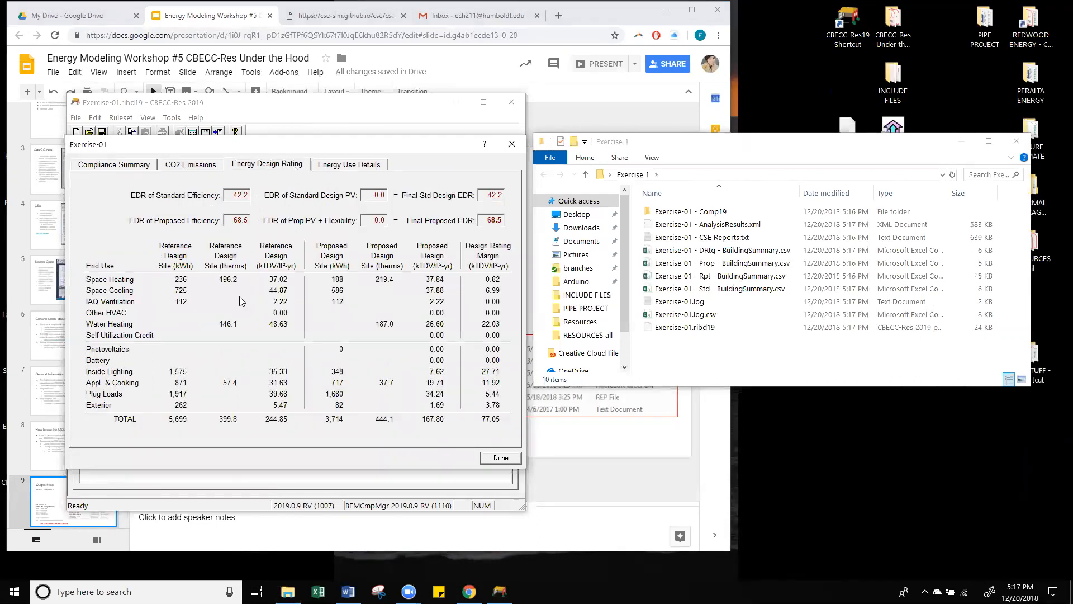
pyautogui.click(351, 166)
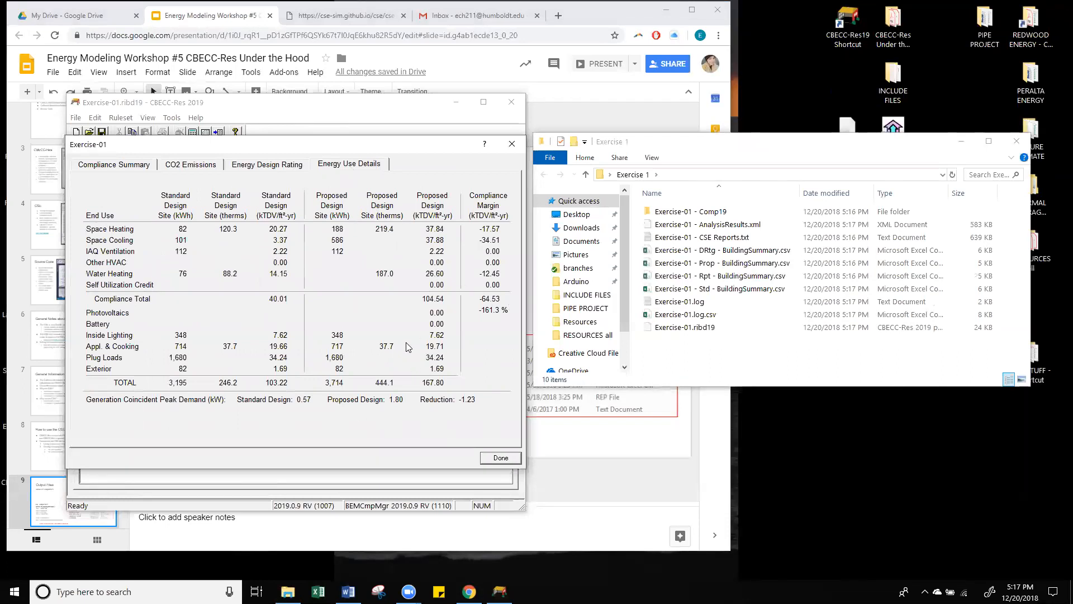
pyautogui.click(501, 458)
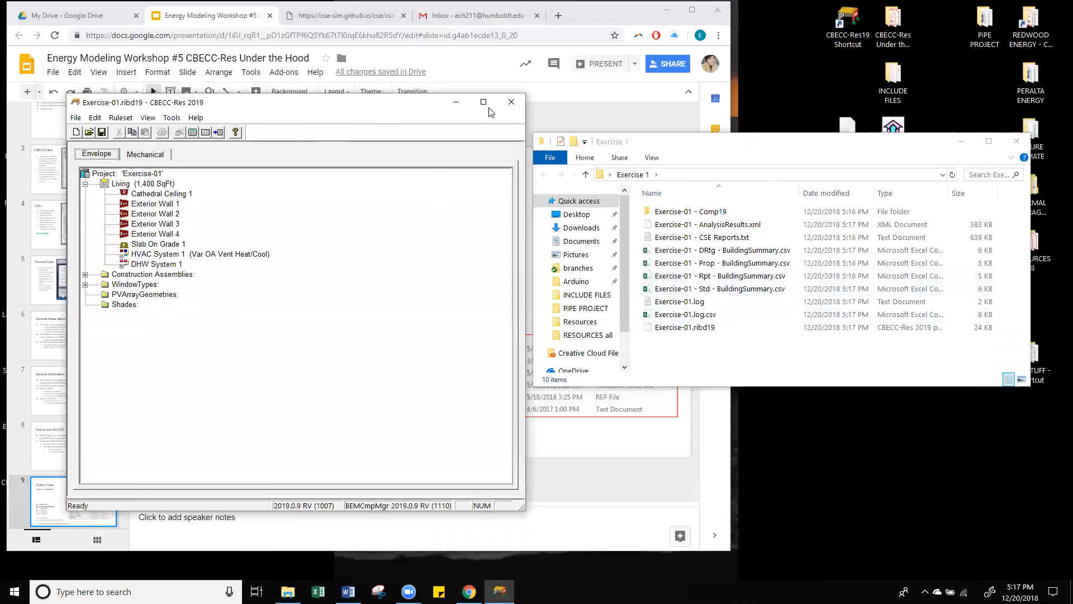
# Open the Exercise-01 - Comp19 output folder and enlarge its window to fit the whole file list.
pyautogui.click(799, 385)
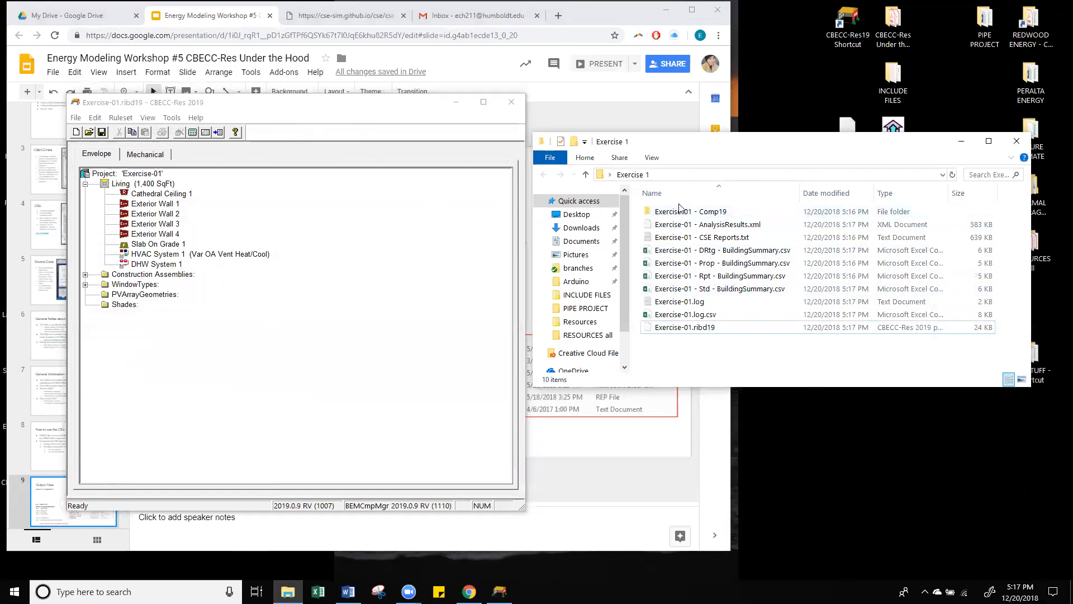
pyautogui.click(666, 216)
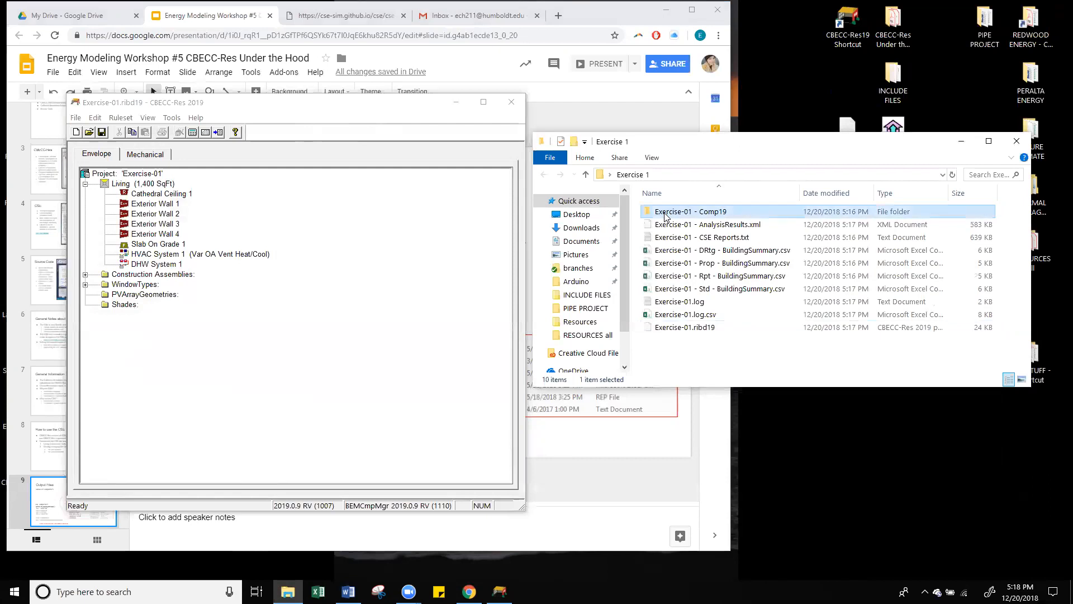
pyautogui.doubleClick(666, 216)
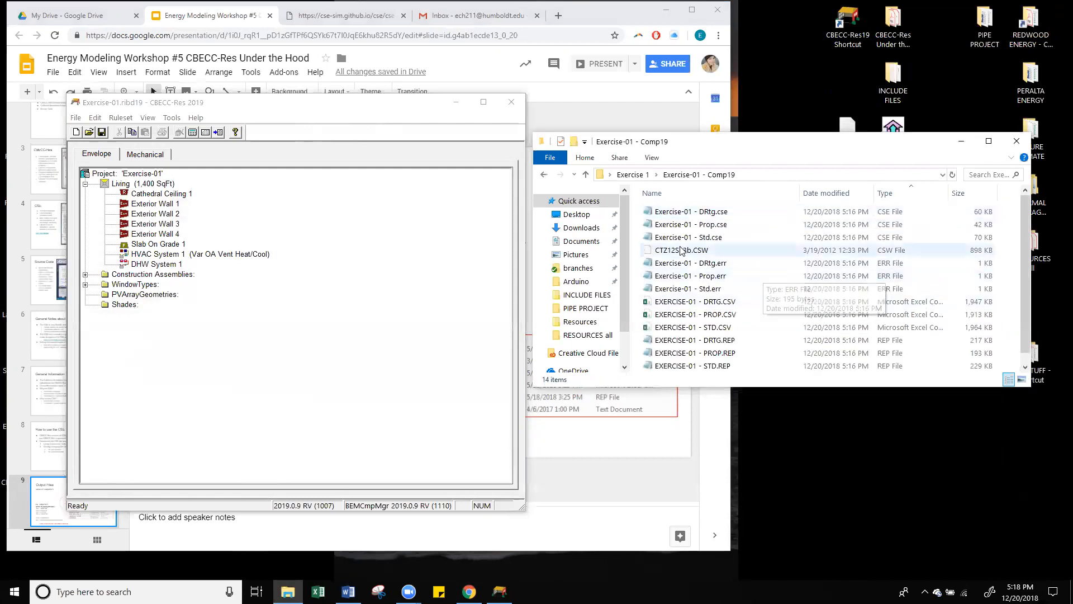
pyautogui.scroll(-1, 703, 343)
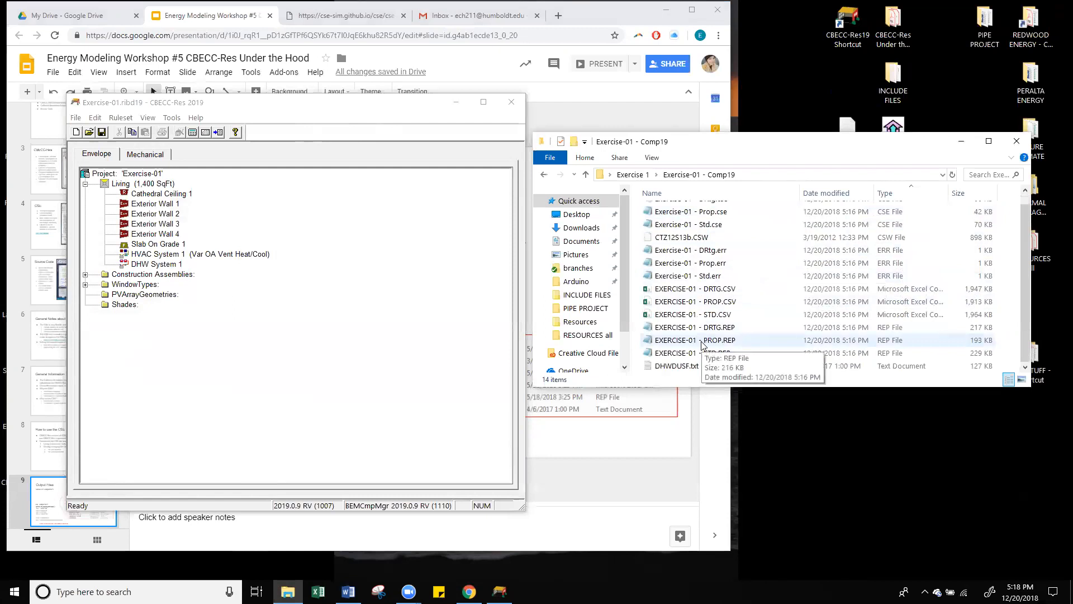
pyautogui.scroll(1, 702, 345)
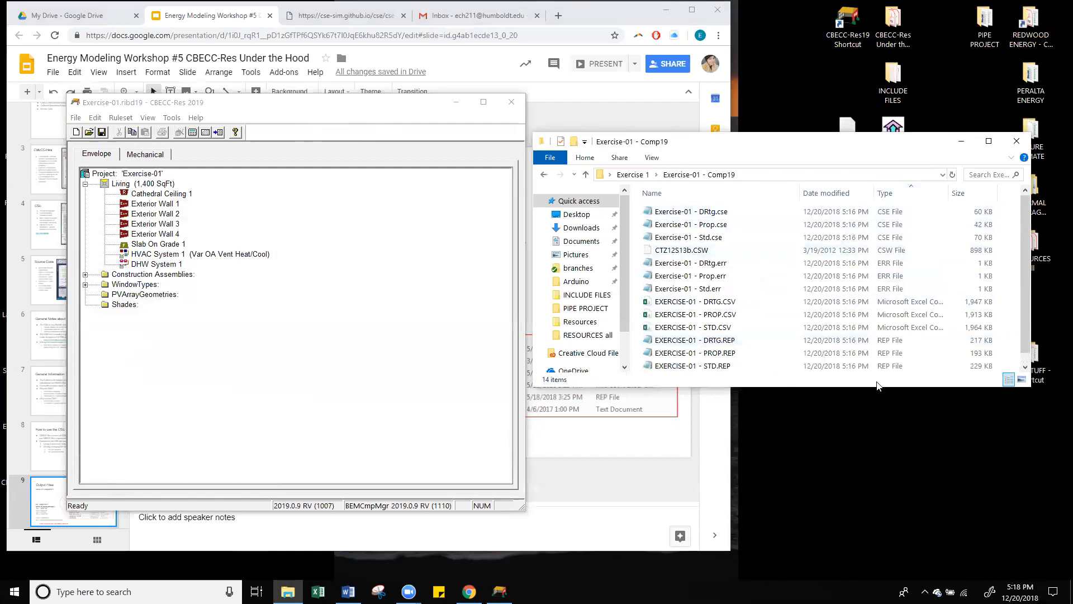
pyautogui.moveTo(904, 388); pyautogui.dragTo(904, 432)
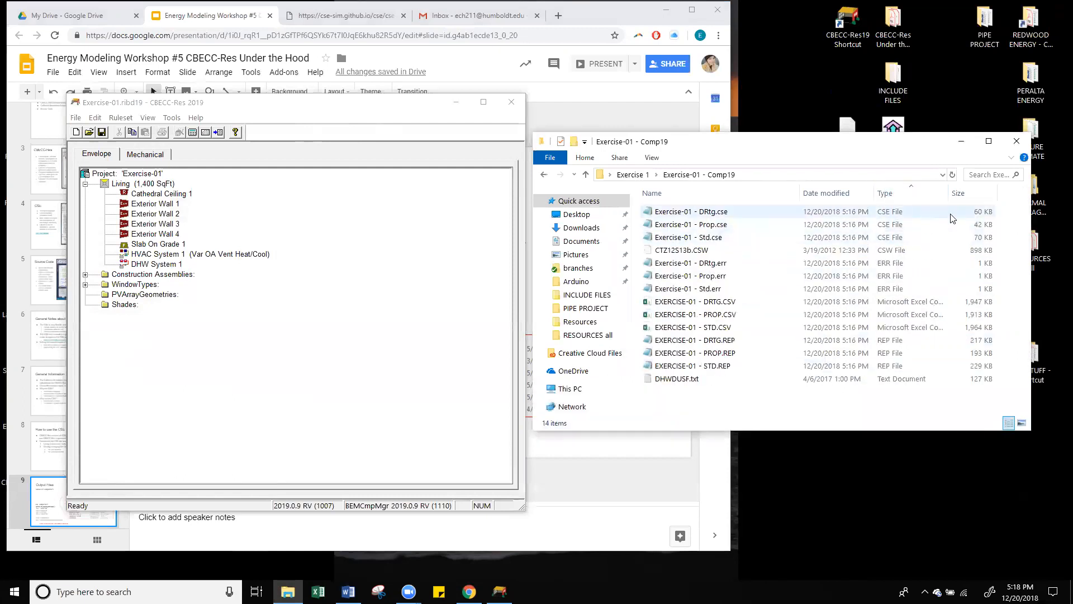
# Examine the DRtg, Prop and Std .cse files and the CTZ12S13b.CSW file in the Comp19 folder listing.
pyautogui.click(897, 213)
pyautogui.click(897, 224)
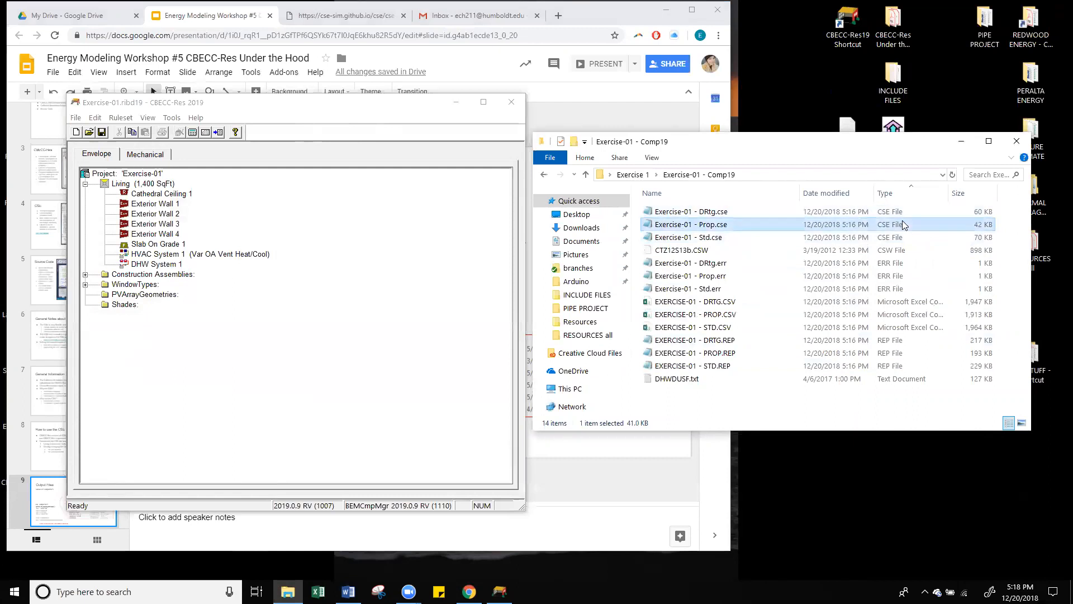
pyautogui.click(897, 237)
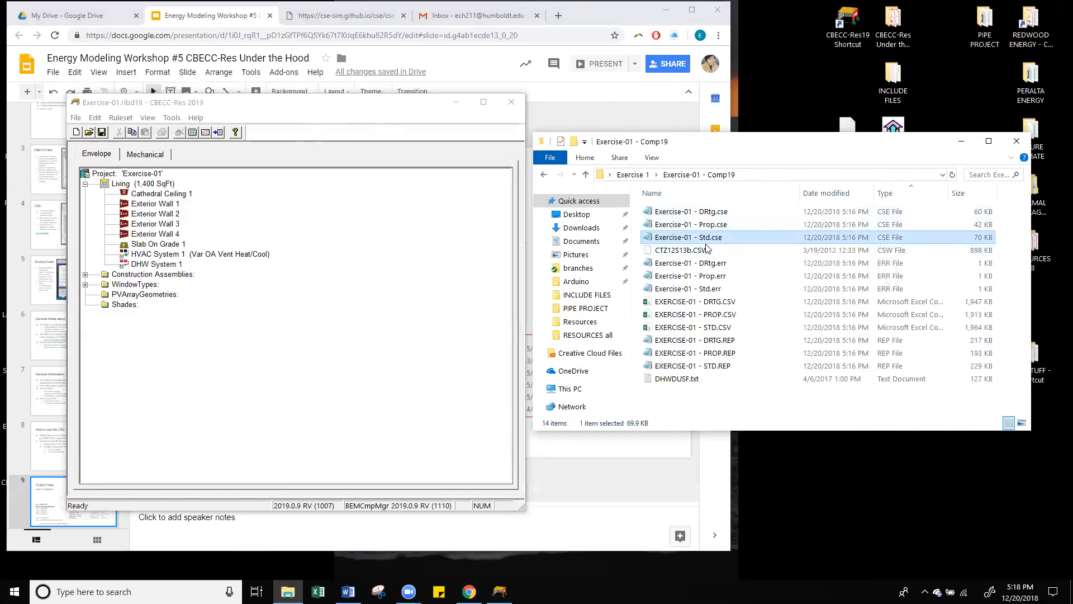
pyautogui.click(739, 222)
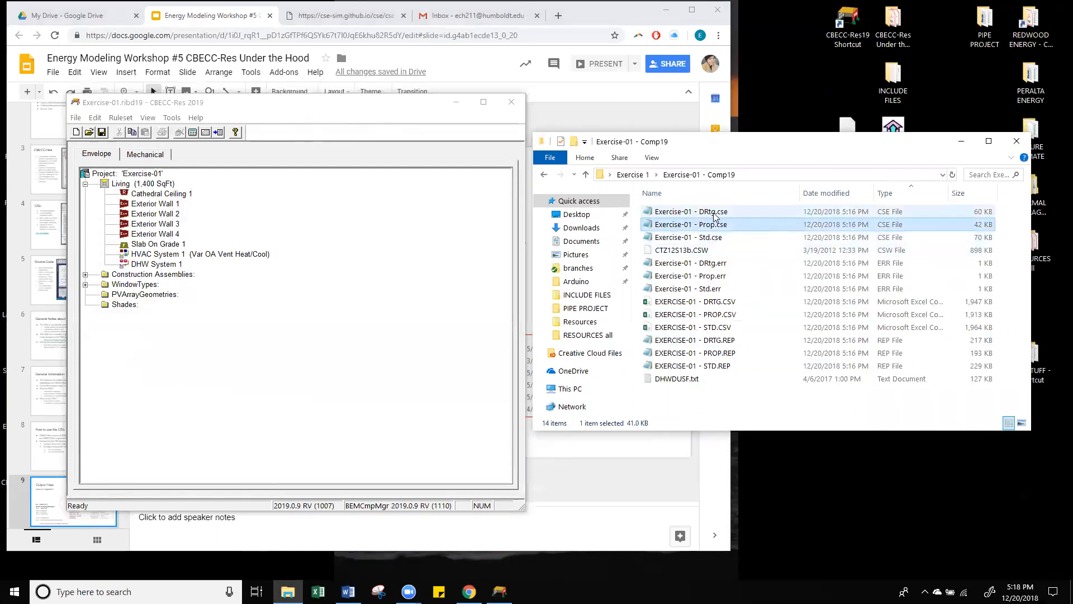
pyautogui.click(745, 207)
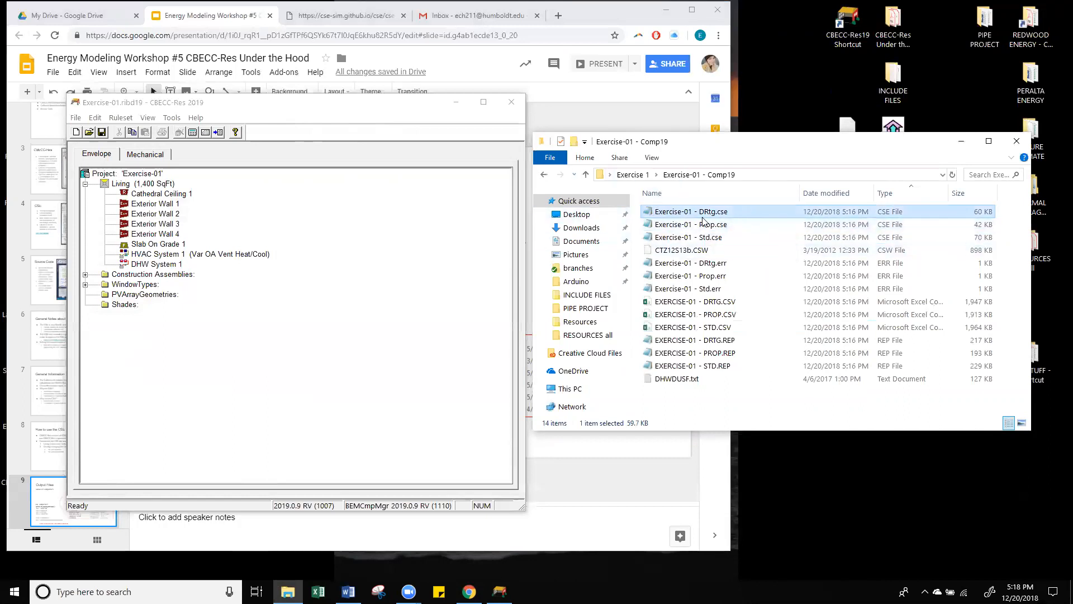
pyautogui.click(742, 224)
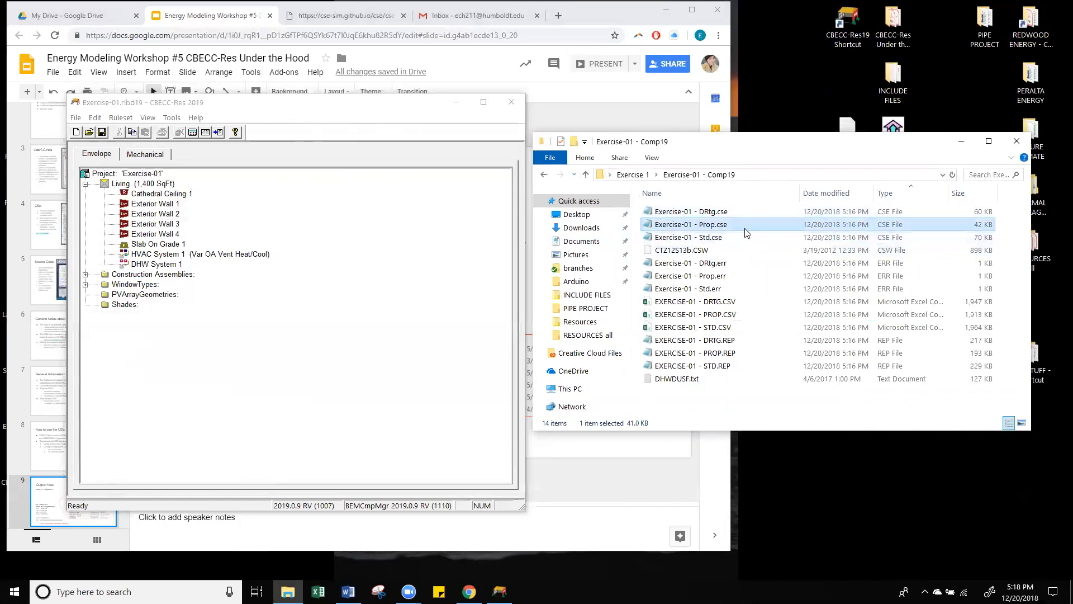
pyautogui.click(754, 240)
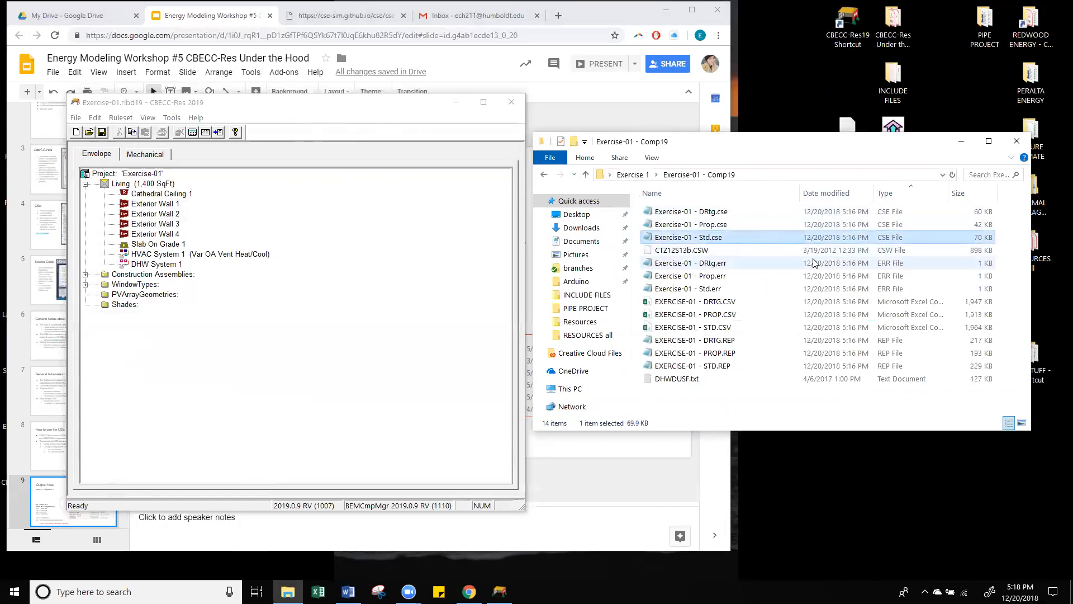
pyautogui.click(745, 251)
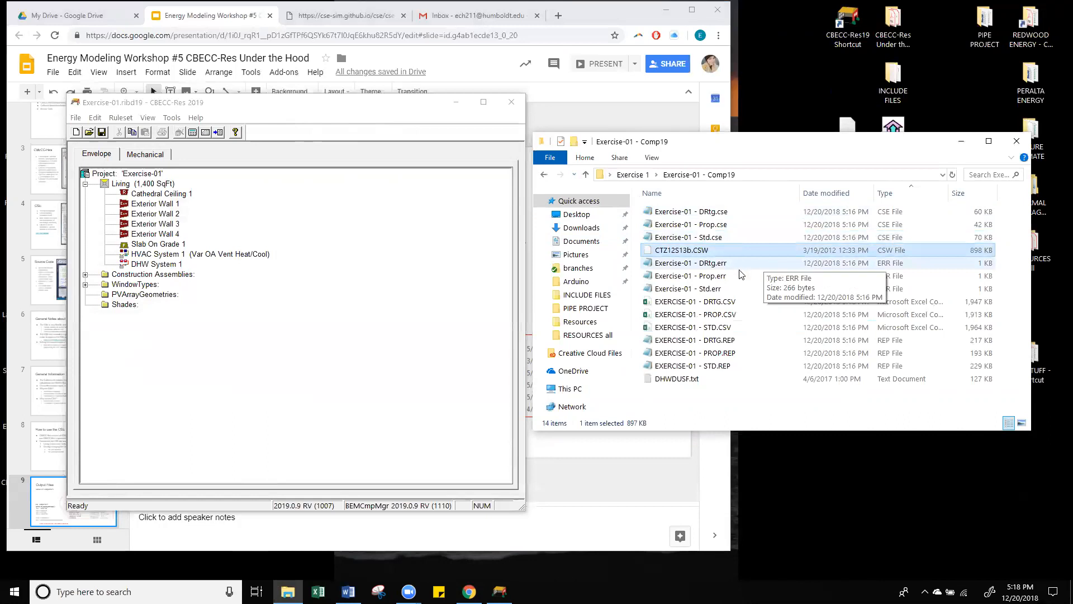
# Open Exercise-01 - Std.err in Notepad, read its warnings about unmet heating and cooling loads, and close it.
pyautogui.click(743, 290)
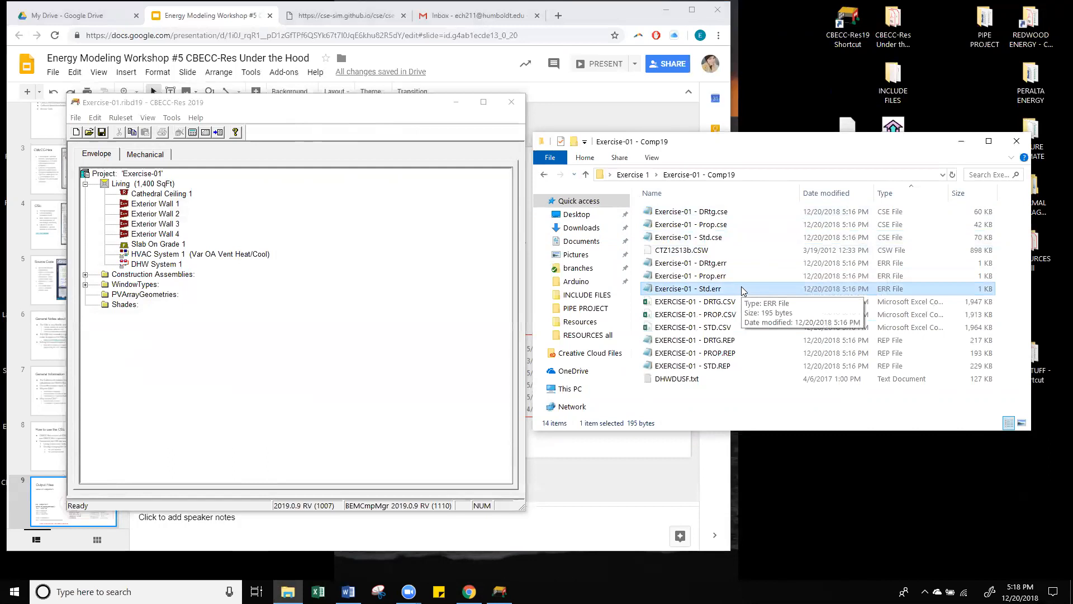
pyautogui.doubleClick(743, 288)
pyautogui.moveTo(379, 25); pyautogui.dragTo(412, 63)
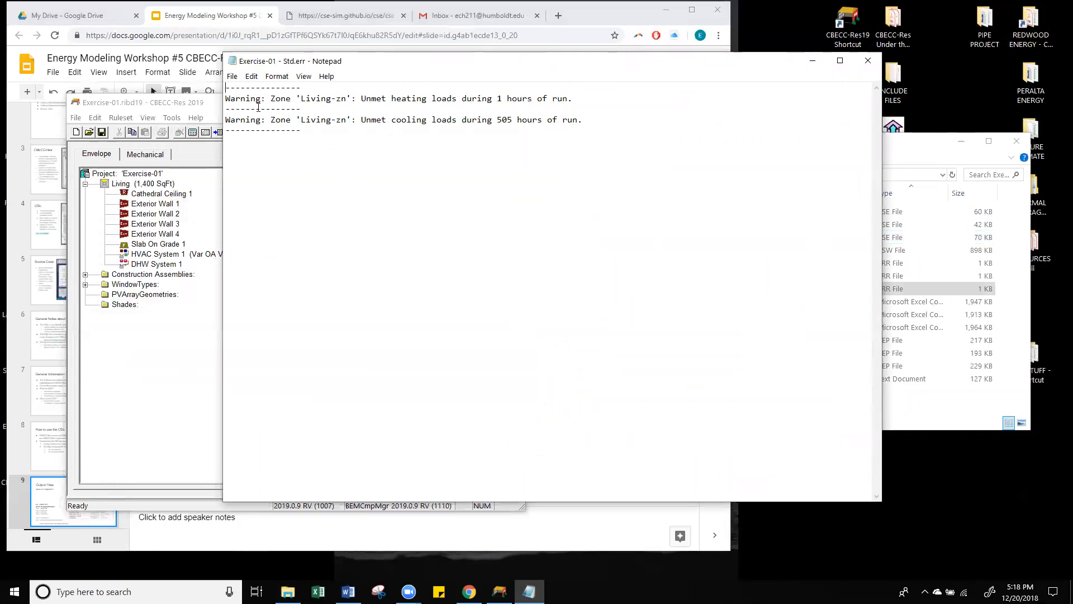
pyautogui.moveTo(657, 134); pyautogui.dragTo(225, 79)
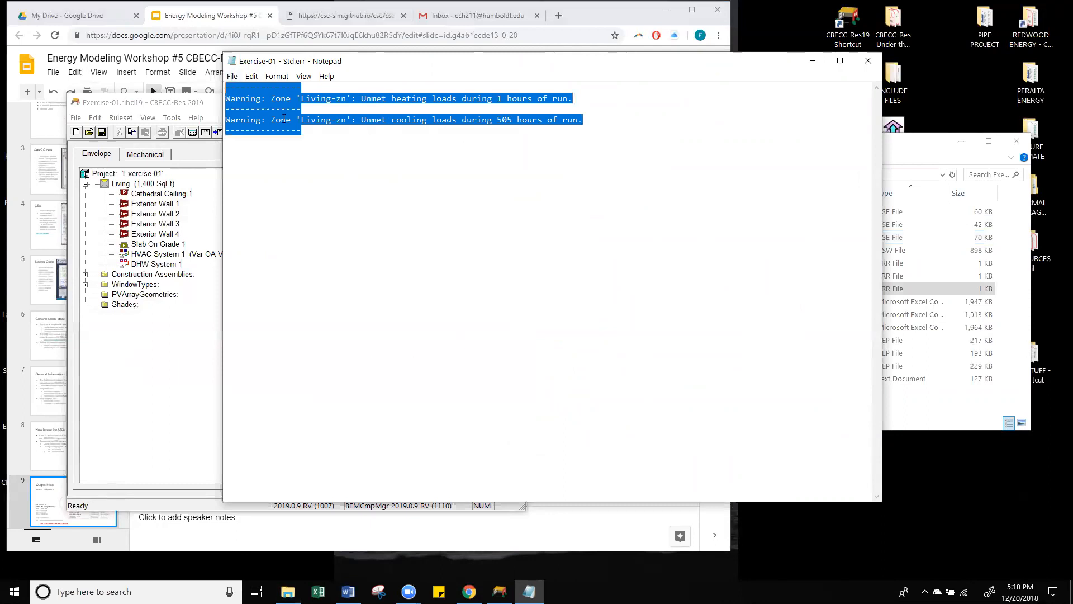
pyautogui.moveTo(320, 129); pyautogui.dragTo(234, 101)
pyautogui.click(429, 144)
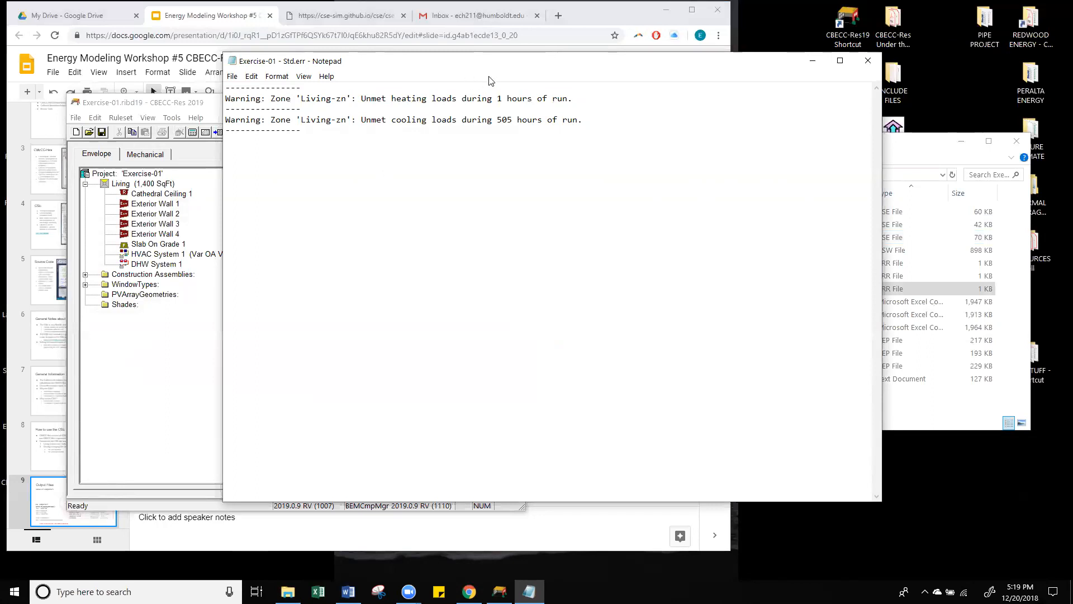
pyautogui.moveTo(501, 64); pyautogui.dragTo(482, 87)
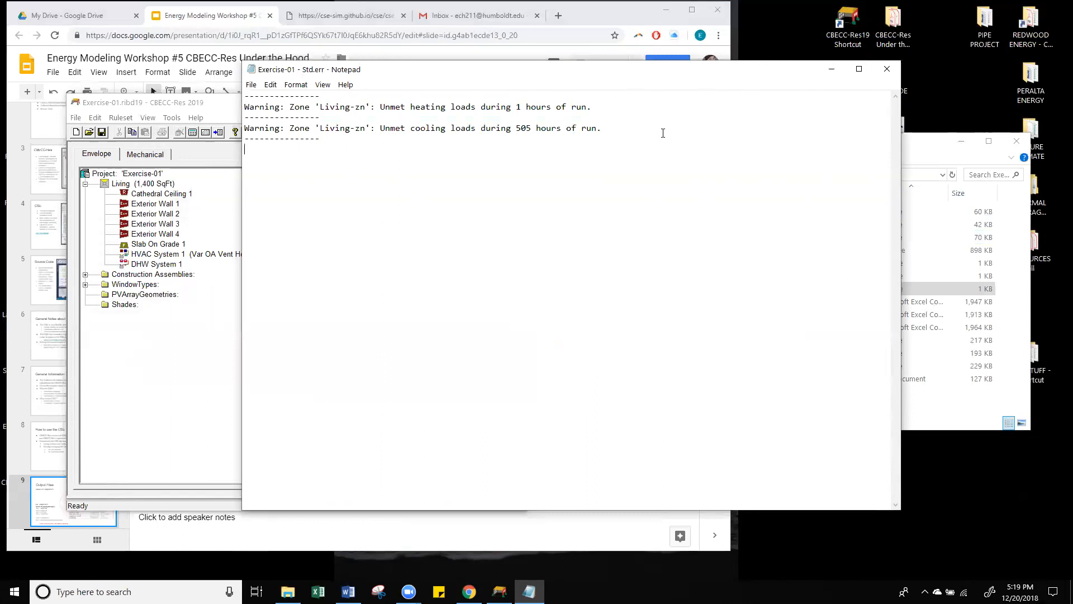
pyautogui.click(886, 69)
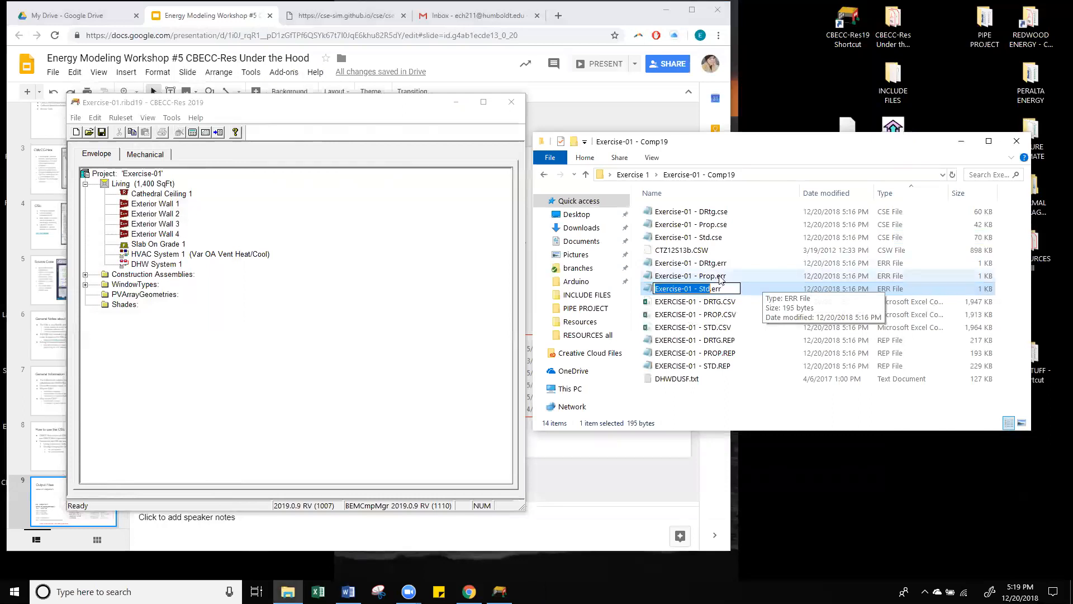
# Open Exercise-01 - Prop.err, read the proposed design's unmet load warnings, and close the file.
pyautogui.doubleClick(720, 276)
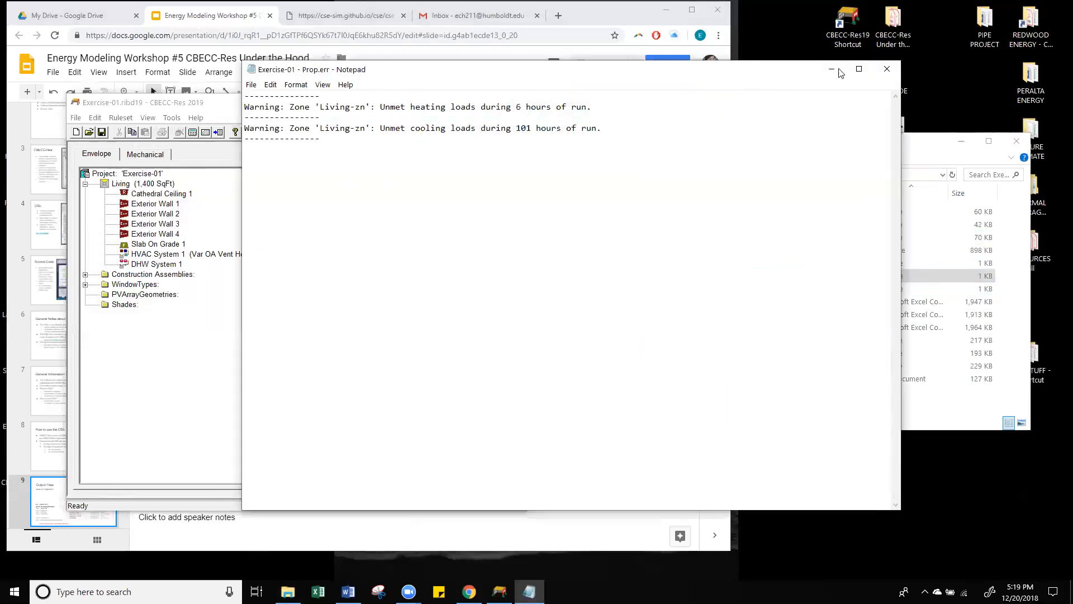
pyautogui.click(887, 68)
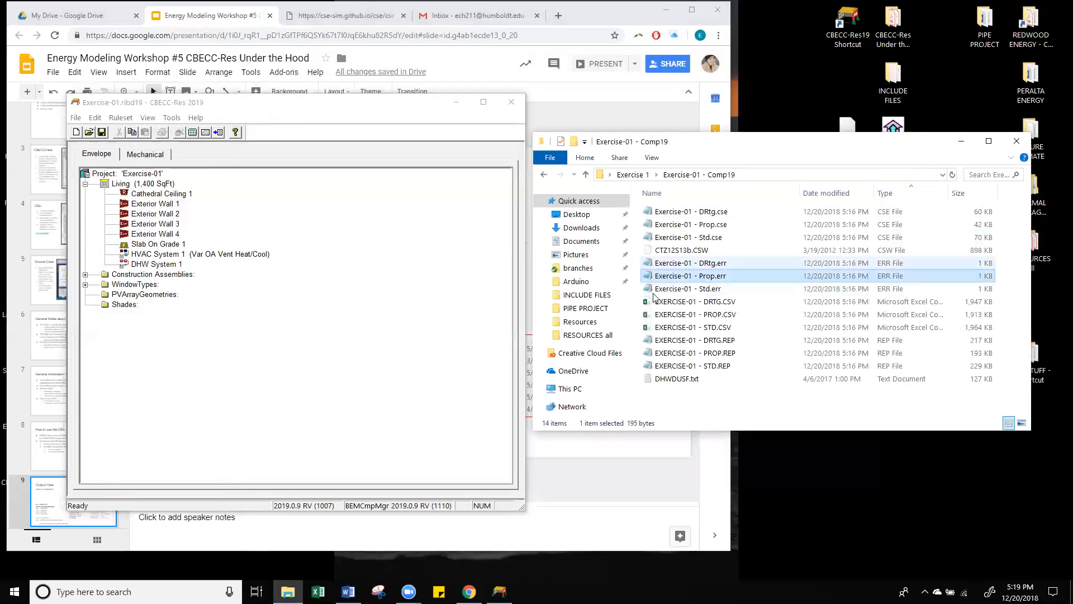
pyautogui.click(731, 288)
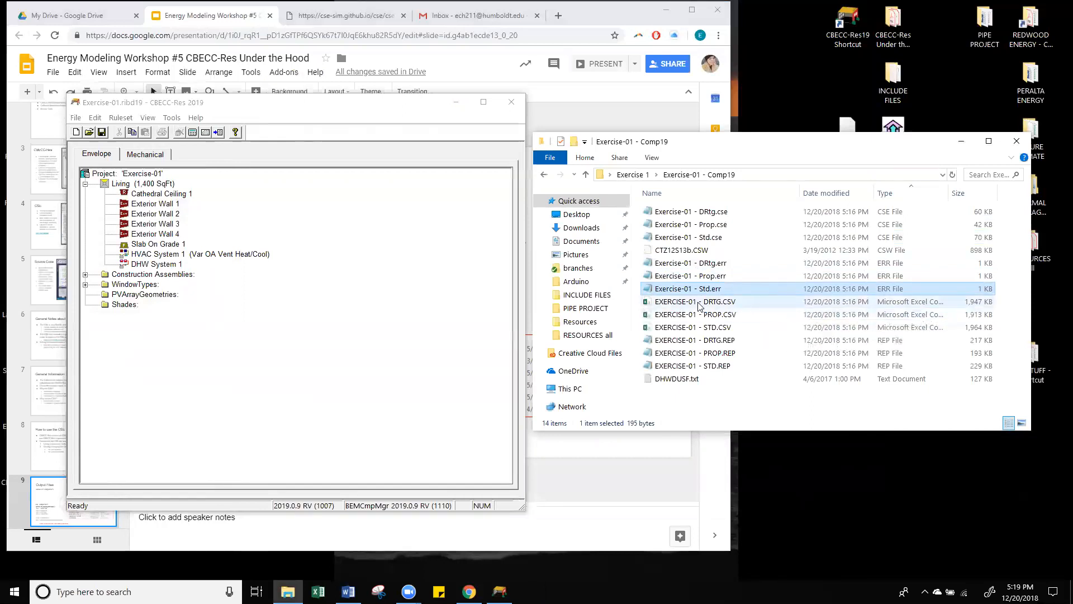
# Open EXERCISE-01 - PROP.CSV in Excel, restore the window to a smaller size and dismiss the data loss notice.
pyautogui.click(688, 327)
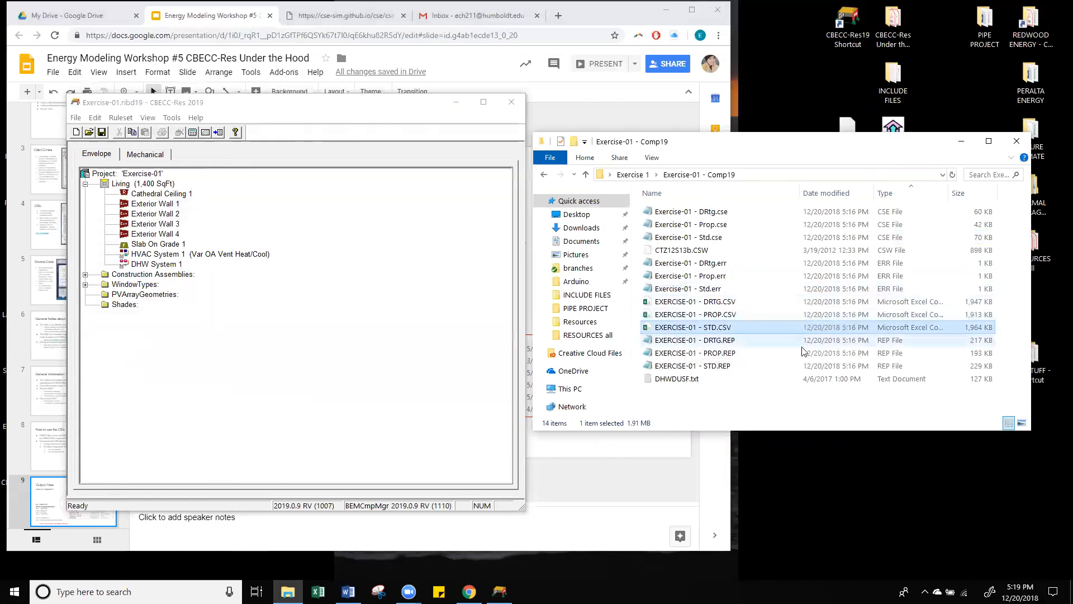
pyautogui.doubleClick(713, 316)
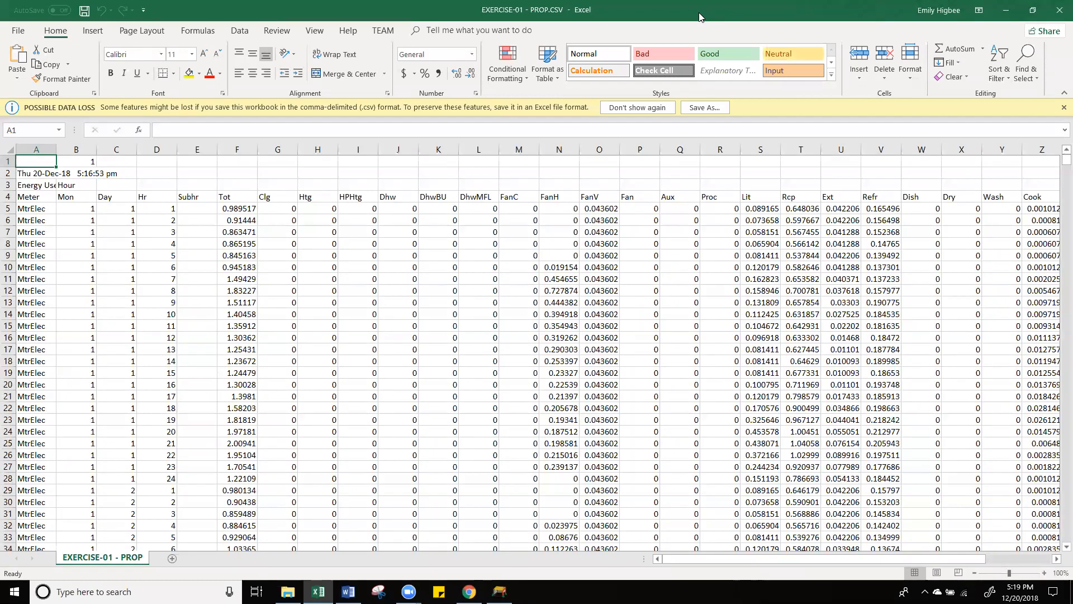
pyautogui.doubleClick(698, 12)
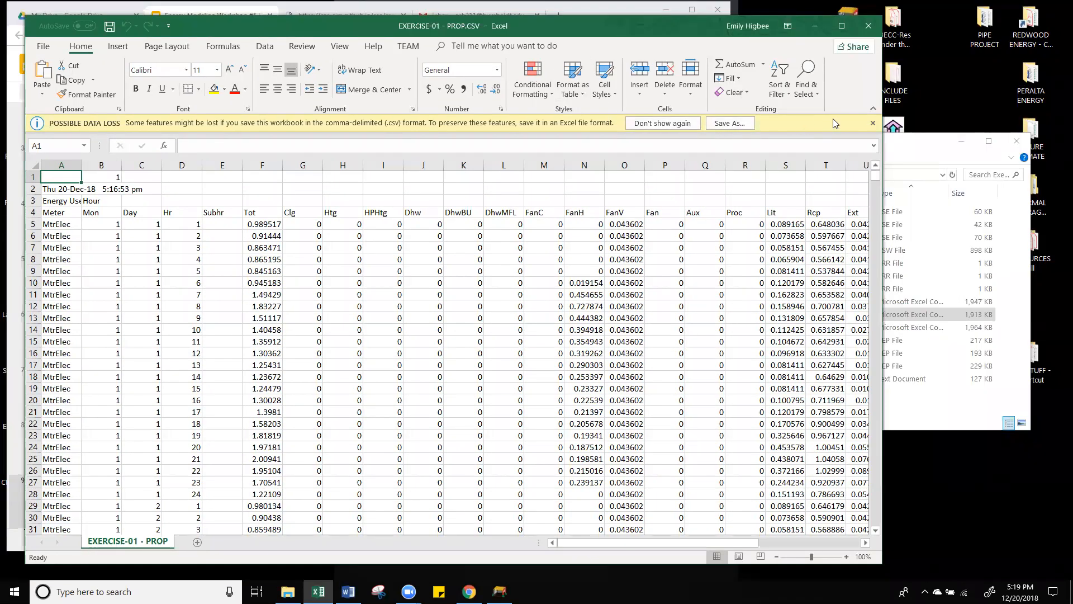
pyautogui.click(873, 123)
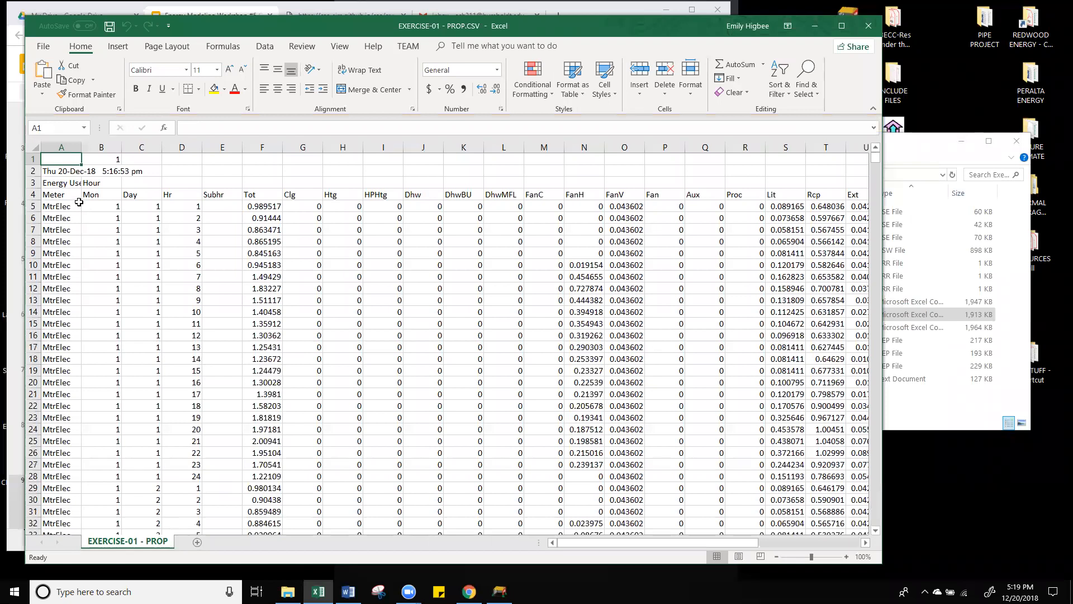
# Look through the hourly energy use by end use in PROP.CSV, close the workbook, and select DHWDUSF.txt in the folder.
pyautogui.scroll(-2, 110, 241)
pyautogui.scroll(2, 110, 241)
pyautogui.moveTo(559, 543)
pyautogui.mouseDown()
pyautogui.moveTo(664, 552)
pyautogui.moveTo(551, 543)
pyautogui.mouseUp()
pyautogui.scroll(-1, 691, 210)
pyautogui.click(867, 26)
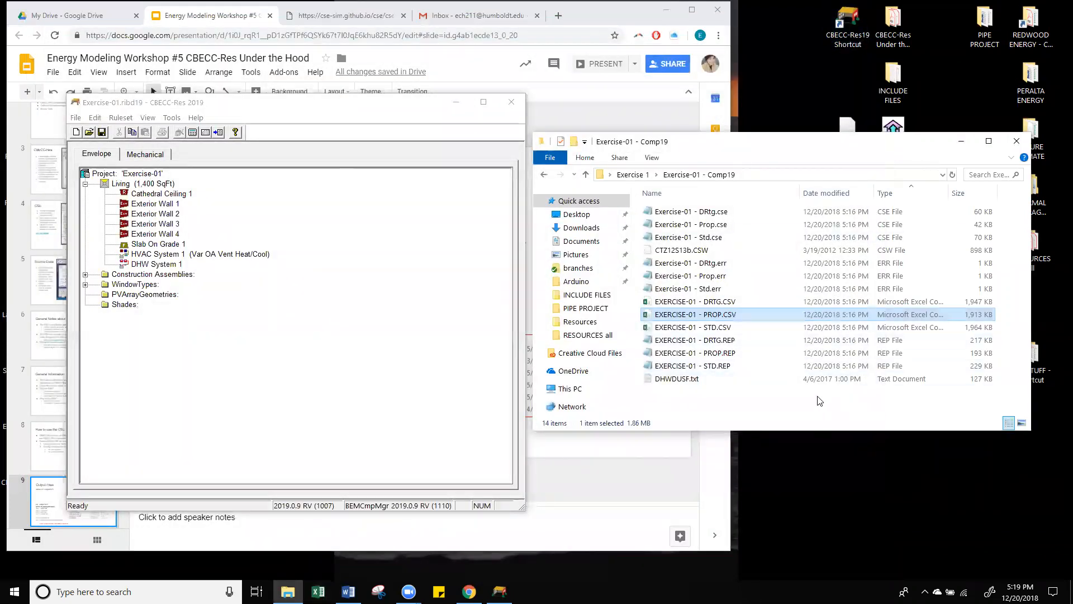
pyautogui.click(771, 379)
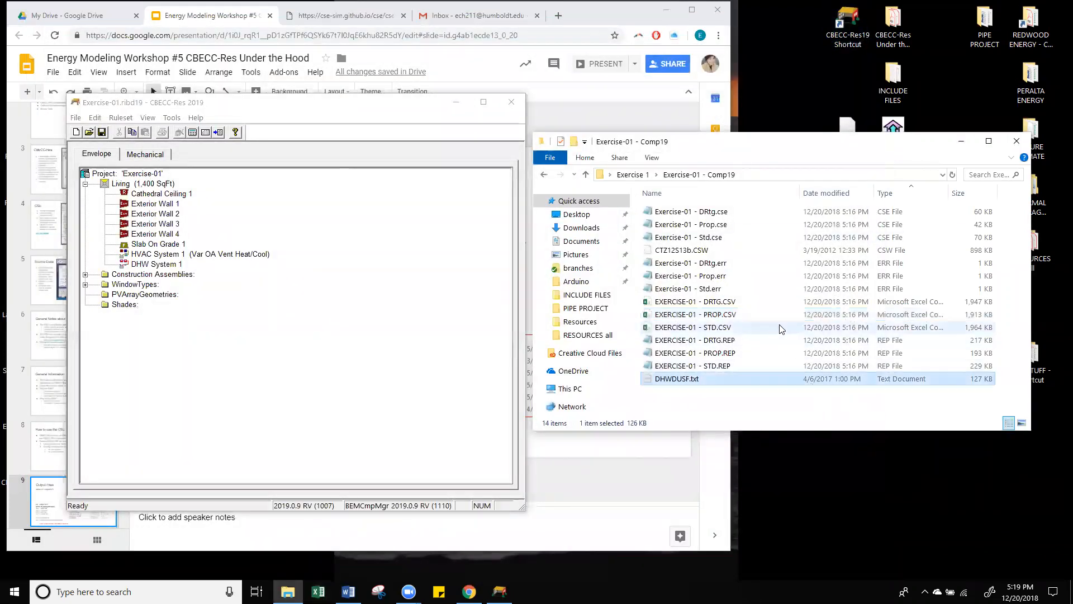
# Open EXERCISE-01 - PROP.REP in Notepad, read its error messages and run log for Run 001, and close it.
pyautogui.click(765, 351)
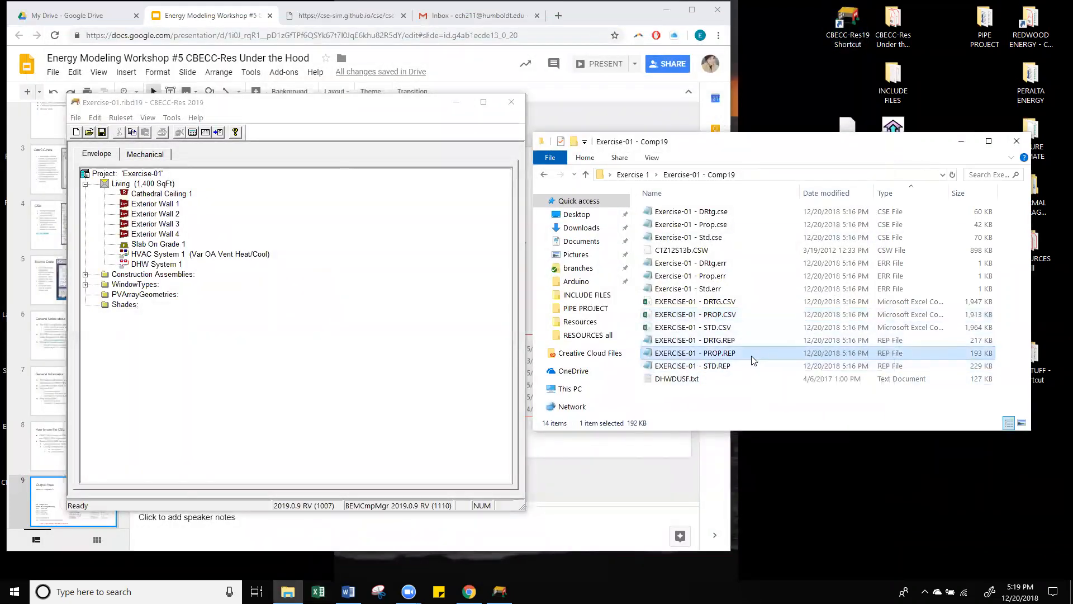
pyautogui.doubleClick(753, 356)
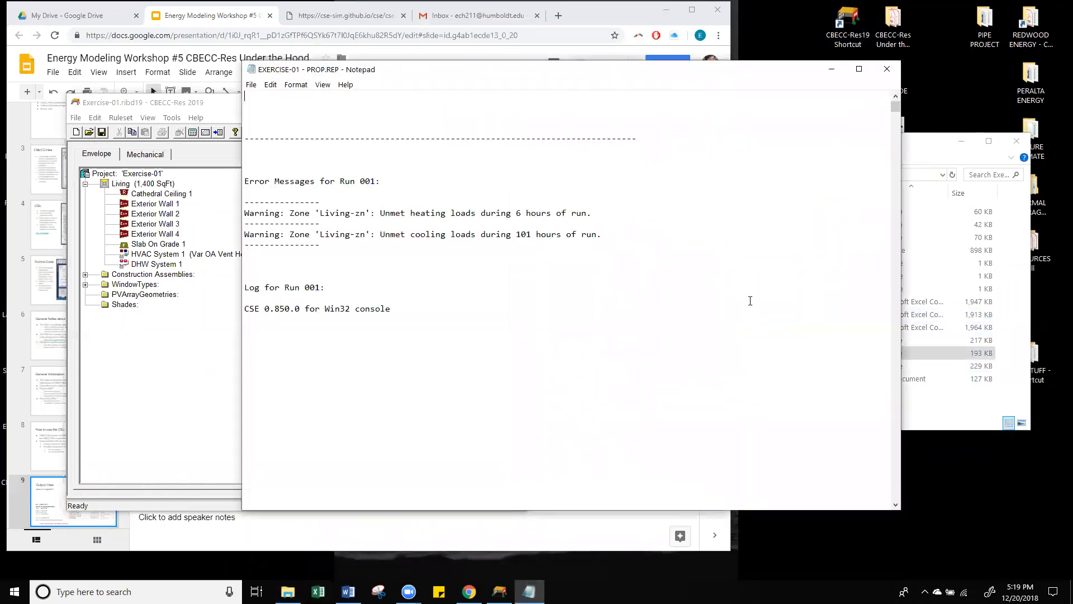
pyautogui.scroll(-5, 403, 117)
pyautogui.scroll(5, 388, 158)
pyautogui.moveTo(752, 76); pyautogui.dragTo(724, 67)
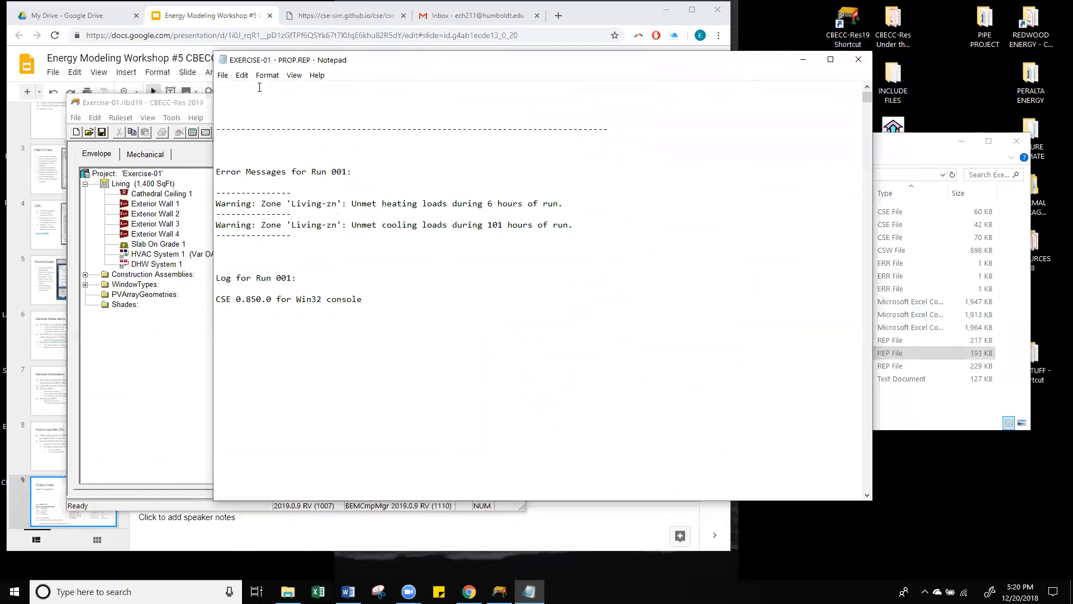
pyautogui.moveTo(213, 97); pyautogui.dragTo(339, 167)
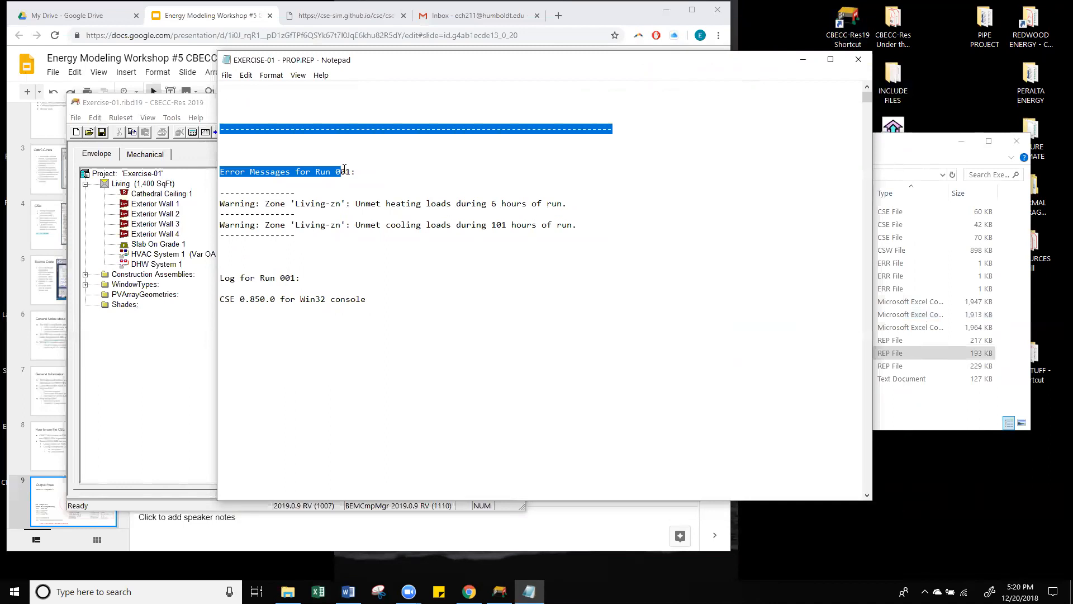
pyautogui.click(393, 302)
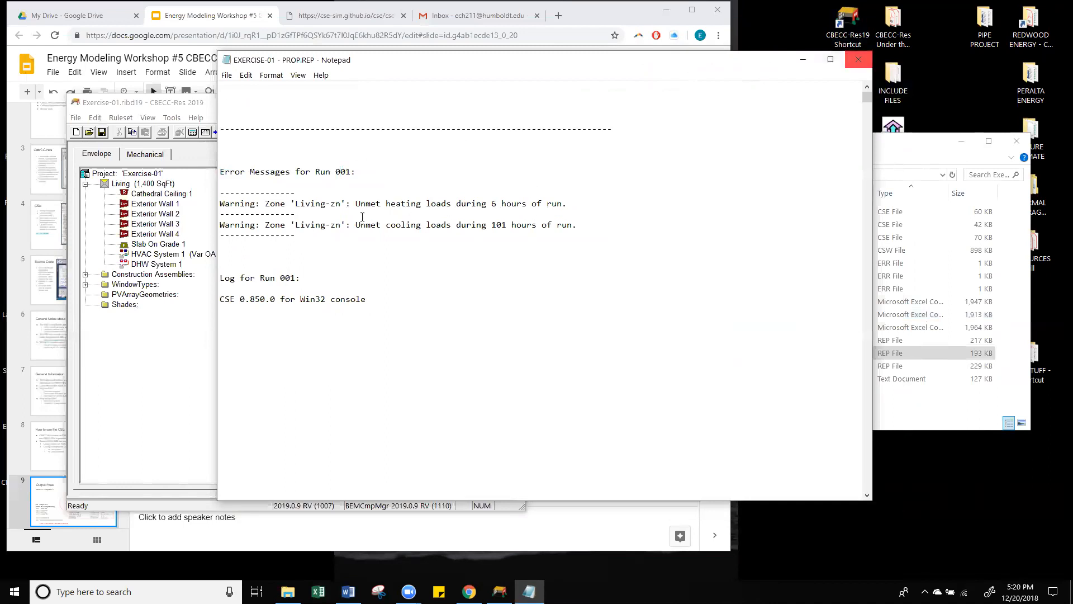
pyautogui.moveTo(422, 295); pyautogui.dragTo(448, 289)
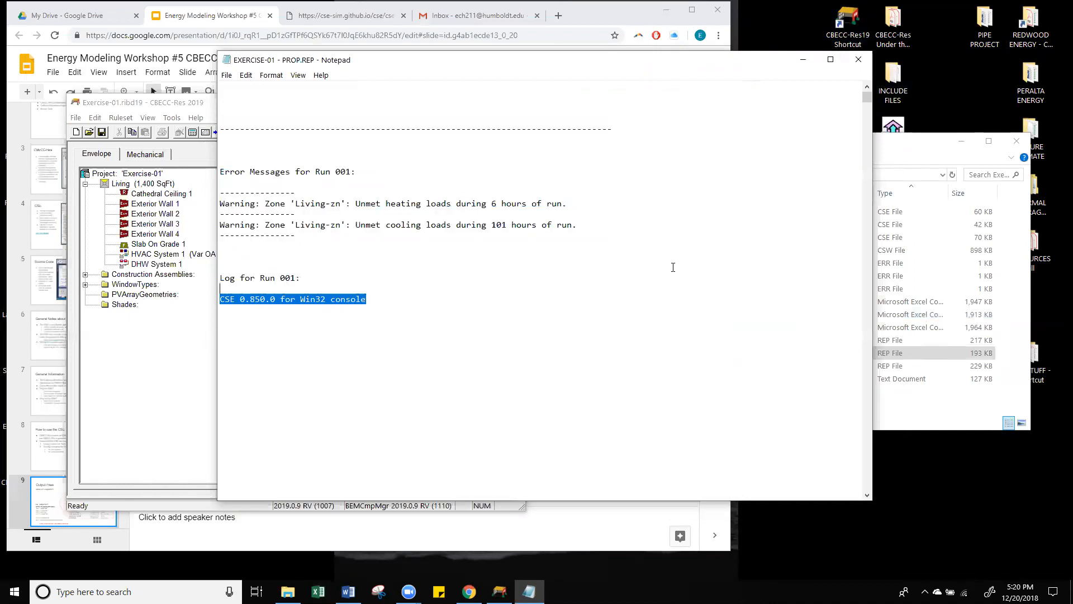
pyautogui.click(864, 62)
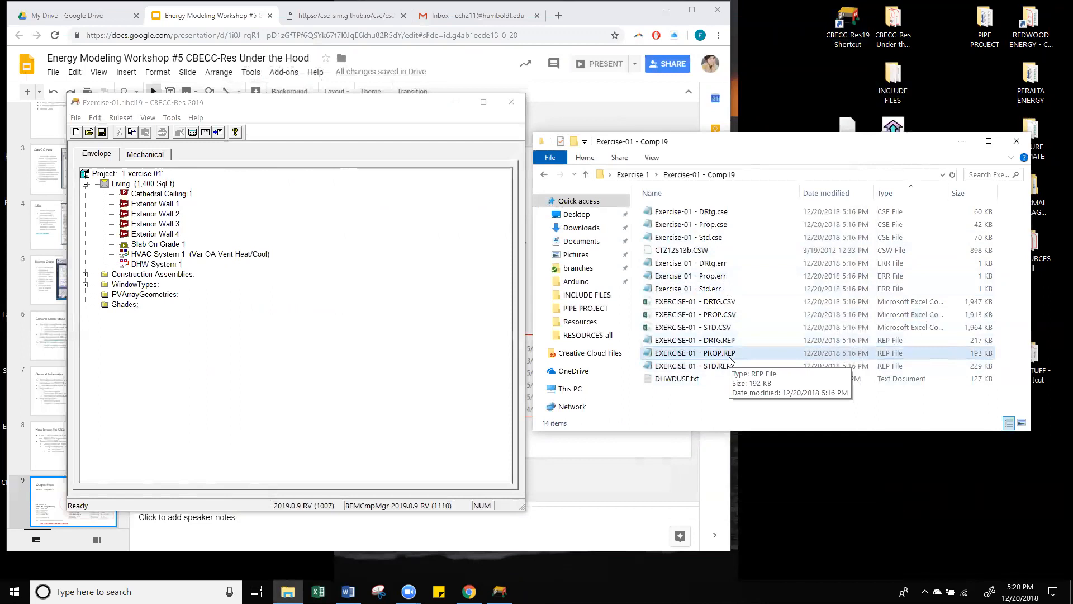
# Open DHWDUSF.txt, look through its holiday settings and 365-day DHW draw profiles by bedroom count, and close the file.
pyautogui.click(711, 381)
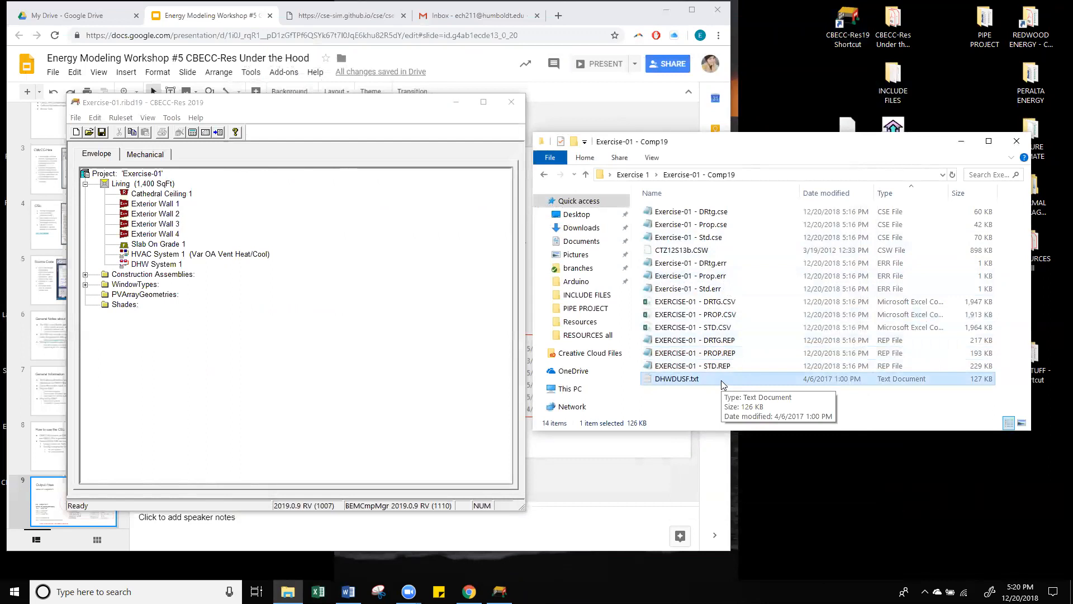
pyautogui.click(721, 397)
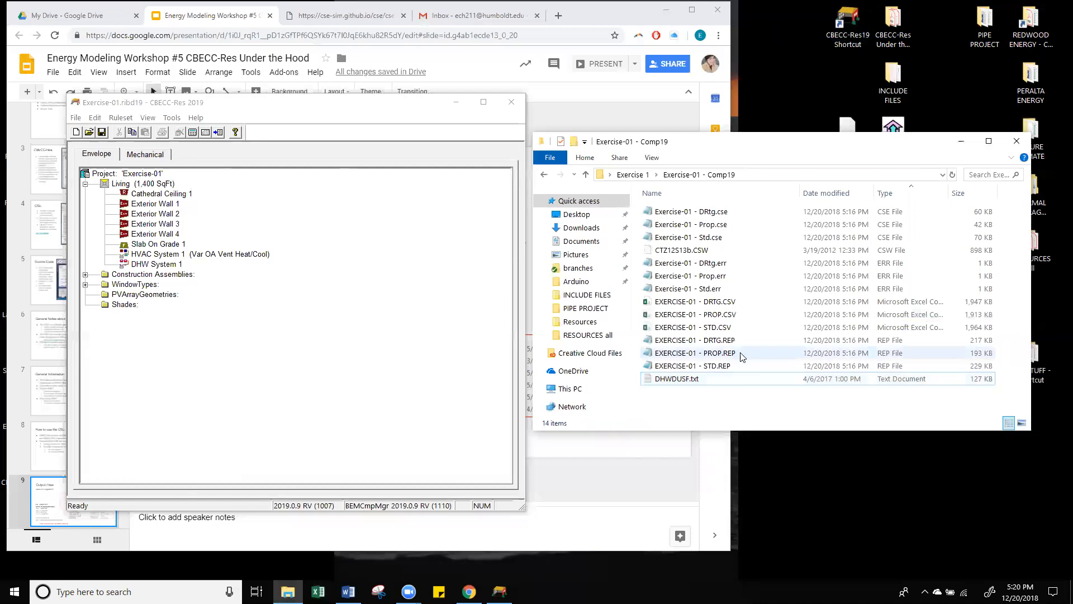
pyautogui.doubleClick(746, 383)
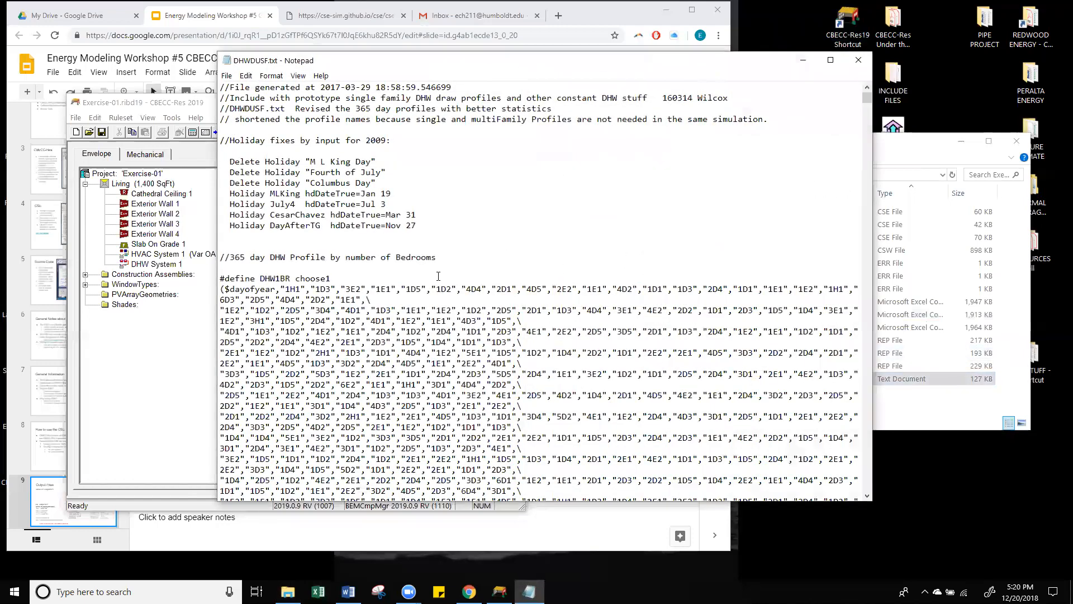
pyautogui.scroll(-3, 364, 418)
pyautogui.scroll(-4, 512, 399)
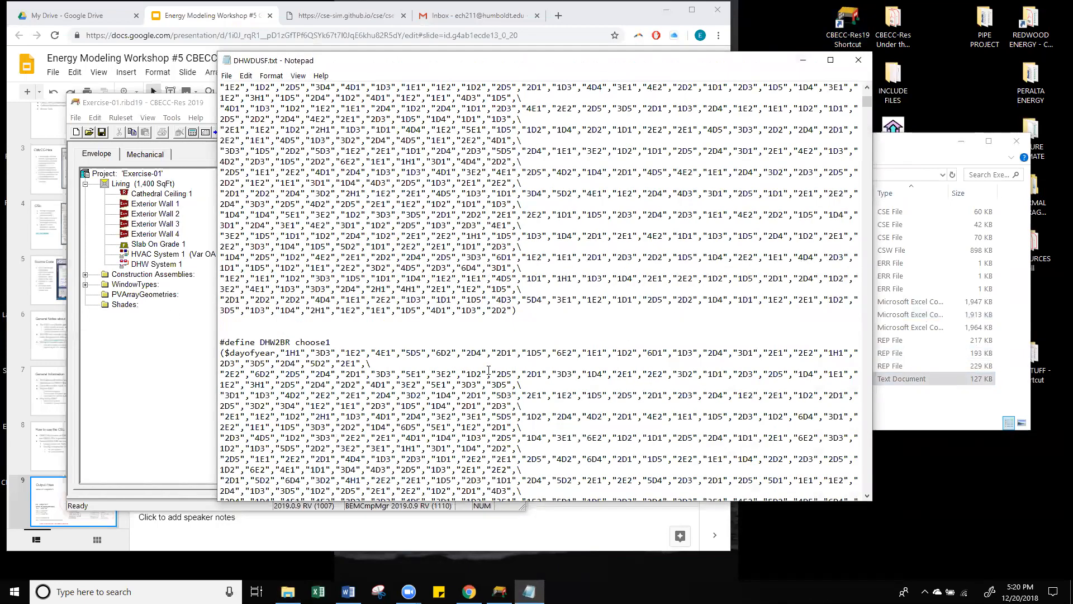
pyautogui.scroll(7, 246, 331)
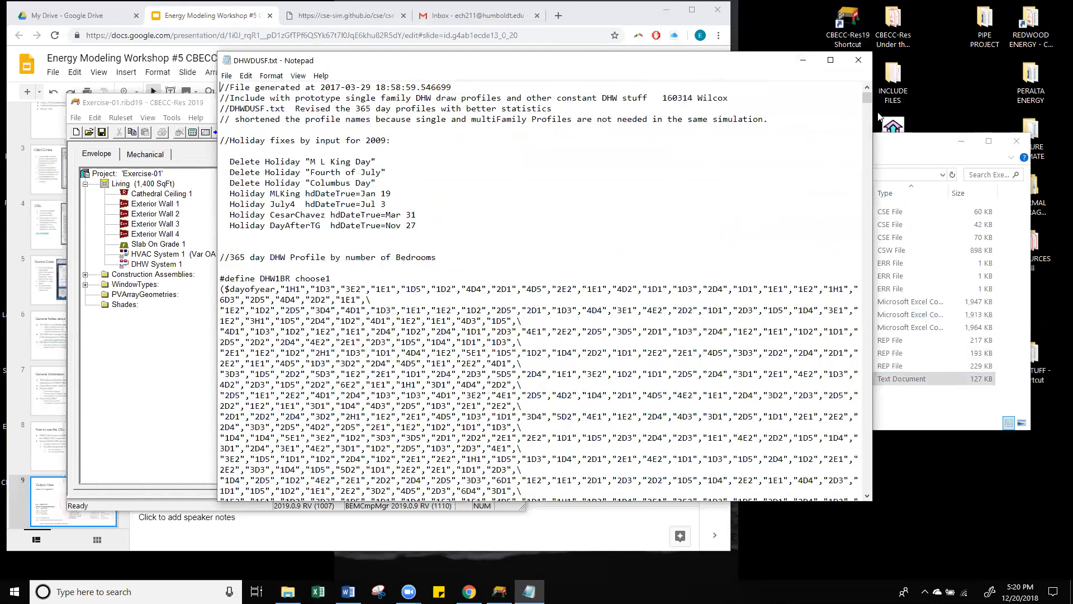
pyautogui.click(858, 60)
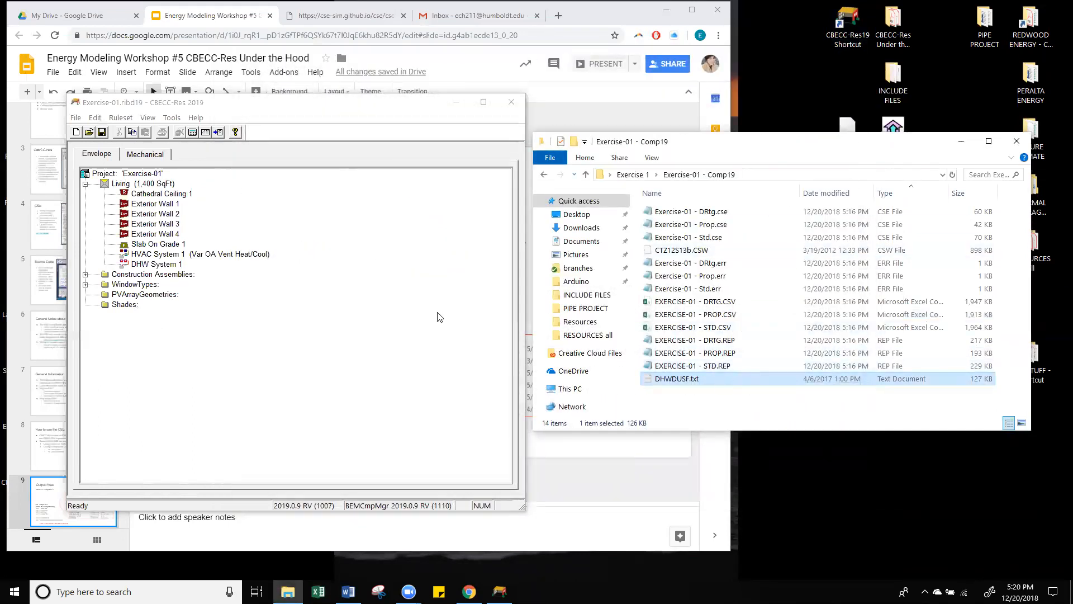
# Open the proposed design's CSE input file, Exercise-01 - Prop.cse, and widen the Notepad window on both sides.
pyautogui.click(721, 237)
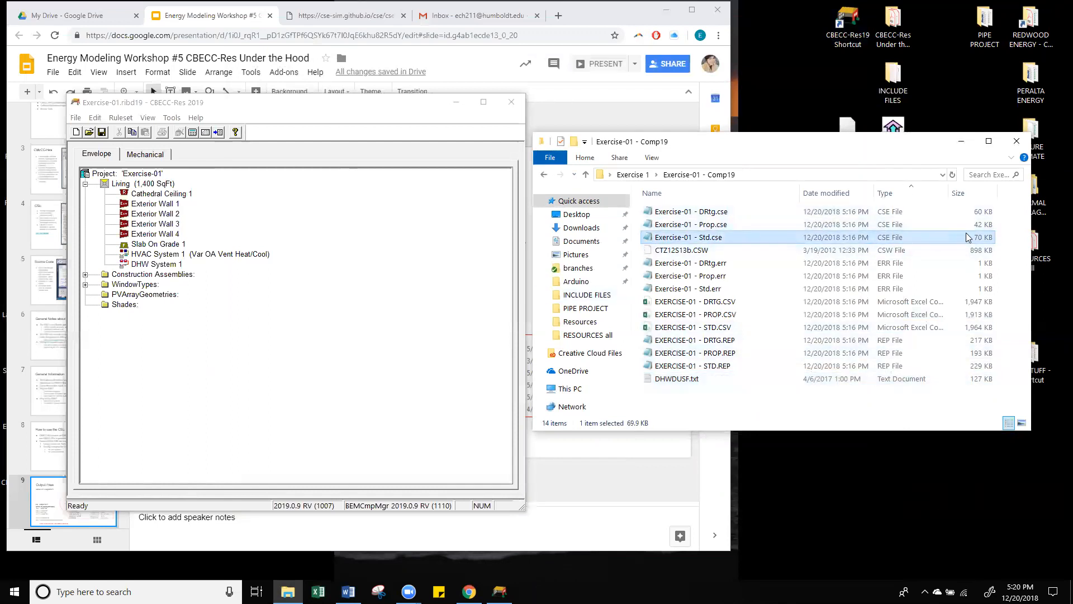
pyautogui.click(716, 225)
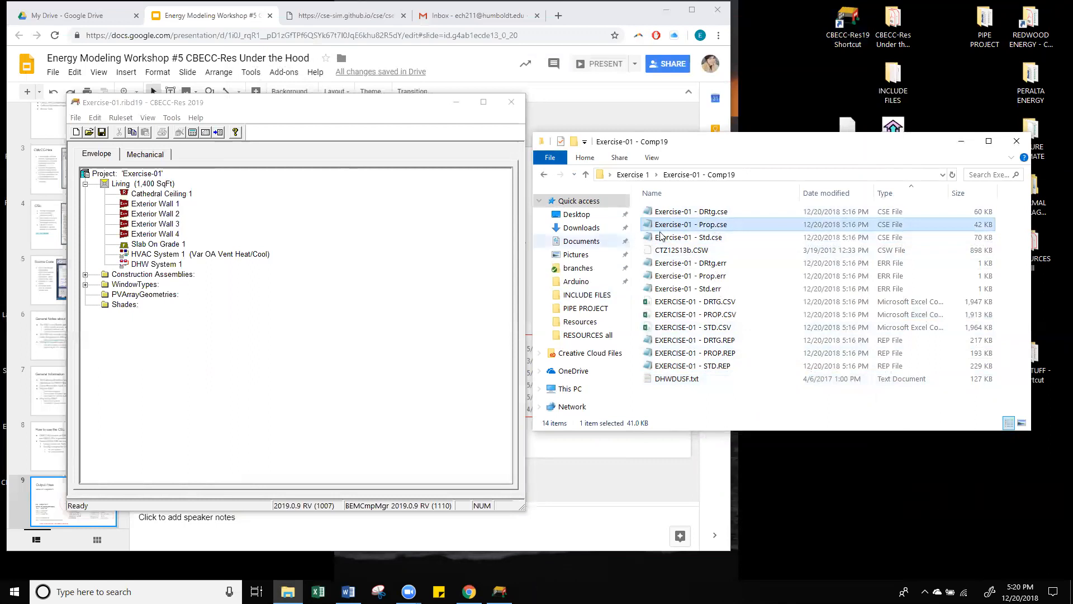
pyautogui.doubleClick(753, 224)
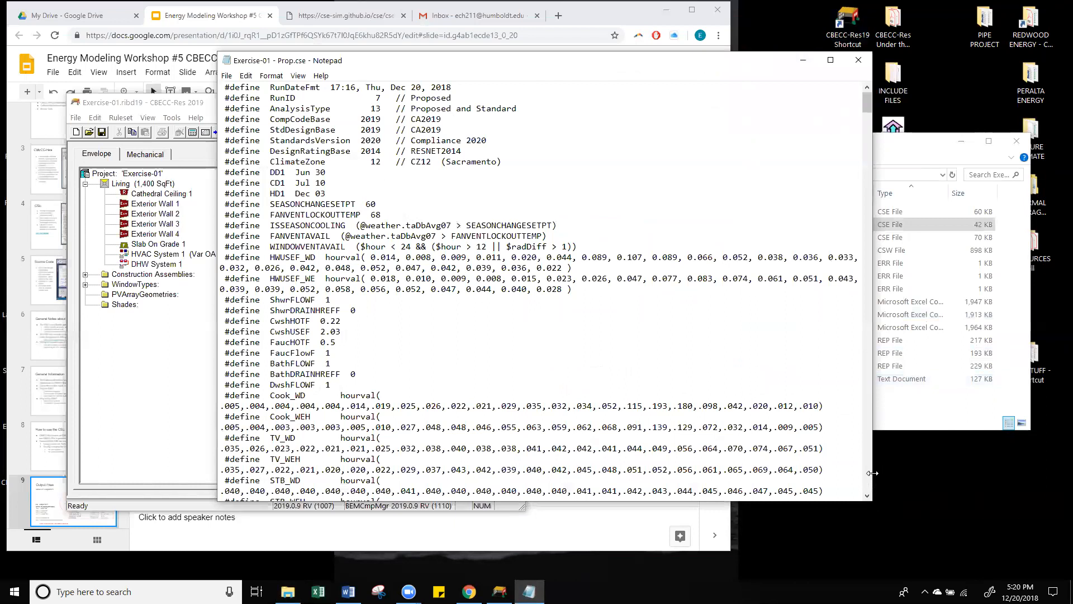
pyautogui.moveTo(872, 473); pyautogui.dragTo(1059, 473)
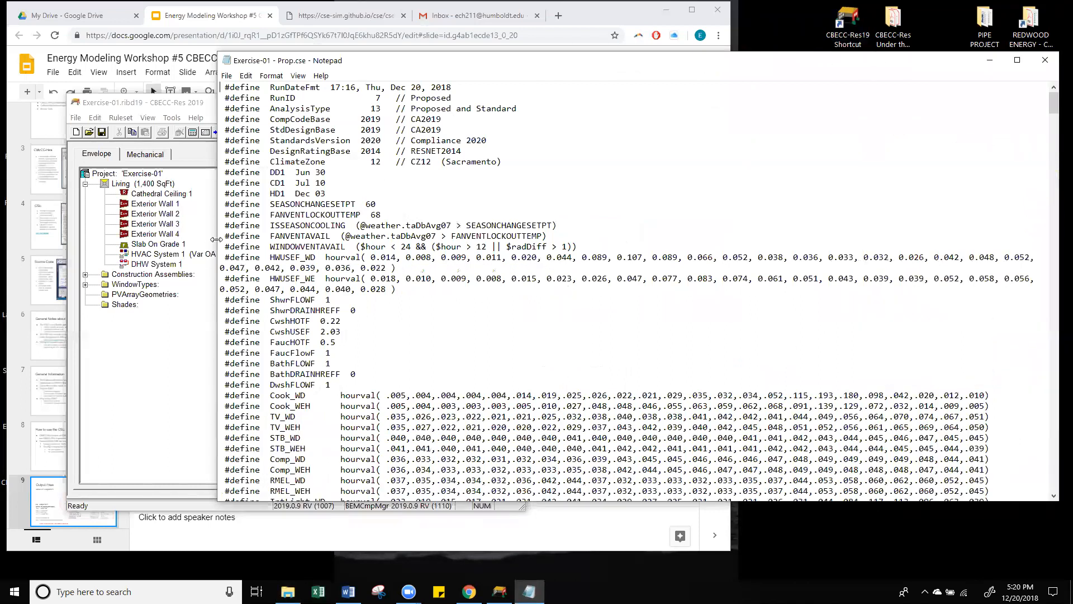
pyautogui.moveTo(216, 239); pyautogui.dragTo(119, 239)
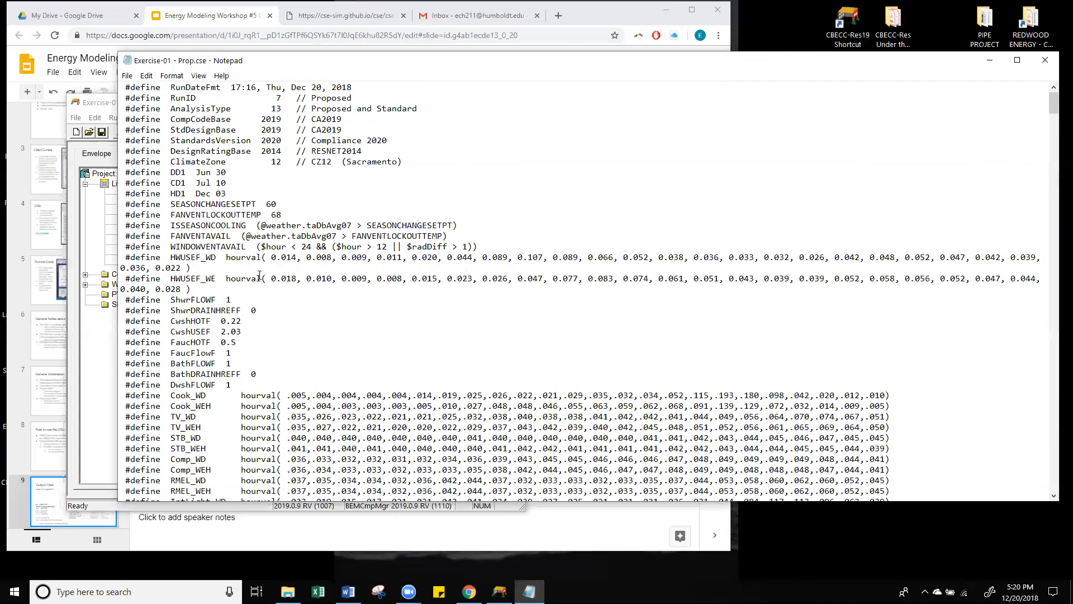
# Examine the CONSTRUCTION and LAYER definitions in Prop.cse, highlighting the start of the cc-Ceiling Construction block.
pyautogui.scroll(-12, 248, 278)
pyautogui.scroll(-13, 248, 278)
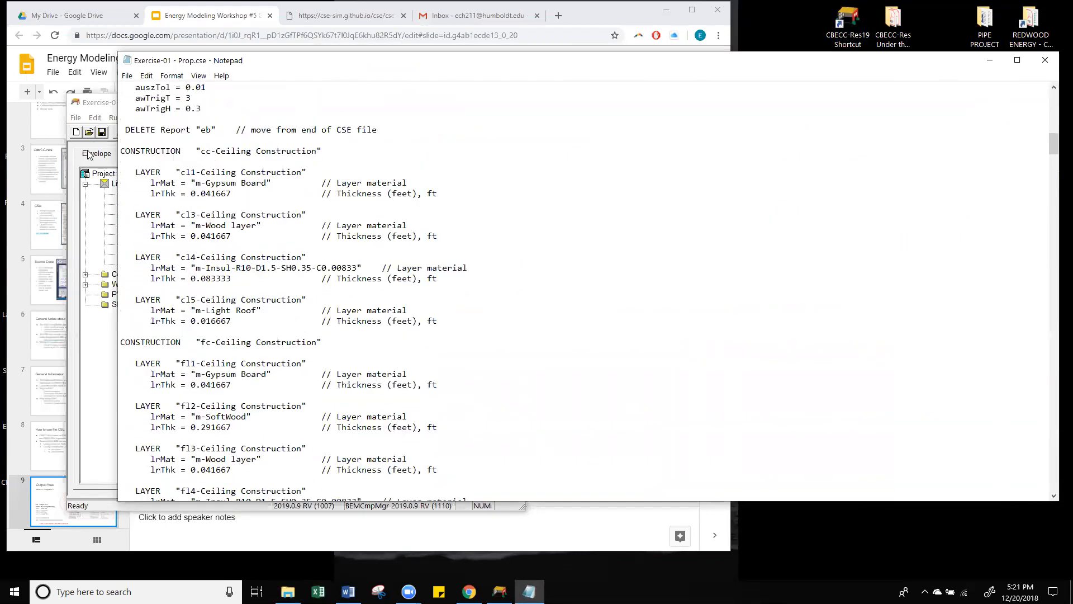
pyautogui.moveTo(121, 152); pyautogui.dragTo(271, 184)
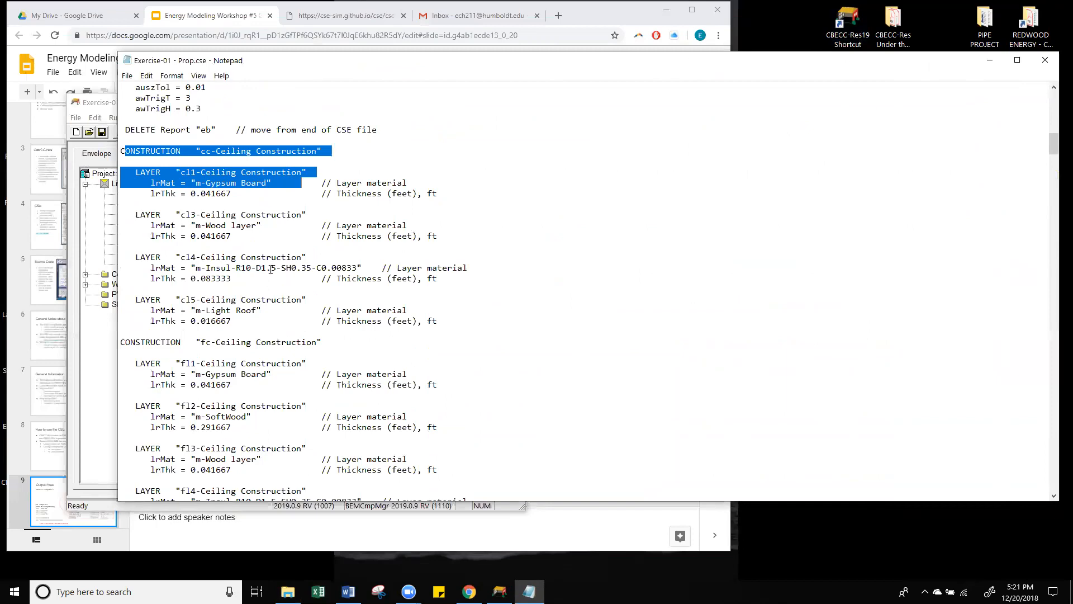
pyautogui.scroll(-6, 348, 286)
pyautogui.scroll(-20, 348, 286)
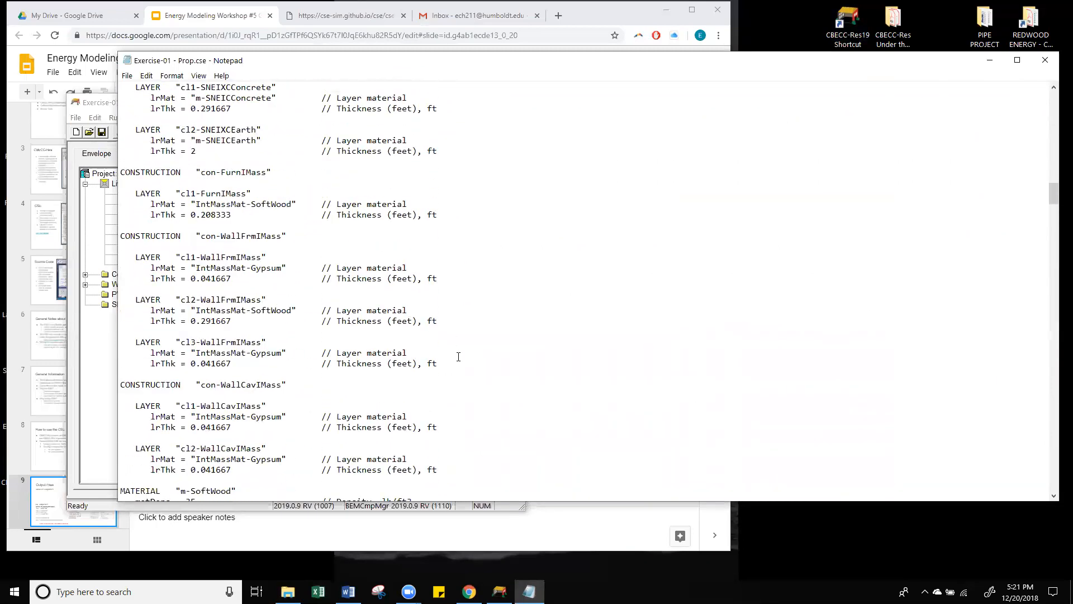
# Look through the DHW and IZXFER object definitions further down Prop.cse, return to the file's beginning and close it.
pyautogui.moveTo(1054, 204); pyautogui.dragTo(1056, 261)
pyautogui.moveTo(146, 236); pyautogui.dragTo(216, 269)
pyautogui.scroll(2, 223, 256)
pyautogui.moveTo(139, 161); pyautogui.dragTo(168, 182)
pyautogui.click(313, 259)
pyautogui.scroll(-6, 307, 279)
pyautogui.scroll(-3, 301, 302)
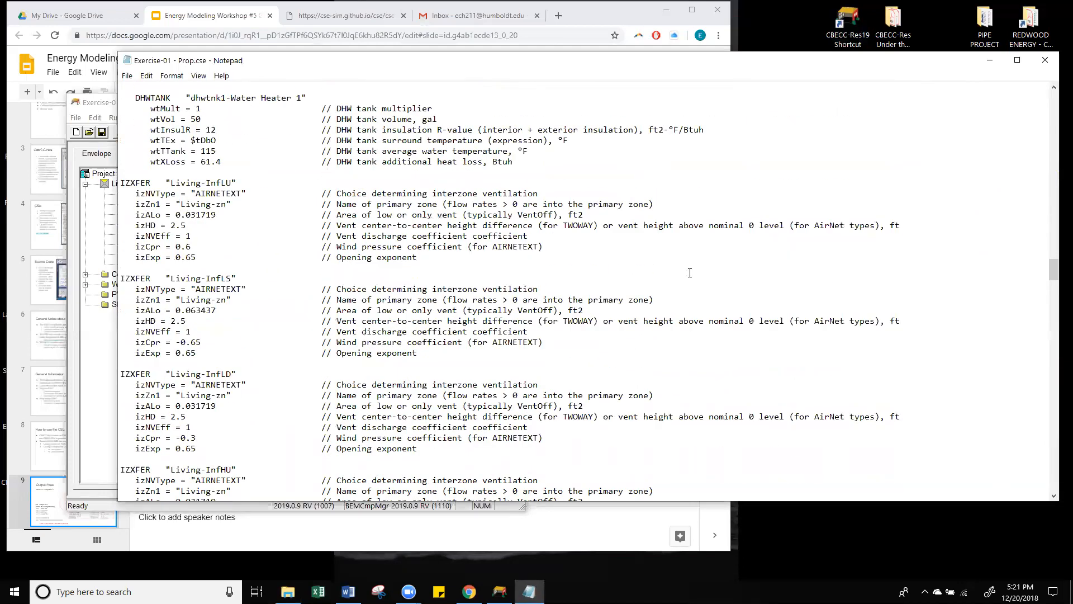
pyautogui.moveTo(1052, 276); pyautogui.dragTo(1052, 101)
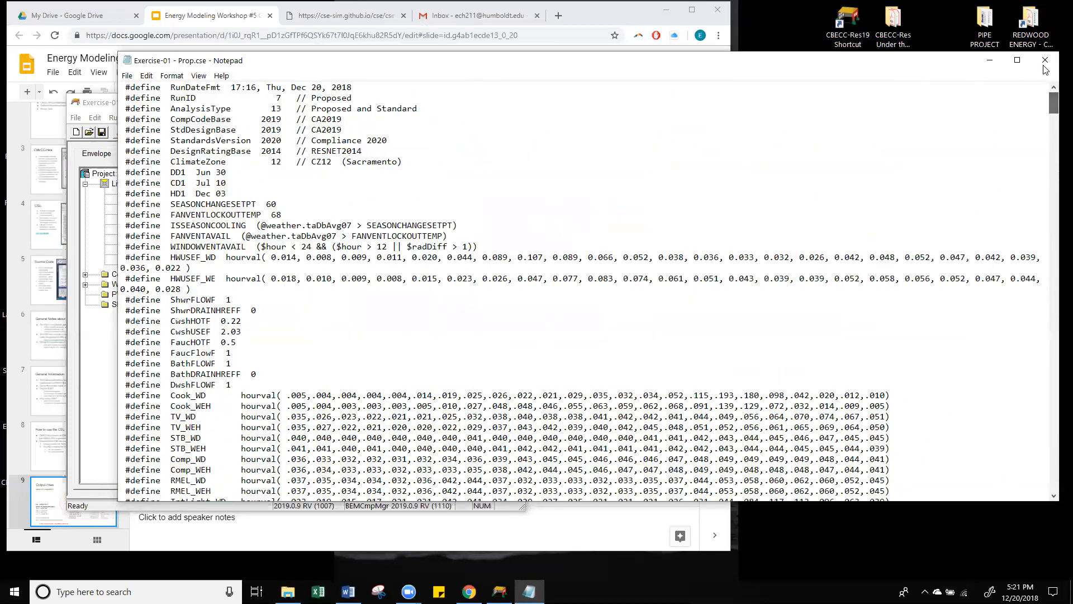
pyautogui.click(1050, 60)
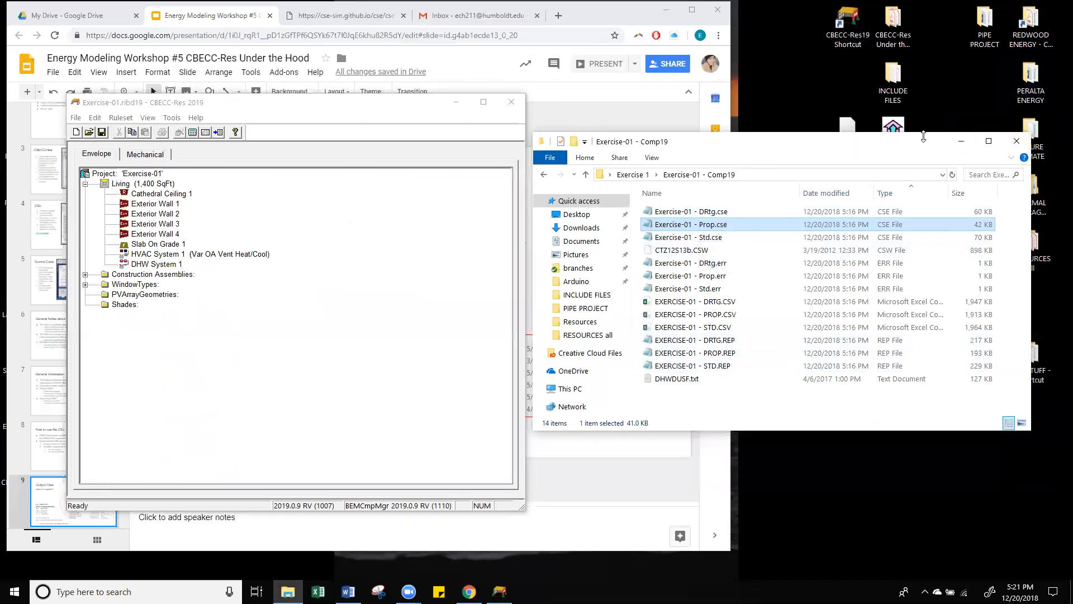
# Move the CBECC-Res window clear of the browser and switch to the workshop presentation in Google Slides.
pyautogui.moveTo(924, 137); pyautogui.dragTo(923, 142)
pyautogui.click(364, 108)
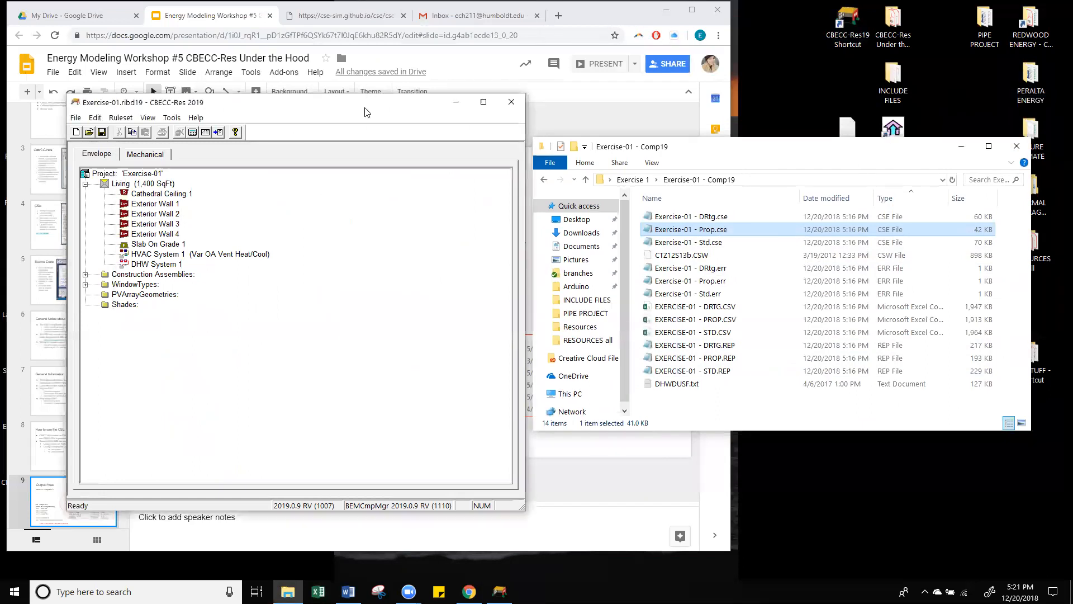
pyautogui.moveTo(364, 112); pyautogui.dragTo(913, 110)
pyautogui.click(584, 20)
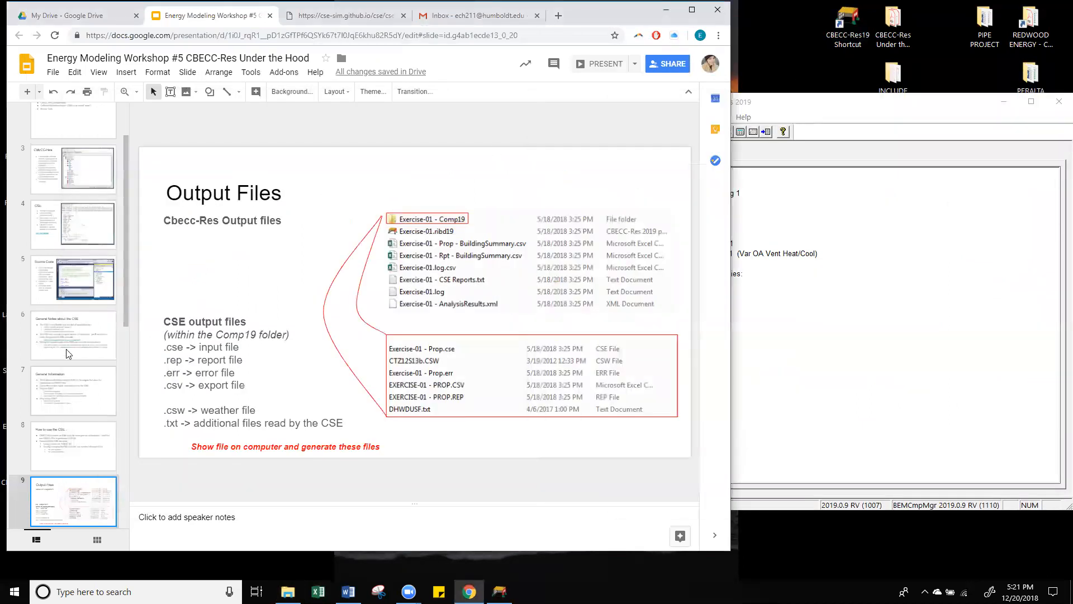
# Go from the Output Files slide to slide 10, "Control the CSE through CBECC-res".
pyautogui.scroll(-6, 82, 357)
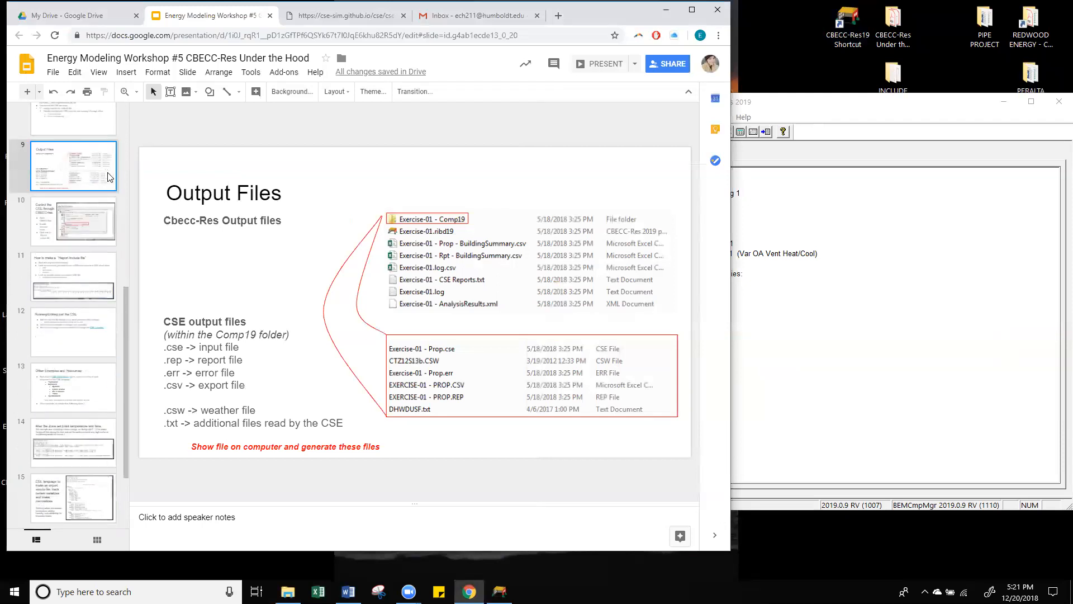
pyautogui.press('Down')
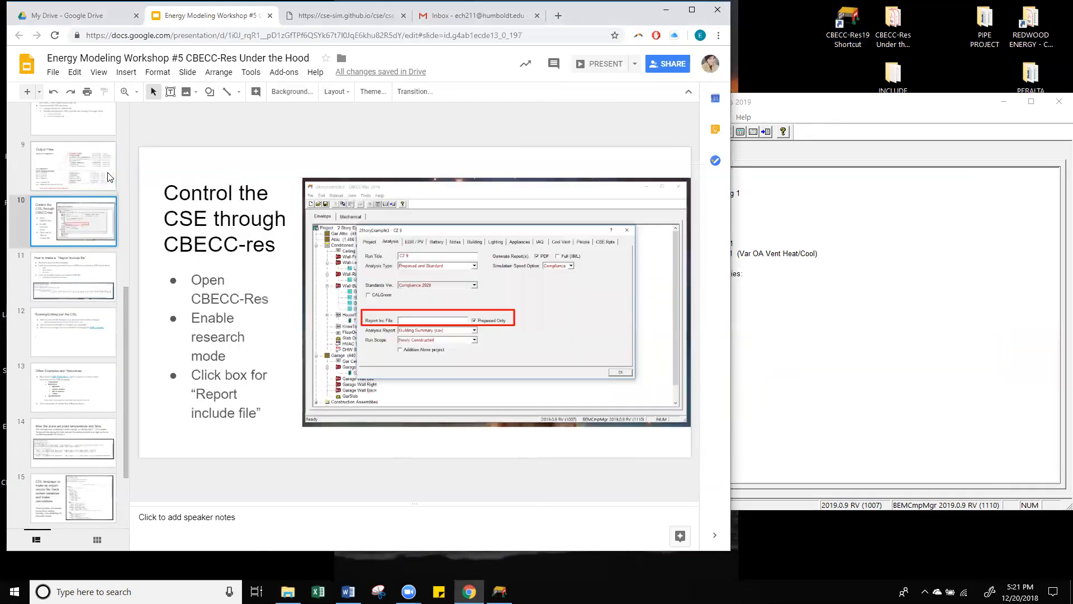
pyautogui.click(111, 177)
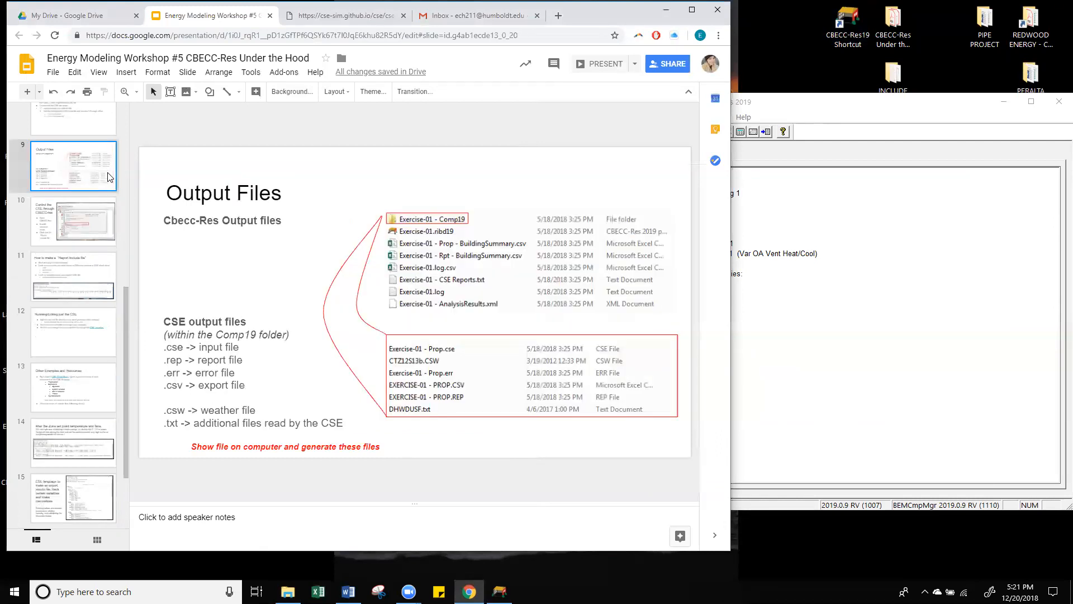
pyautogui.press('Down')
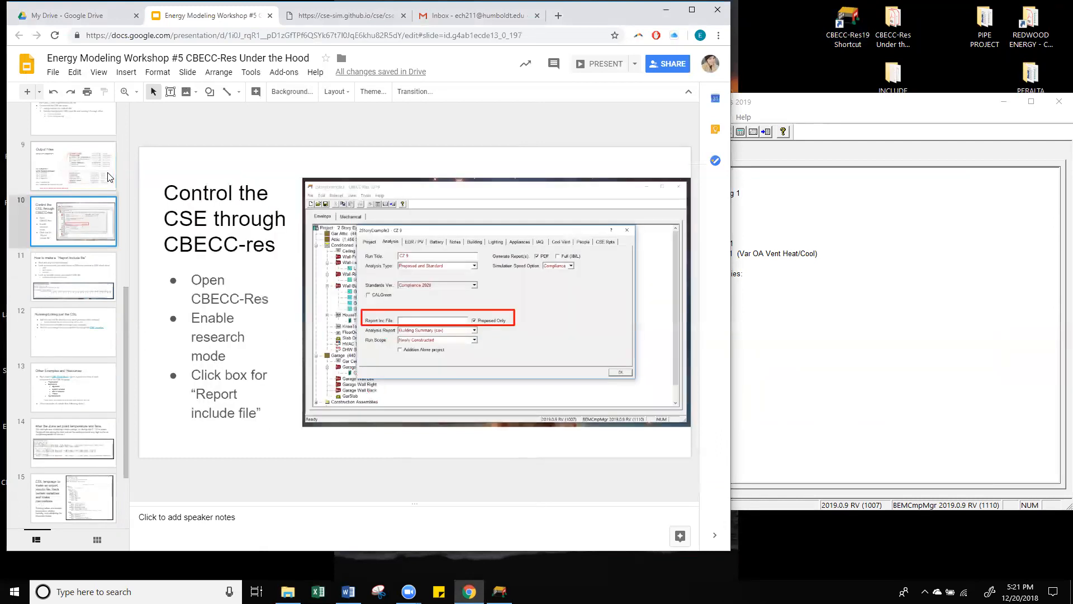
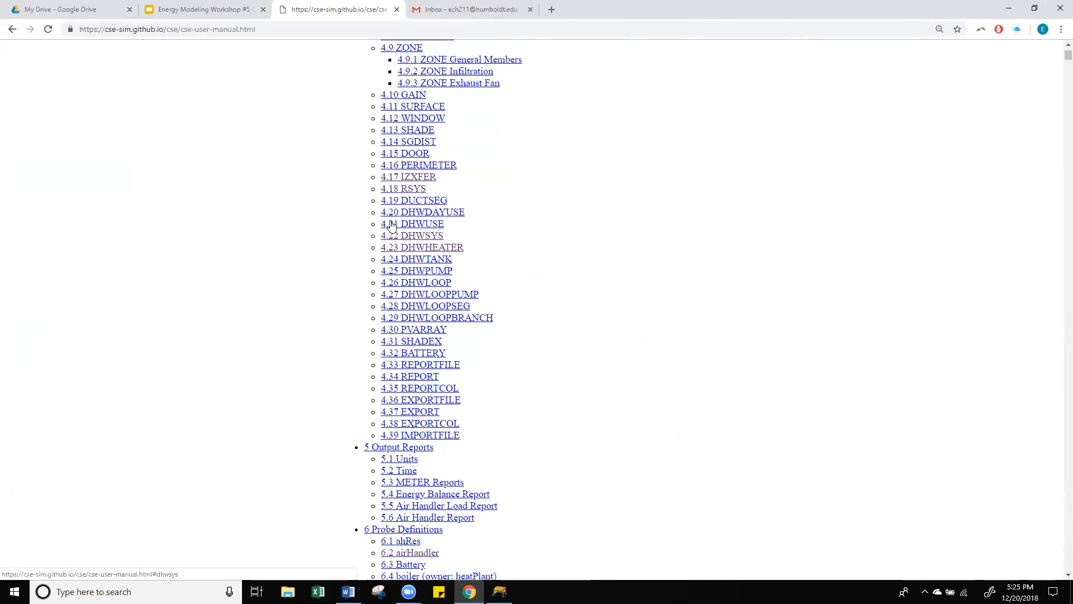
# Open section 4.22 DHWSYS of the CSE user manual and review its description and component hierarchy.
pyautogui.click(412, 240)
pyautogui.scroll(2, 388, 78)
pyautogui.scroll(-2, 499, 130)
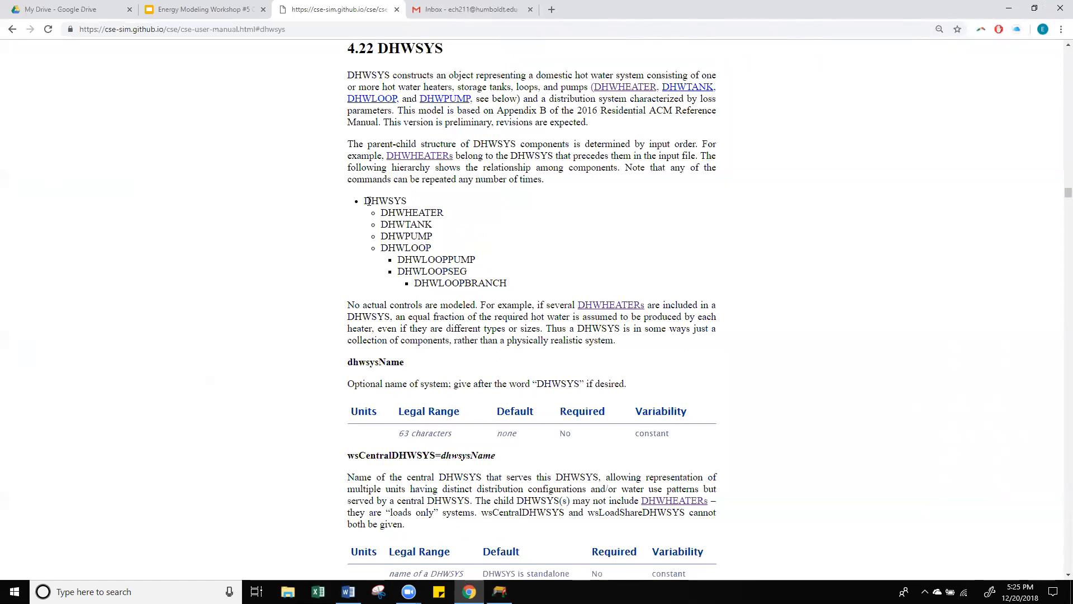
pyautogui.scroll(1, 352, 254)
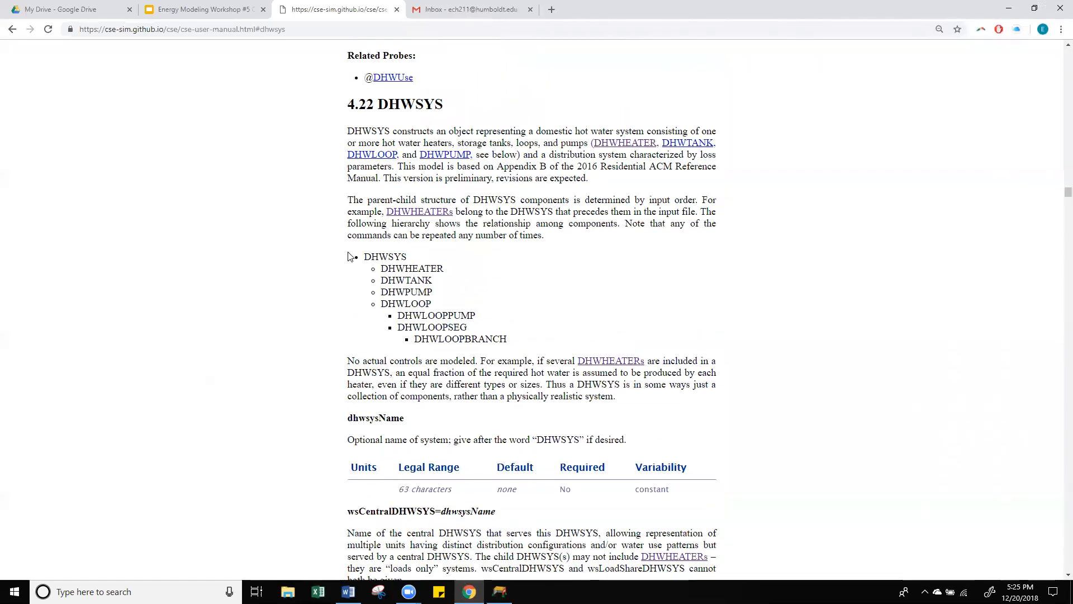
pyautogui.scroll(-1, 350, 256)
pyautogui.scroll(-3, 364, 268)
pyautogui.scroll(5, 370, 277)
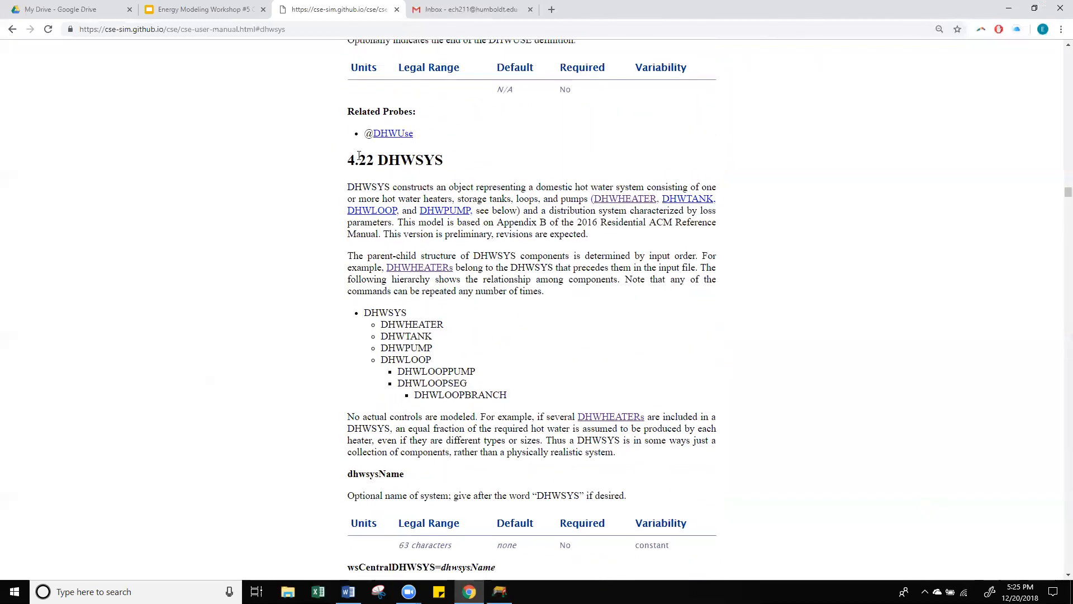
# Highlight the 4.22 DHWSYS heading and look over the dhwsysName, wsCentralDHWSYS and wsLoadShareDHWSYS parameters below it.
pyautogui.moveTo(347, 160); pyautogui.dragTo(448, 167)
pyautogui.click(452, 158)
pyautogui.moveTo(378, 158); pyautogui.dragTo(444, 159)
pyautogui.click(479, 196)
pyautogui.scroll(-8, 478, 193)
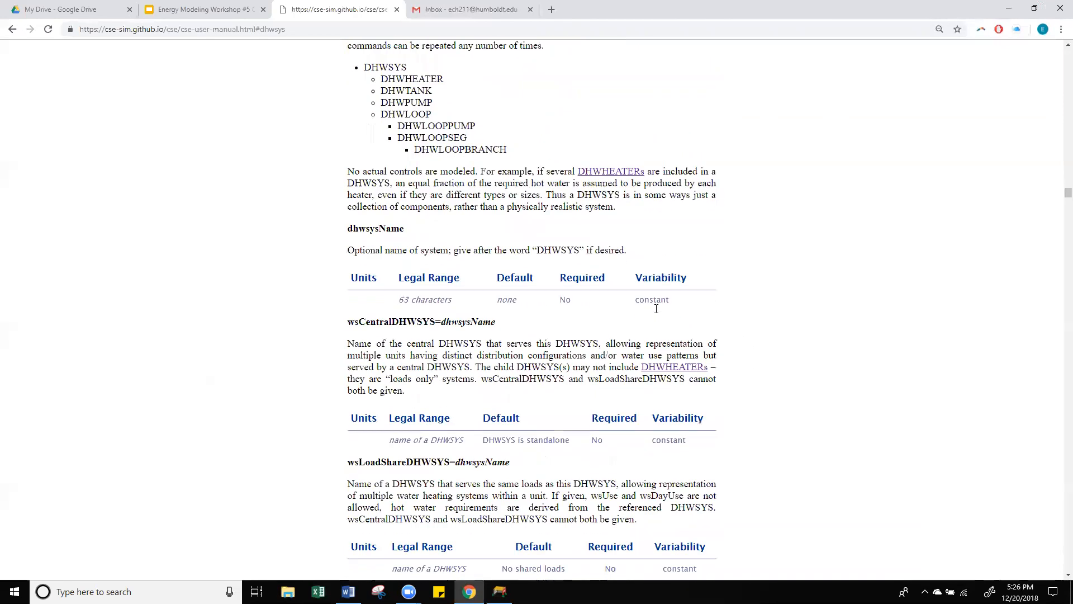
# Locate the wsTSetPoint parameter in the DHWSYS section of the manual and highlight its name to review its definition.
pyautogui.scroll(-7, 656, 308)
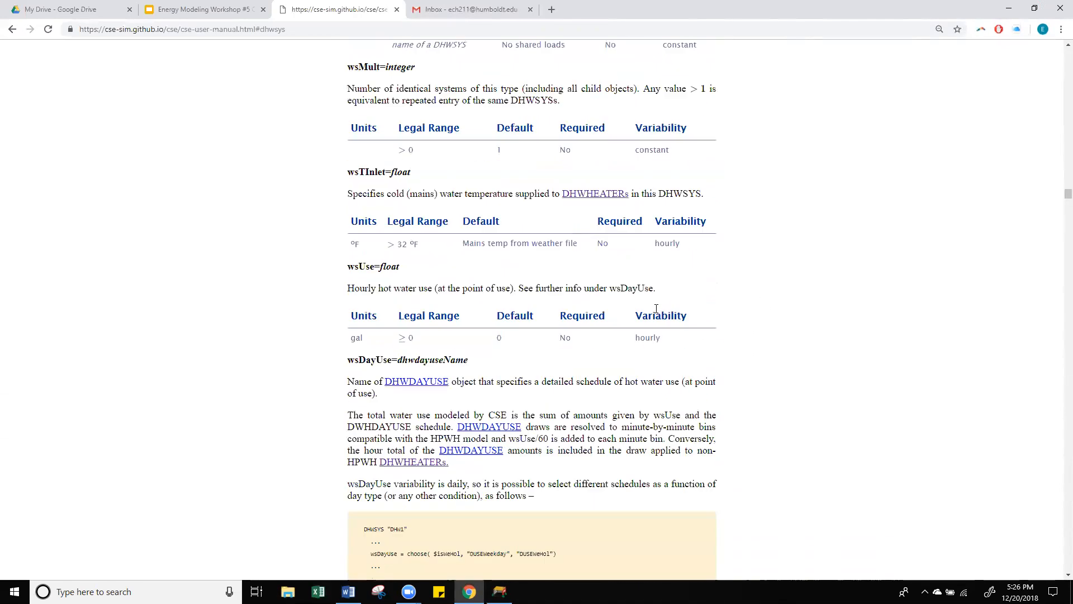
pyautogui.scroll(-7, 656, 309)
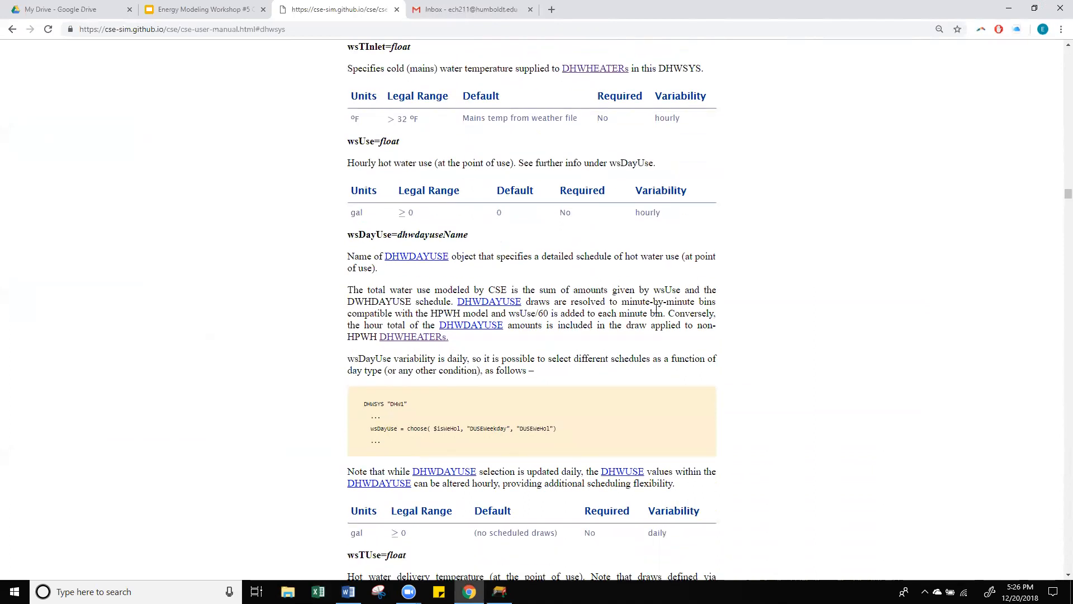
pyautogui.scroll(-2, 658, 309)
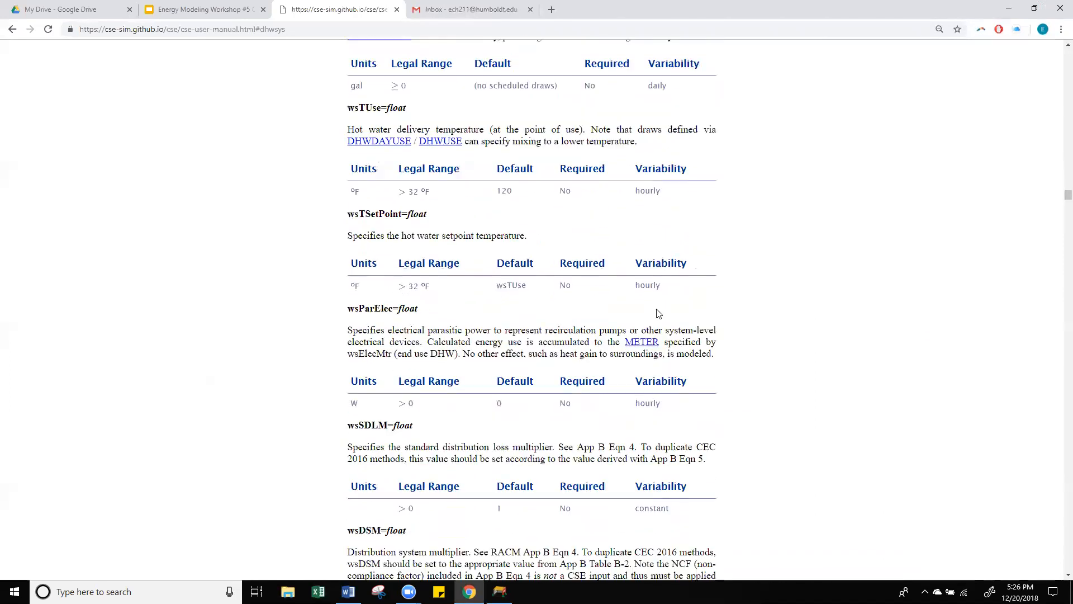
pyautogui.moveTo(350, 217); pyautogui.dragTo(445, 211)
pyautogui.click(528, 248)
pyautogui.moveTo(352, 211); pyautogui.dragTo(399, 214)
pyautogui.click(419, 235)
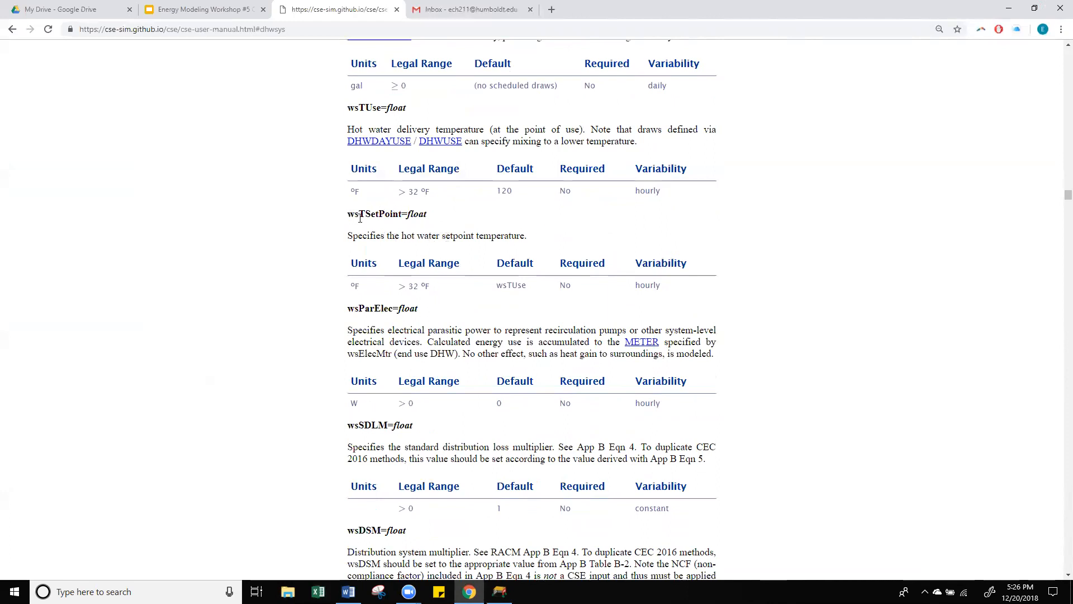
# Shrink the browser from full screen, open dhwschedule.txt from the desktop and resize its Notepad window to sit alongside the manual.
pyautogui.doubleClick(729, 8)
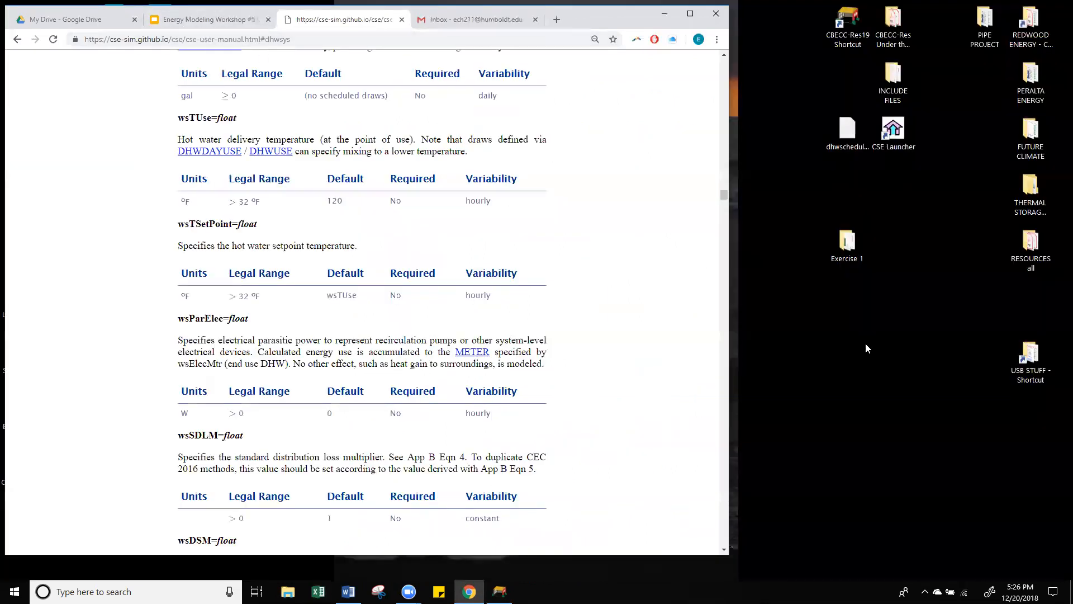
pyautogui.click(854, 136)
pyautogui.doubleClick(848, 126)
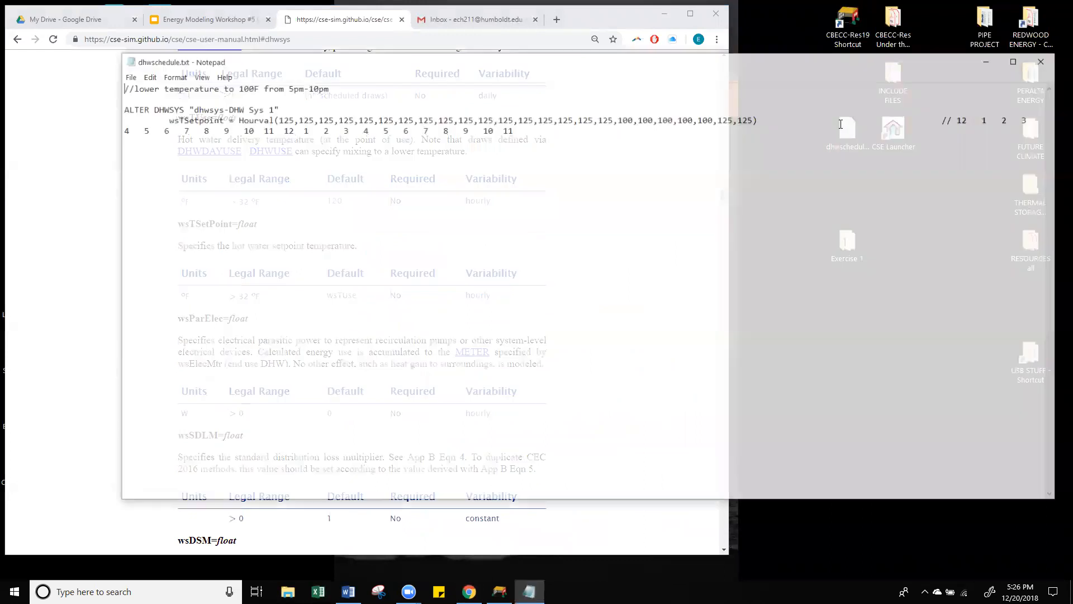
pyautogui.moveTo(689, 61); pyautogui.dragTo(716, 138)
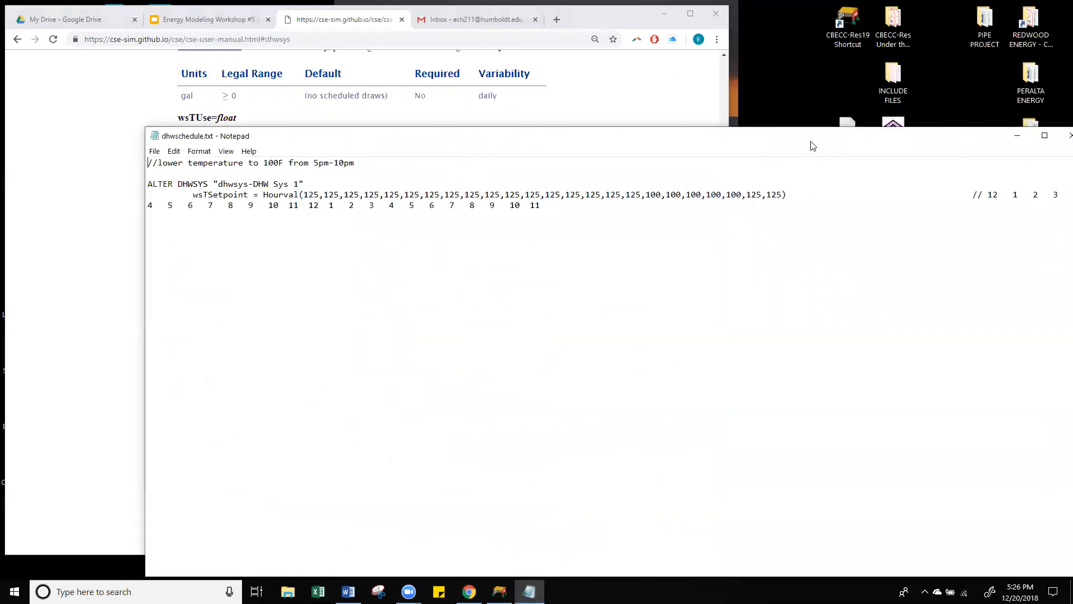
pyautogui.moveTo(808, 128); pyautogui.dragTo(808, 82)
pyautogui.click(147, 207)
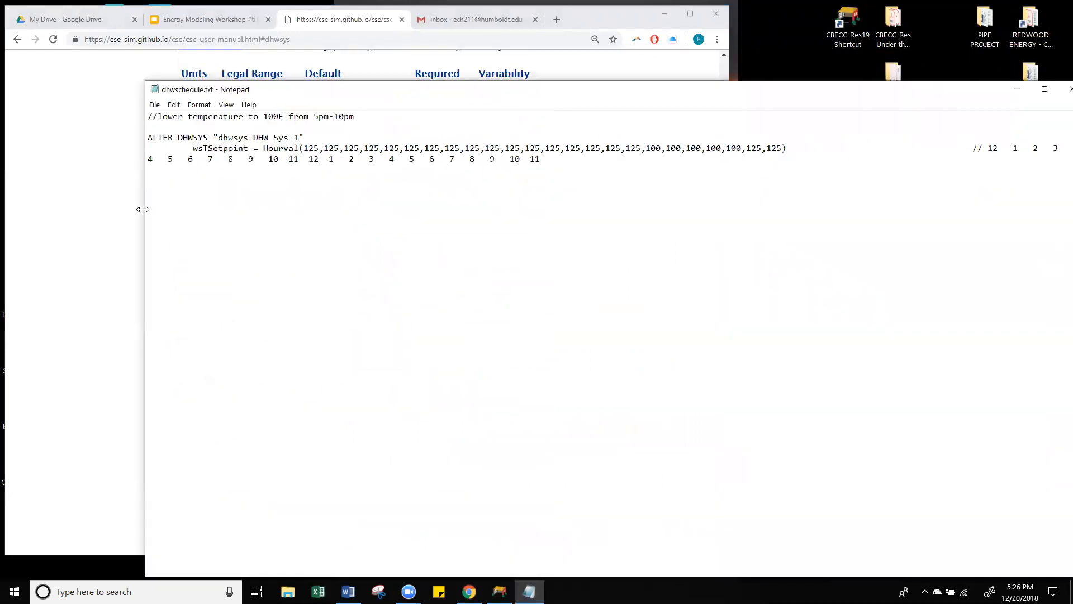
pyautogui.moveTo(142, 209); pyautogui.dragTo(425, 210)
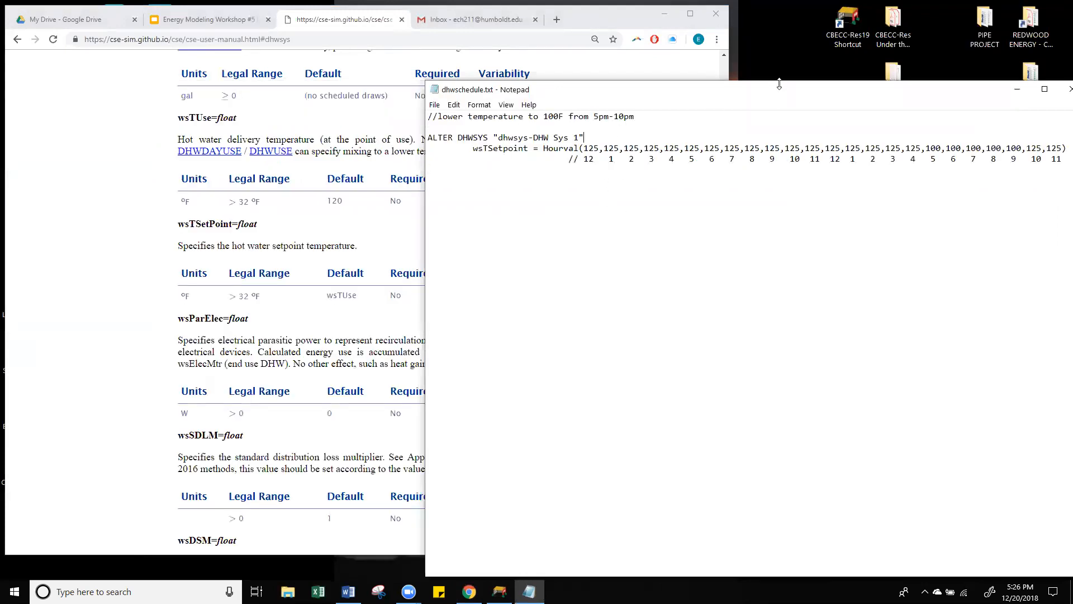
pyautogui.moveTo(779, 84); pyautogui.dragTo(787, 156)
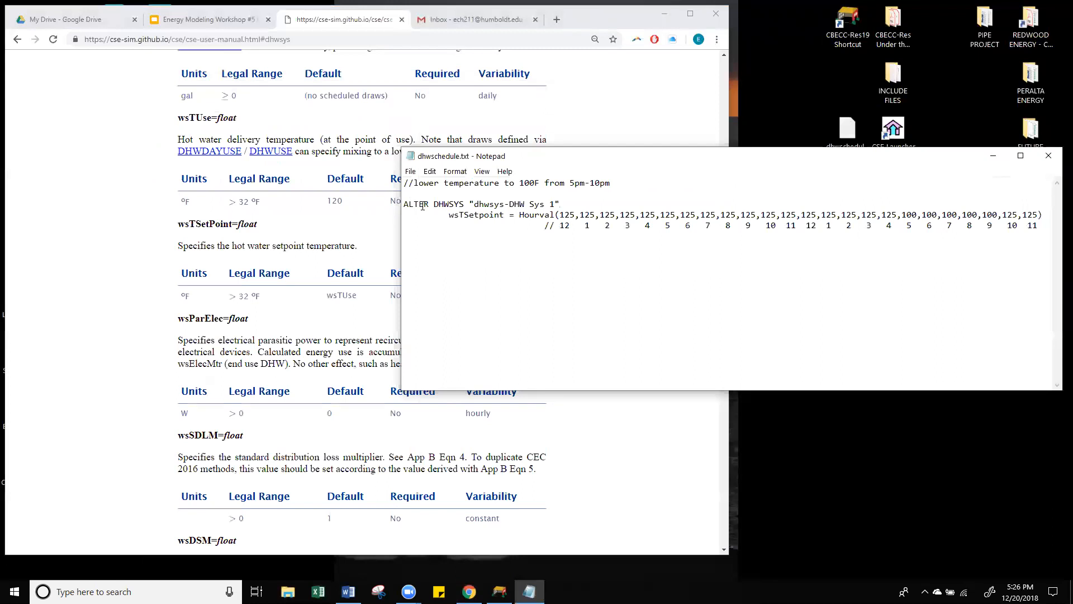
# Review the ALTER DHWSYS line and highlight the wsTSetpoint variable in dhwschedule.txt.
pyautogui.moveTo(439, 202)
pyautogui.mouseDown()
pyautogui.moveTo(469, 202)
pyautogui.moveTo(449, 201)
pyautogui.mouseUp()
pyautogui.doubleClick(448, 202)
pyautogui.click(494, 204)
pyautogui.moveTo(449, 217); pyautogui.dragTo(505, 216)
# Examine the Hourval function and its hourly setpoints, highlighting the evening hours 5 to 9 in the comment row.
pyautogui.doubleClick(535, 216)
pyautogui.click(529, 256)
pyautogui.doubleClick(541, 214)
pyautogui.click(553, 222)
pyautogui.doubleClick(538, 216)
pyautogui.click(538, 215)
pyautogui.moveTo(560, 212)
pyautogui.mouseDown()
pyautogui.moveTo(405, 205)
pyautogui.moveTo(573, 214)
pyautogui.mouseUp()
pyautogui.click(916, 232)
pyautogui.moveTo(906, 227); pyautogui.dragTo(993, 224)
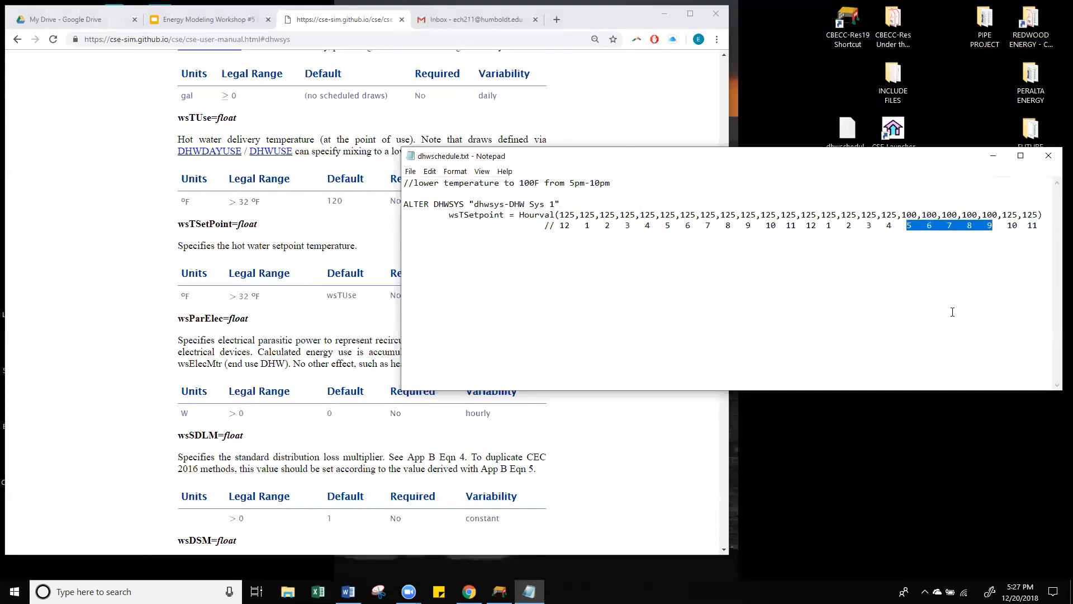
# Return to the CSE user manual and go back from the DHWSYS section to the table of contents.
pyautogui.click(715, 287)
pyautogui.click(97, 277)
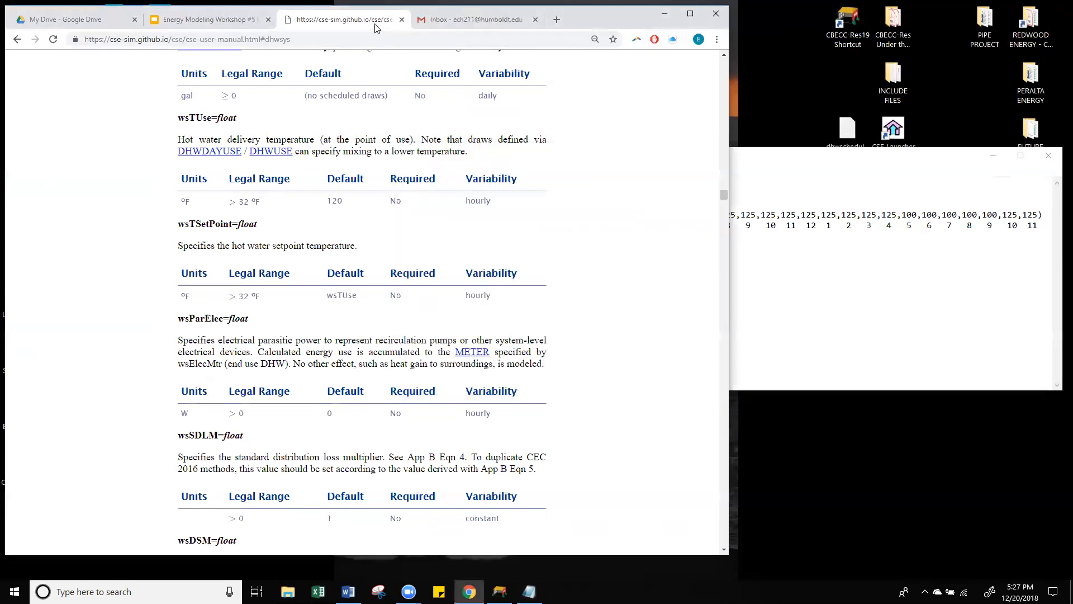
pyautogui.scroll(5, 467, 298)
pyautogui.scroll(13, 466, 299)
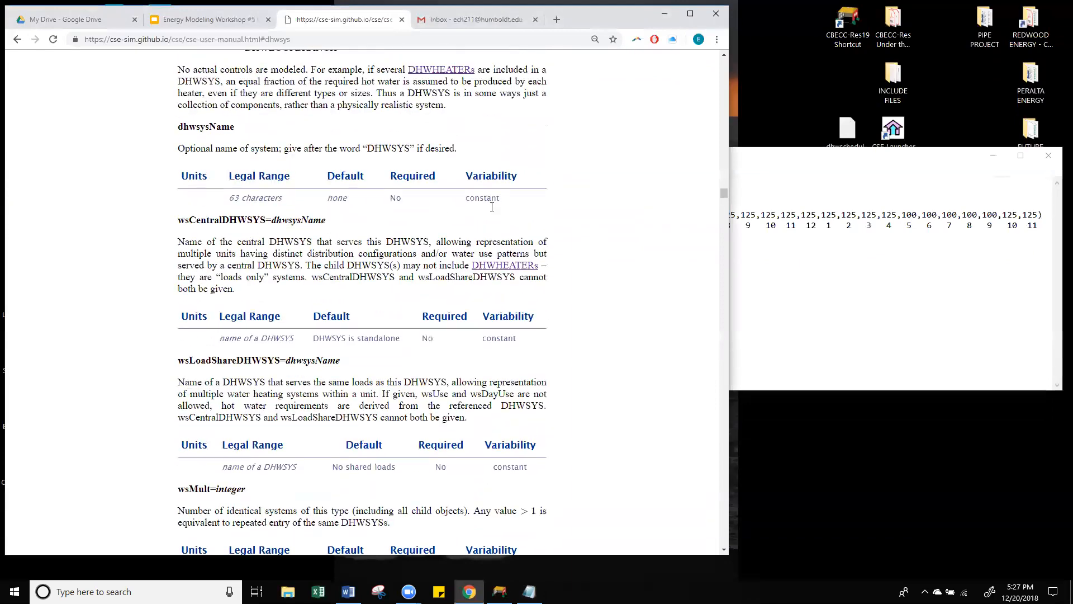
pyautogui.scroll(2, 492, 207)
pyautogui.scroll(-7, 536, 345)
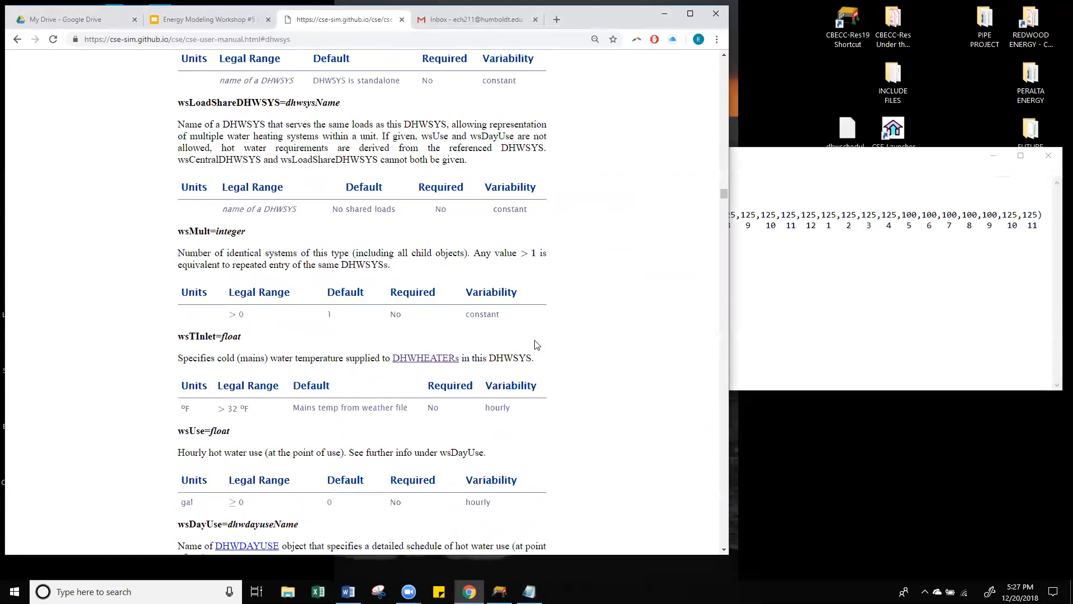
pyautogui.scroll(15, 594, 233)
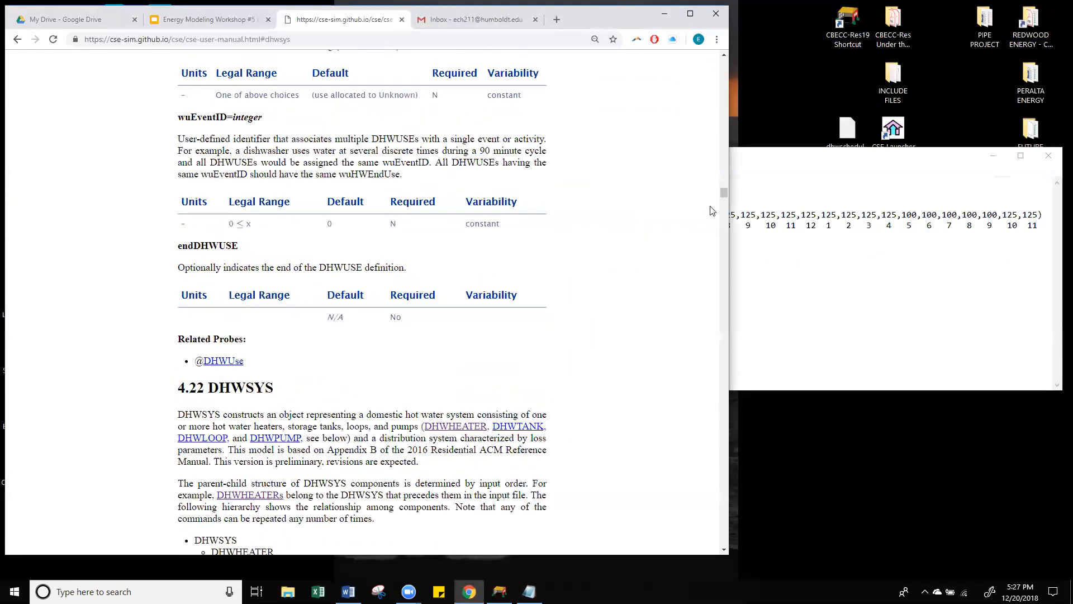
pyautogui.moveTo(723, 192); pyautogui.dragTo(722, 62)
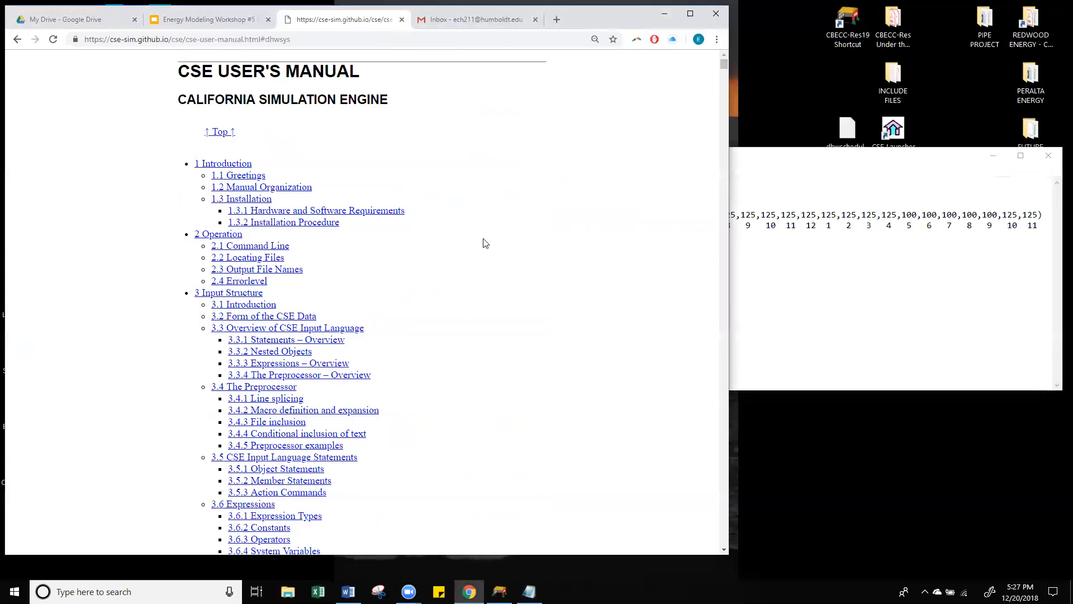
# Search the manual for "hourval" and step through the matches to the lighting schedule examples in section 3.6.5.8 select.
pyautogui.hotkey('ctrl', 'f')
pyautogui.write('hourval')
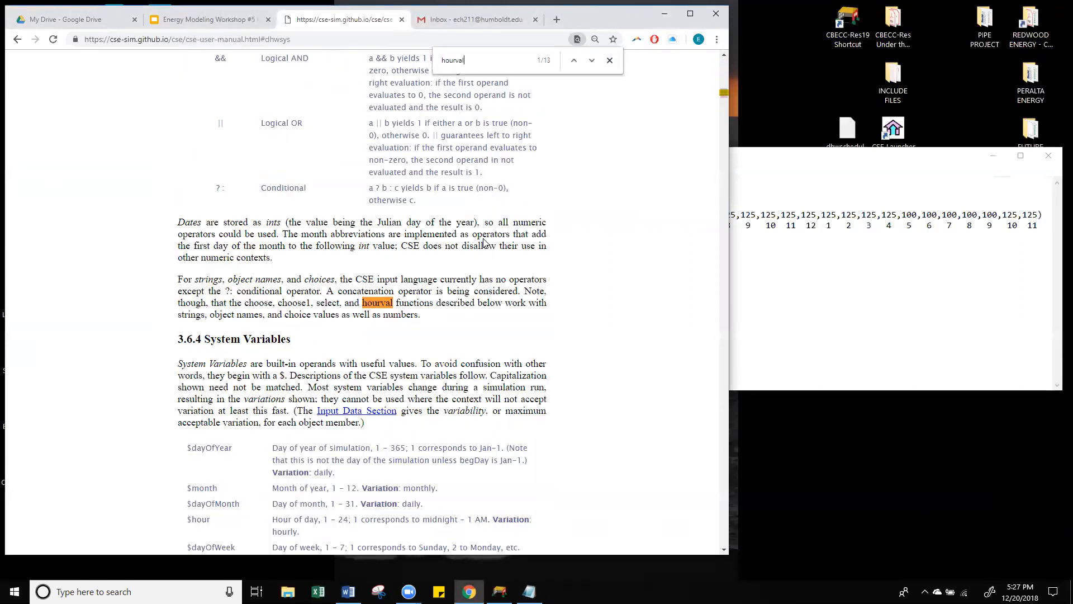
pyautogui.press('Return')
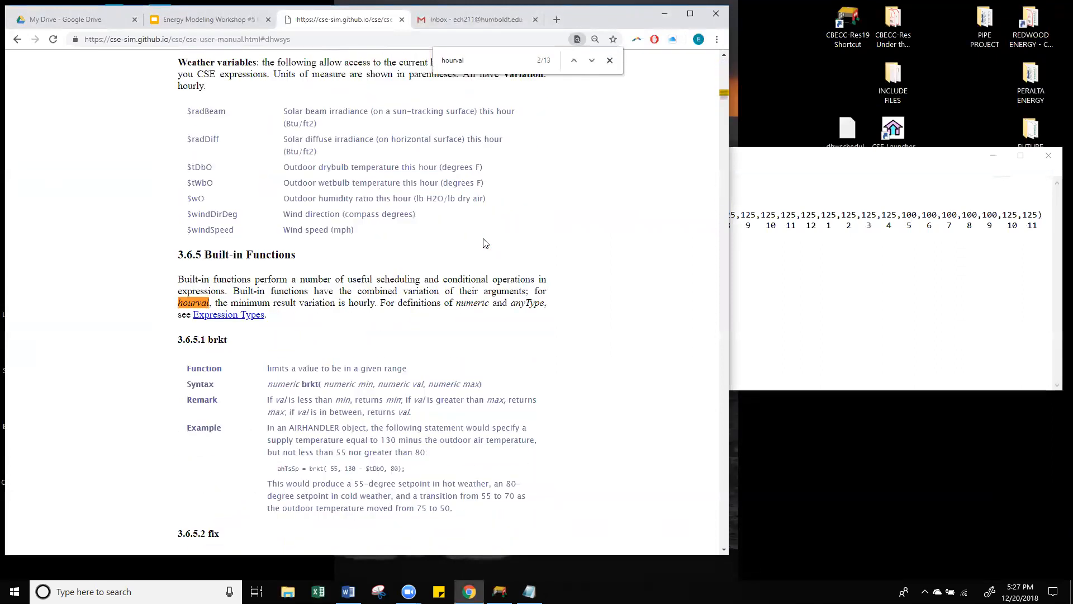
pyautogui.click(592, 61)
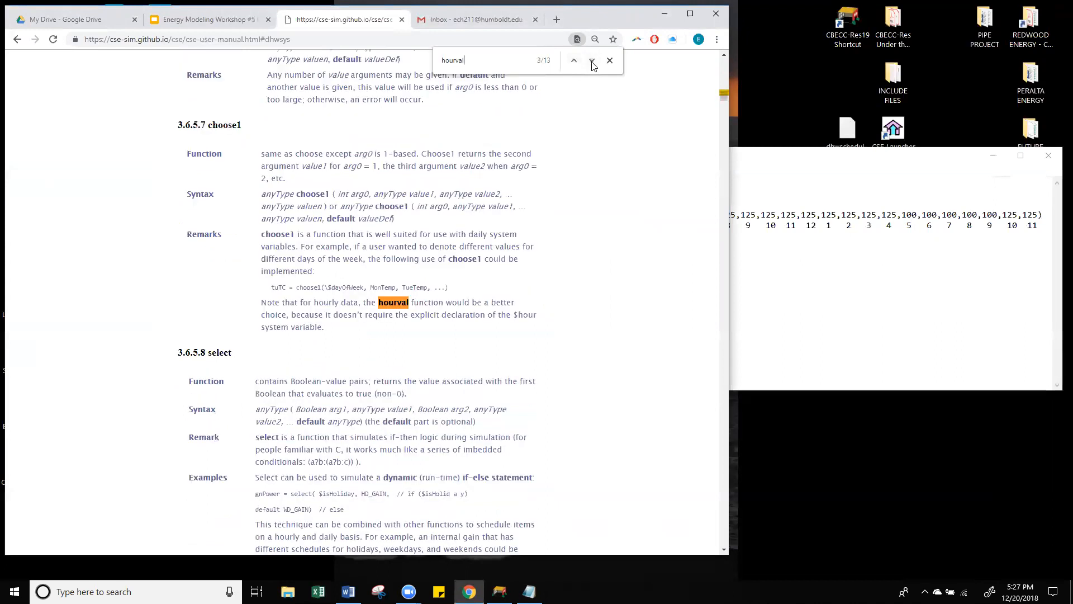
pyautogui.click(592, 62)
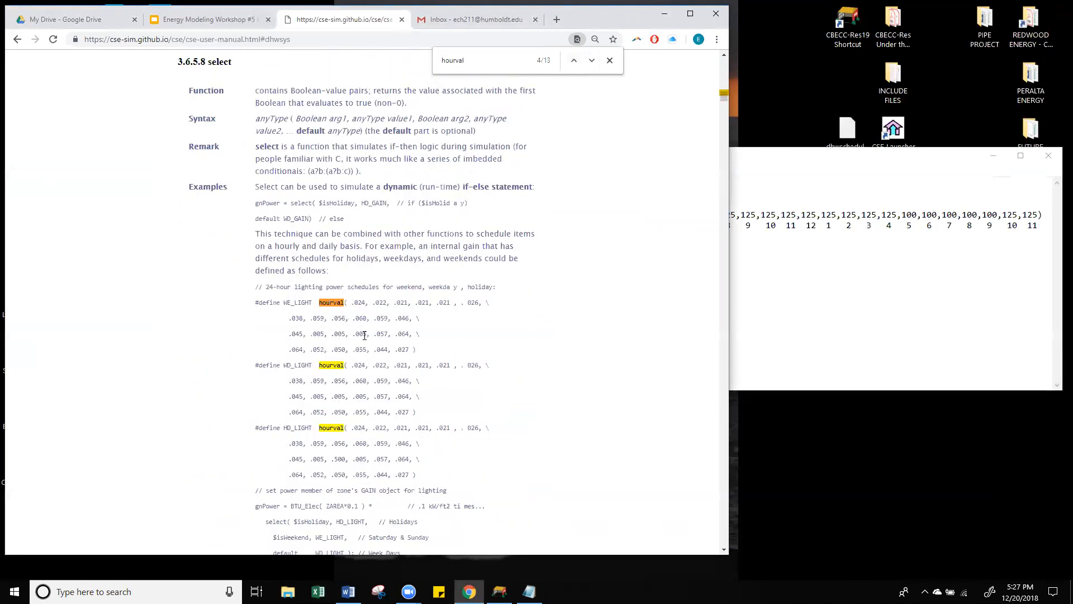
pyautogui.scroll(-1, 373, 338)
pyautogui.scroll(-1, 403, 268)
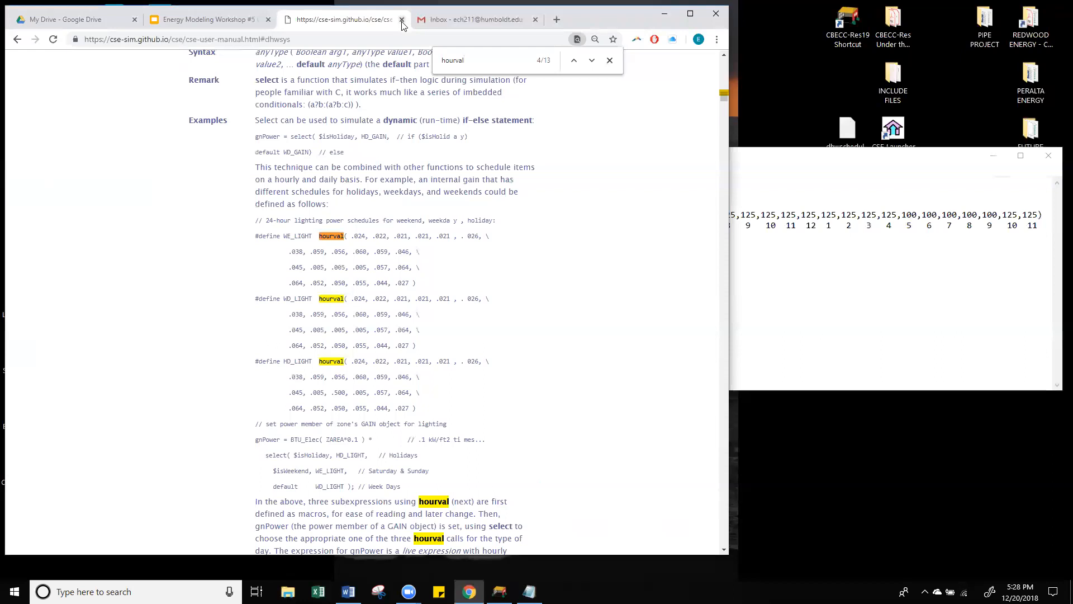
# View the "How to make a Report Include file" slide in the workshop presentation and minimize the browser.
pyautogui.click(191, 19)
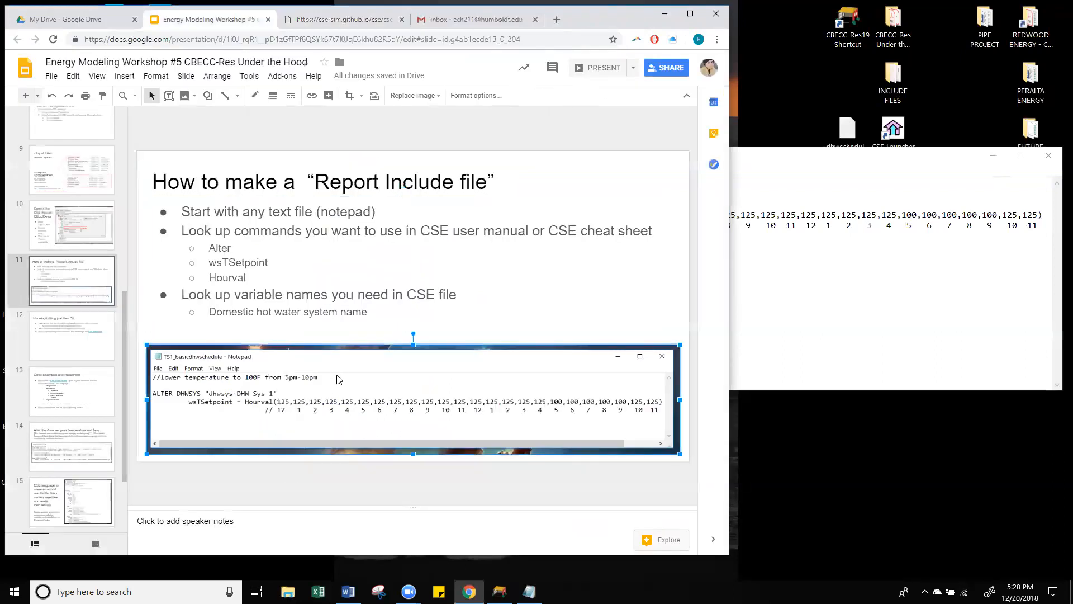
pyautogui.click(771, 268)
pyautogui.click(664, 16)
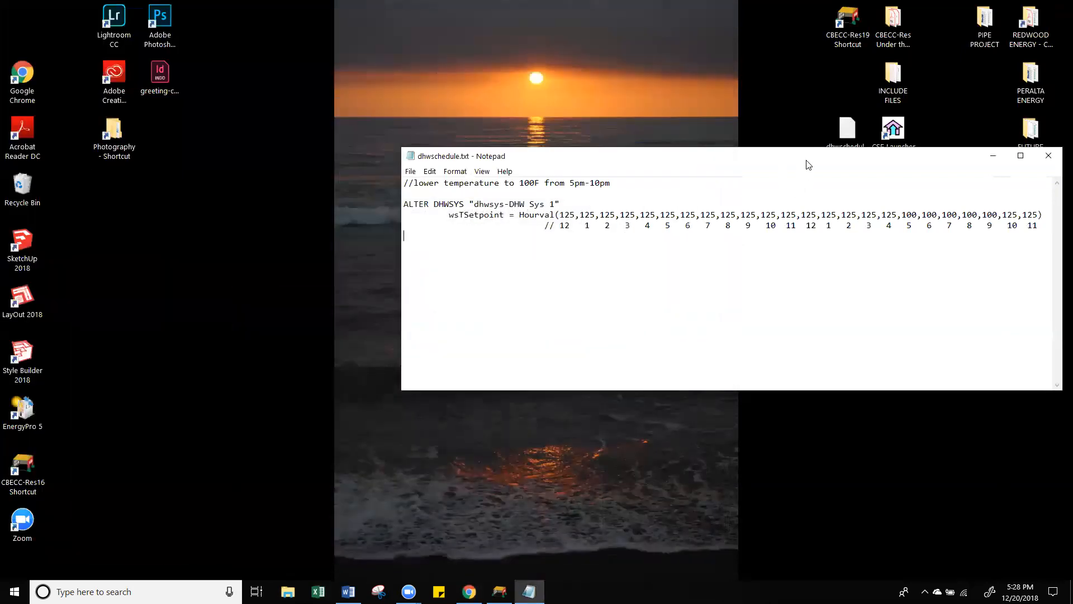
# Highlight the system name "dhwsys-DHW Sys 1" in dhwschedule.txt and move the Notepad window clear of the desktop icons.
pyautogui.moveTo(806, 164); pyautogui.dragTo(726, 184)
pyautogui.moveTo(490, 225); pyautogui.dragTo(389, 223)
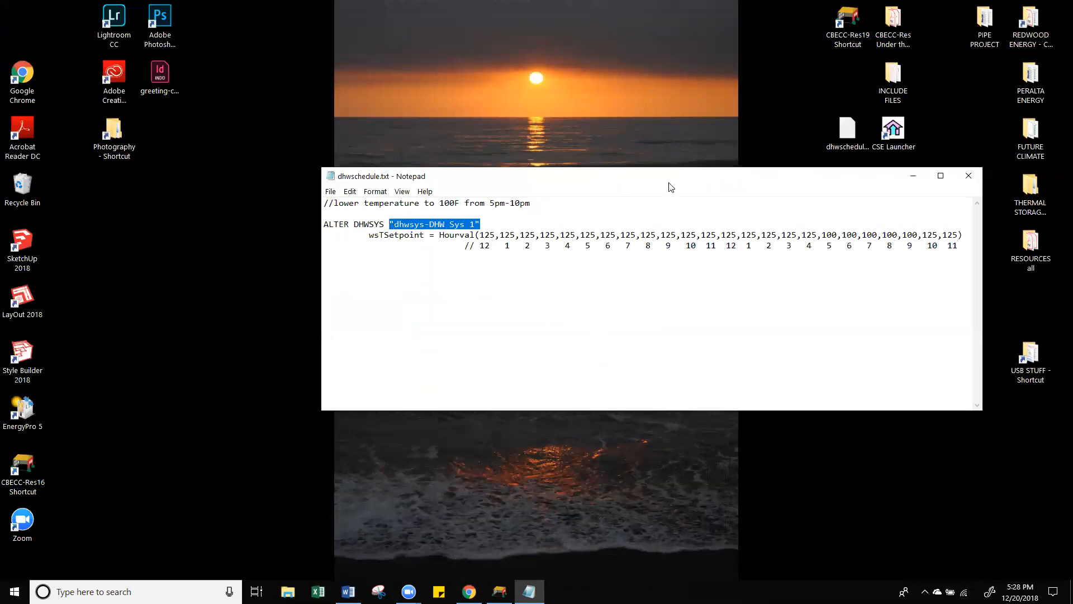
pyautogui.moveTo(671, 186); pyautogui.dragTo(679, 297)
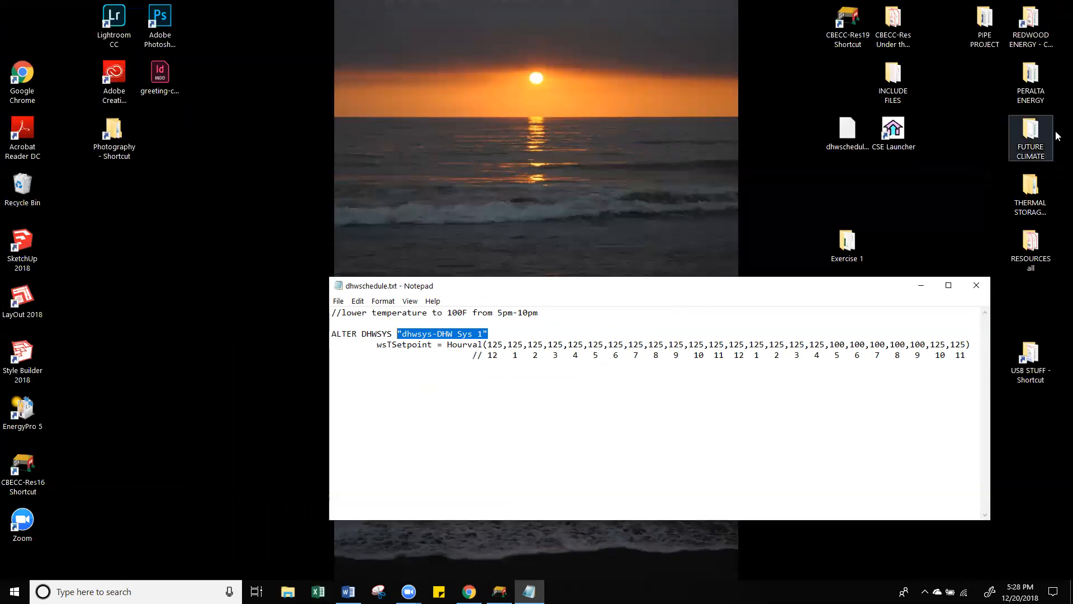
# Place the Exercise 1 folder beside INCLUDE FILES on the desktop and open its Exercise-01 - Comp19 subfolder.
pyautogui.click(854, 238)
pyautogui.moveTo(854, 238); pyautogui.dragTo(858, 79)
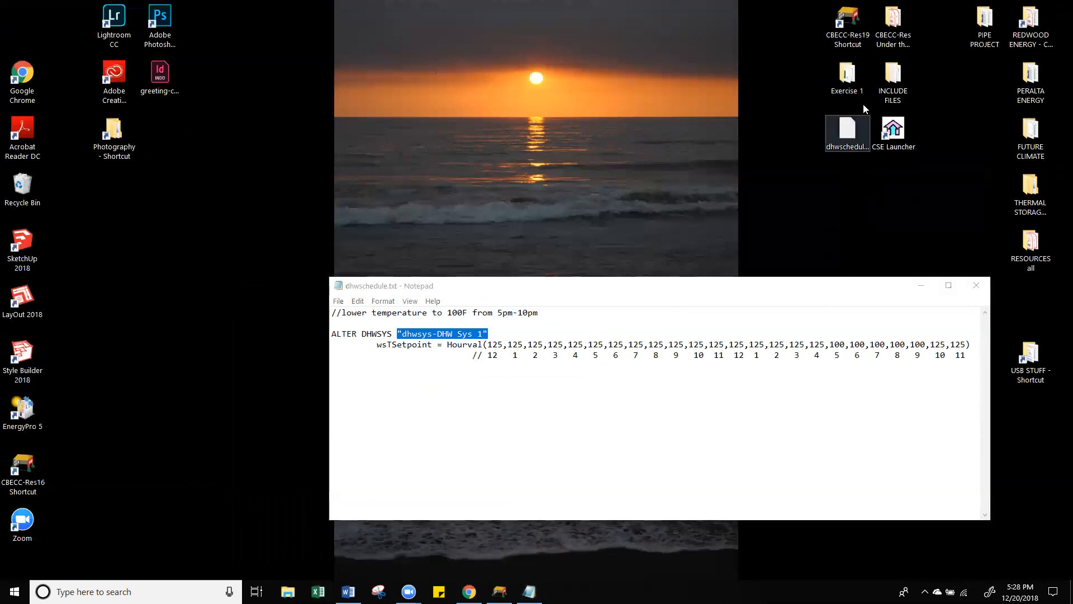
pyautogui.doubleClick(847, 75)
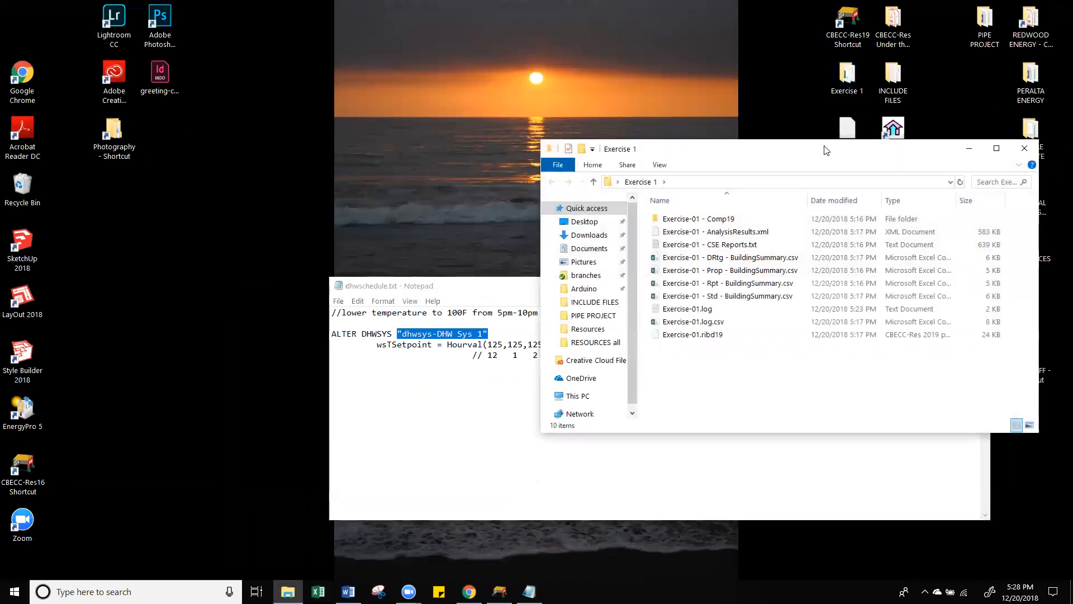
pyautogui.moveTo(825, 150); pyautogui.dragTo(639, 28)
pyautogui.doubleClick(538, 97)
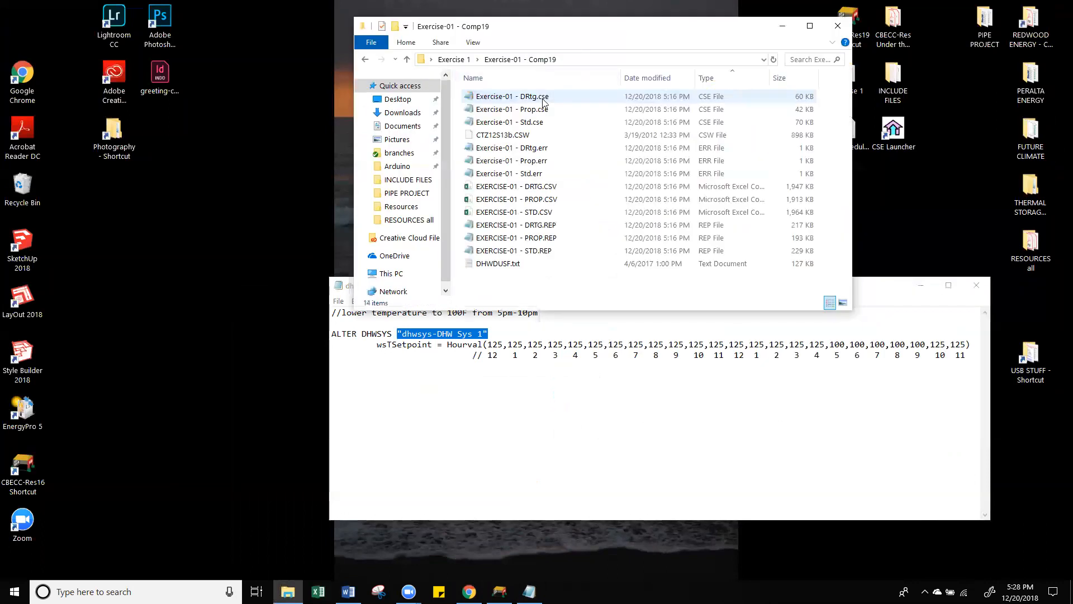
# Open Exercise-01 - Prop.cse in Notepad and move its window toward the screen's upper-left corner.
pyautogui.click(528, 124)
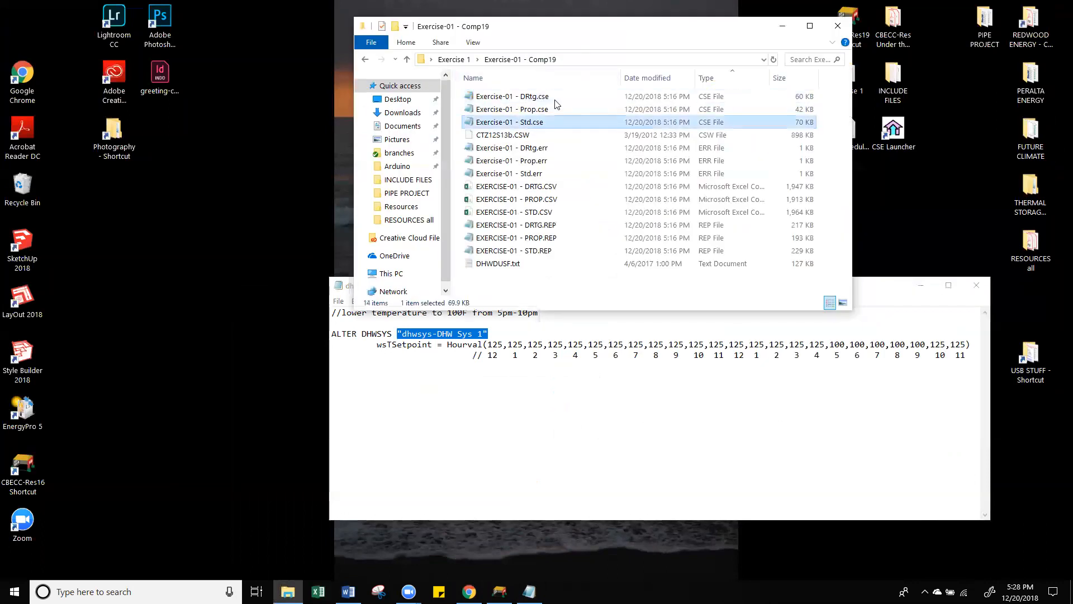
pyautogui.moveTo(609, 32); pyautogui.dragTo(603, 27)
pyautogui.doubleClick(520, 103)
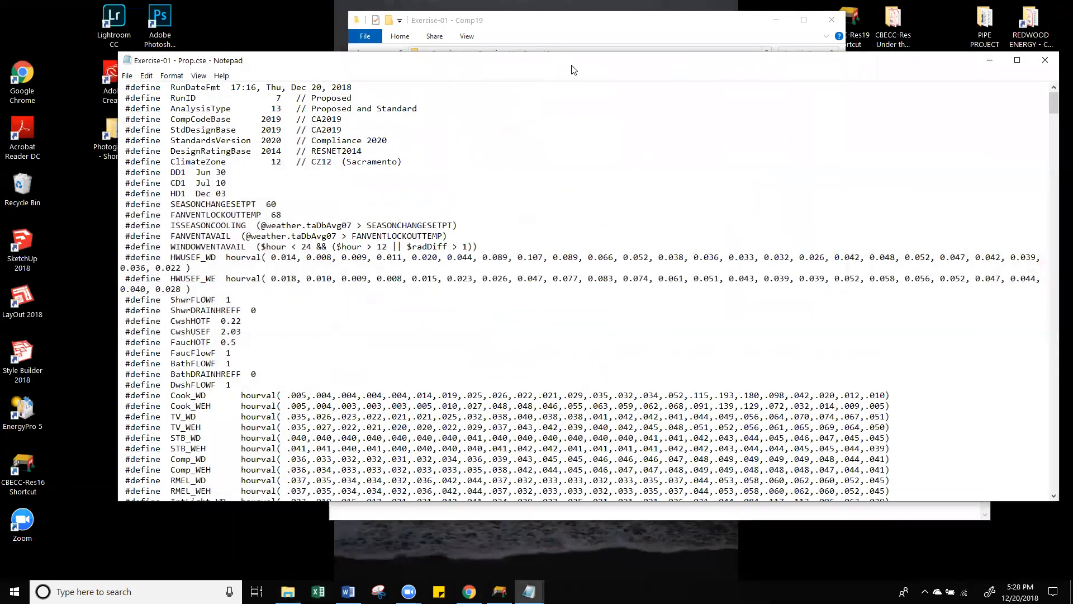
pyautogui.moveTo(571, 69); pyautogui.dragTo(459, 30)
# Search Exercise-01 - Prop.cse from its beginning for "dhw" until the DHWSYS block is reached, and close the search.
pyautogui.click(944, 270)
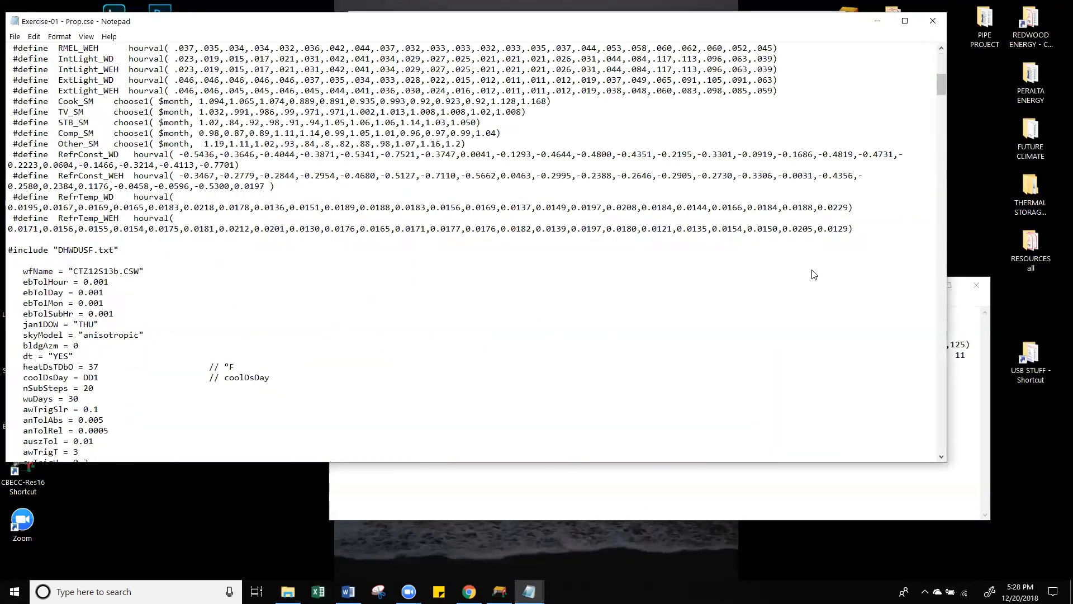
pyautogui.scroll(13, 387, 335)
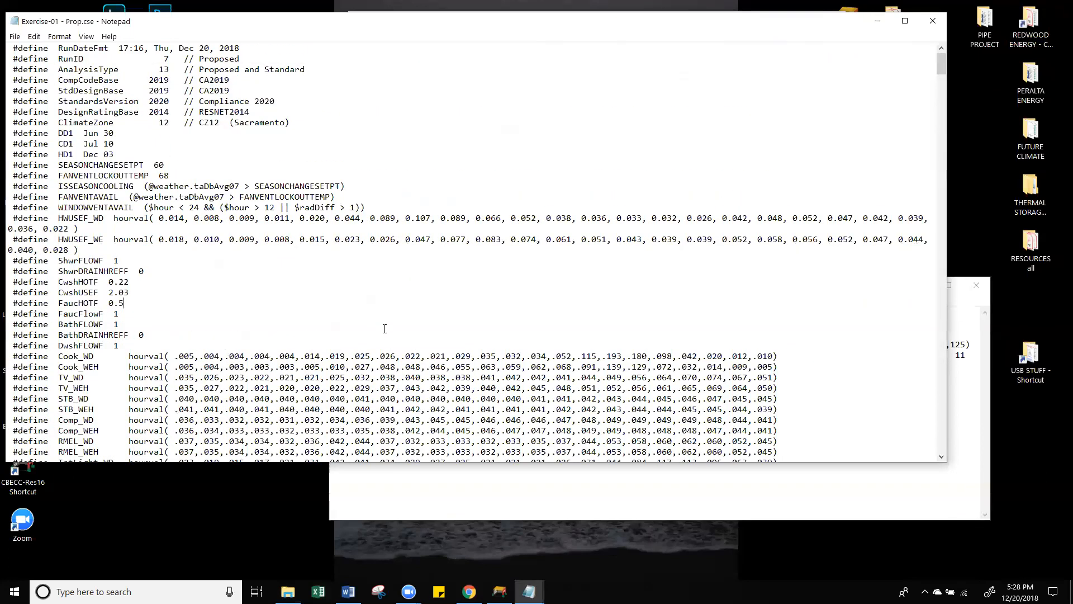
pyautogui.hotkey('ctrl', 'f')
pyautogui.write('dhw')
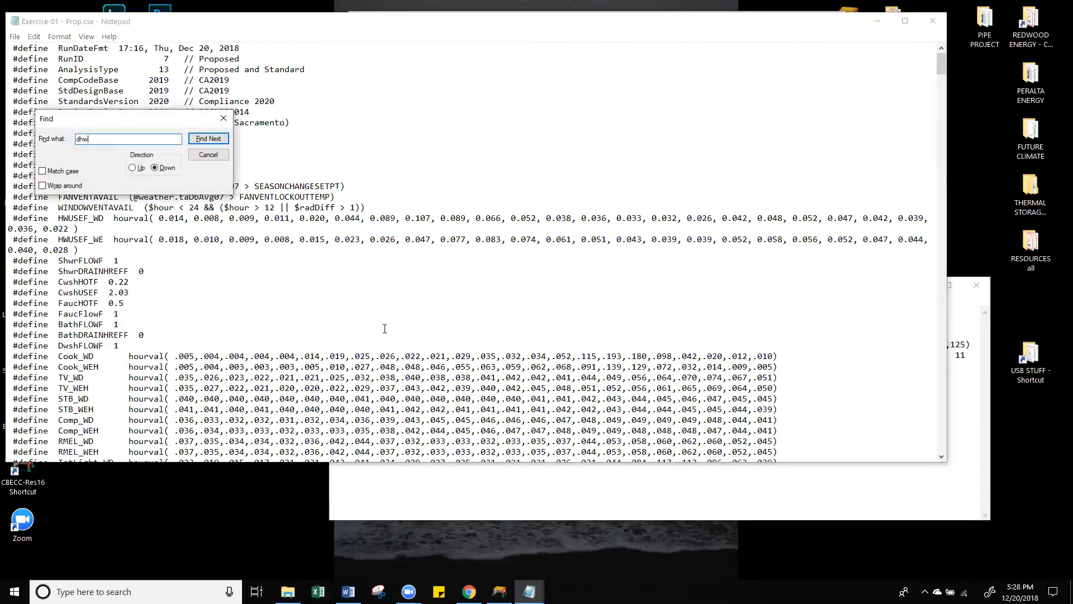
pyautogui.press('Return')
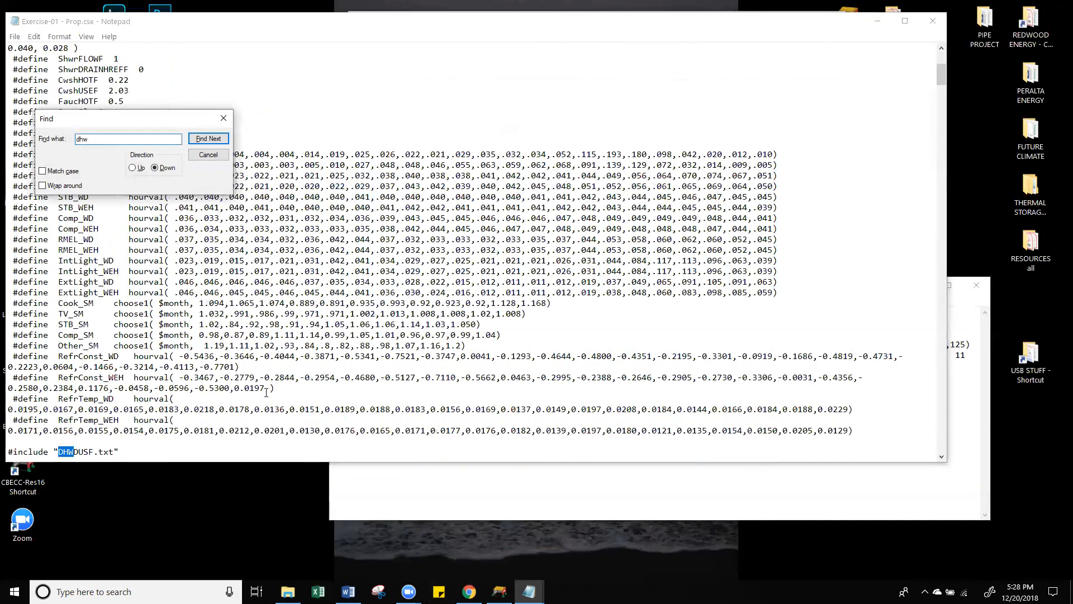
pyautogui.scroll(-3, 315, 300)
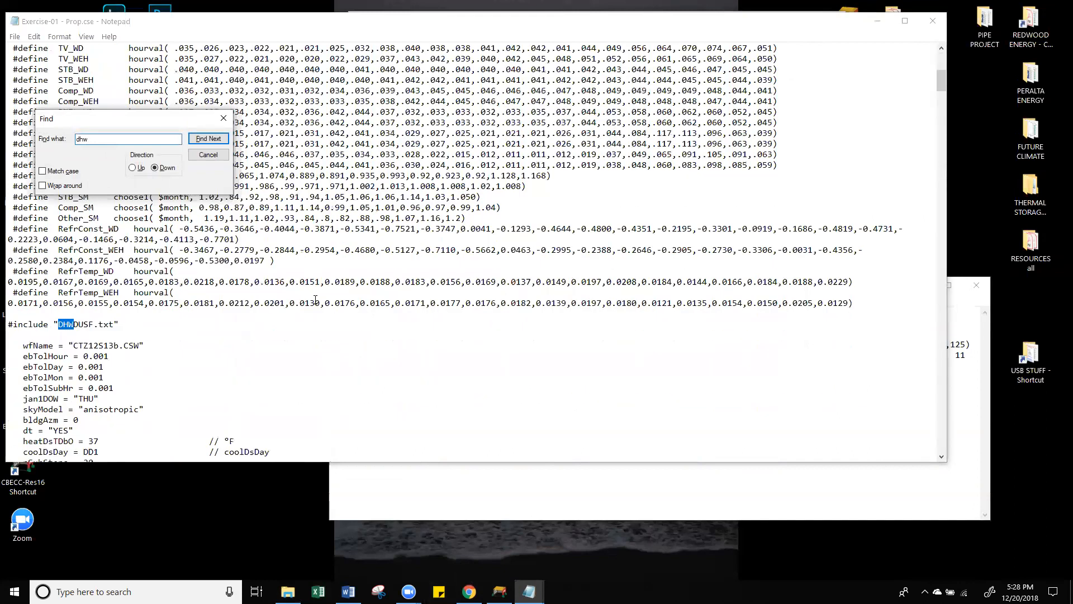
pyautogui.click(206, 140)
pyautogui.click(195, 140)
pyautogui.click(196, 140)
pyautogui.click(195, 140)
pyautogui.click(195, 140)
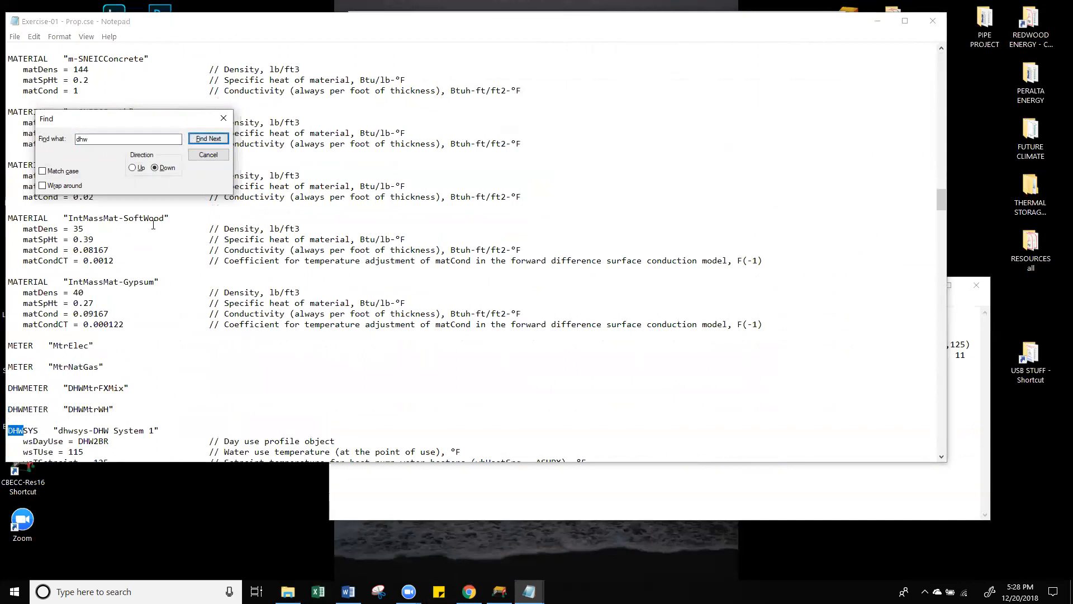
pyautogui.click(208, 155)
# Highlight the system name "dhwsys-DHW System 1" on the DHWSYS line of Exercise-01 - Prop.cse.
pyautogui.scroll(-2, 140, 380)
pyautogui.scroll(-9, 139, 380)
pyautogui.scroll(1, 140, 380)
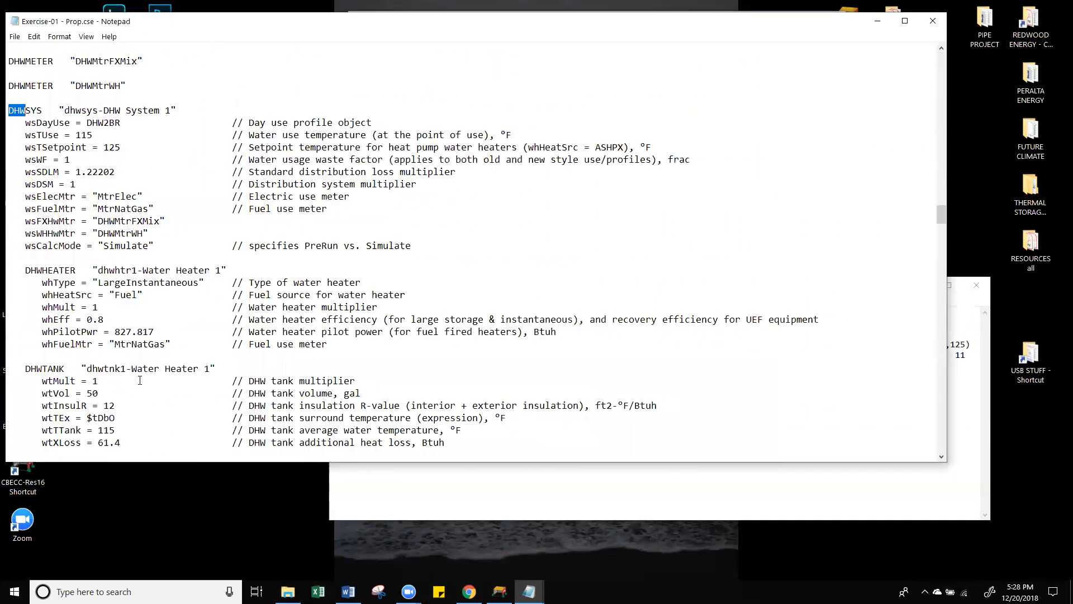
pyautogui.rightClick(140, 380)
pyautogui.click(184, 118)
pyautogui.doubleClick(64, 107)
pyautogui.moveTo(59, 109); pyautogui.dragTo(198, 108)
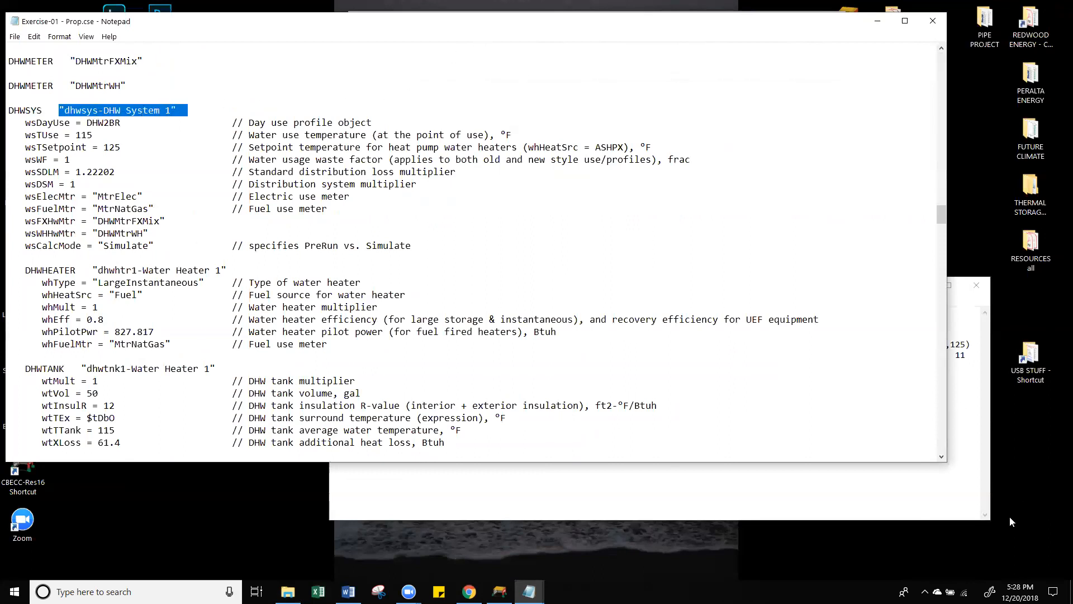
# Highlight the system name on the ALTER DHWSYS line of dhwschedule.txt to compare it with the name in Exercise-01 - Prop.cse.
pyautogui.click(657, 359)
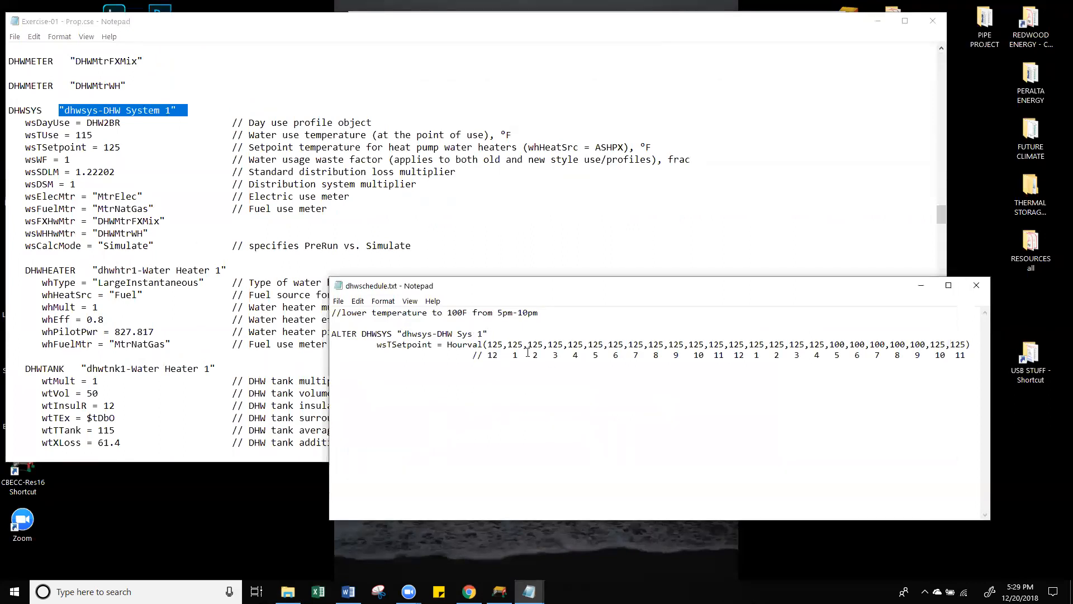
pyautogui.moveTo(504, 329); pyautogui.dragTo(401, 338)
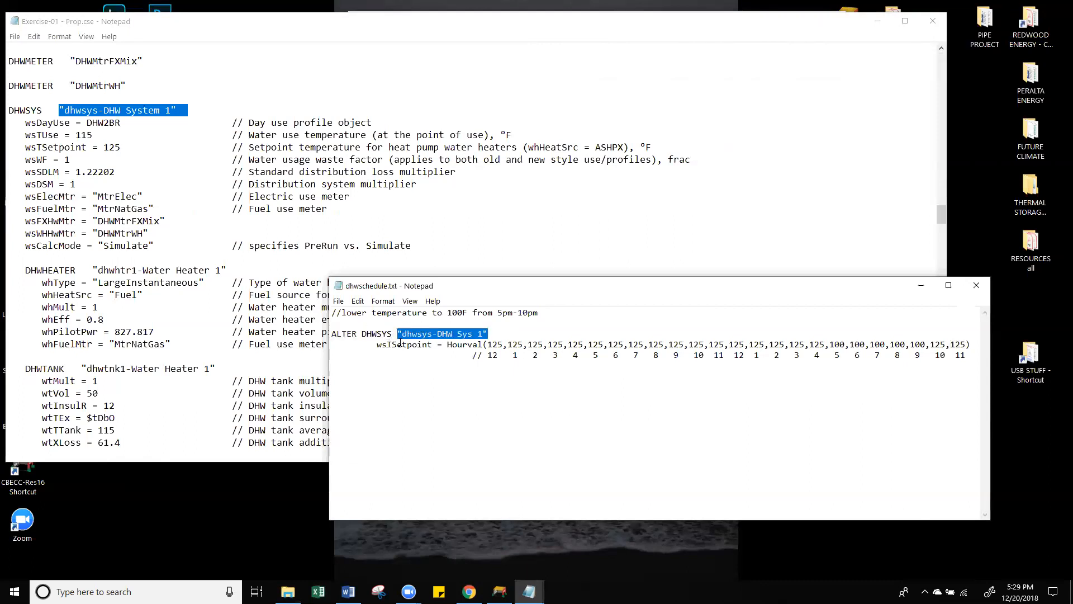
pyautogui.click(457, 379)
pyautogui.click(215, 172)
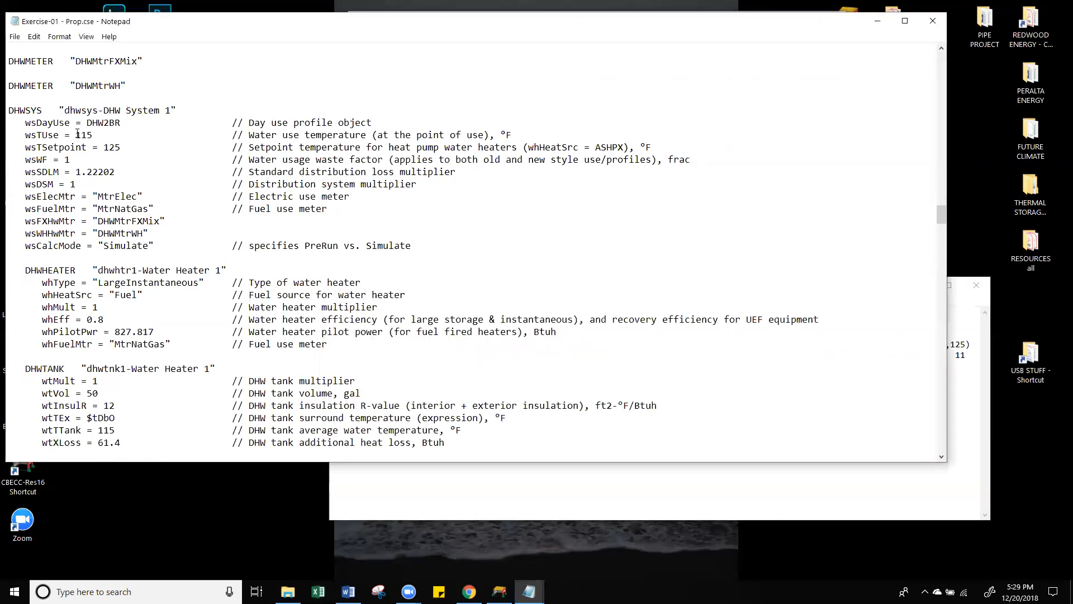
# Close Exercise-01 - Prop.cse and the Exercise-01 - Comp19 folder window, and move the dhwschedule.txt window higher.
pyautogui.click(926, 27)
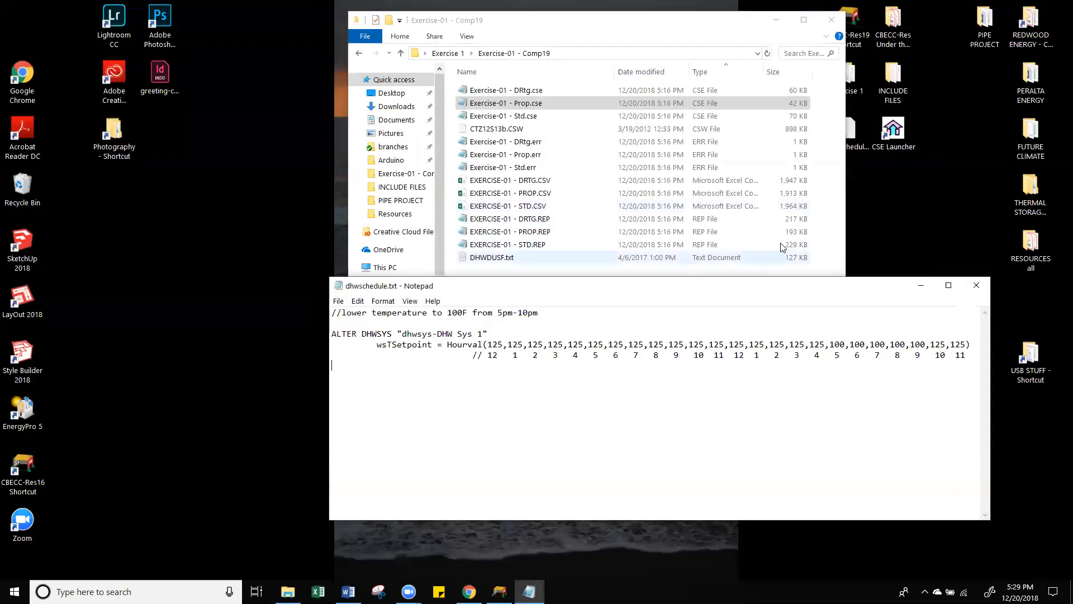
pyautogui.click(832, 20)
pyautogui.moveTo(832, 284); pyautogui.dragTo(847, 209)
# Switch to CBECC-Res, move its window away from the desktop folders, and make the dhwschedule.txt window shorter.
pyautogui.click(499, 591)
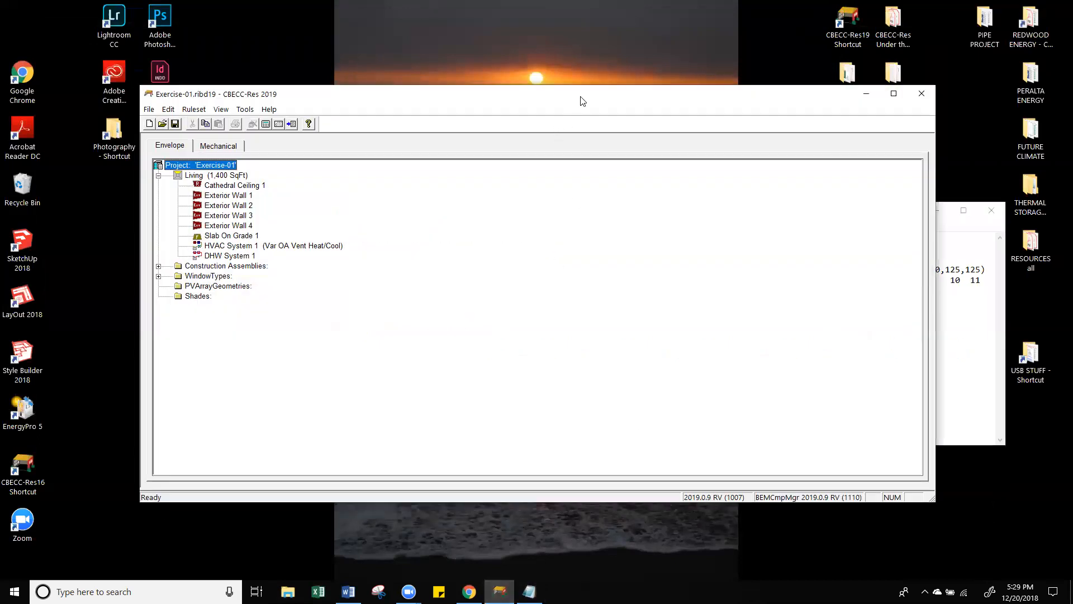
pyautogui.moveTo(583, 101); pyautogui.dragTo(457, 35)
pyautogui.click(886, 205)
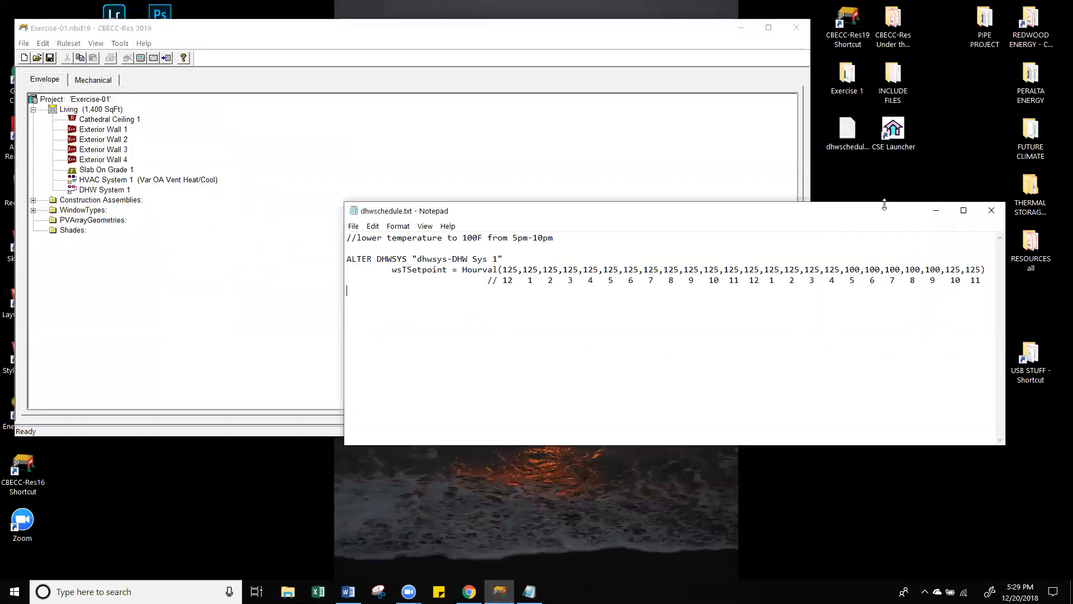
pyautogui.moveTo(867, 203); pyautogui.dragTo(849, 258)
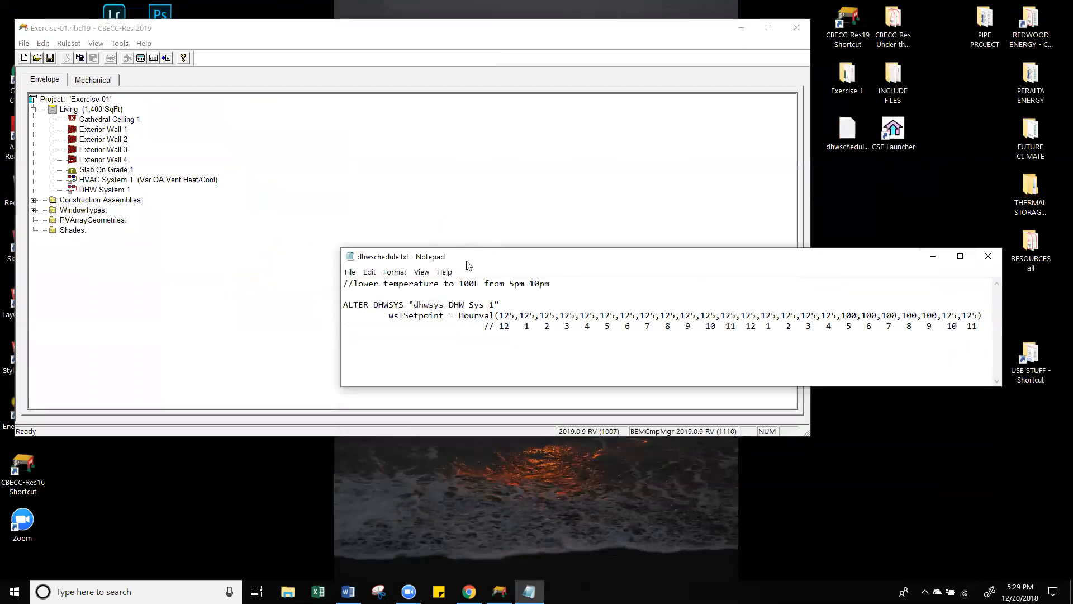
# Save dhwschedule.txt and close it.
pyautogui.click(351, 273)
pyautogui.click(363, 309)
pyautogui.click(987, 256)
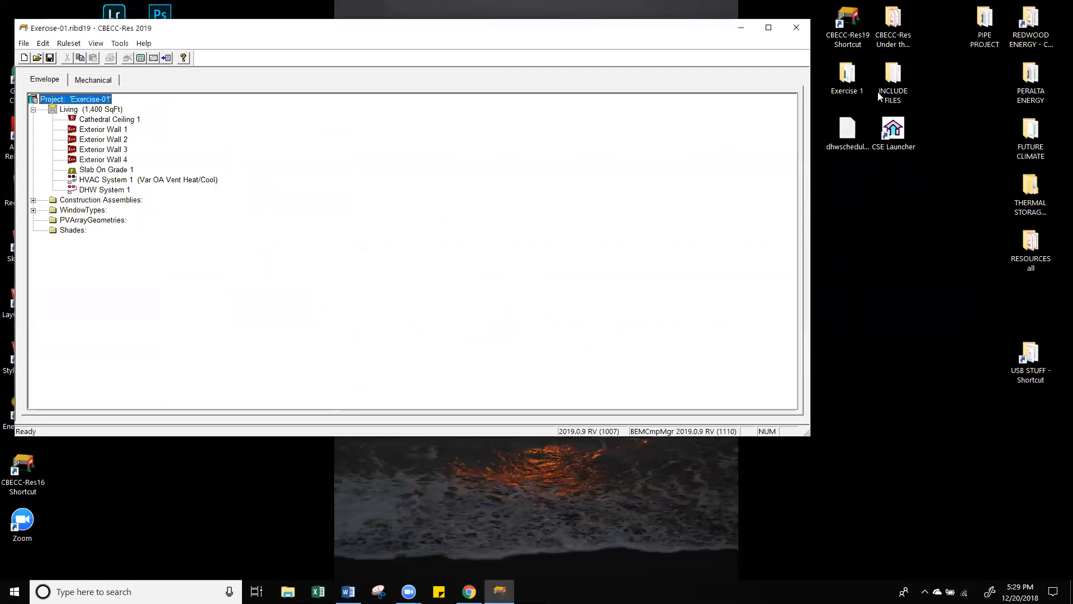
pyautogui.click(849, 79)
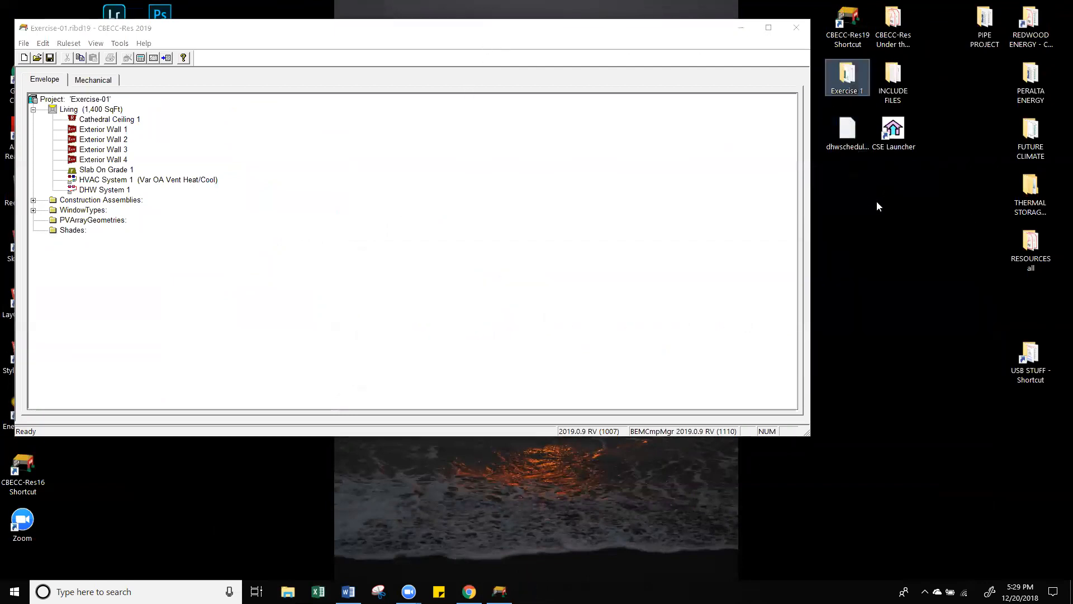
pyautogui.click(844, 133)
pyautogui.doubleClick(894, 83)
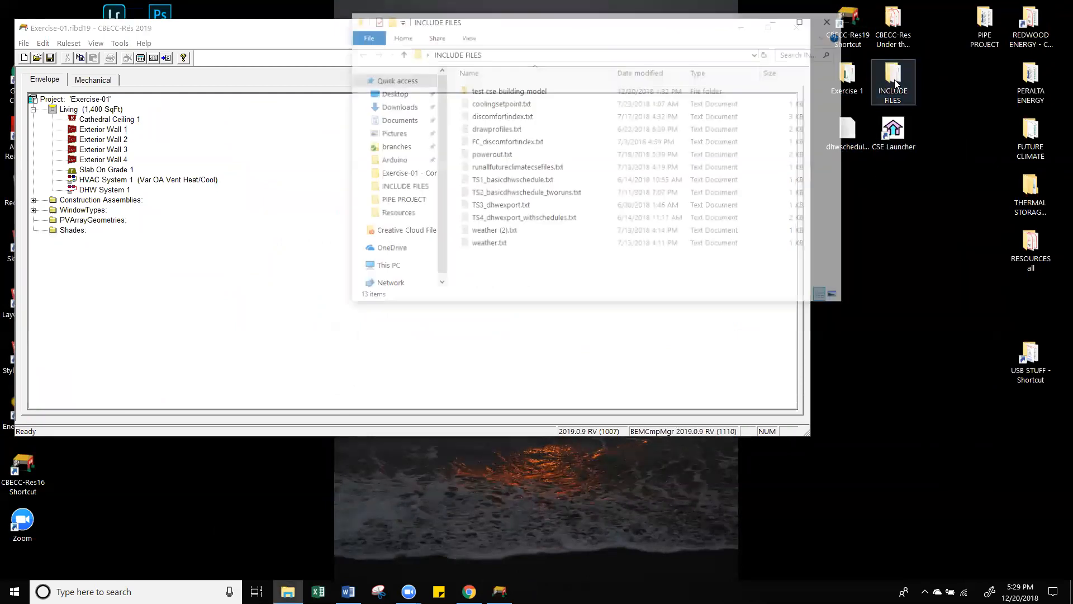
pyautogui.click(828, 23)
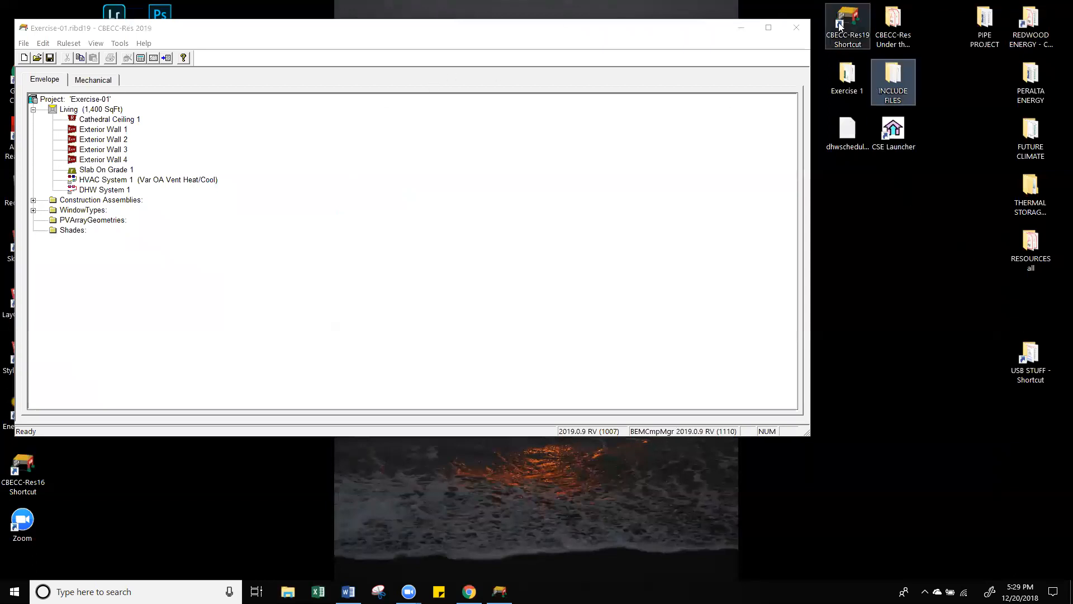
pyautogui.click(100, 77)
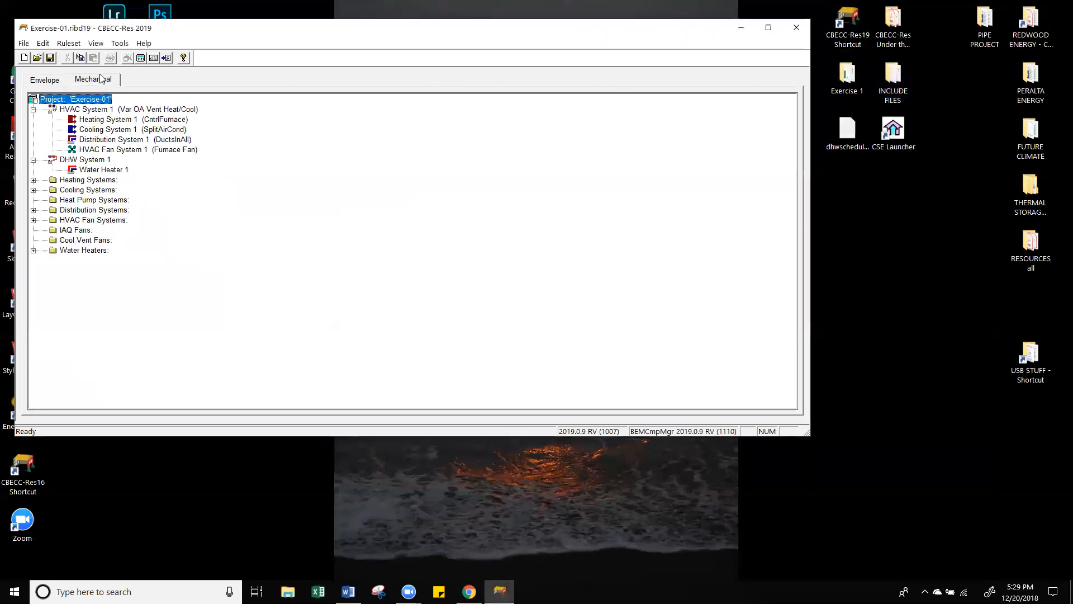
pyautogui.click(53, 81)
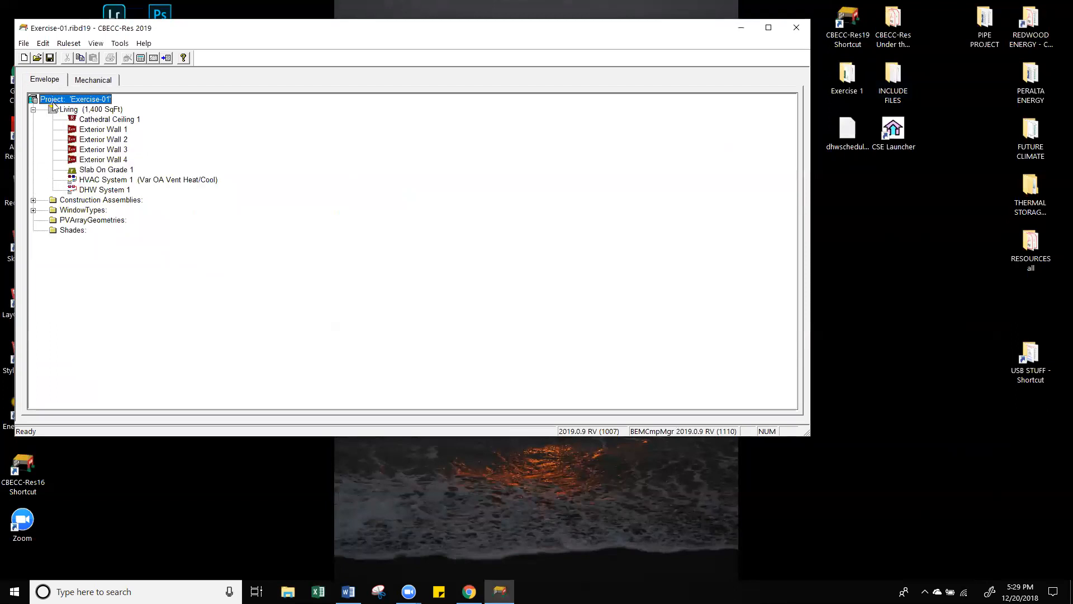
# Place the Exercise 1 folder below dhwschedule.txt on the desktop, open it and move its window clear of the desktop icons.
pyautogui.moveTo(853, 81); pyautogui.dragTo(849, 188)
pyautogui.doubleClick(848, 187)
pyautogui.moveTo(724, 32); pyautogui.dragTo(692, 161)
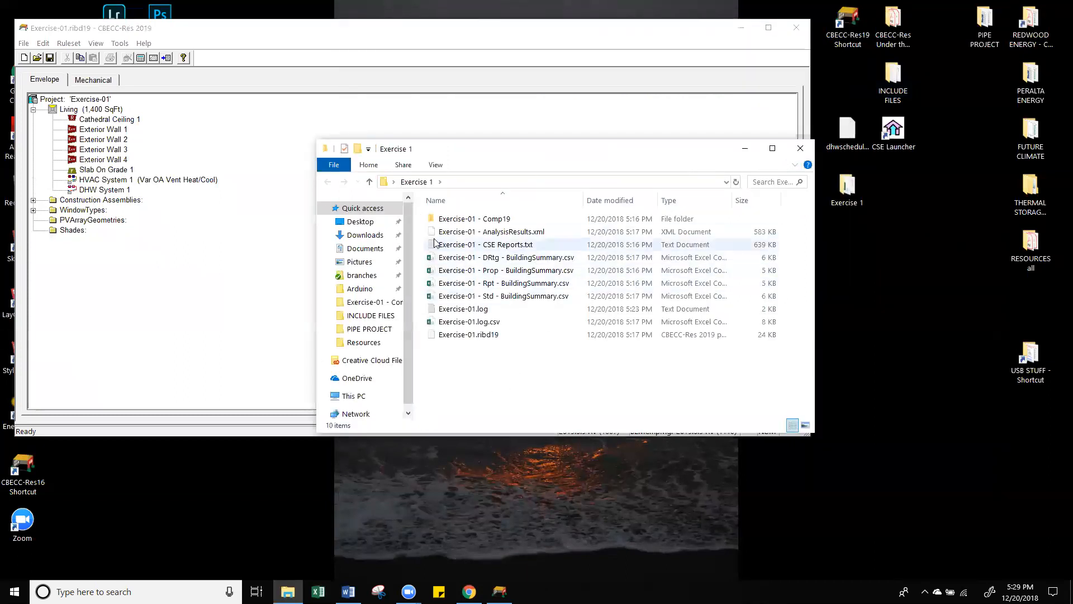
pyautogui.click(461, 224)
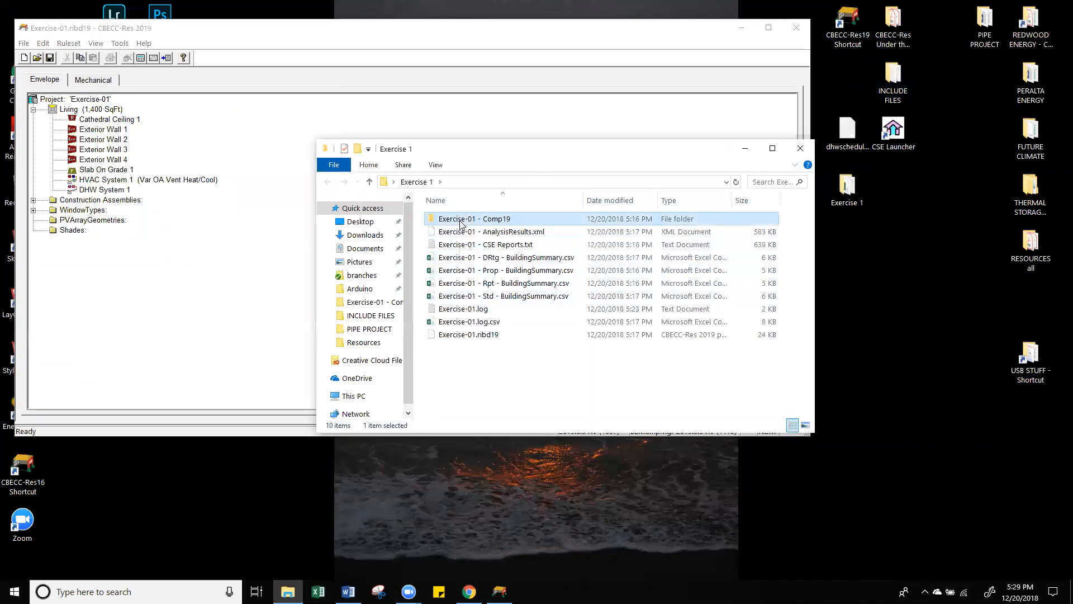
pyautogui.click(500, 372)
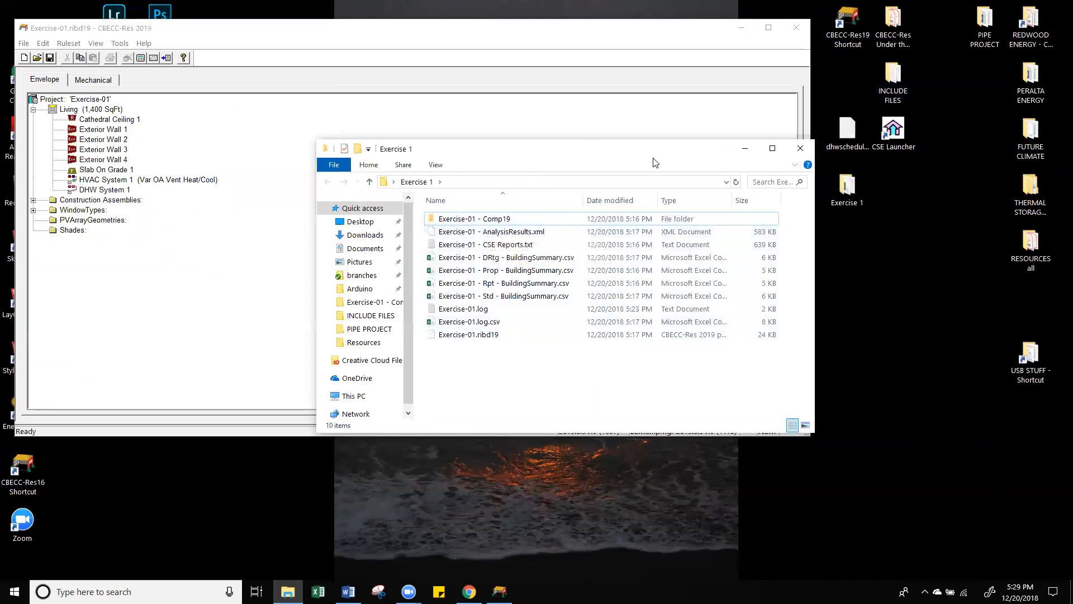
# Move dhwschedule.txt from the desktop into the Exercise 1 folder and shift the folder window away from the CBECC-Res project tree.
pyautogui.moveTo(655, 162); pyautogui.dragTo(650, 176)
pyautogui.moveTo(847, 130); pyautogui.dragTo(464, 381)
pyautogui.click(491, 408)
pyautogui.moveTo(517, 174); pyautogui.dragTo(753, 223)
# Set the report include file in the Exercise-01 project's analysis settings to dhwschedule.txt.
pyautogui.click(82, 100)
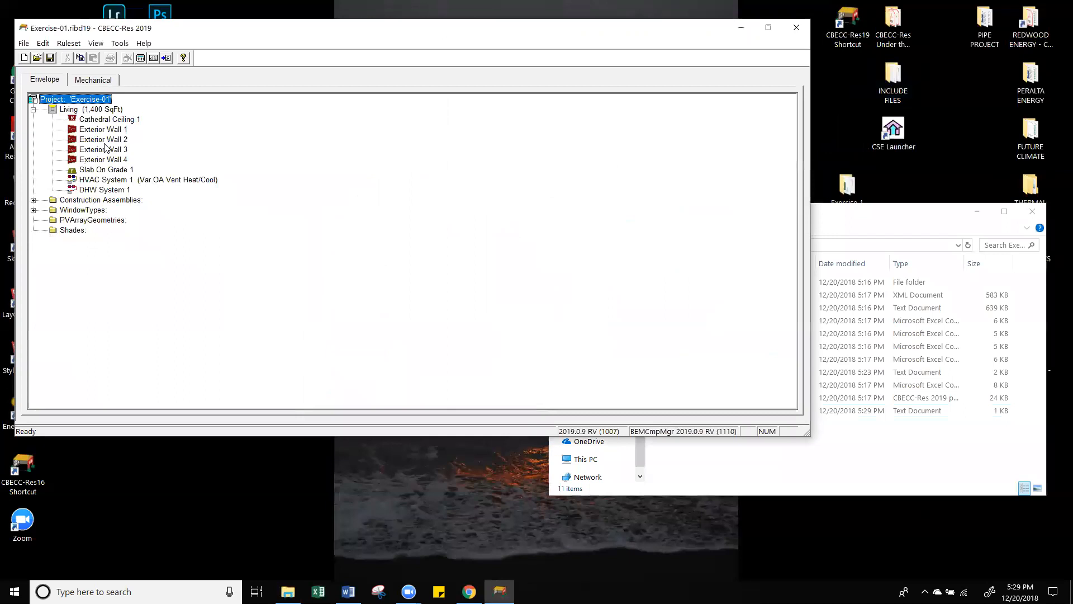
pyautogui.doubleClick(82, 102)
pyautogui.click(236, 127)
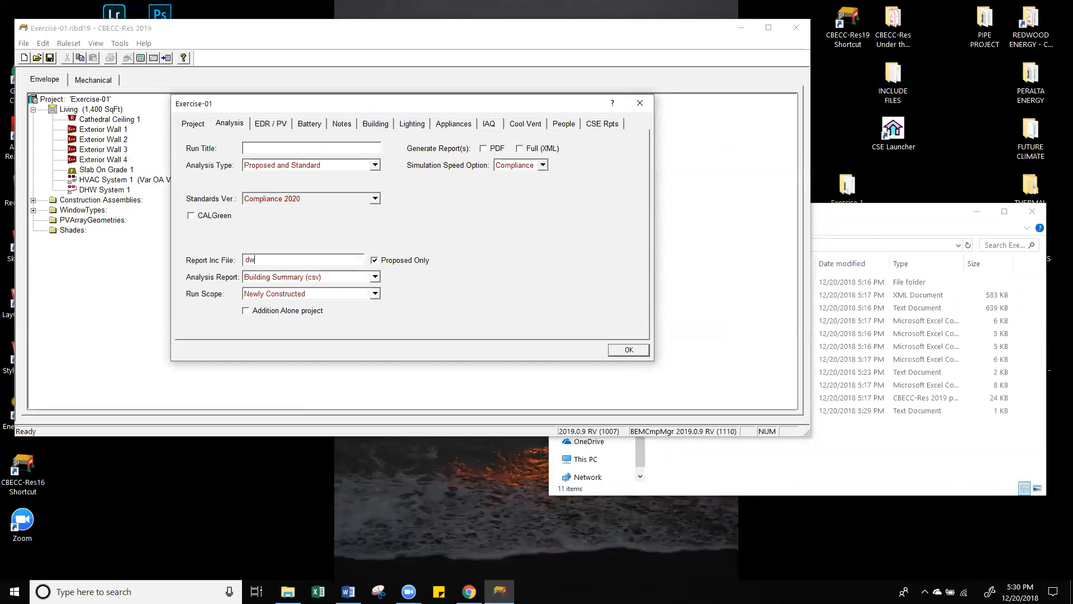
pyautogui.write('dhwschedule')
pyautogui.click(636, 352)
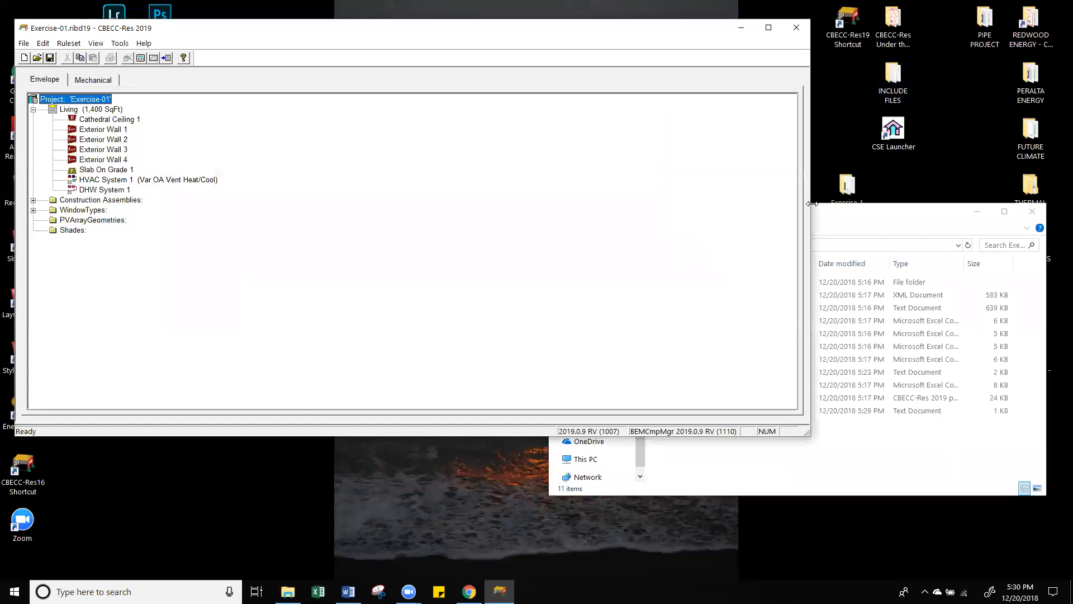
# Narrow the CBECC-Res window to uncover the Exercise 1 folder and check the project's report include file name against it.
pyautogui.moveTo(812, 204); pyautogui.dragTo(223, 218)
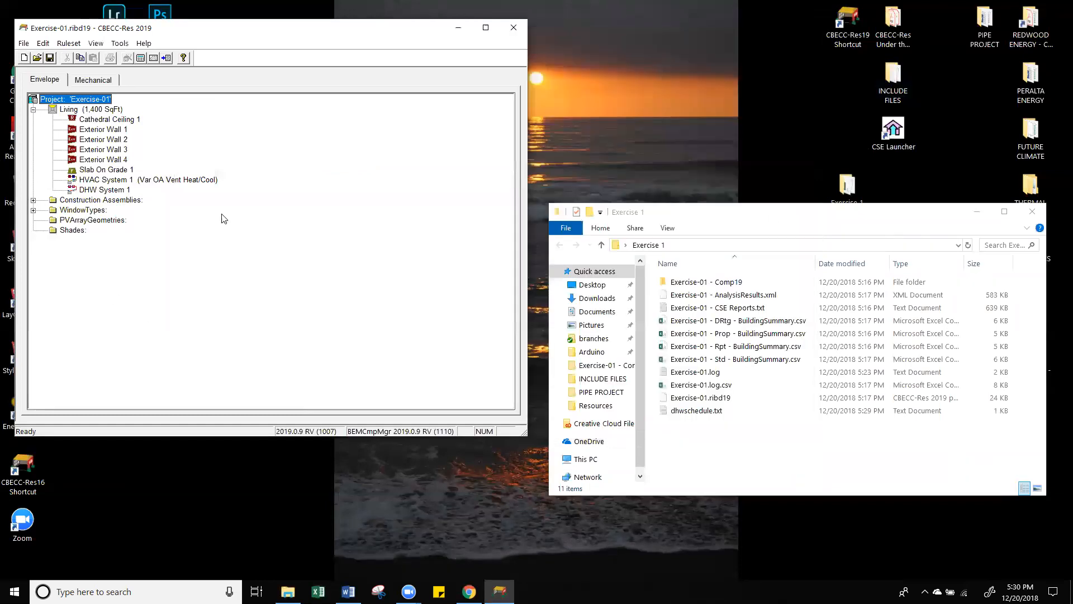
pyautogui.doubleClick(57, 103)
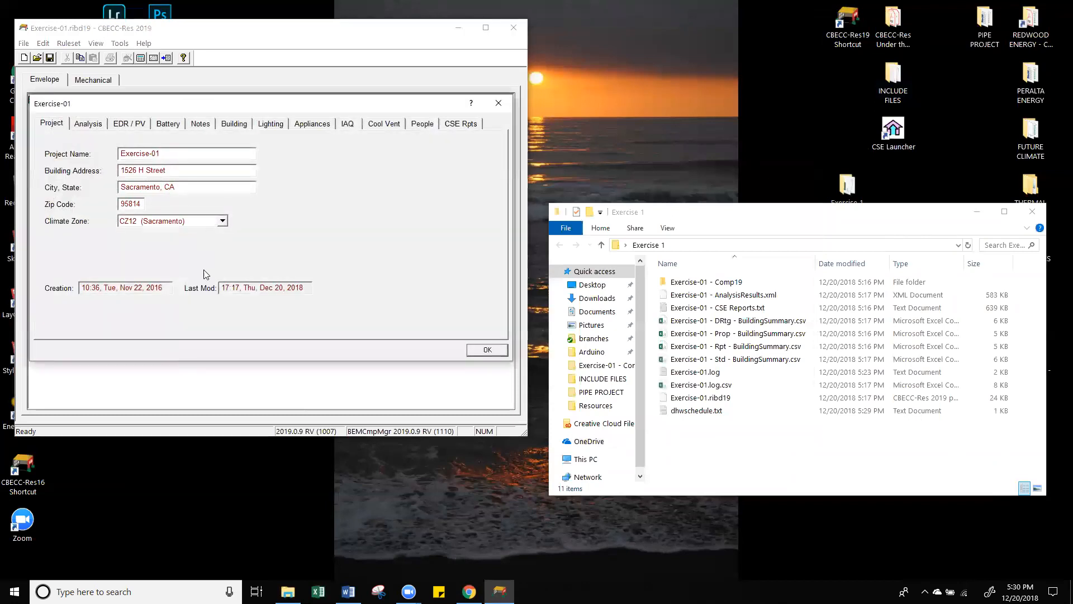
pyautogui.click(99, 123)
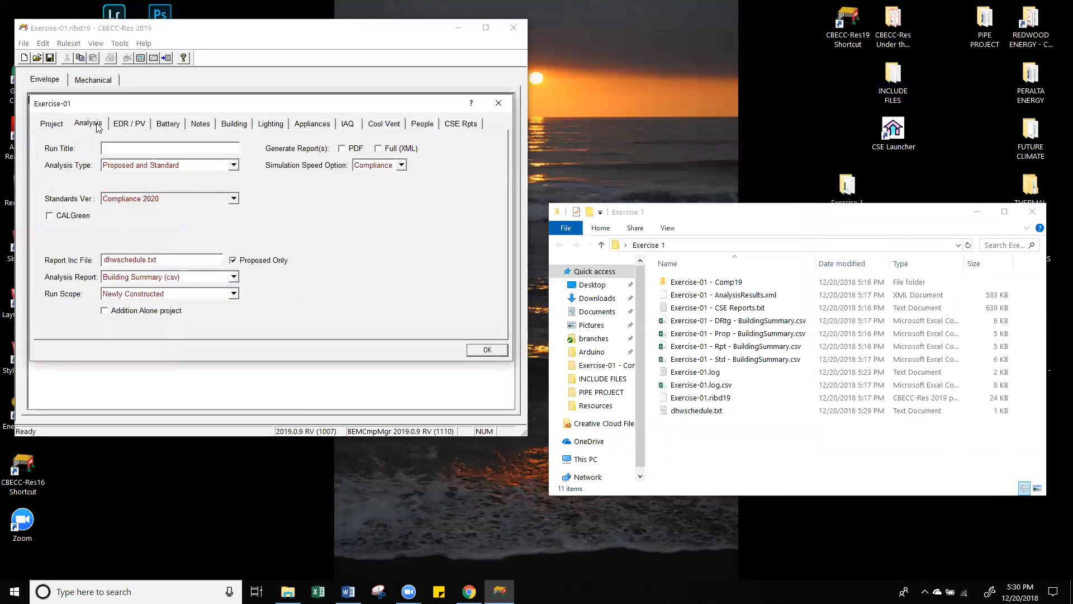
pyautogui.doubleClick(116, 261)
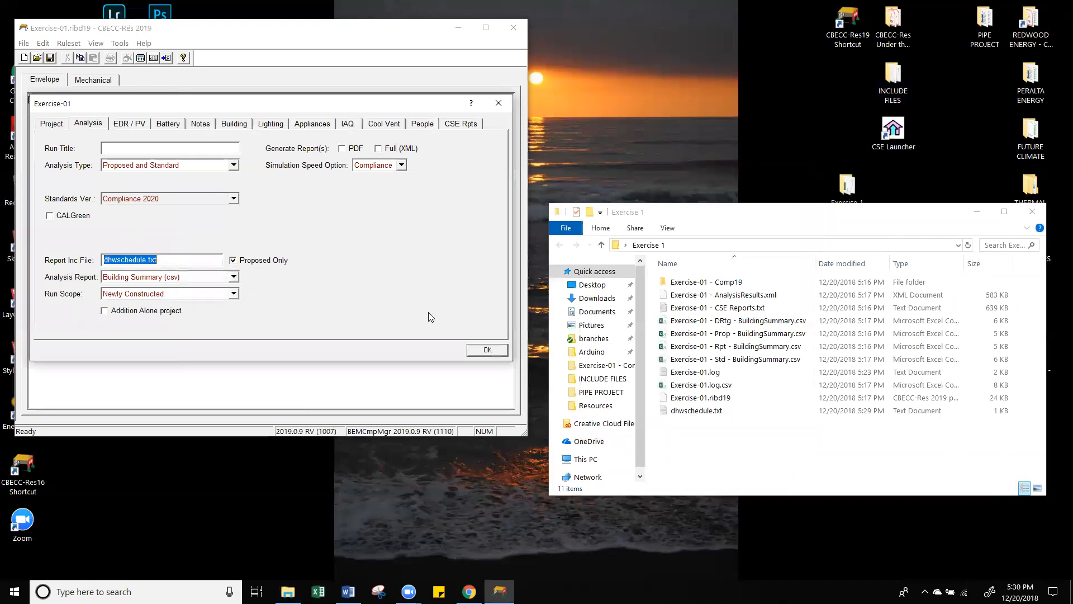
pyautogui.click(487, 351)
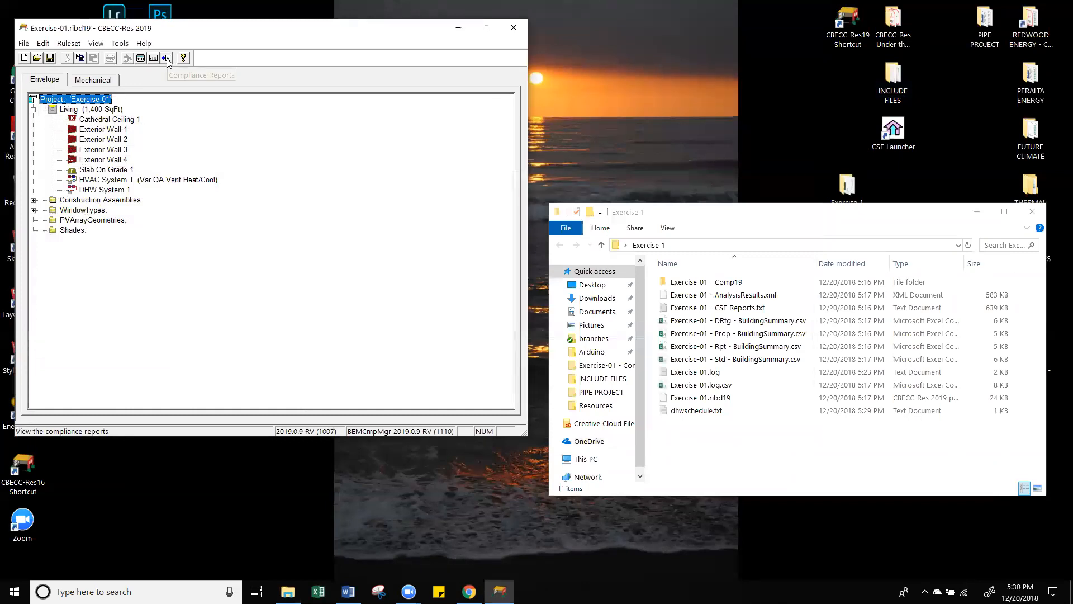
# View the project's compliance results, including the CO2 emissions and the energy use details for water heating.
pyautogui.click(154, 58)
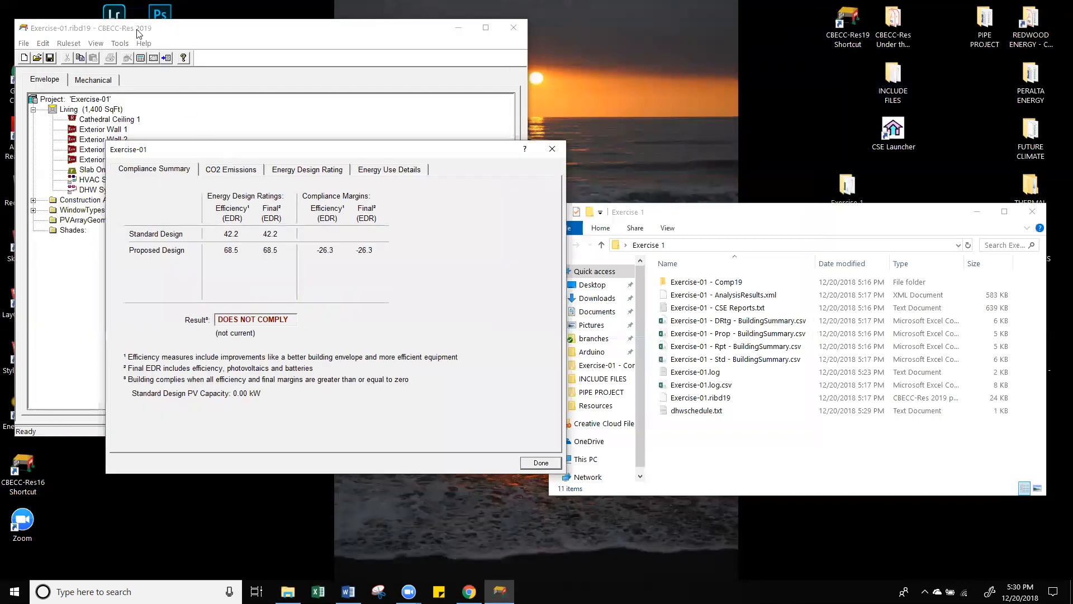
pyautogui.click(232, 170)
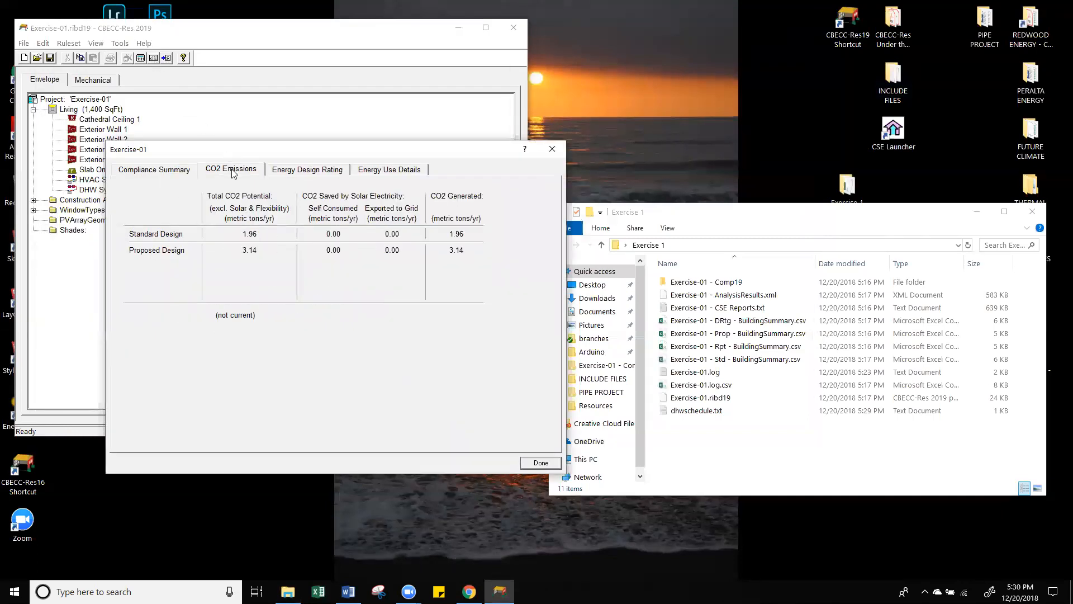
pyautogui.click(400, 167)
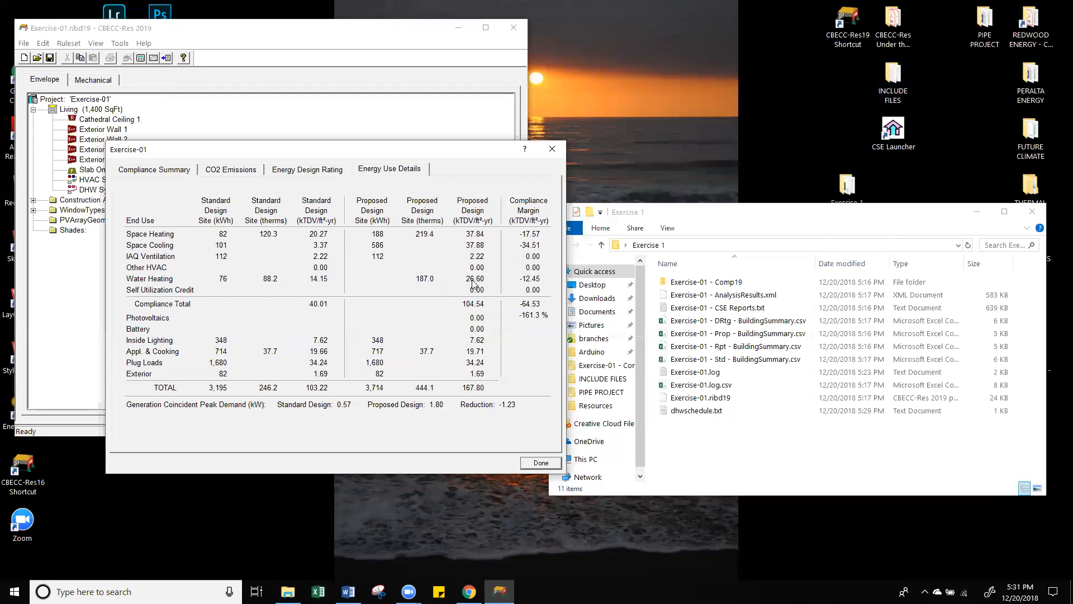
# Re-enter dhwschedule.txt as the report include file in the Exercise-01 analysis settings and run the compliance analysis.
pyautogui.click(543, 464)
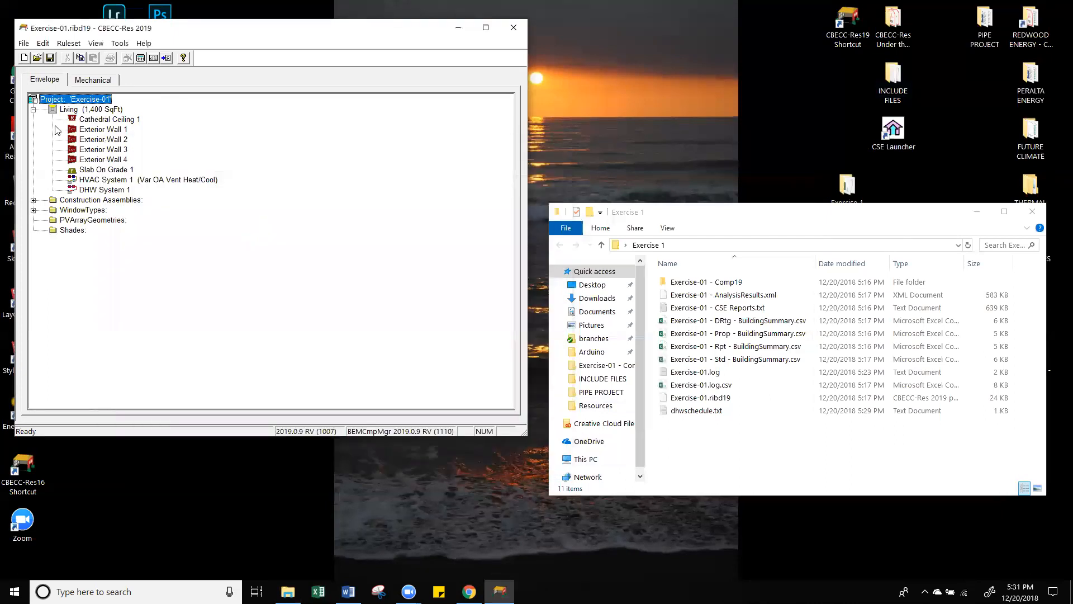
pyautogui.doubleClick(69, 99)
pyautogui.click(92, 124)
pyautogui.click(167, 258)
pyautogui.write('dhwschedule.txt')
pyautogui.click(501, 351)
pyautogui.click(140, 59)
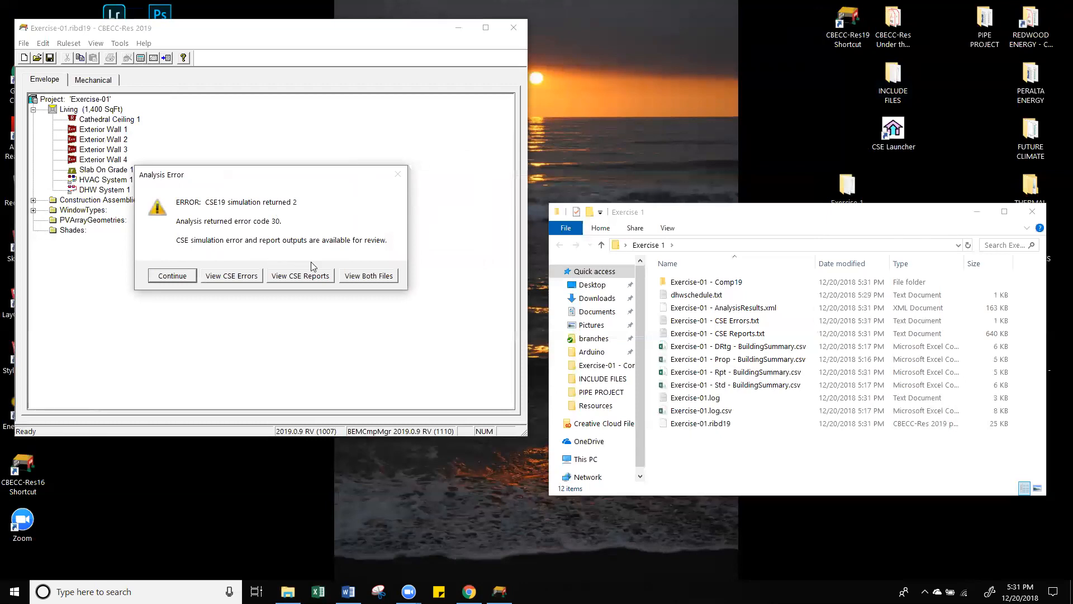
# Review the CSE errors file from the analysis and look into the Exercise-01 - Comp19 folder.
pyautogui.click(231, 276)
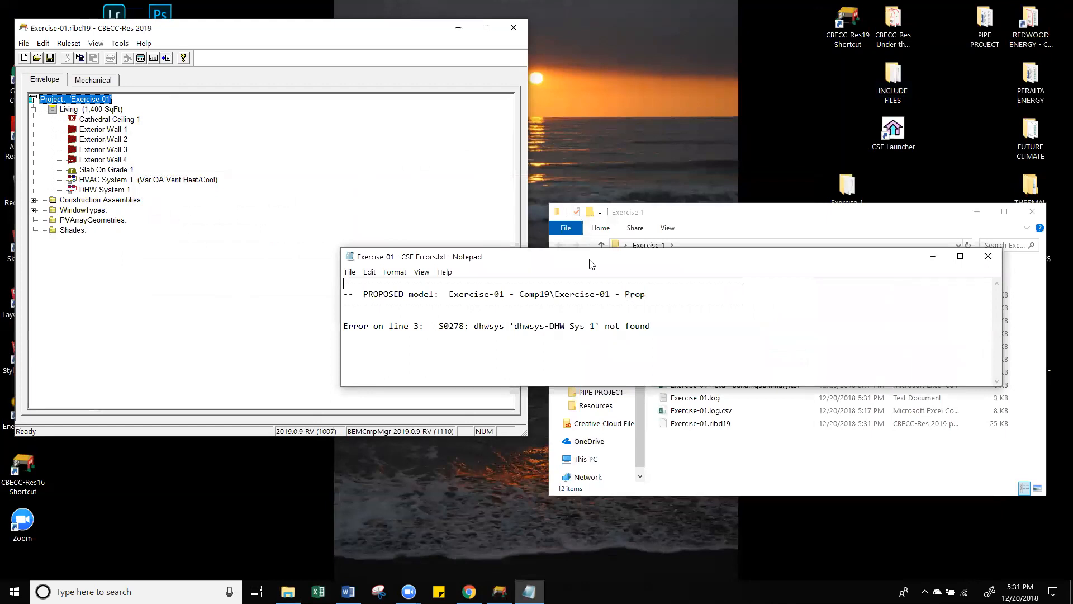
pyautogui.moveTo(592, 264); pyautogui.dragTo(463, 218)
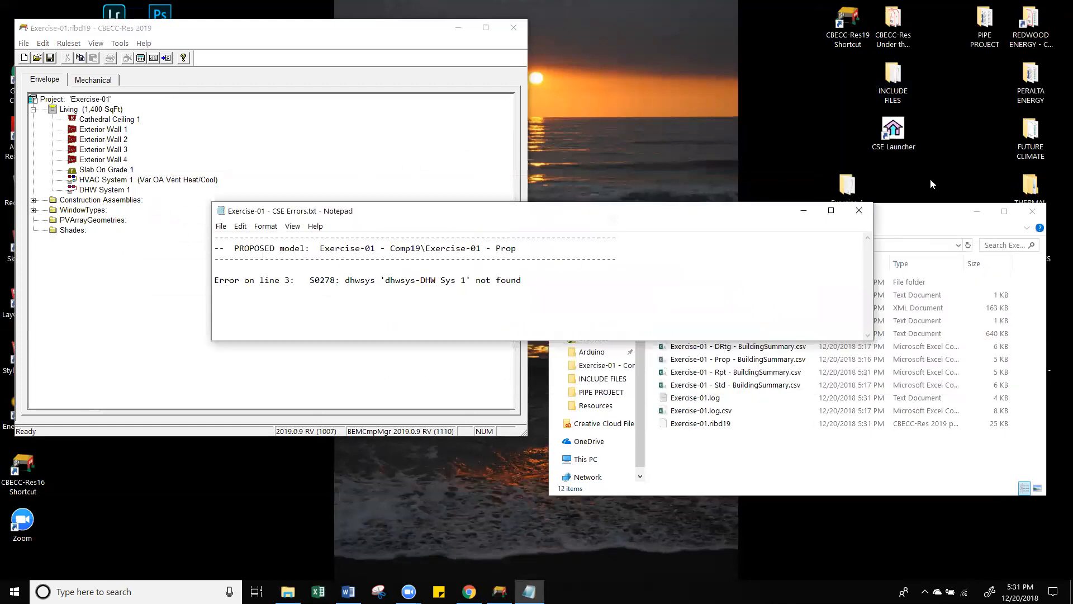
pyautogui.click(863, 210)
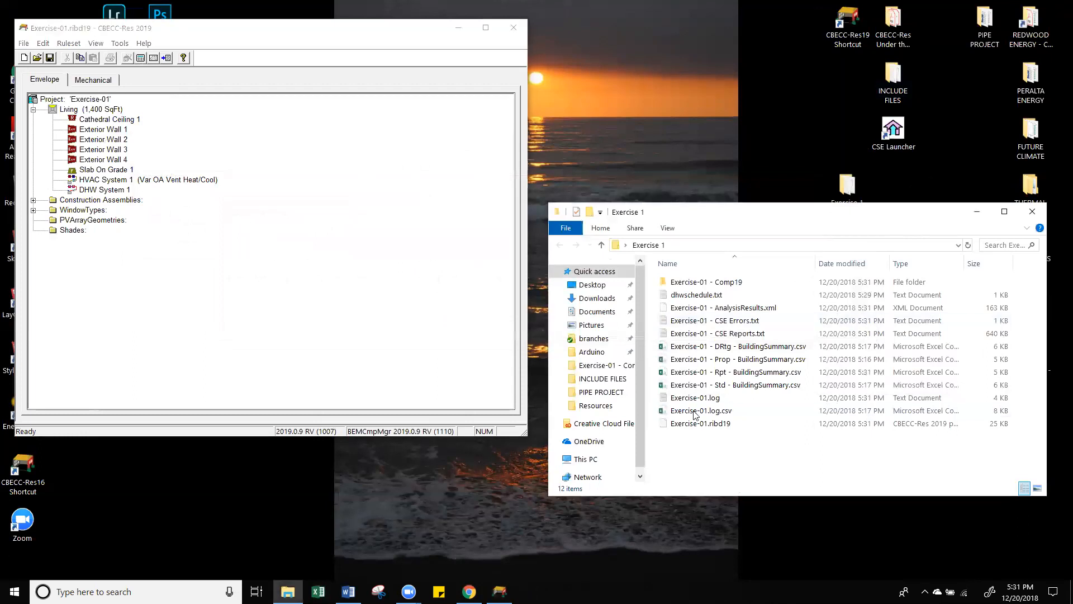
pyautogui.doubleClick(706, 287)
pyautogui.hotkey('alt', 'Left')
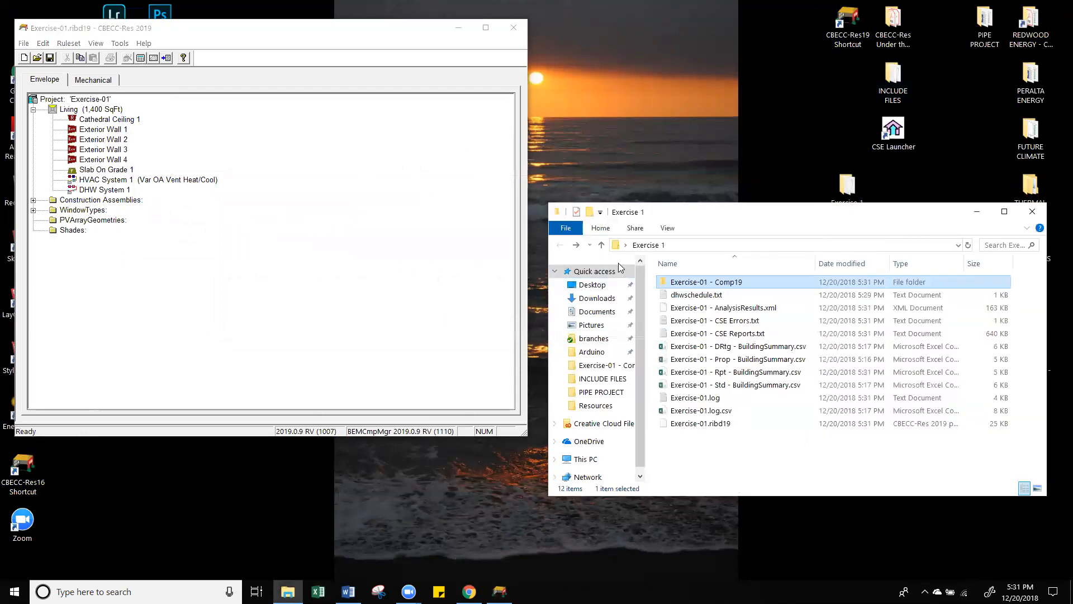
# Correct the DHWSYS name in dhwschedule.txt to "dhwsys-DHW System 1" and save the file.
pyautogui.doubleClick(696, 295)
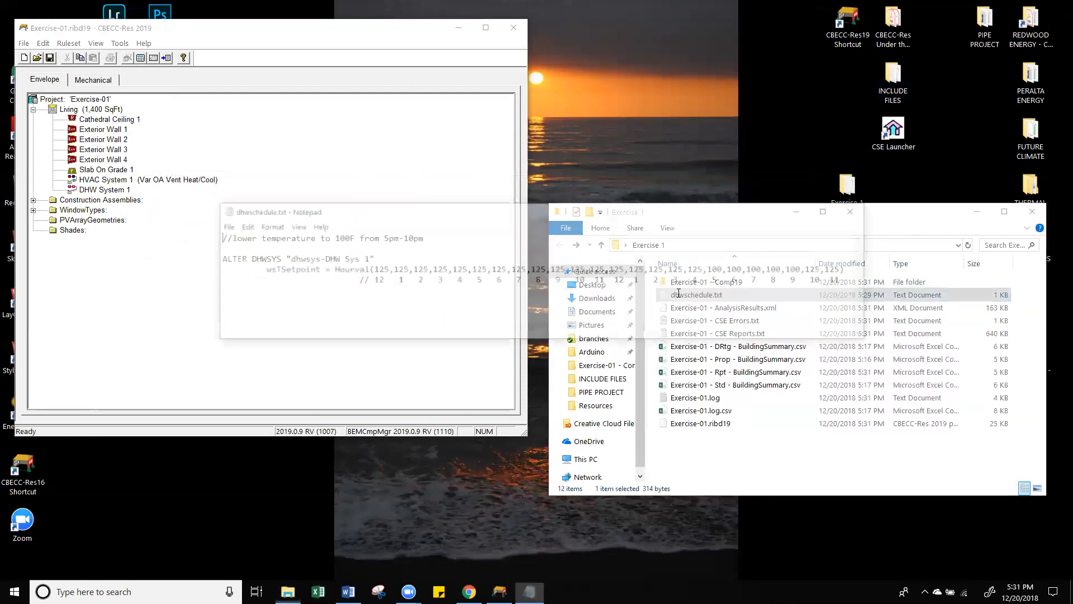
pyautogui.click(357, 260)
pyautogui.write('tem')
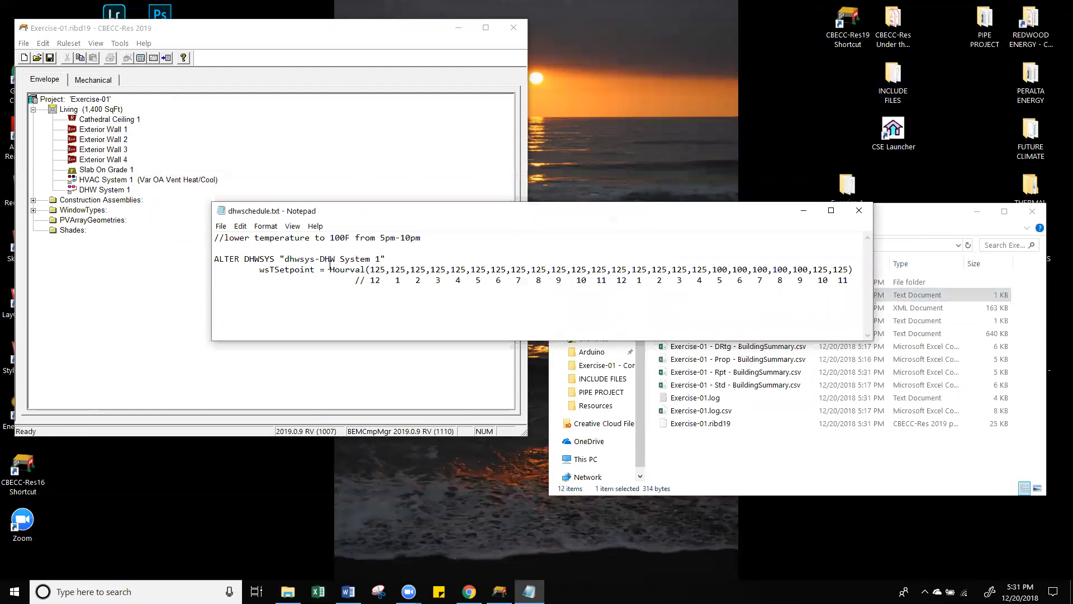
pyautogui.click(221, 226)
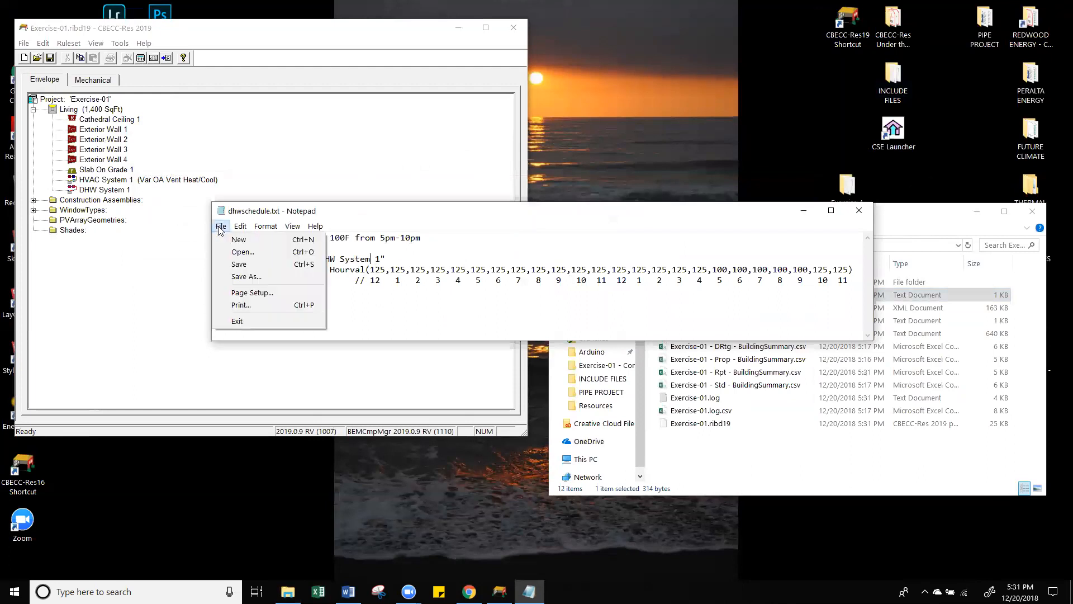
pyautogui.click(227, 264)
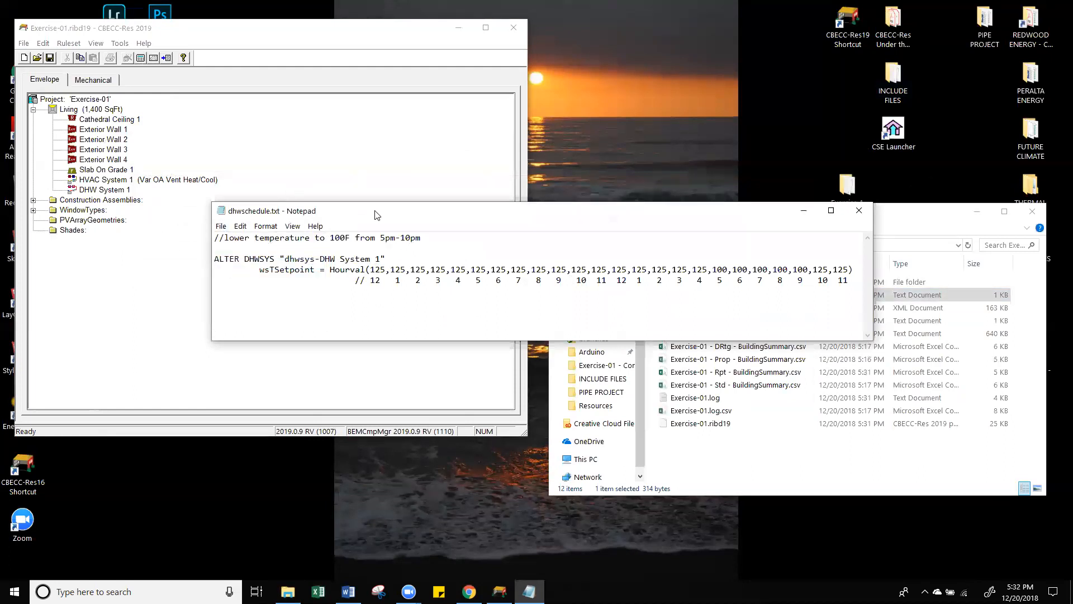
# Rerun the Exercise-01 compliance analysis with the corrected include file and view the energy use details.
pyautogui.moveTo(397, 220); pyautogui.dragTo(609, 358)
pyautogui.click(264, 221)
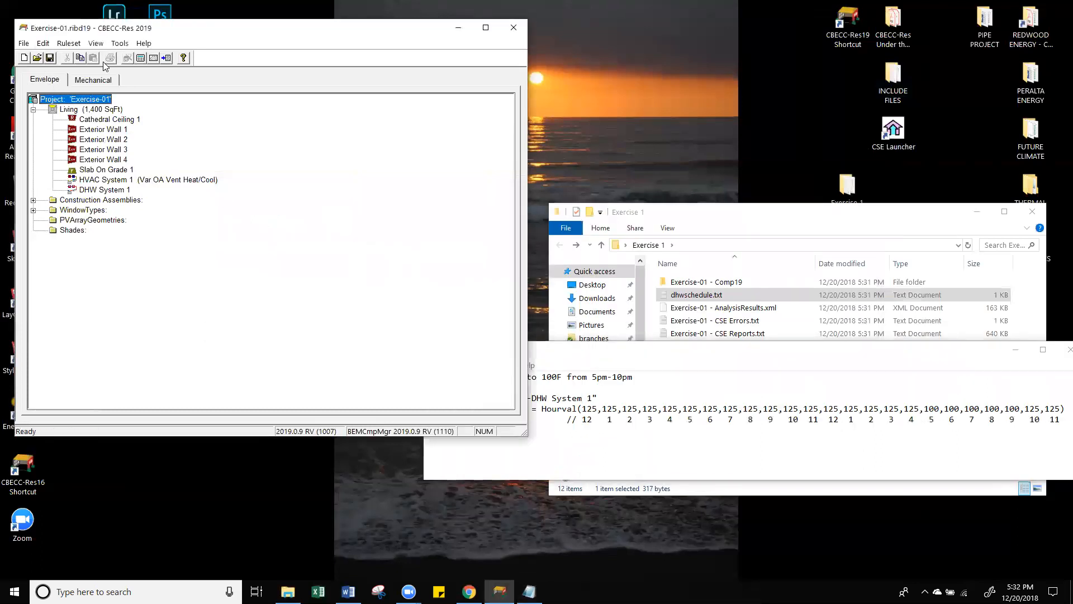
pyautogui.click(137, 61)
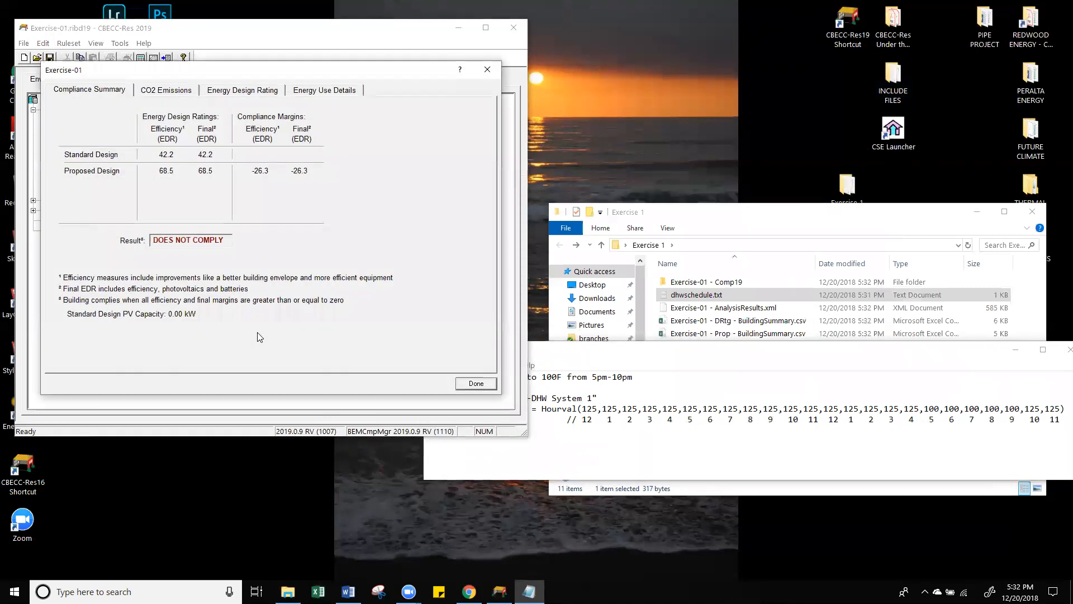
pyautogui.click(317, 91)
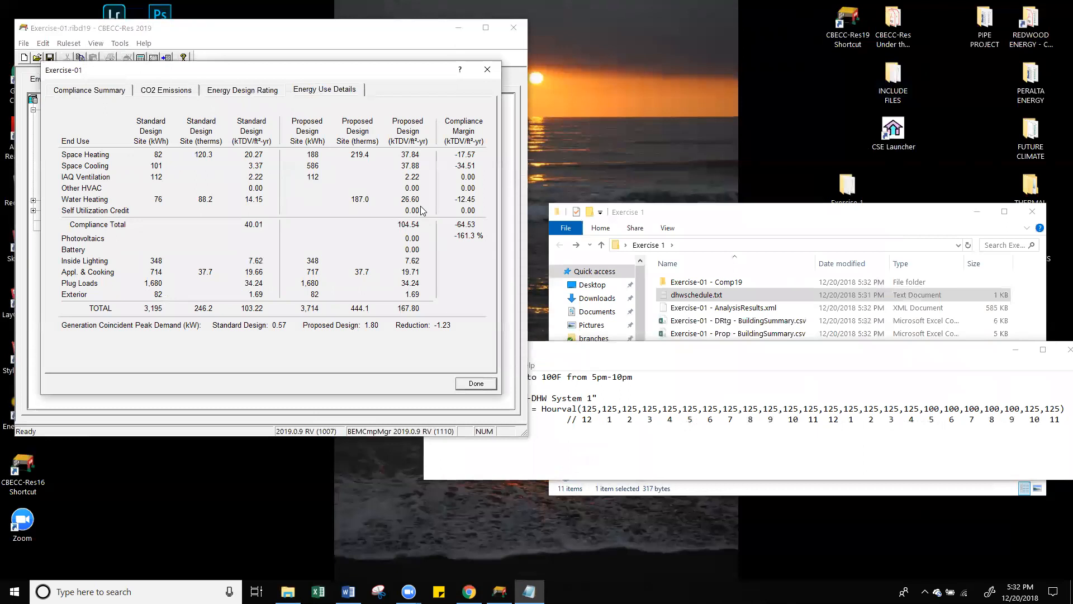
# Close the results and check the report include file name in the project's analysis settings.
pyautogui.click(475, 382)
pyautogui.doubleClick(89, 100)
pyautogui.click(91, 124)
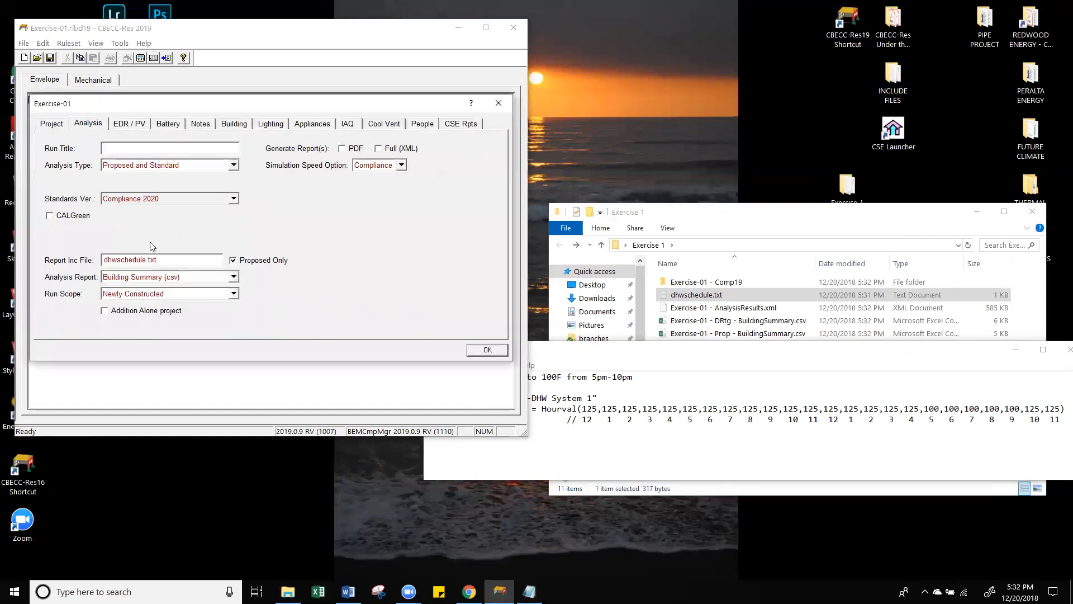
pyautogui.doubleClick(162, 260)
pyautogui.click(165, 263)
# In dhwschedule.txt, delete the hour comment line, replace the Hourval schedule with wsTSetpoint = 200, and save the file.
pyautogui.click(582, 356)
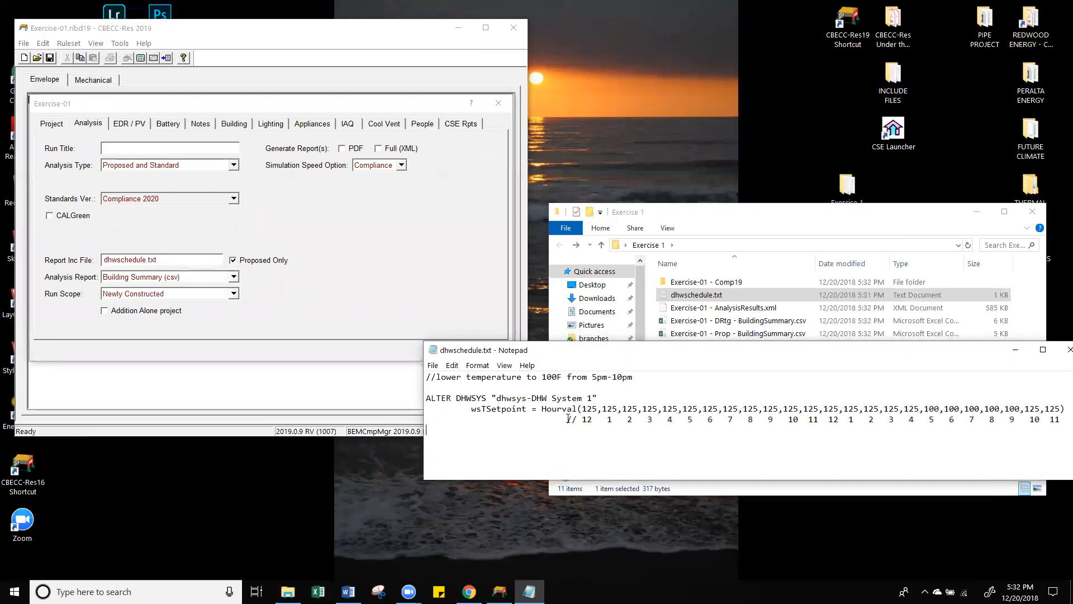
pyautogui.moveTo(568, 419); pyautogui.dragTo(920, 434)
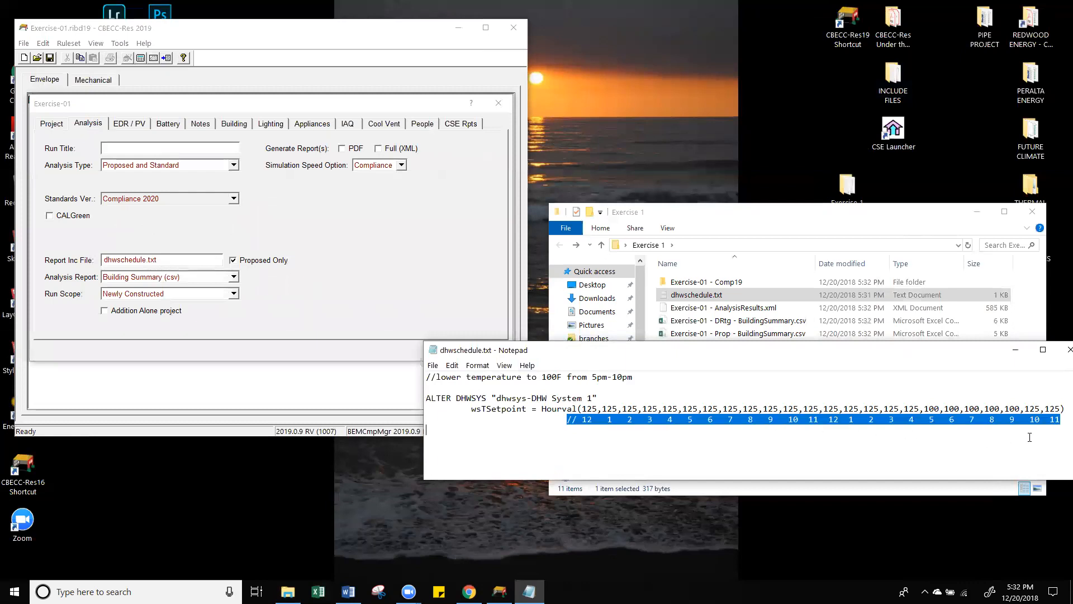
pyautogui.press('Delete')
pyautogui.moveTo(1069, 409); pyautogui.dragTo(542, 410)
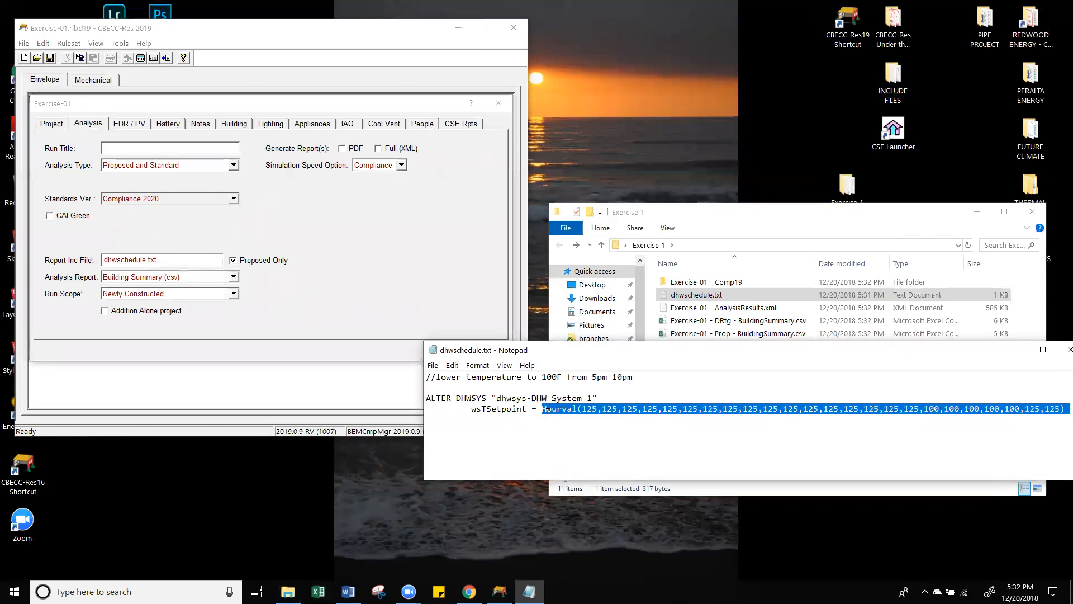
pyautogui.press('Delete')
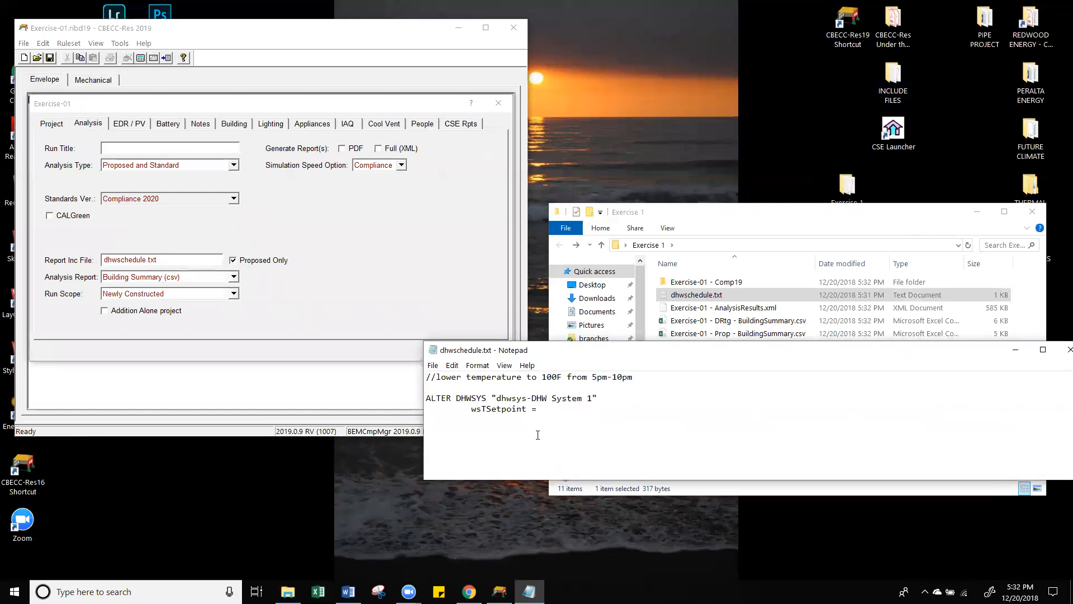
pyautogui.write('200')
pyautogui.click(432, 365)
pyautogui.click(449, 403)
pyautogui.moveTo(637, 351); pyautogui.dragTo(626, 441)
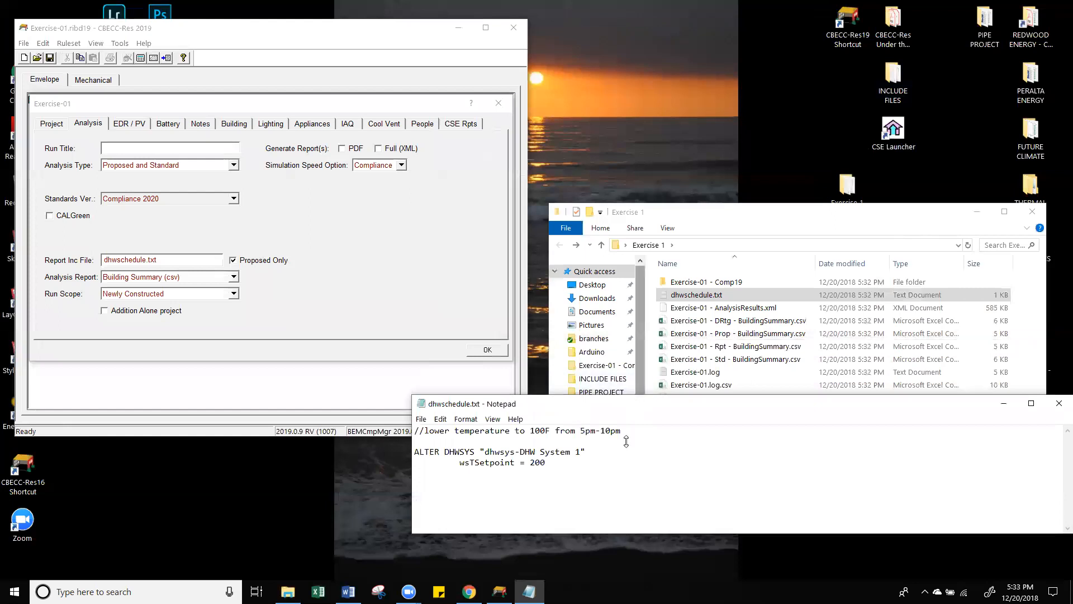
pyautogui.click(421, 463)
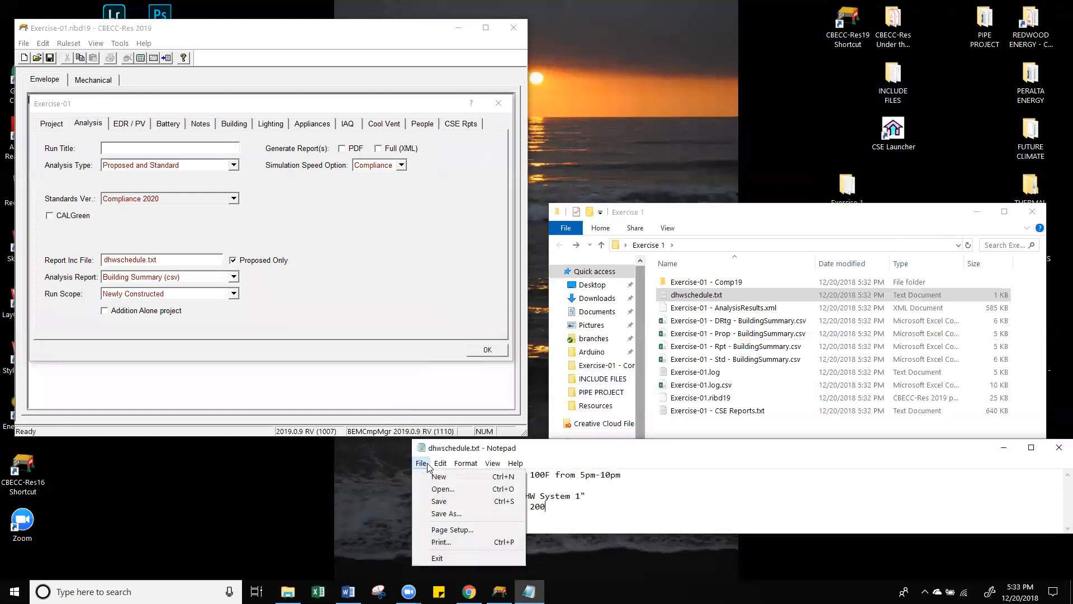
pyautogui.click(439, 501)
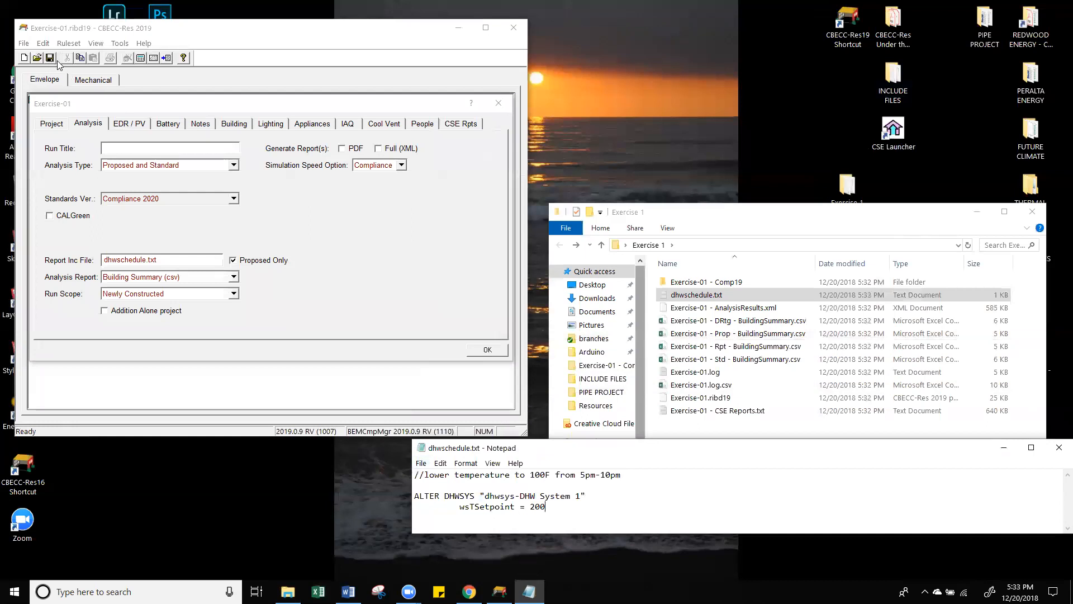
# Save the project, rerun the compliance analysis, and compare the water heating energy use against the 200 setpoint.
pyautogui.click(498, 103)
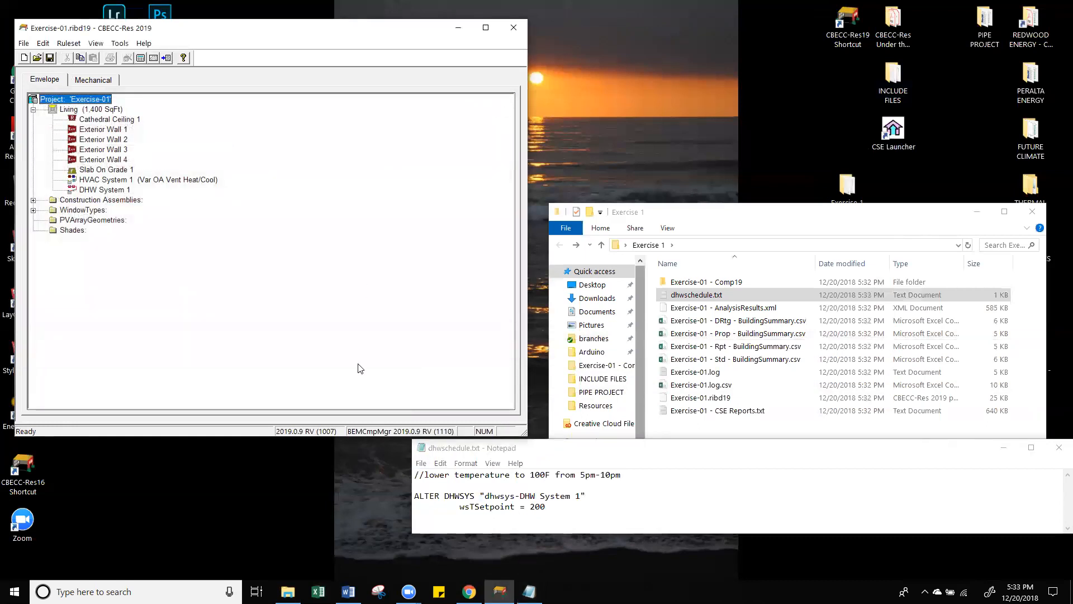
pyautogui.click(50, 58)
pyautogui.click(141, 58)
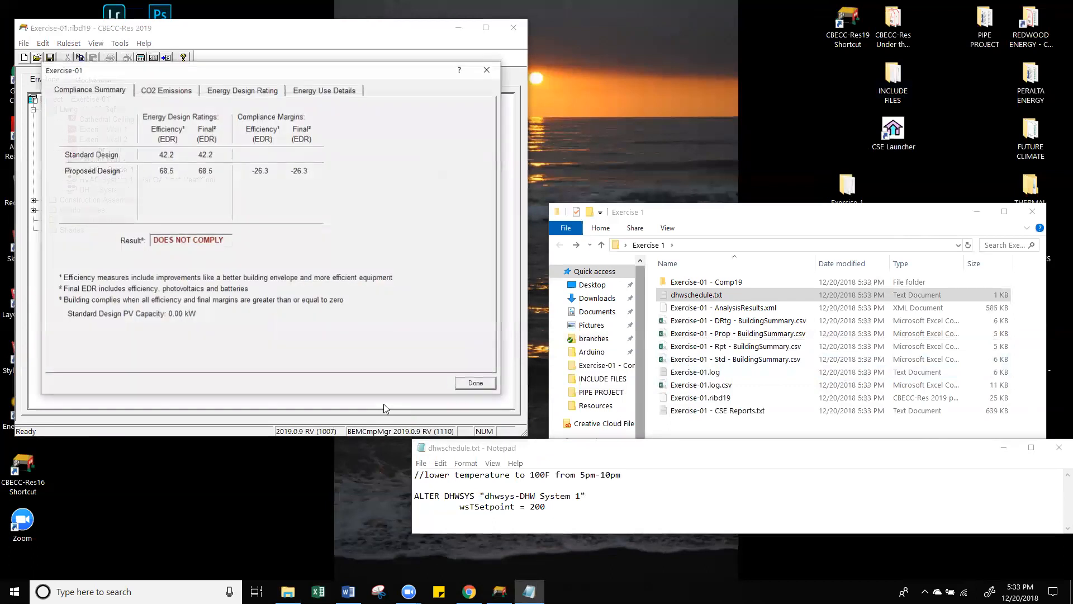
pyautogui.click(324, 91)
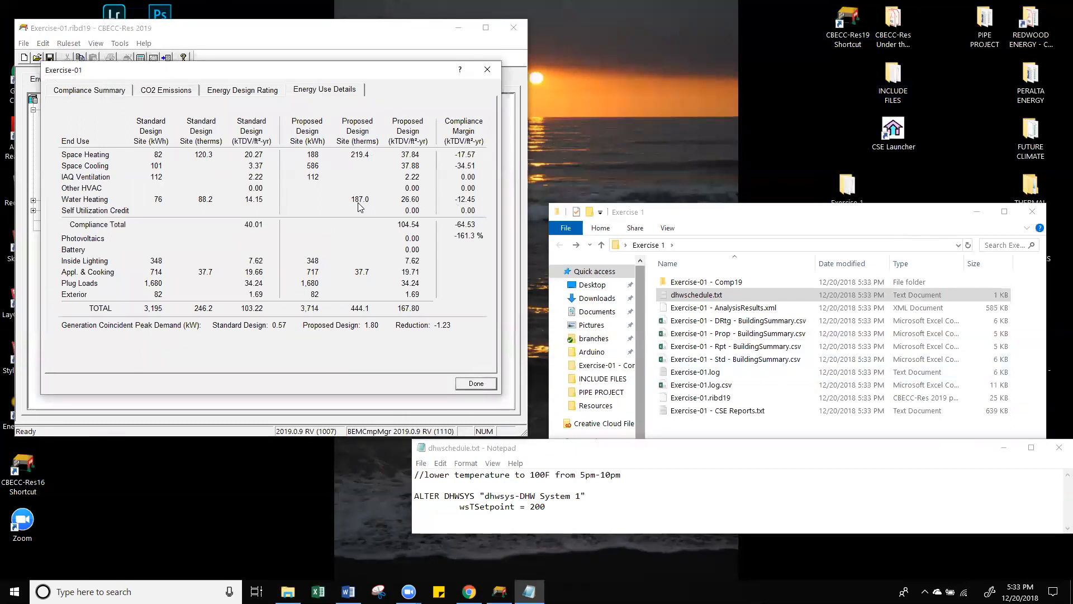
pyautogui.rightClick(631, 509)
pyautogui.click(611, 512)
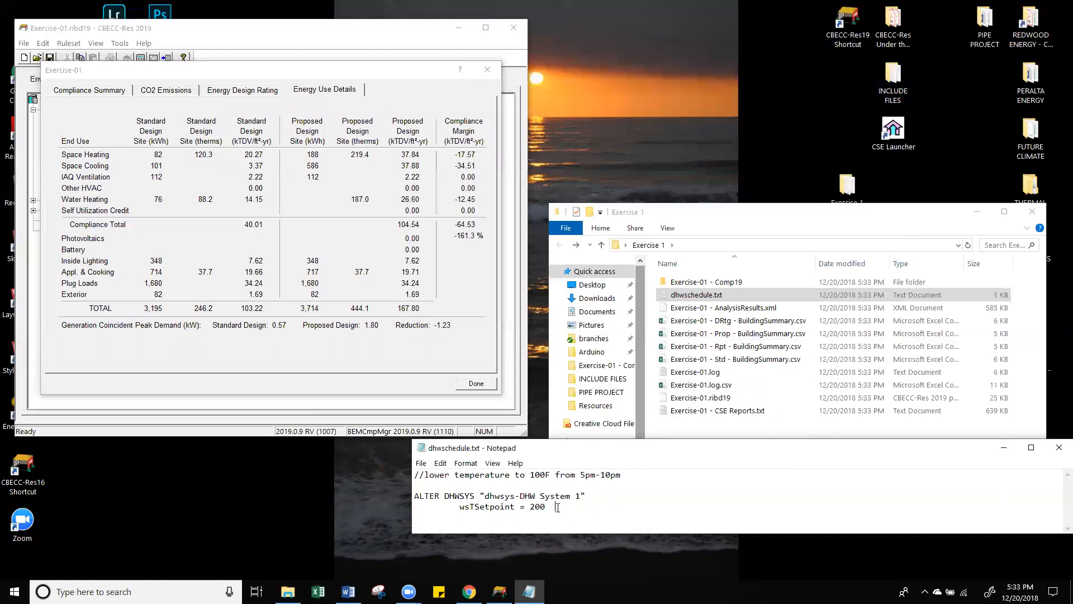
pyautogui.click(455, 357)
pyautogui.click(486, 71)
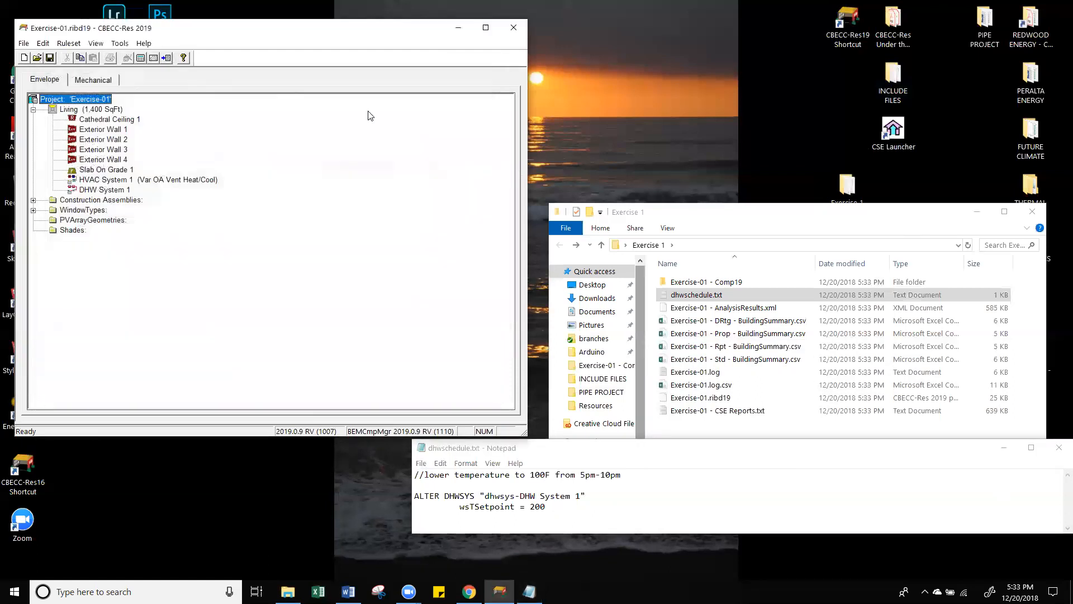
# Check the system name and water heater assignment in the DHW System 1 data of the mechanical model.
pyautogui.click(94, 78)
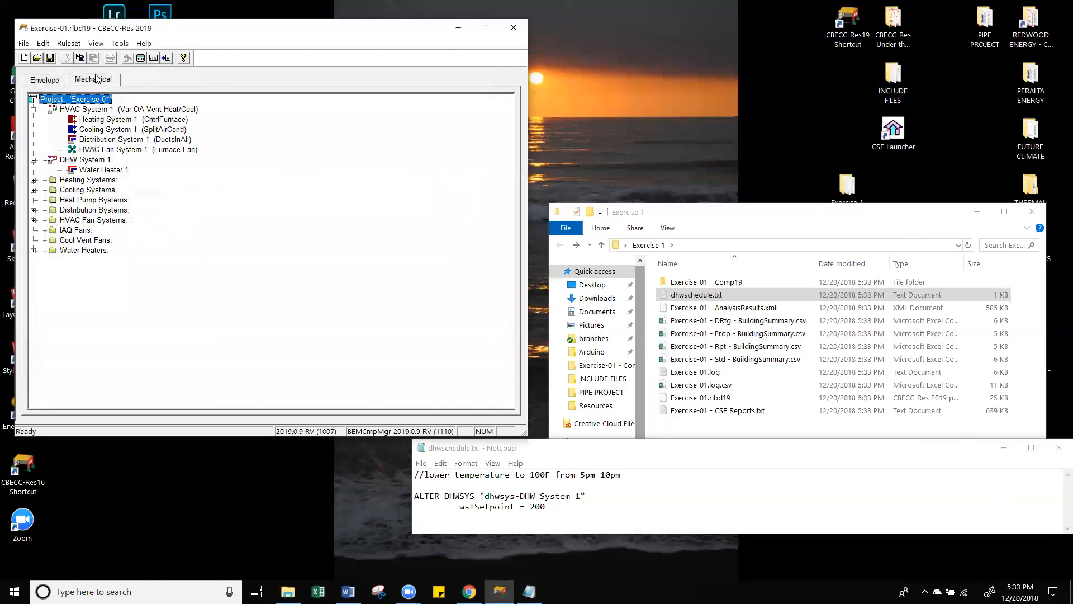
pyautogui.click(93, 161)
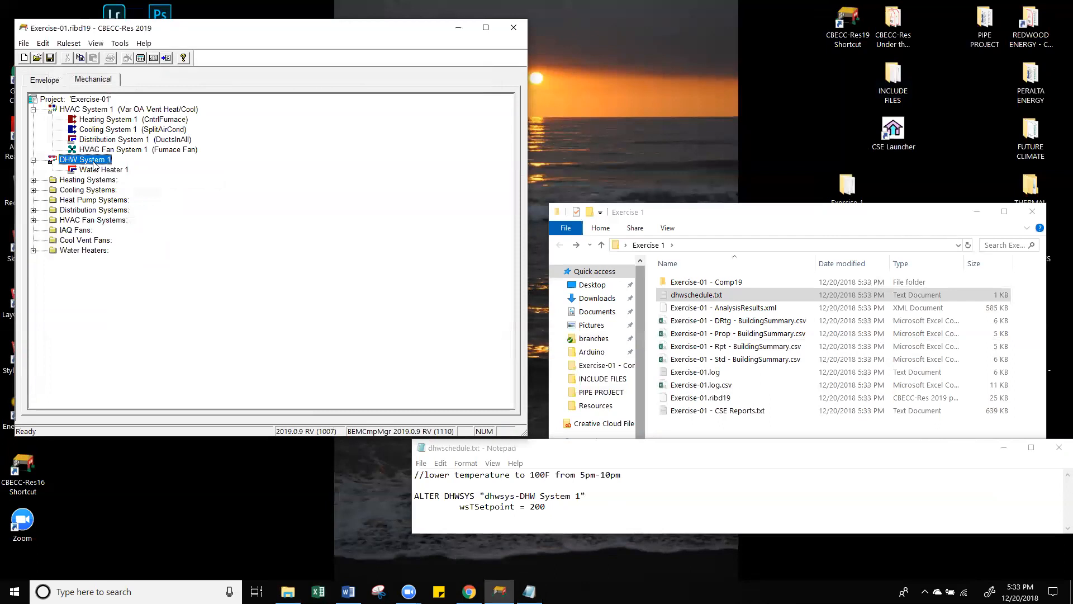
pyautogui.doubleClick(93, 165)
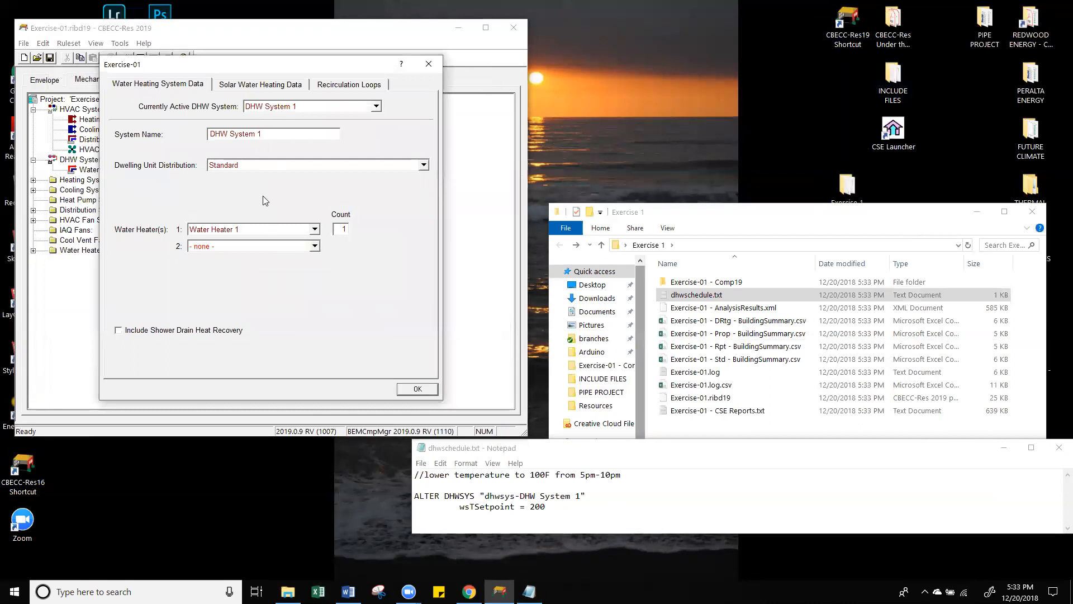
pyautogui.click(417, 389)
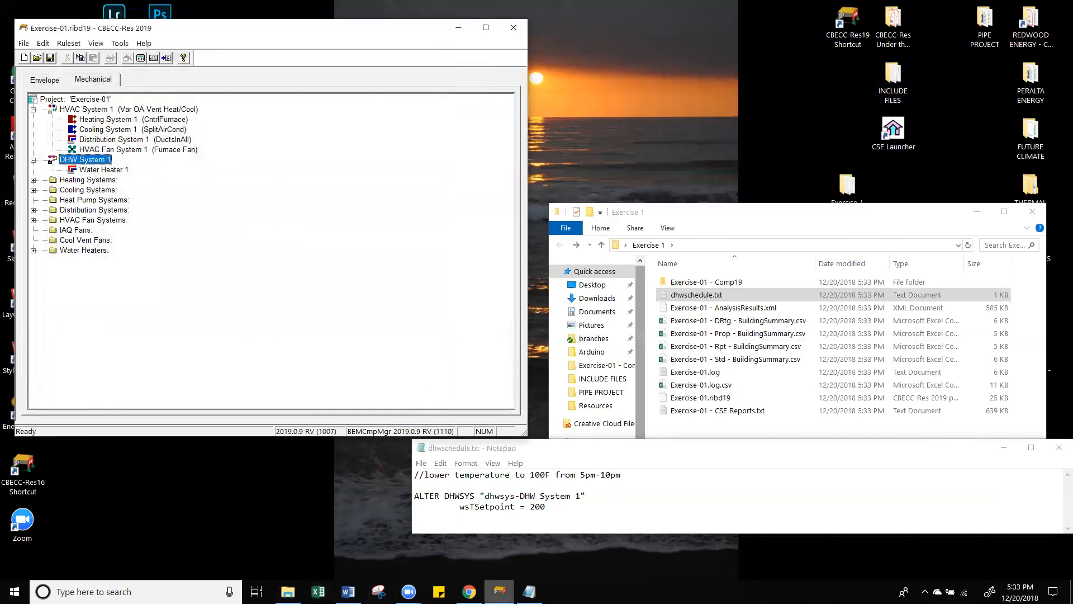
# Switch to the report include file slide in Chrome and arrange the Exercise 1 folder and dhwschedule.txt windows beside it.
pyautogui.click(469, 591)
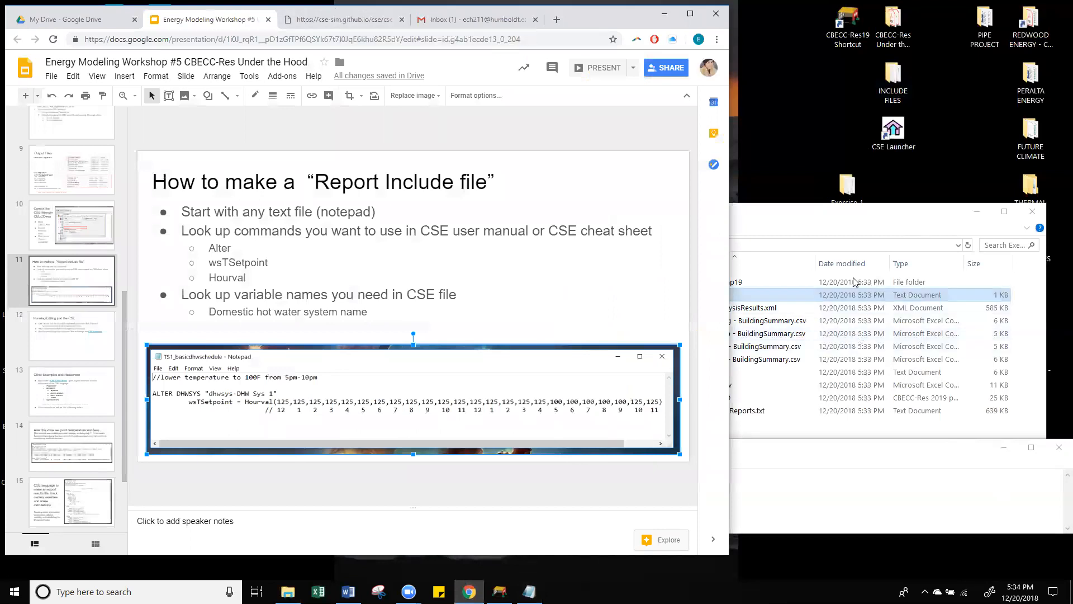
pyautogui.click(769, 219)
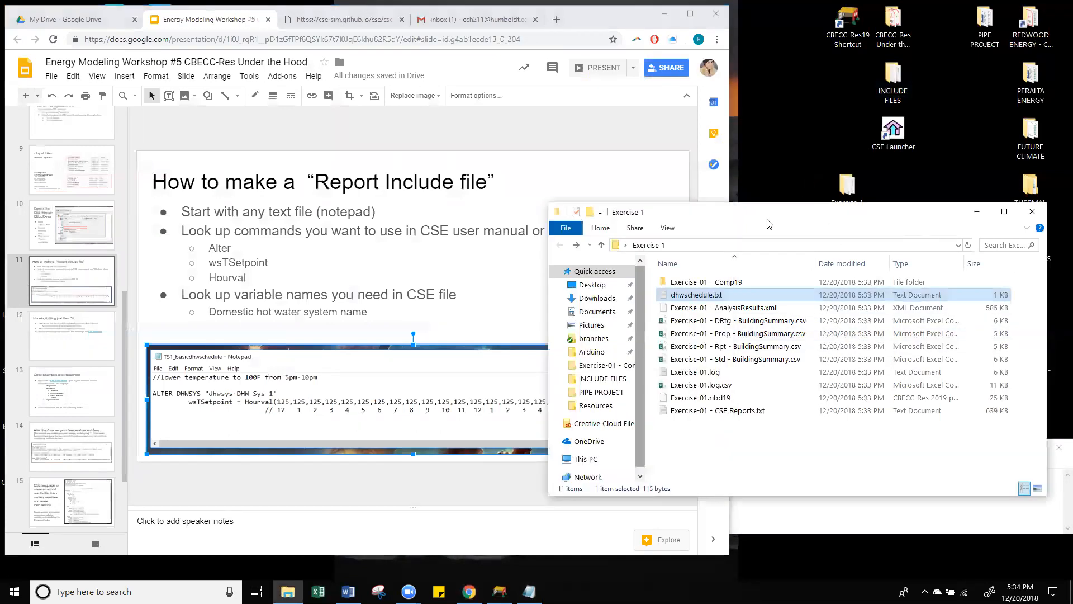
pyautogui.moveTo(767, 223); pyautogui.dragTo(751, 128)
pyautogui.click(744, 443)
pyautogui.moveTo(763, 452); pyautogui.dragTo(725, 378)
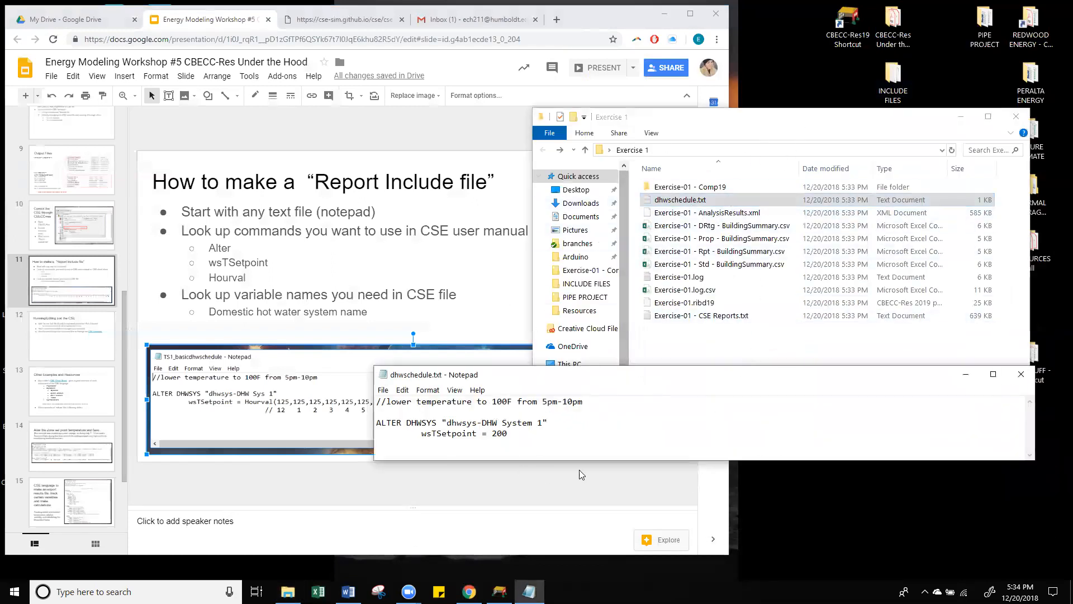
pyautogui.moveTo(624, 379); pyautogui.dragTo(652, 373)
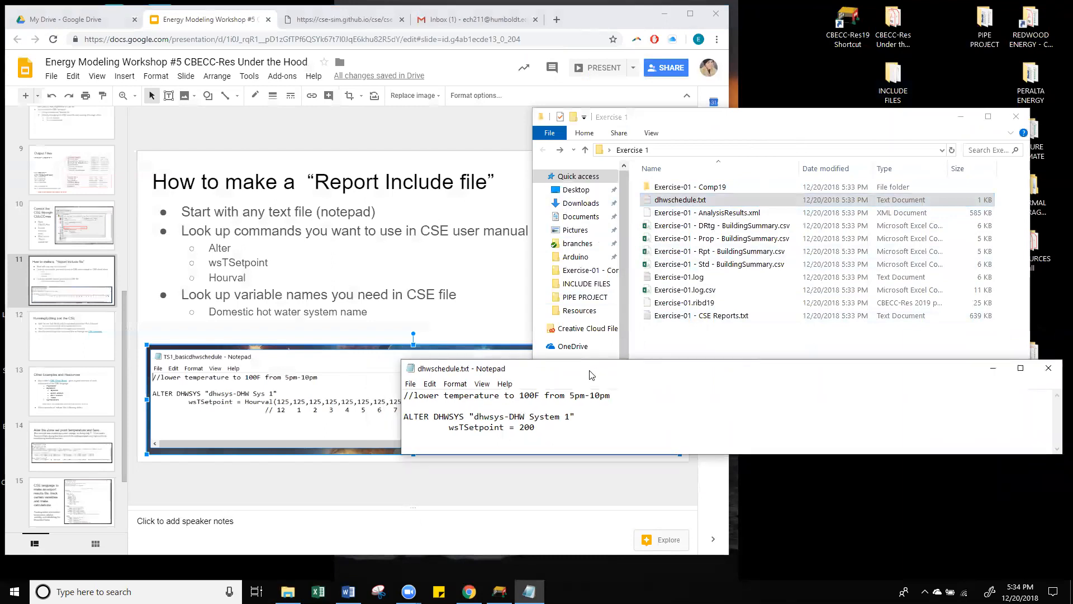
pyautogui.click(727, 199)
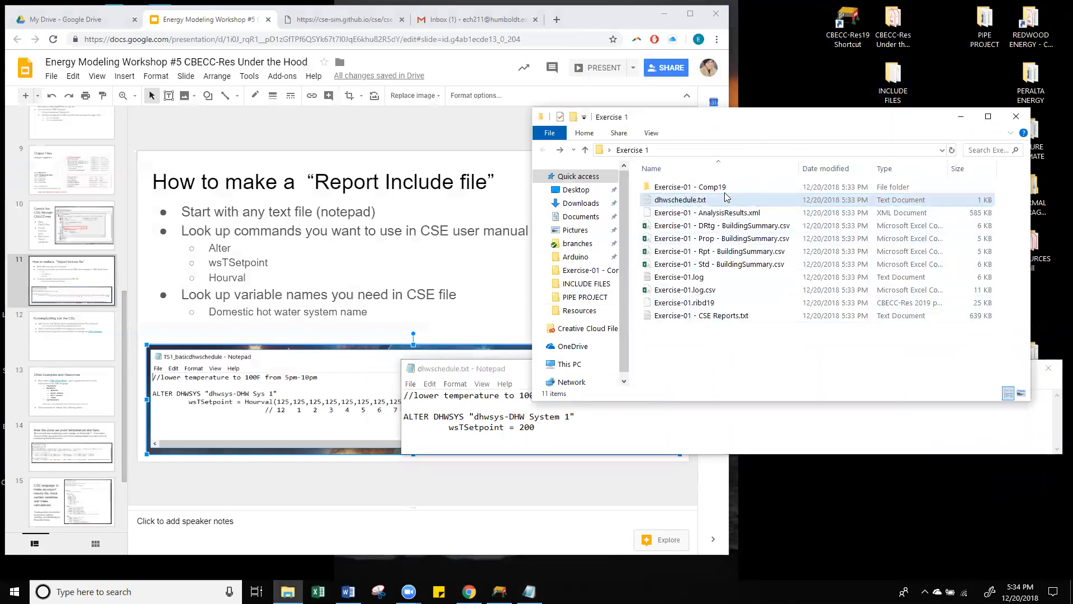
# Open Exercise-01 - Prop.cse from the Exercise-01 - Comp19 folder in Notepad and enlarge its window over the slide.
pyautogui.click(730, 188)
pyautogui.doubleClick(730, 189)
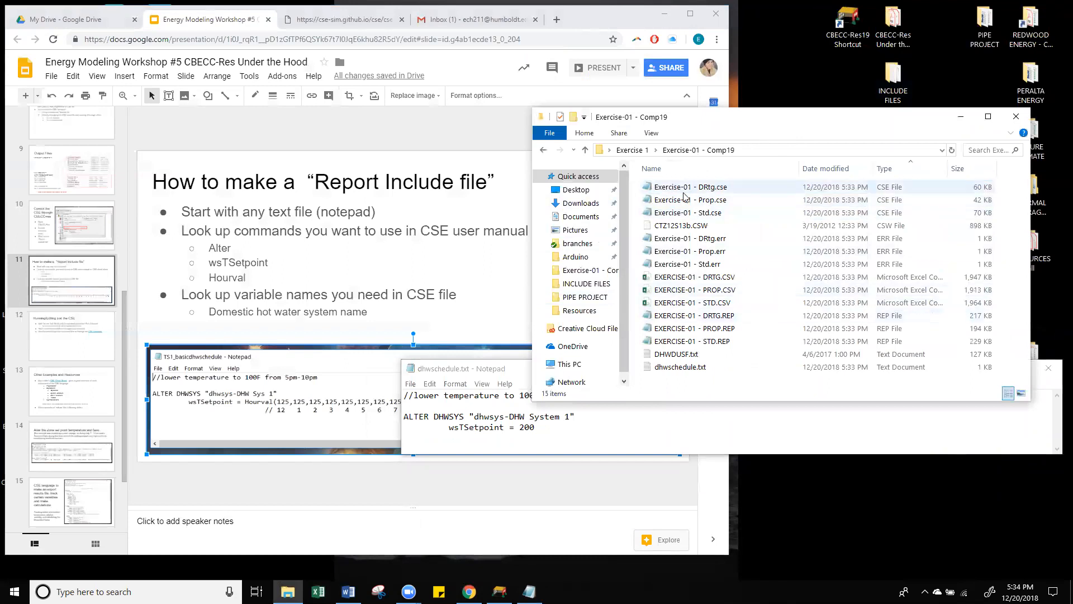
pyautogui.doubleClick(710, 200)
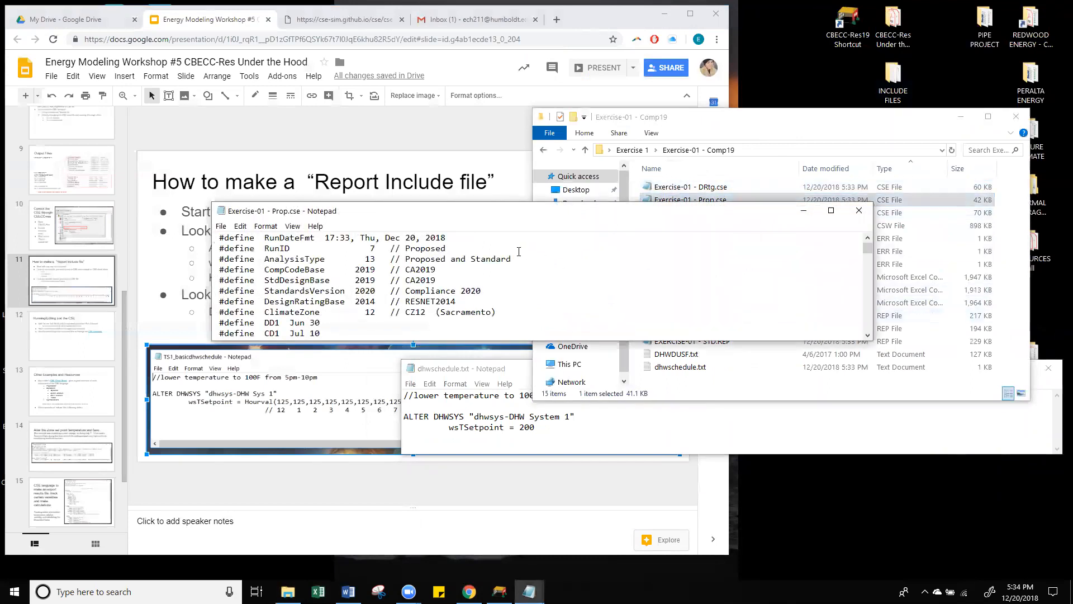
pyautogui.moveTo(452, 211); pyautogui.dragTo(261, 68)
pyautogui.moveTo(272, 198); pyautogui.dragTo(272, 513)
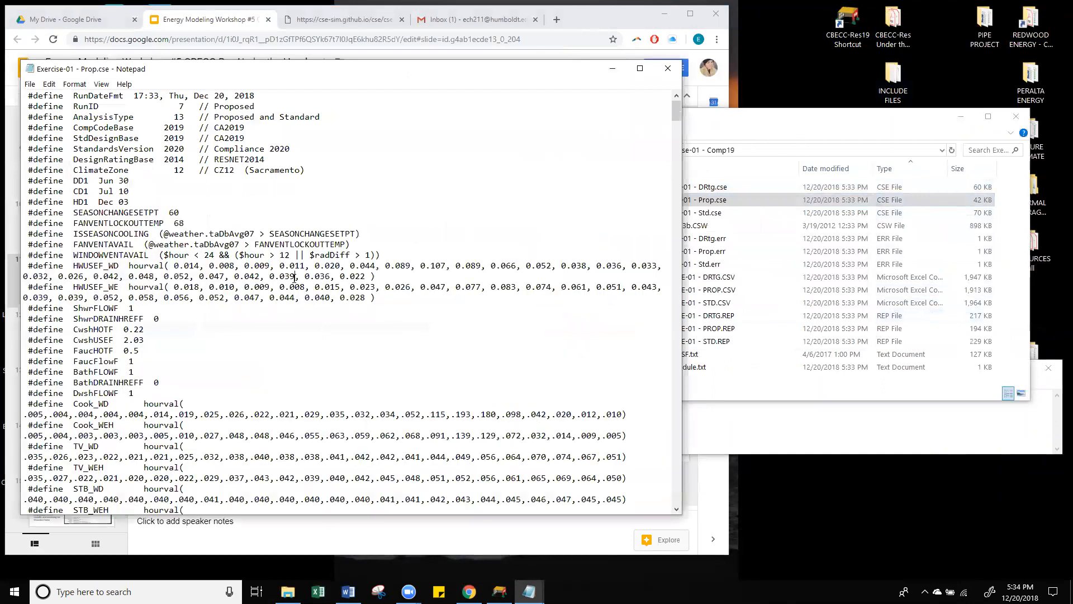
# Search the Prop.cse file for "dhw" until the DHWSYS "dhwsys-DHW System 1" block is reached.
pyautogui.hotkey('ctrl', 'f')
pyautogui.write('dhw')
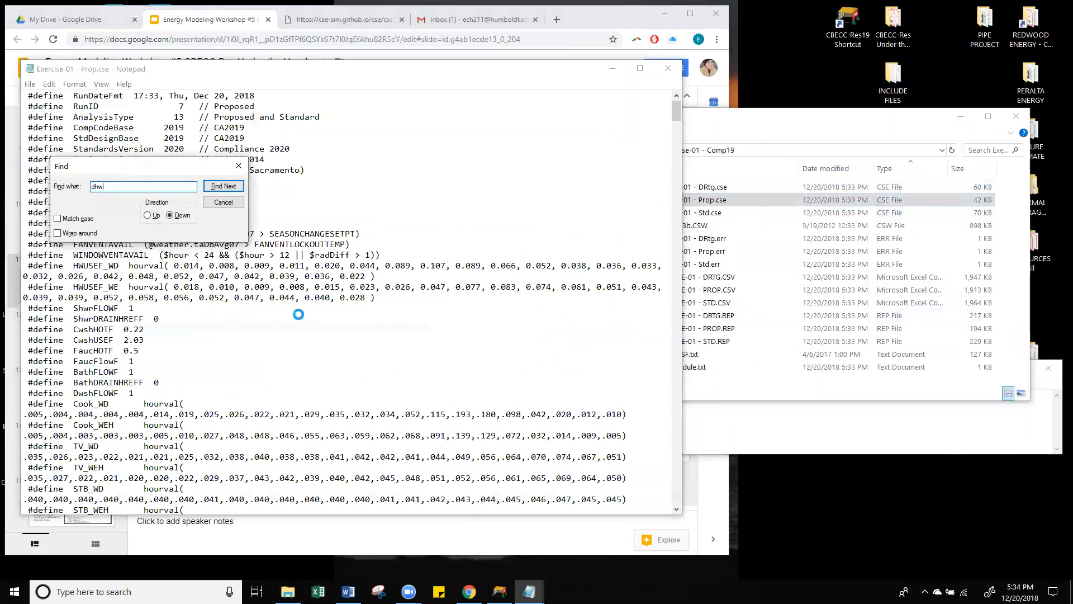
pyautogui.press('Return')
pyautogui.click(238, 188)
pyautogui.click(237, 188)
pyautogui.click(238, 187)
pyautogui.click(237, 189)
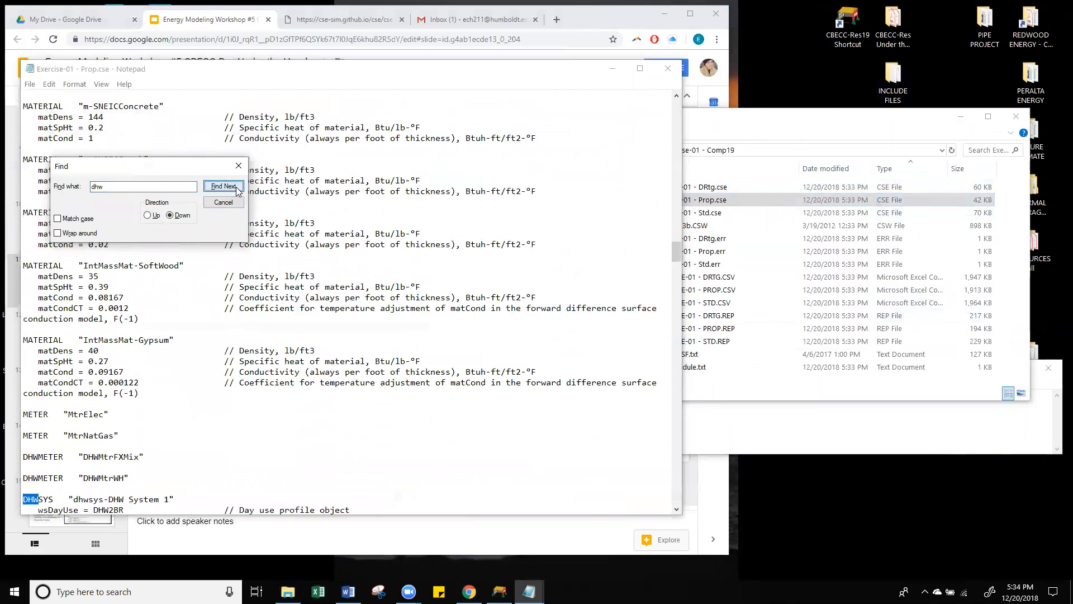
# Examine the system name, wsTSetpoint and water heater entries in the DHWSYS block of Prop.cse, then minimize the file.
pyautogui.click(299, 324)
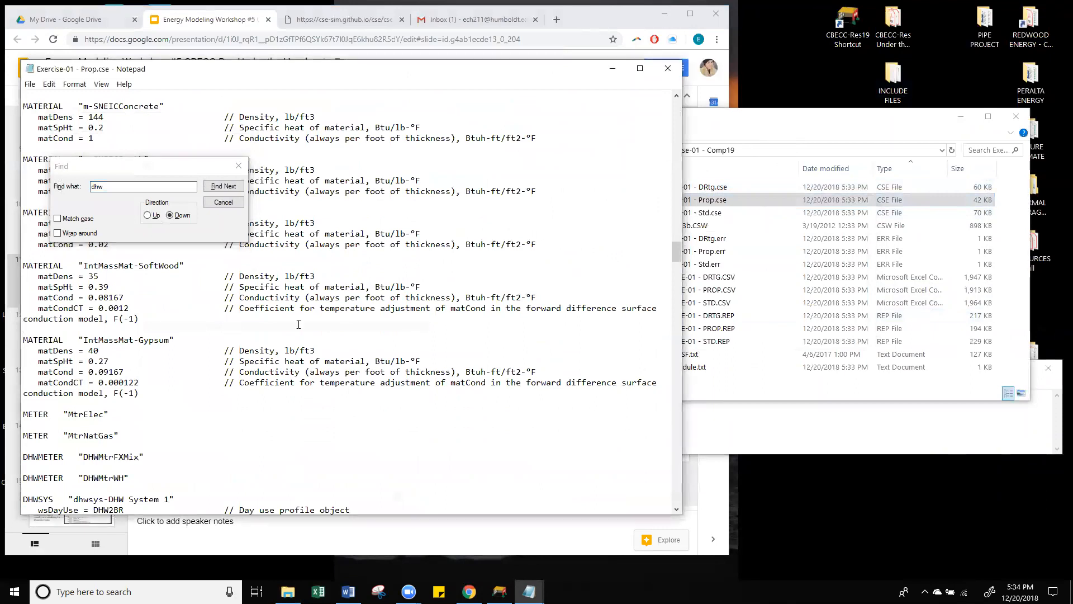
pyautogui.scroll(-3, 294, 336)
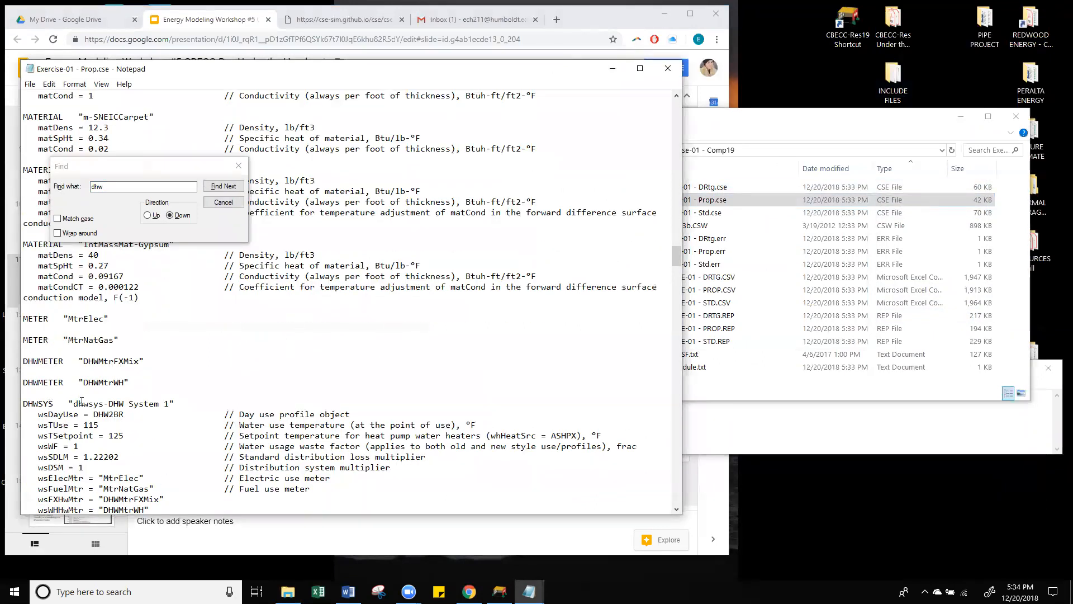
pyautogui.scroll(-7, 163, 422)
pyautogui.scroll(4, 164, 424)
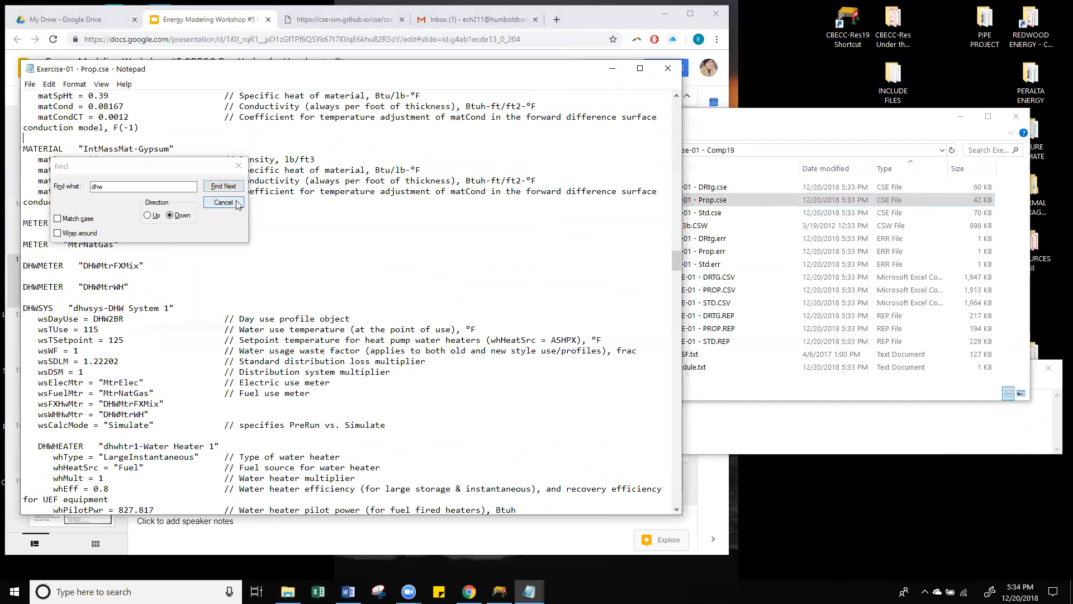
pyautogui.scroll(-1, 172, 449)
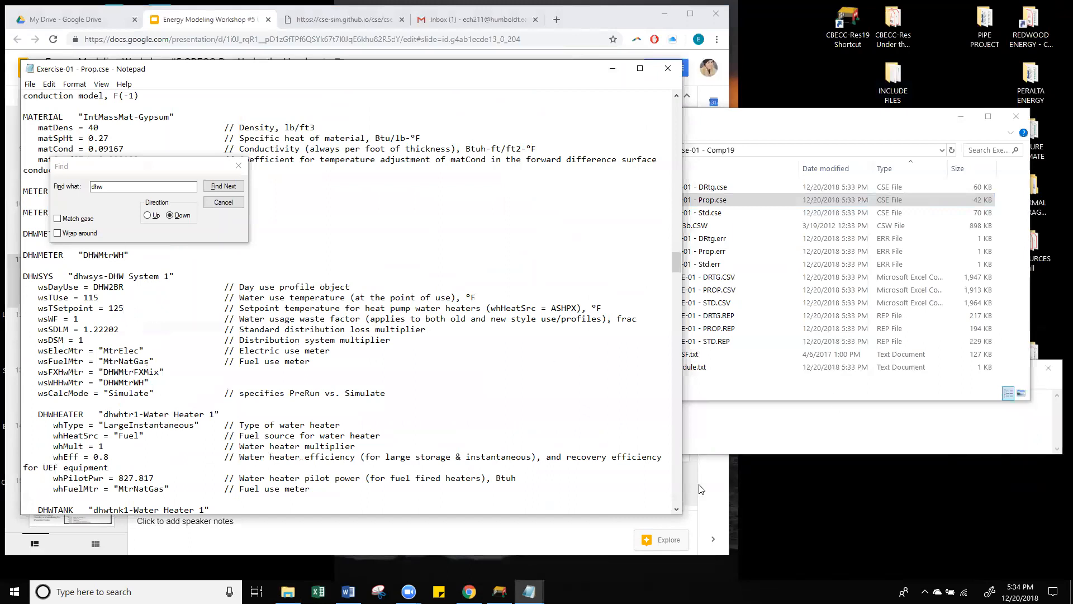
pyautogui.click(232, 204)
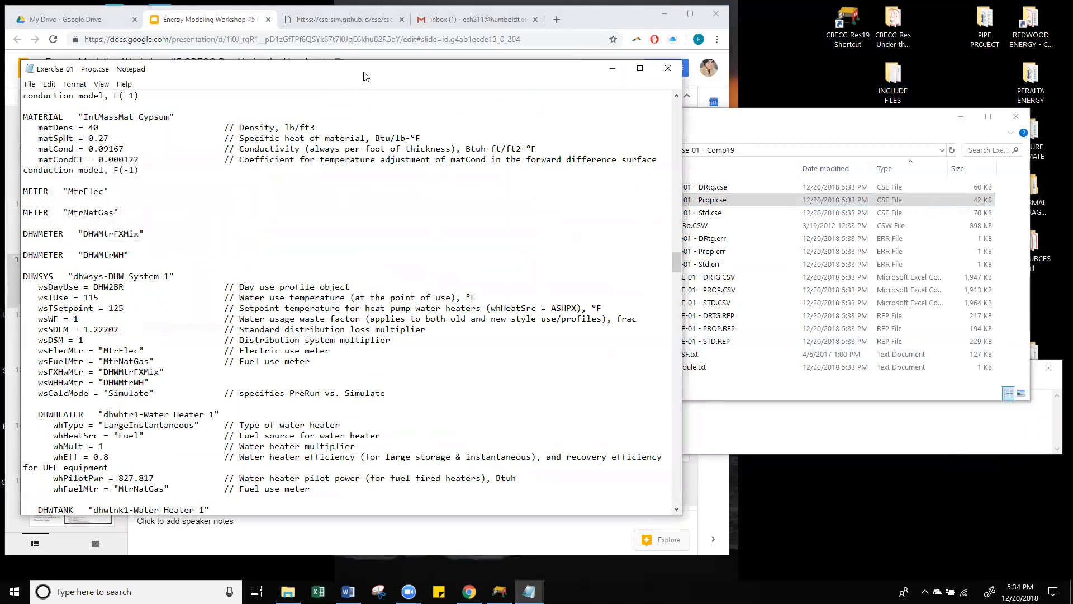
pyautogui.moveTo(363, 76); pyautogui.dragTo(682, 80)
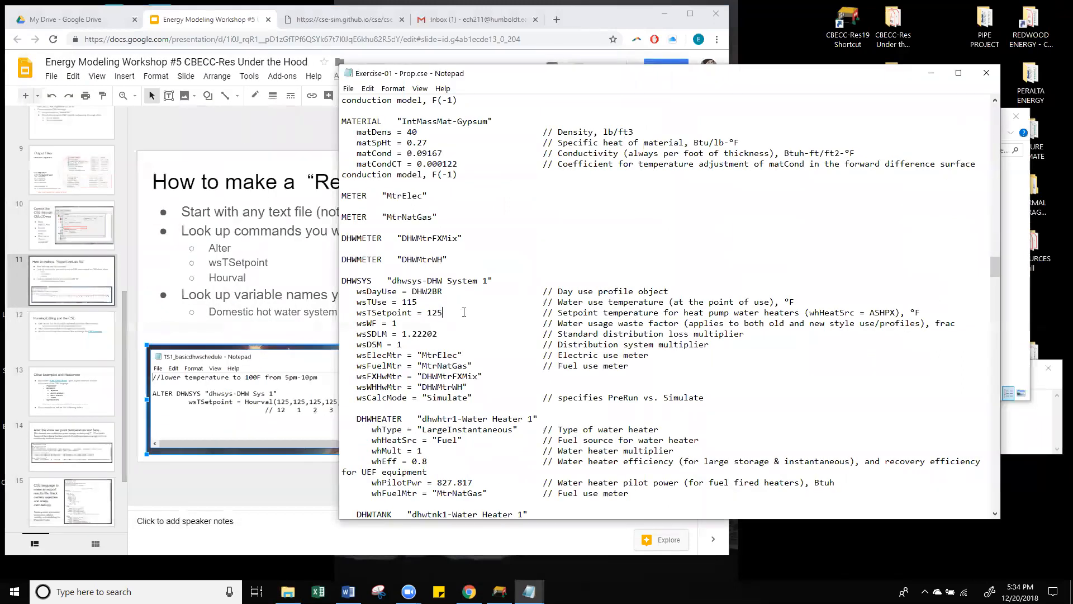
pyautogui.scroll(-1, 464, 312)
pyautogui.click(930, 73)
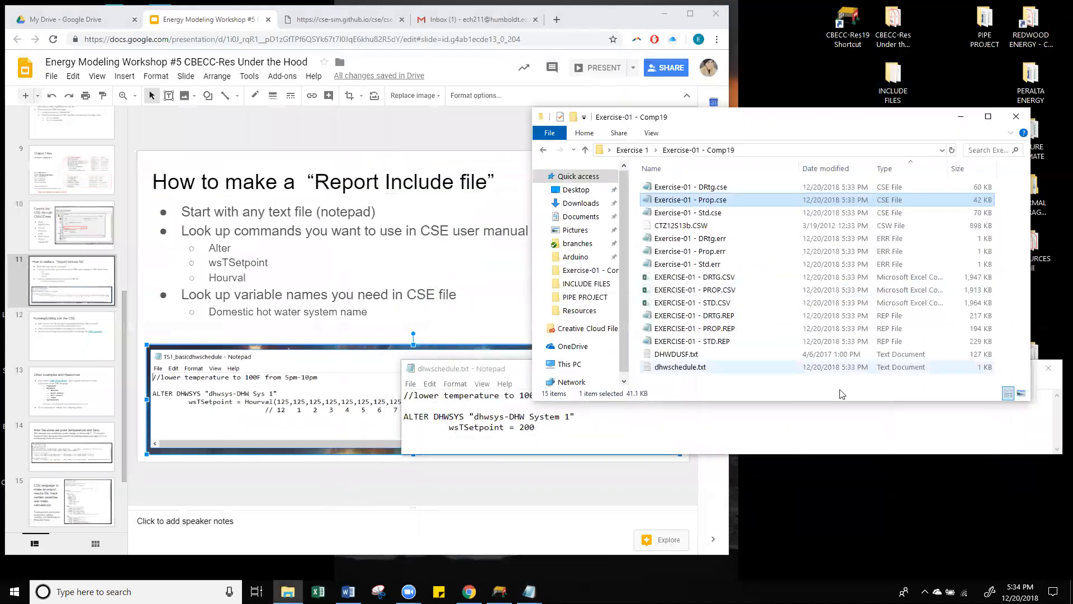
# Bring the dhwschedule.txt window forward, review its ALTER DHWSYS command, and close it.
pyautogui.click(700, 433)
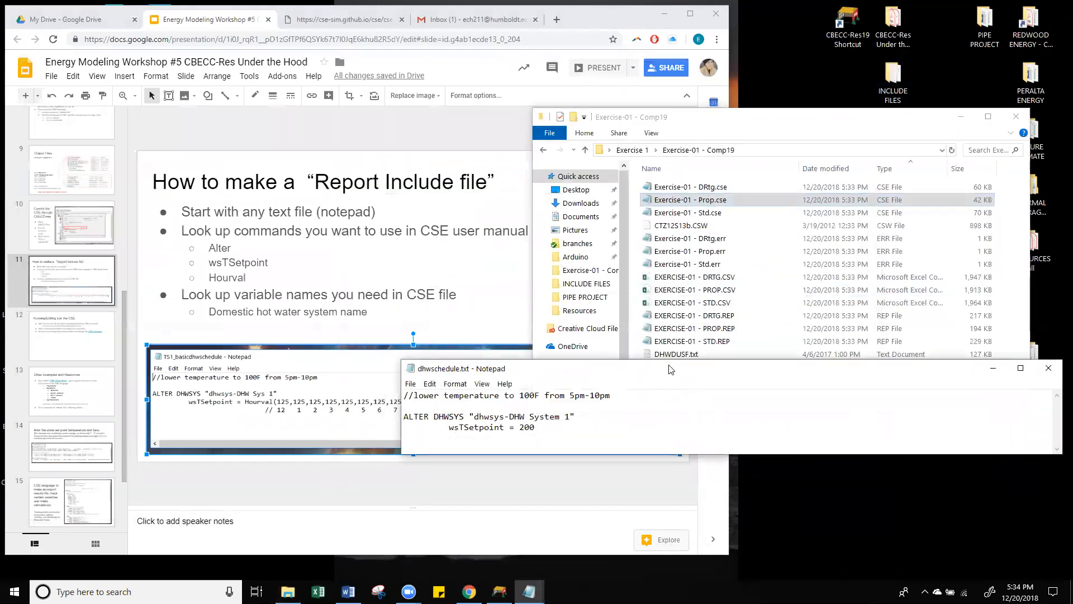
pyautogui.moveTo(670, 370); pyautogui.dragTo(660, 402)
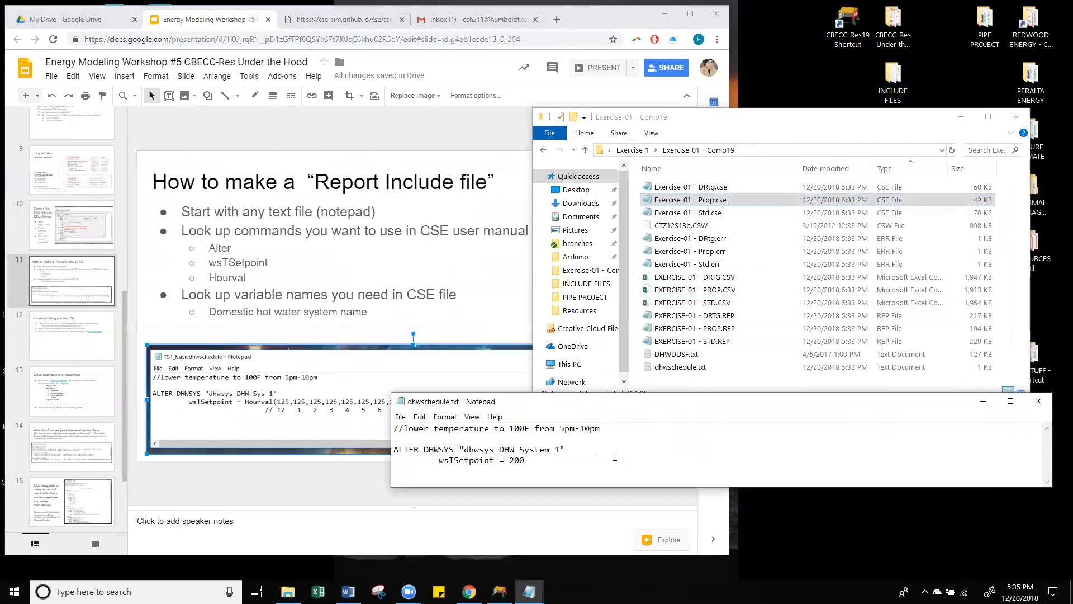
pyautogui.click(1039, 401)
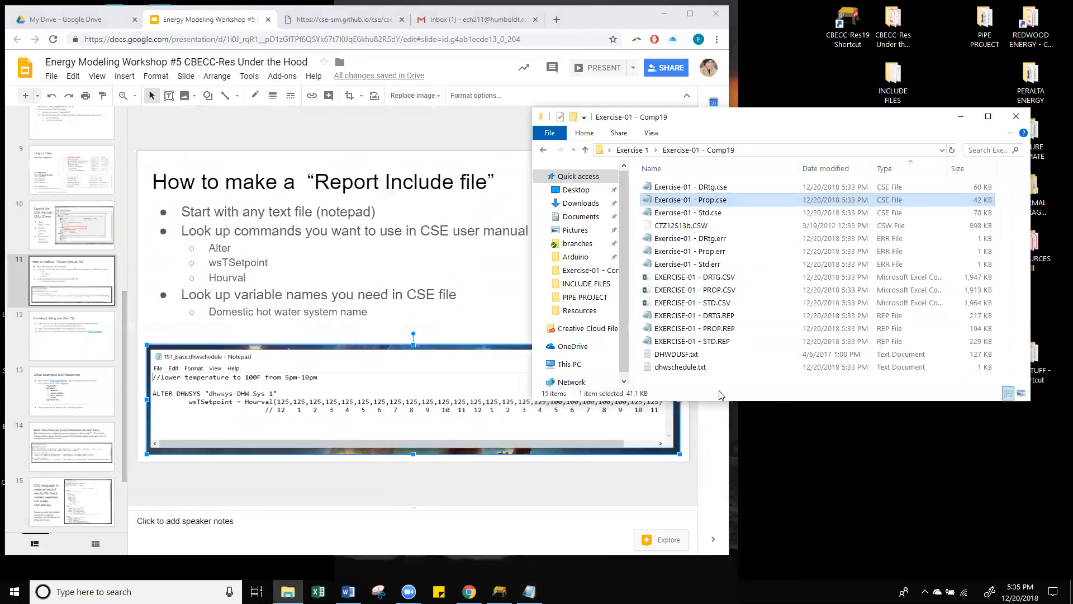
pyautogui.click(457, 328)
pyautogui.click(773, 380)
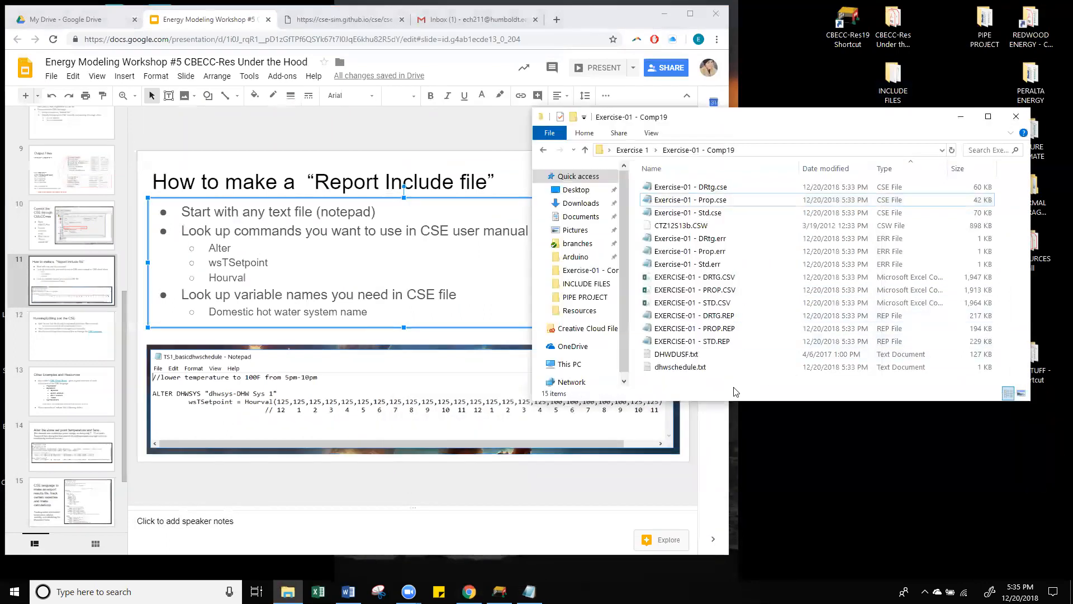
pyautogui.click(699, 373)
pyautogui.click(768, 390)
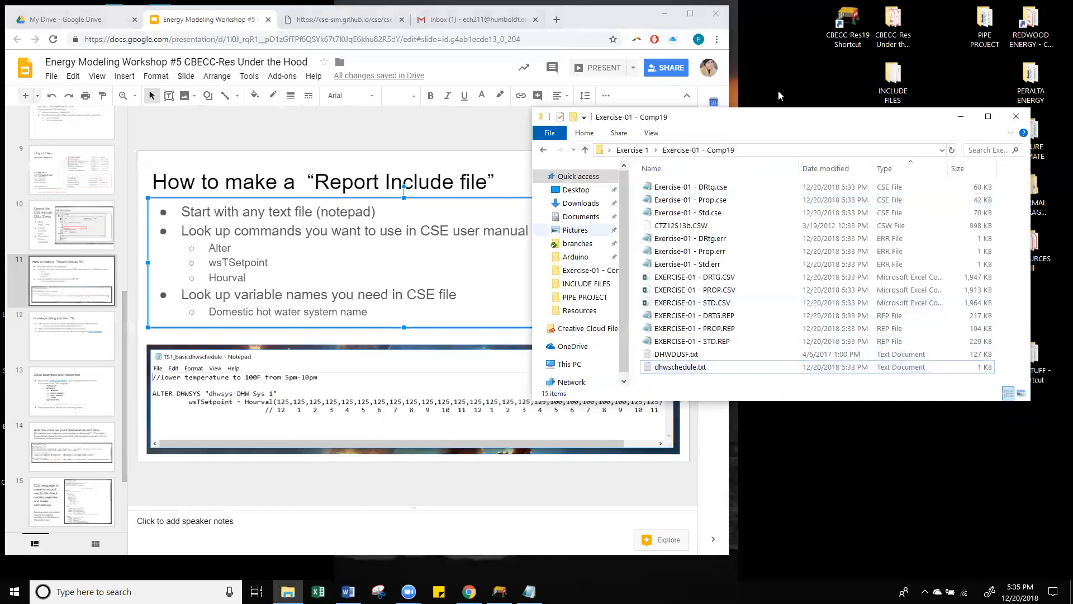
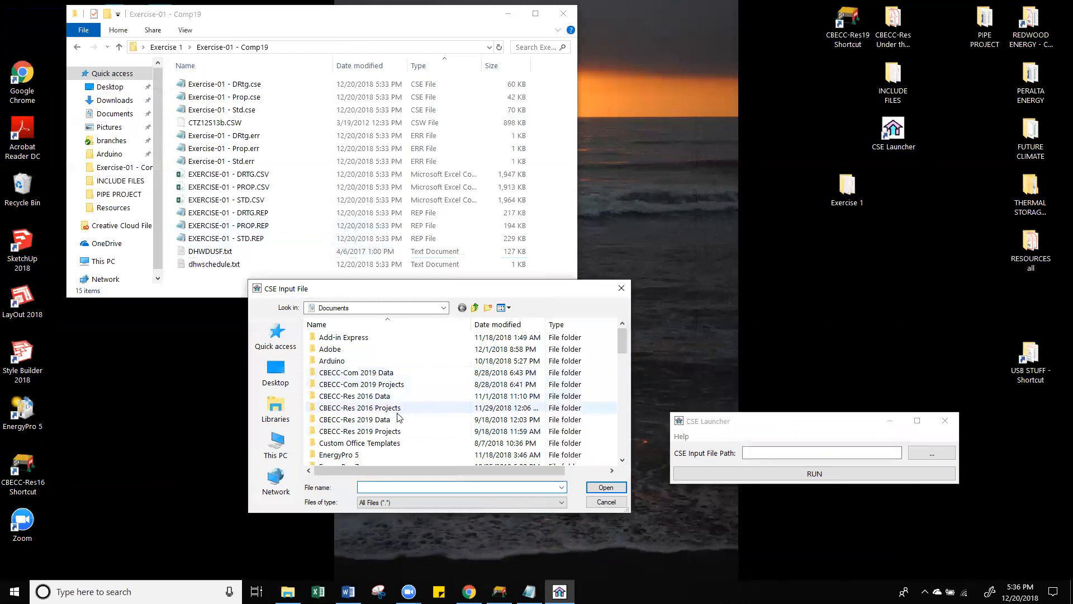
# Load Exercise-01 - Prop.cse from the desktop's Exercise 1 > Exercise-01 - Comp19 folder as the CSE Launcher input file.
pyautogui.click(408, 311)
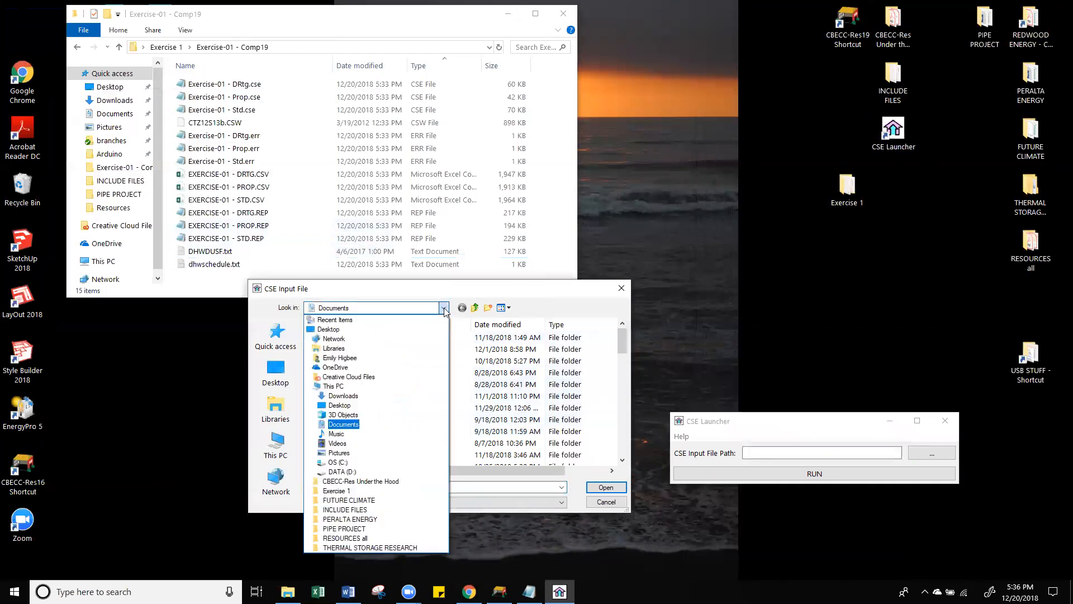
pyautogui.click(341, 406)
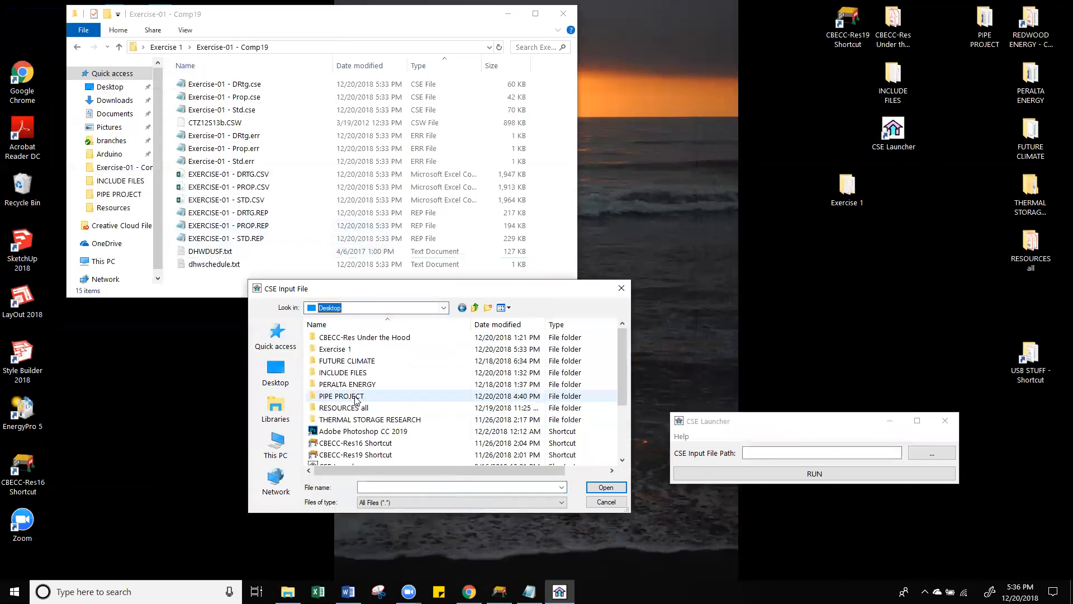
pyautogui.doubleClick(335, 349)
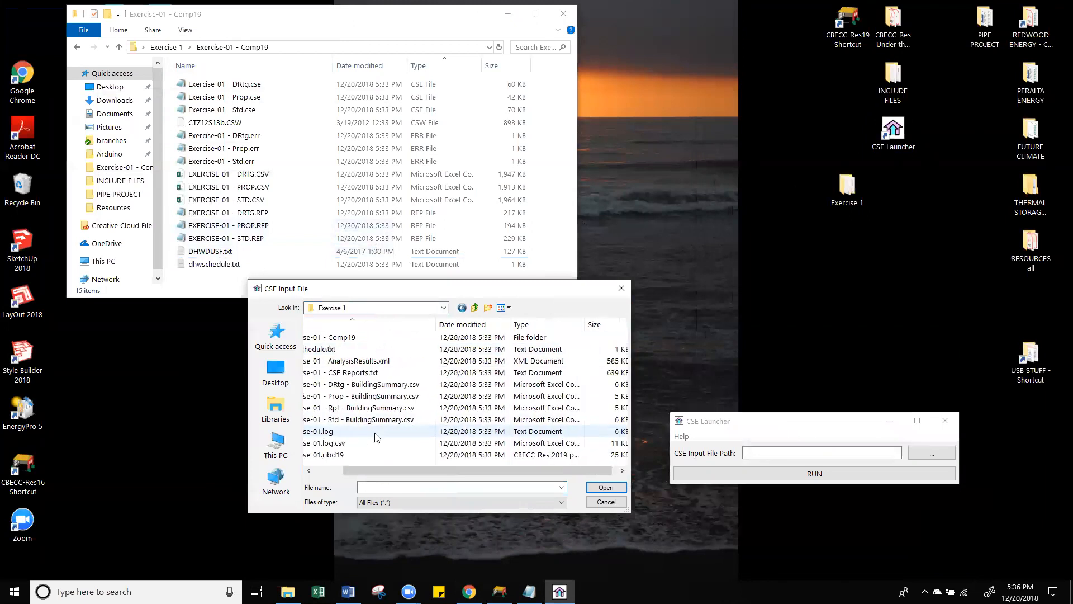
pyautogui.doubleClick(352, 337)
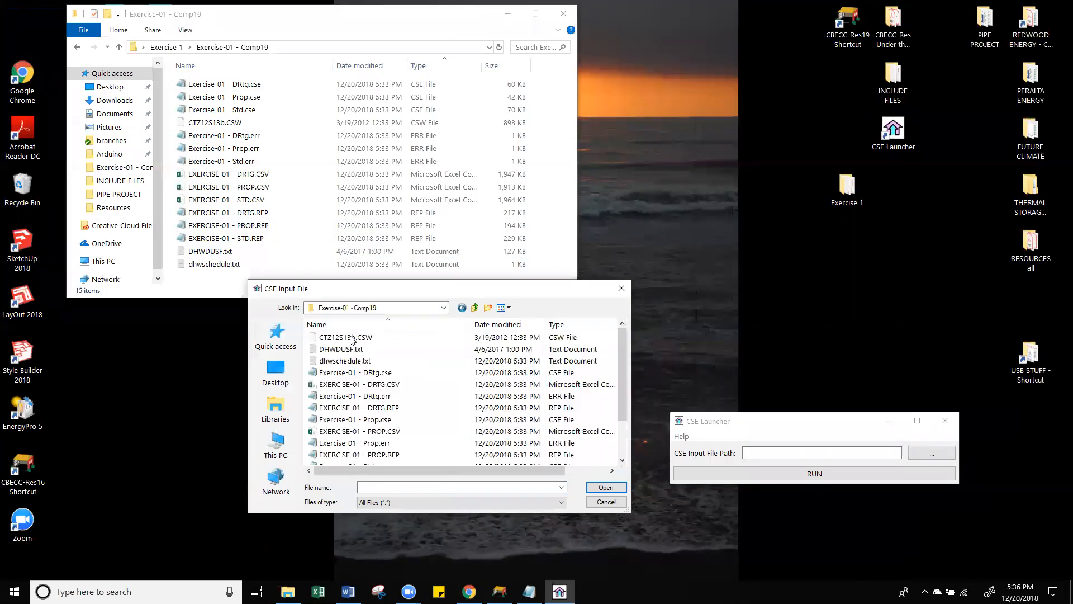
pyautogui.click(562, 324)
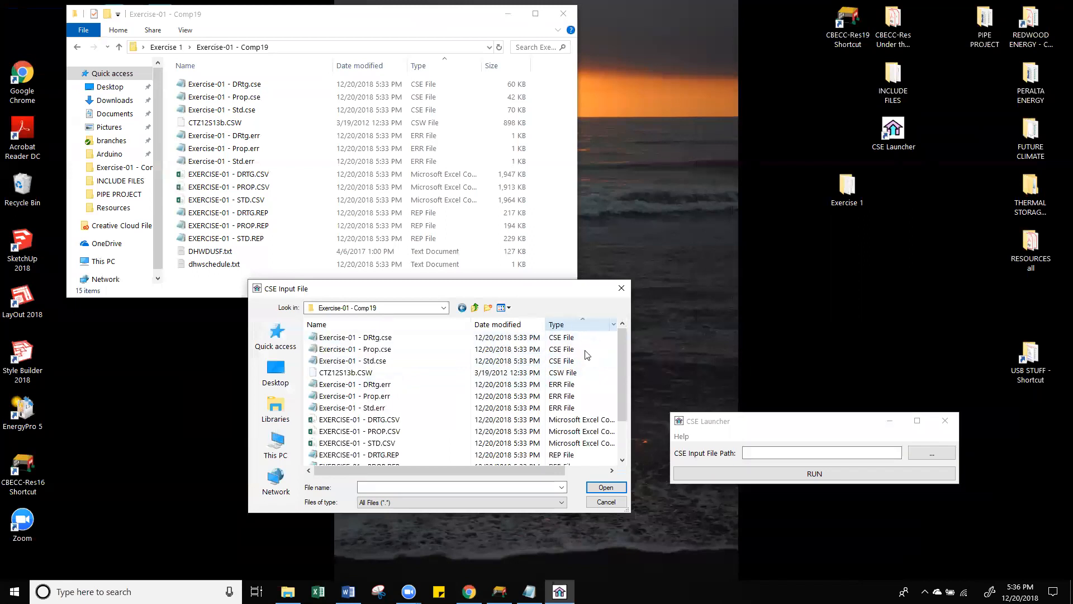
pyautogui.click(371, 352)
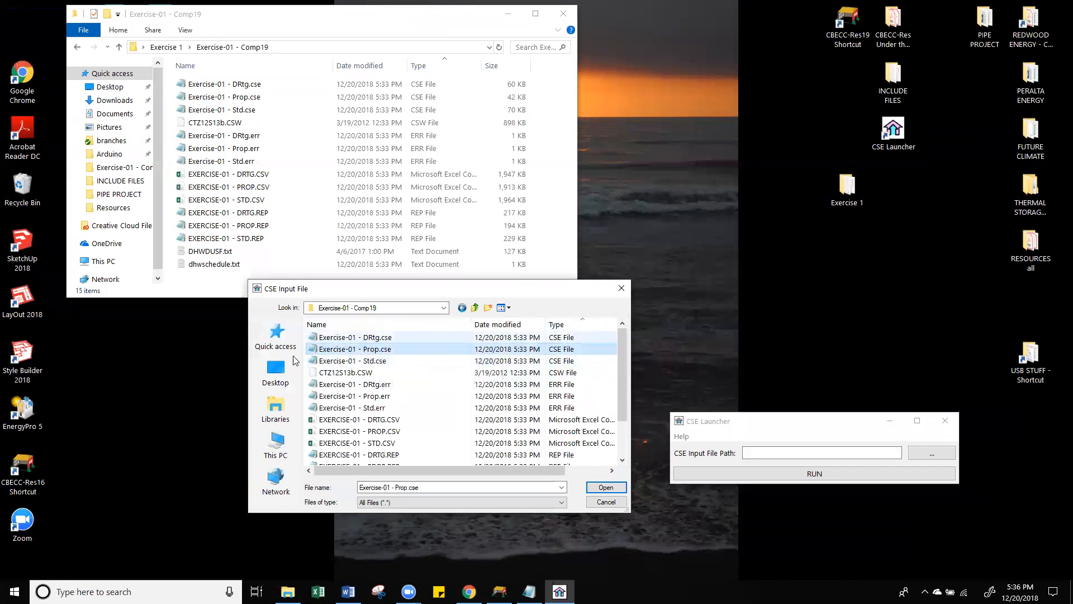
pyautogui.click(606, 487)
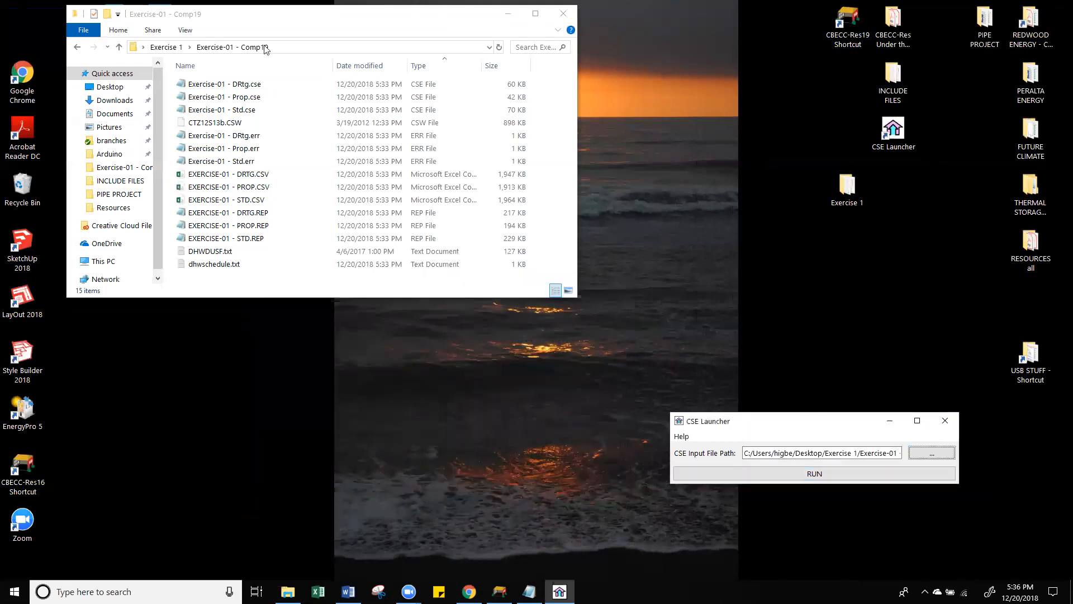
# Enlarge the Exercise-01 - Comp19 folder window and move dhwschedule.txt out of it onto the desktop.
pyautogui.moveTo(308, 297); pyautogui.dragTo(304, 377)
pyautogui.click(228, 269)
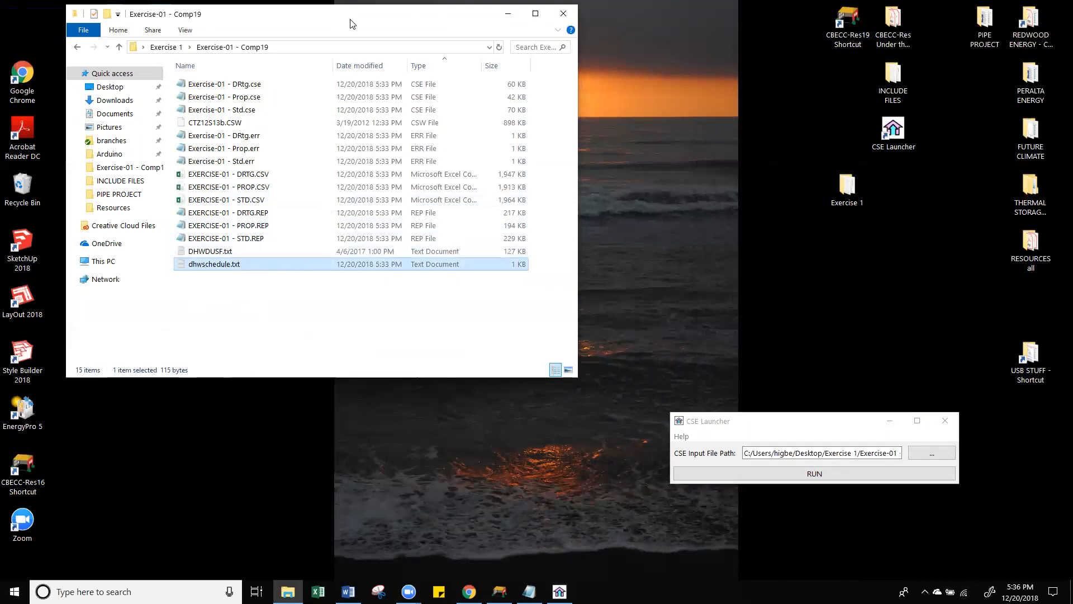
pyautogui.moveTo(350, 24); pyautogui.dragTo(364, 27)
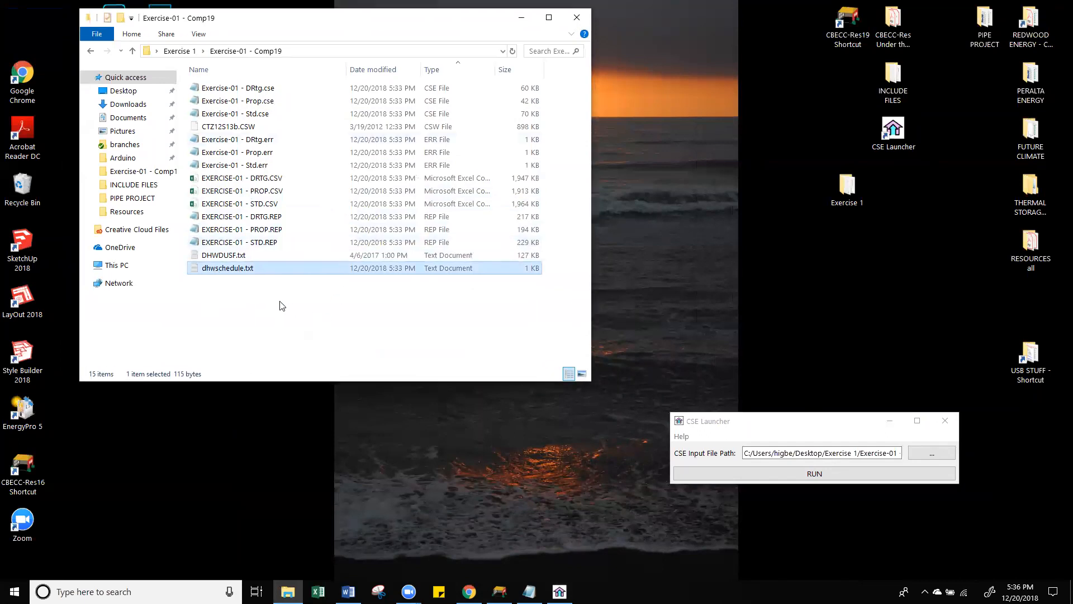
pyautogui.moveTo(246, 269); pyautogui.dragTo(848, 137)
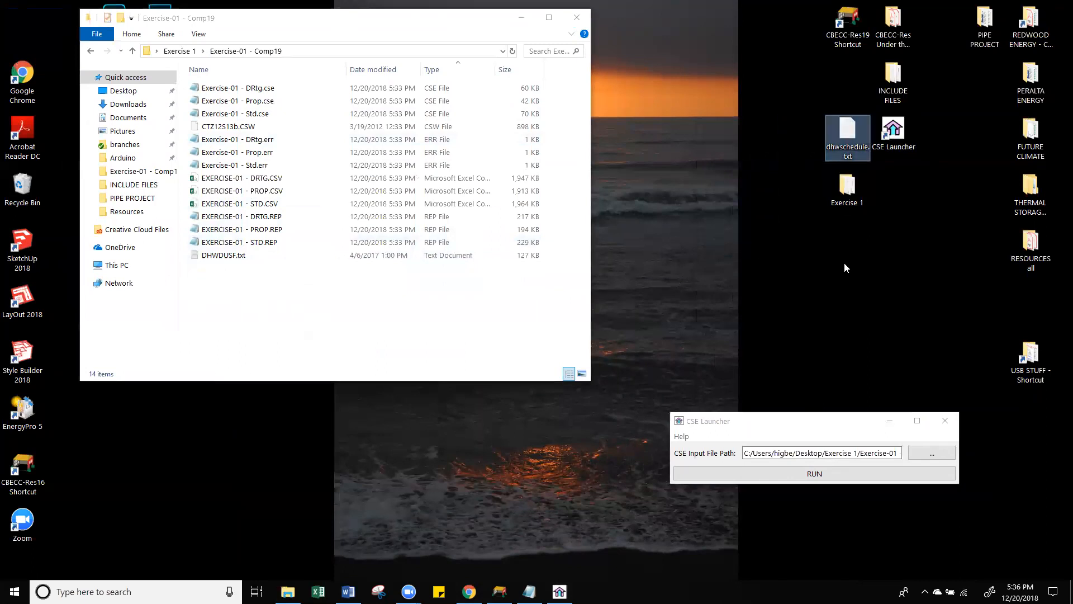
pyautogui.click(290, 350)
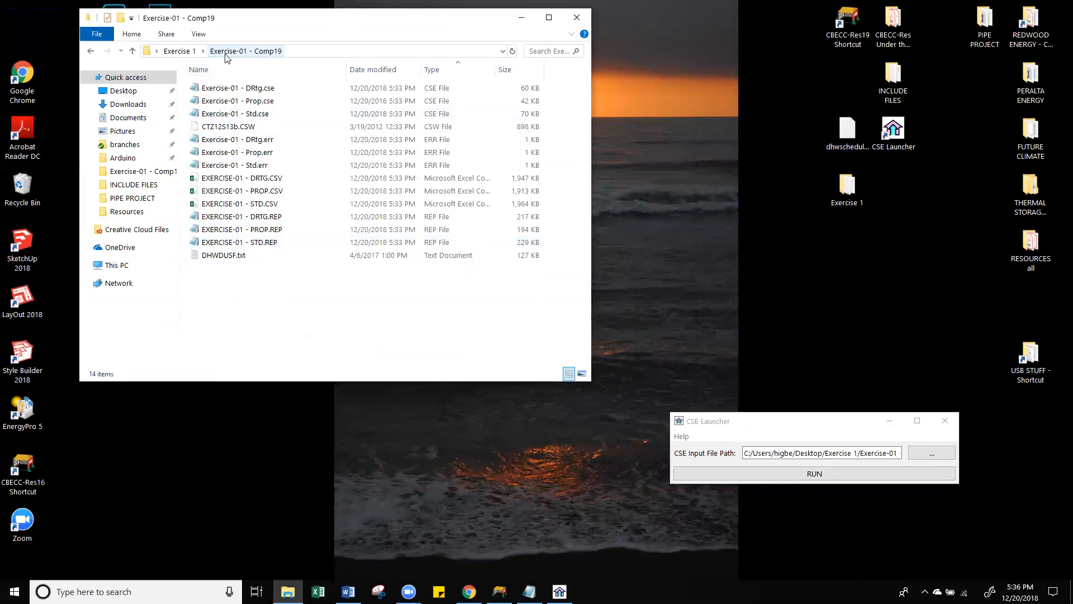
# Delete the remaining dhwschedule.txt copy from the Exercise 1 folder.
pyautogui.click(178, 51)
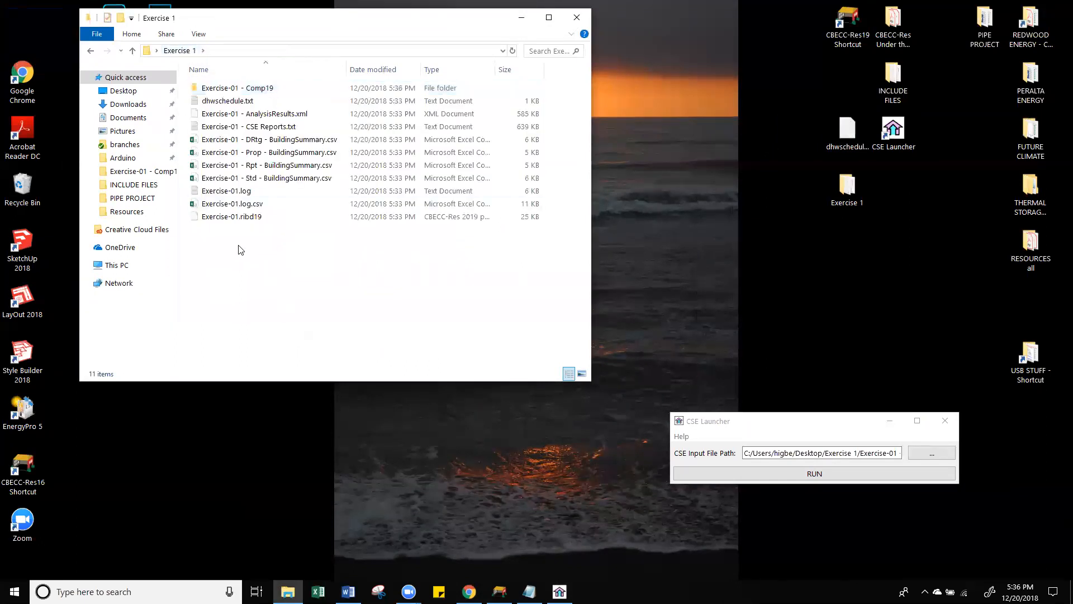
pyautogui.doubleClick(244, 89)
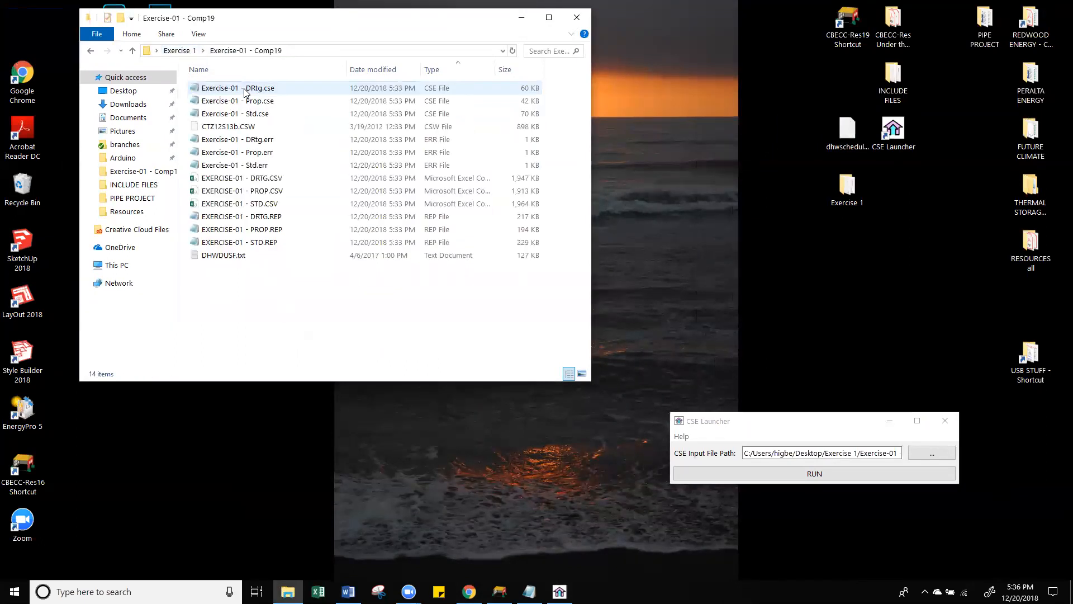
pyautogui.click(90, 51)
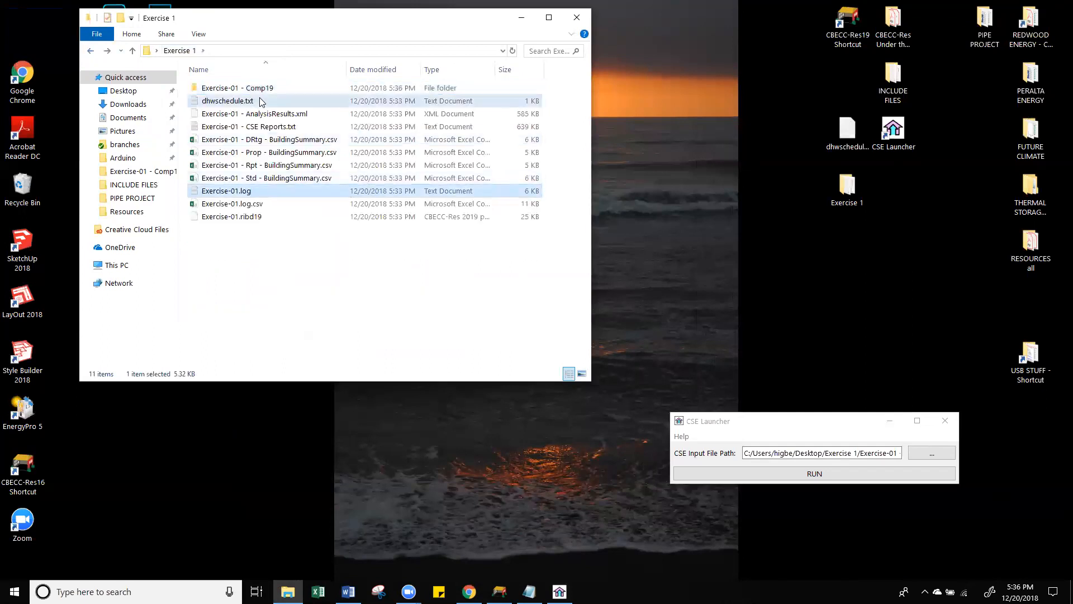
pyautogui.click(261, 102)
pyautogui.press('Delete')
# Reopen Exercise-01 - Prop.cse from the Exercise-01 - Comp19 folder in Notepad.
pyautogui.click(254, 89)
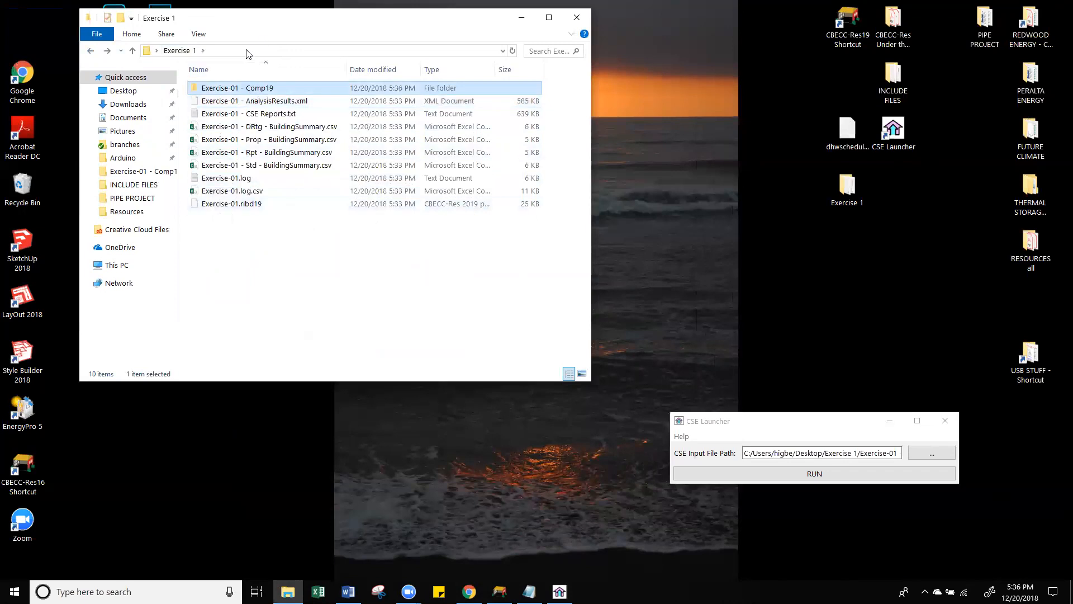
pyautogui.doubleClick(298, 89)
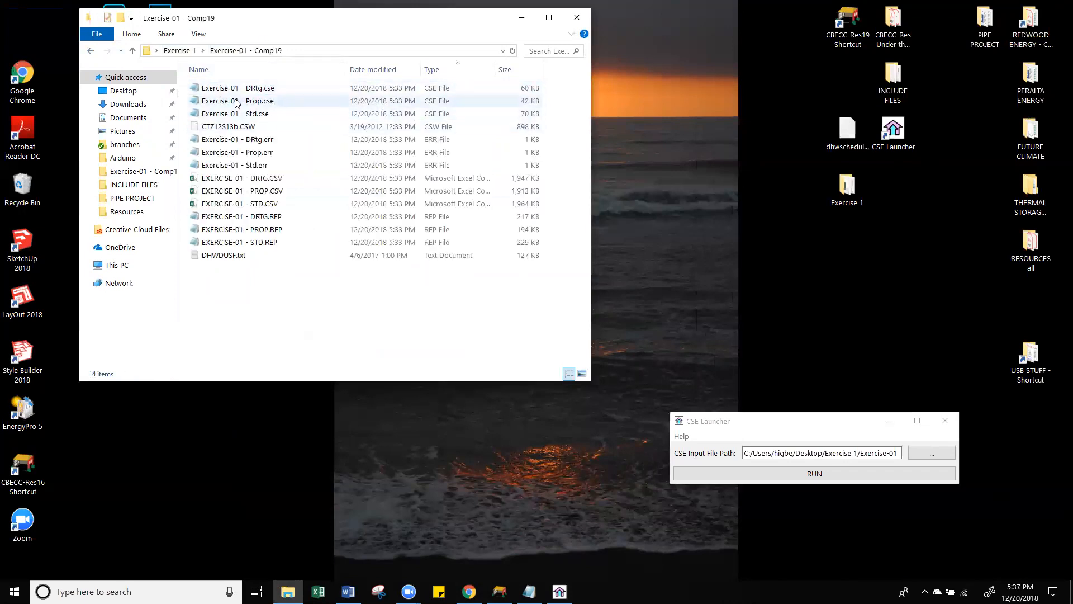
pyautogui.doubleClick(261, 101)
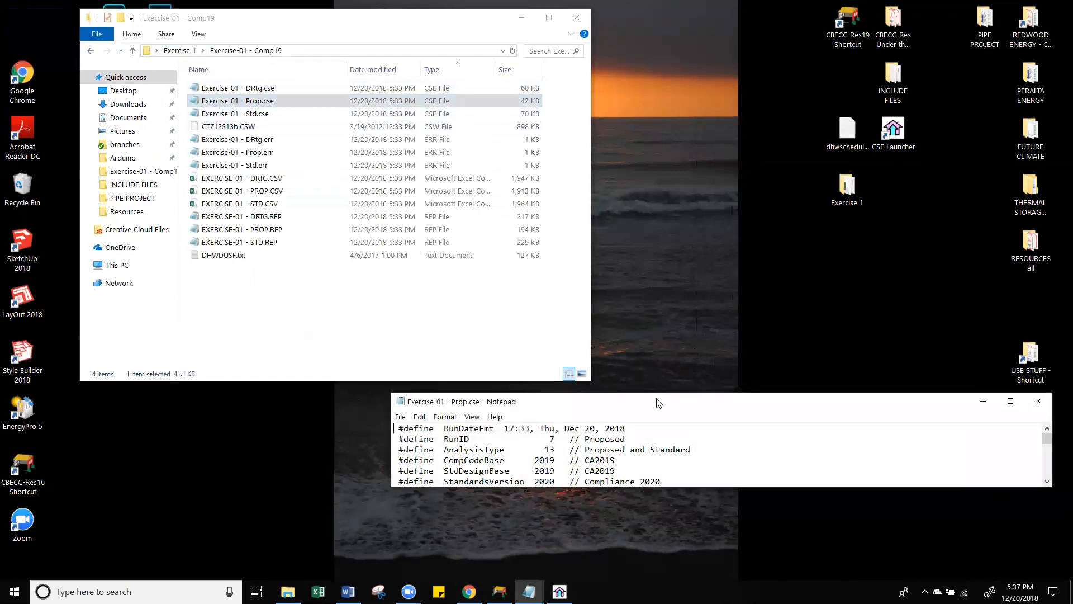
# Move the Exercise-01 - Prop.cse Notepad window clear of the CSE Launcher window and enlarge it to show more of the file.
pyautogui.moveTo(659, 402); pyautogui.dragTo(275, 17)
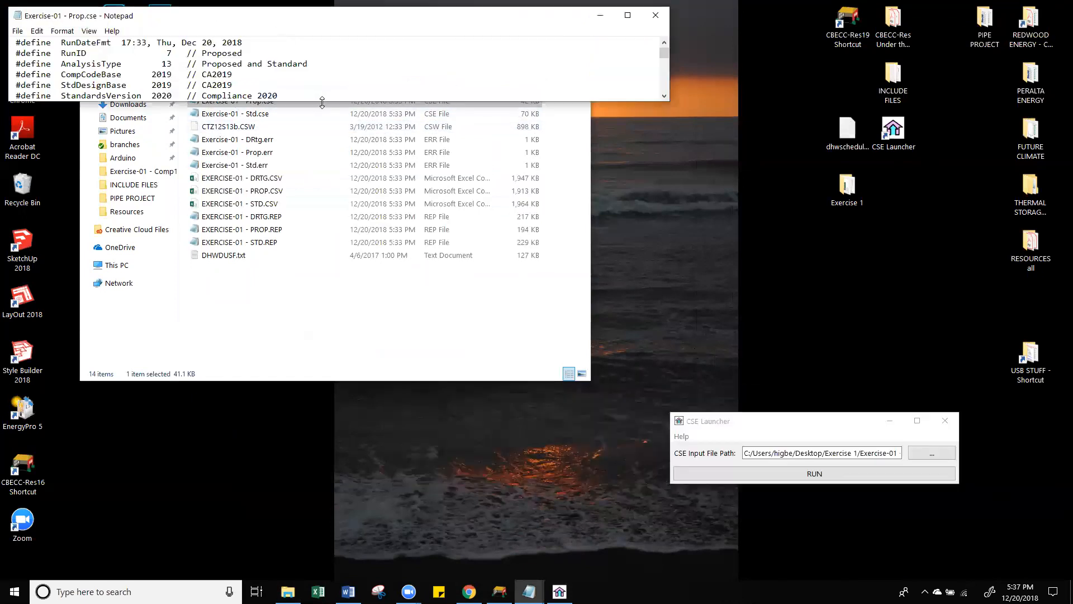
pyautogui.moveTo(322, 102); pyautogui.dragTo(324, 550)
pyautogui.scroll(-15, 665, 266)
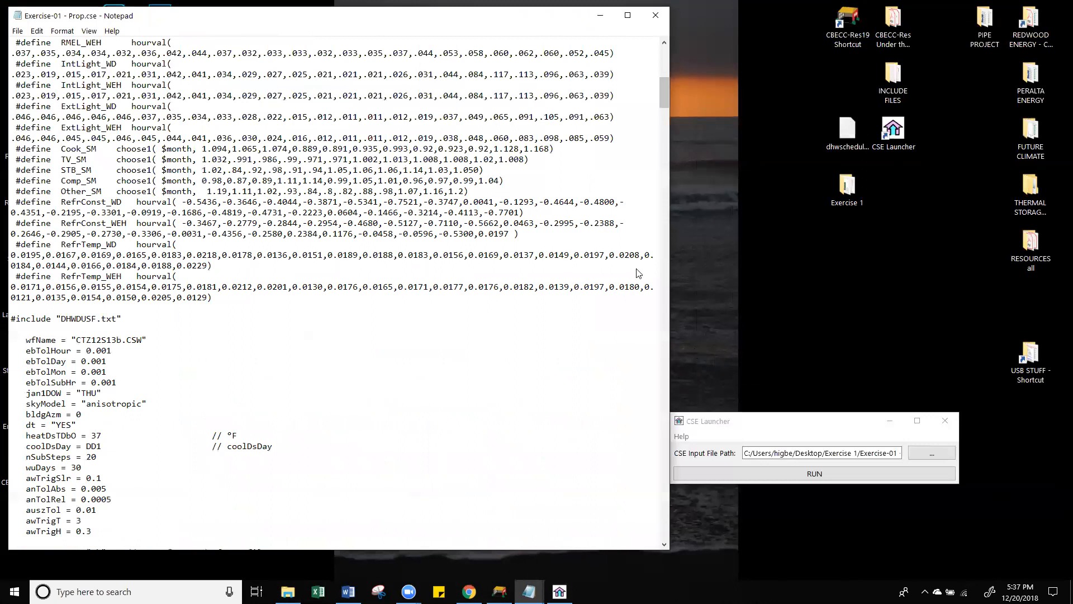
pyautogui.moveTo(639, 273); pyautogui.dragTo(640, 273)
# Search Exercise-01 - Prop.cse from its beginning for "dhw" until the DHWSYS "dhwsys-DHW System 1" block is reached.
pyautogui.scroll(8, 628, 90)
pyautogui.scroll(8, 634, 54)
pyautogui.click(259, 316)
pyautogui.hotkey('ctrl', 'f')
pyautogui.write('dhw')
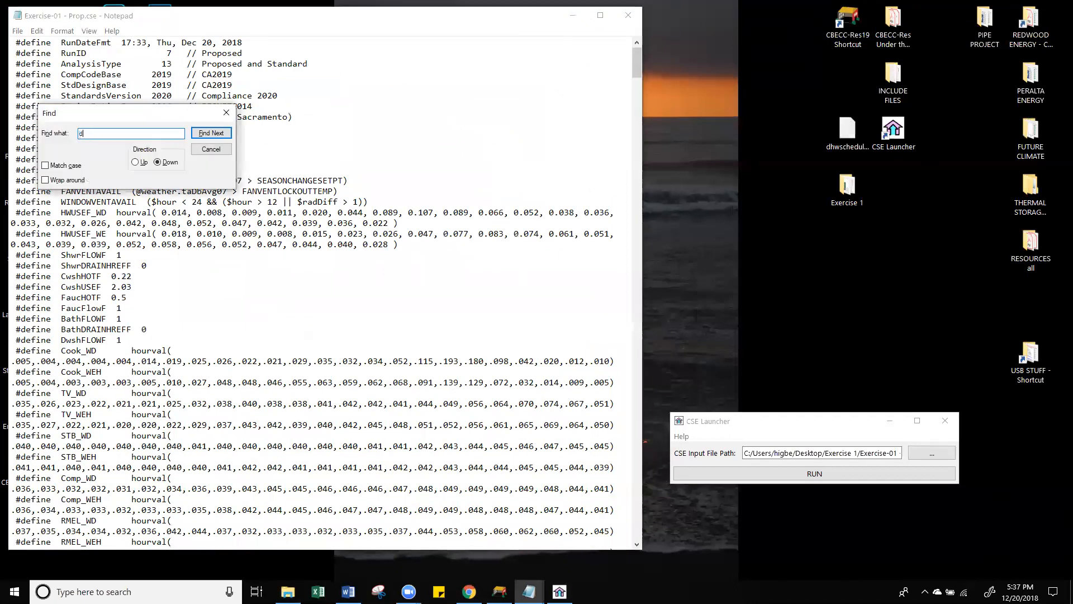
pyautogui.press('Return')
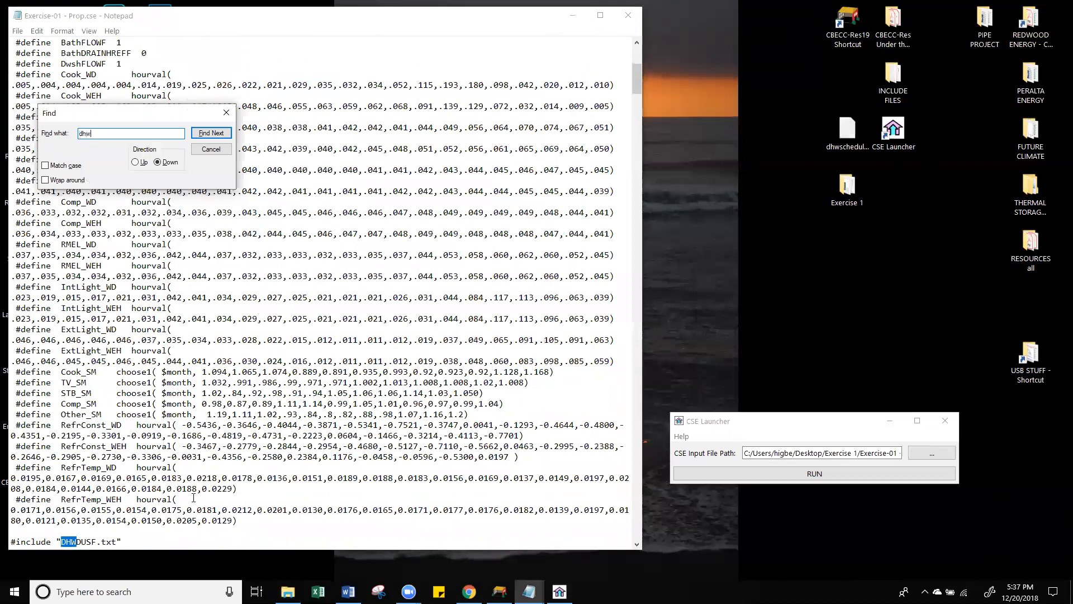
pyautogui.scroll(-6, 193, 497)
pyautogui.moveTo(193, 468); pyautogui.dragTo(167, 383)
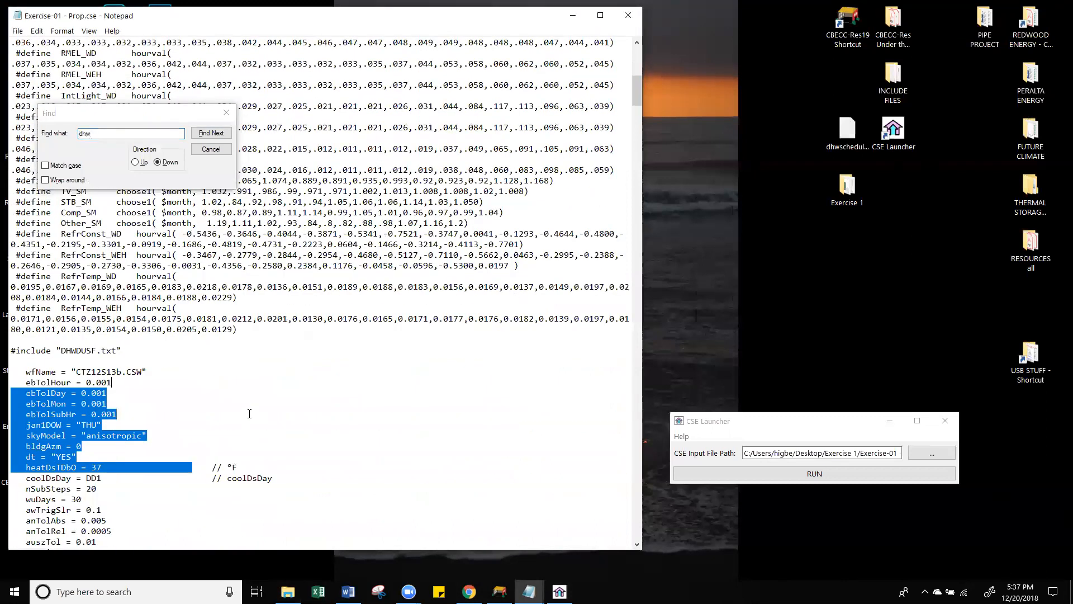
pyautogui.click(202, 134)
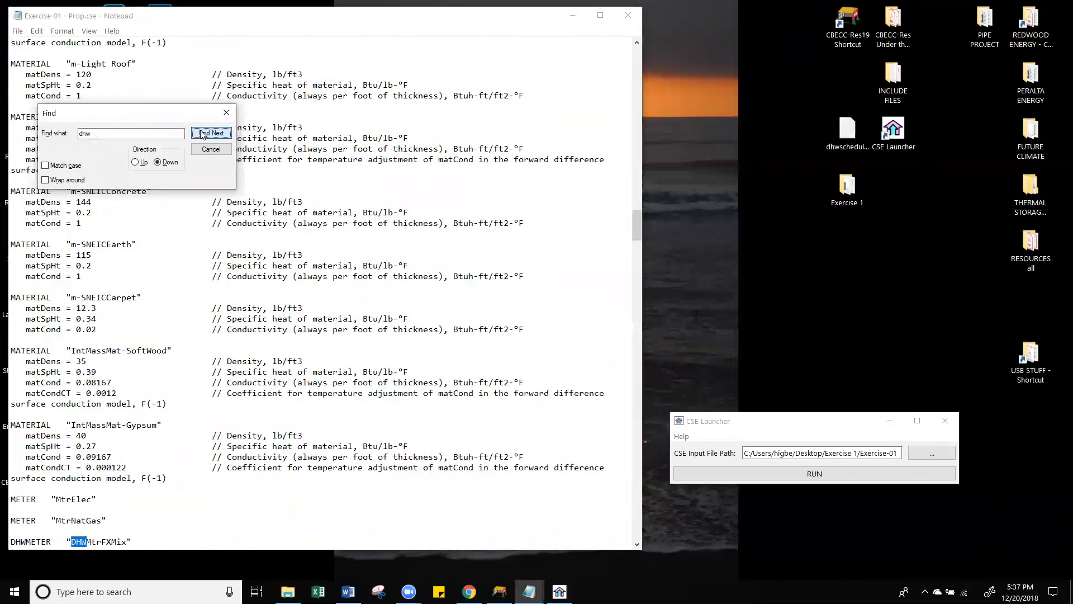
pyautogui.click(202, 134)
pyautogui.click(202, 134)
pyautogui.click(202, 134)
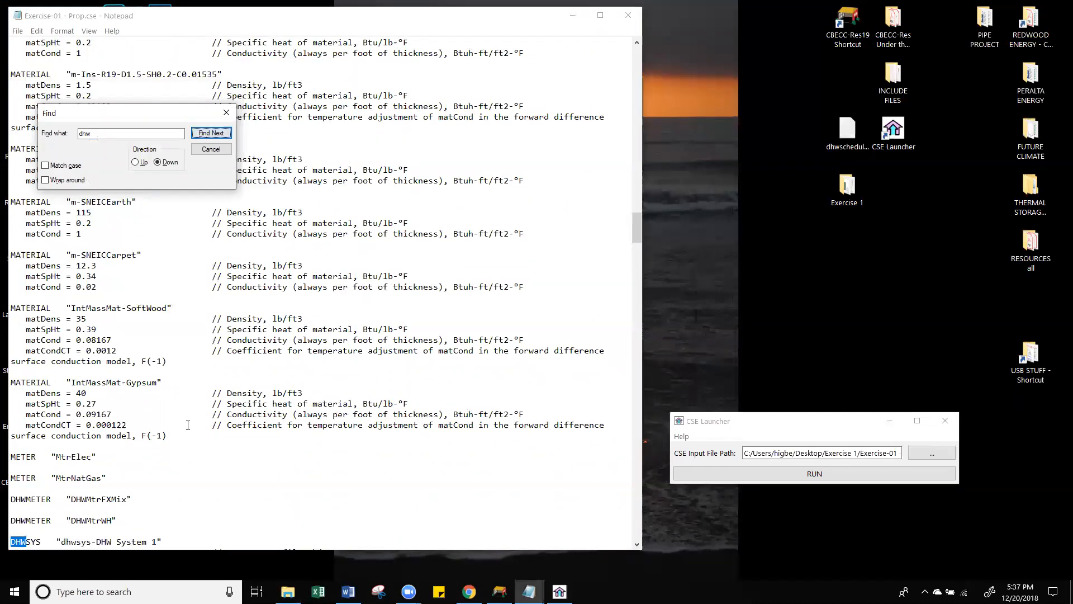
pyautogui.scroll(-4, 328, 302)
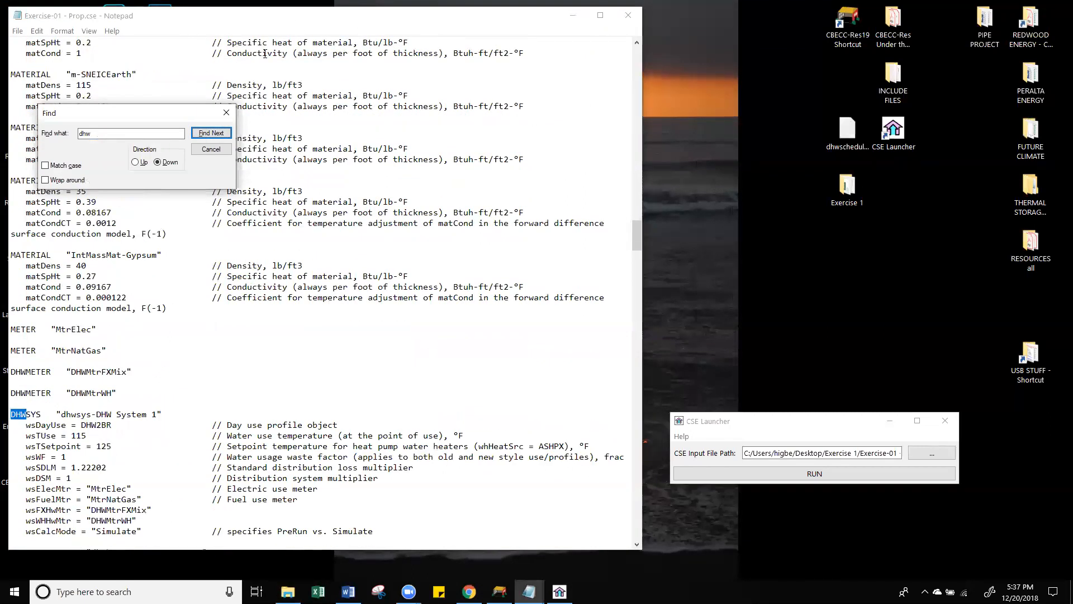
# Close the search and examine the wsTSetpoint line in the DHWSYS block.
pyautogui.click(226, 112)
pyautogui.scroll(-8, 168, 252)
pyautogui.click(62, 202)
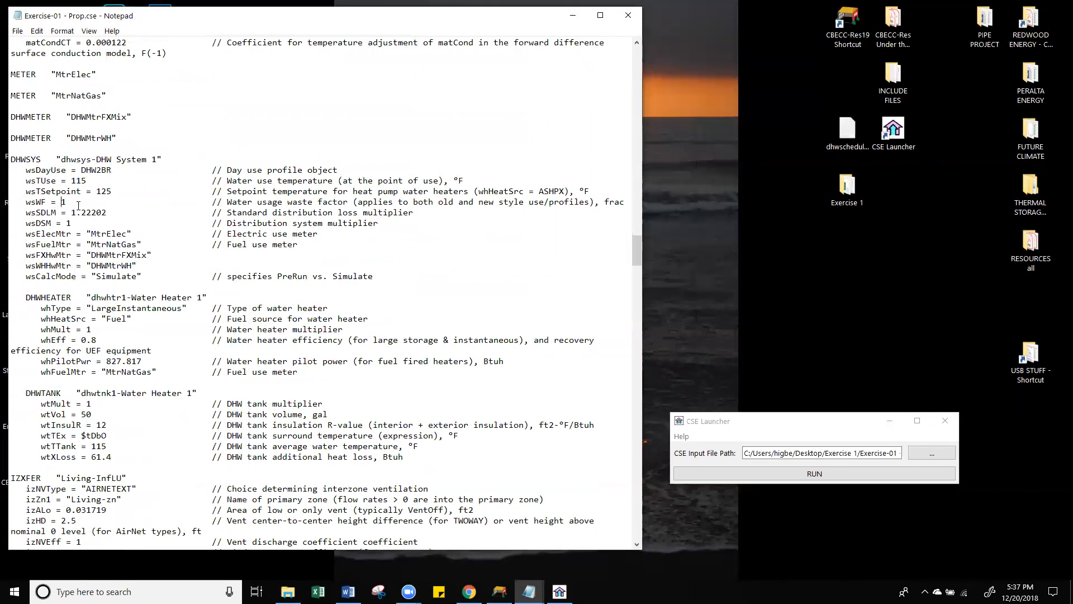
pyautogui.scroll(-2, 79, 206)
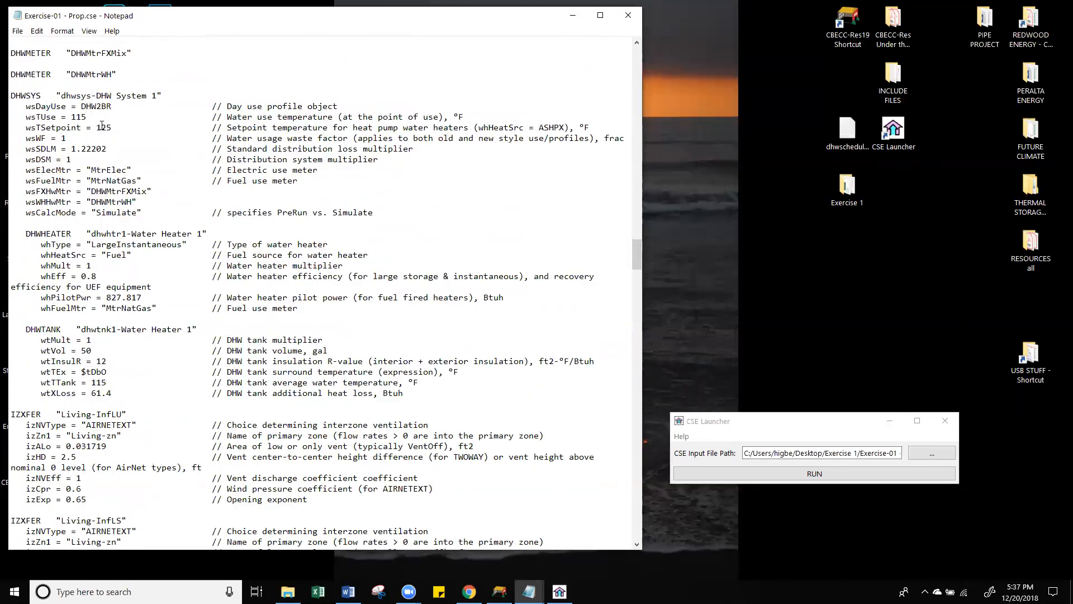
pyautogui.moveTo(114, 128); pyautogui.dragTo(21, 128)
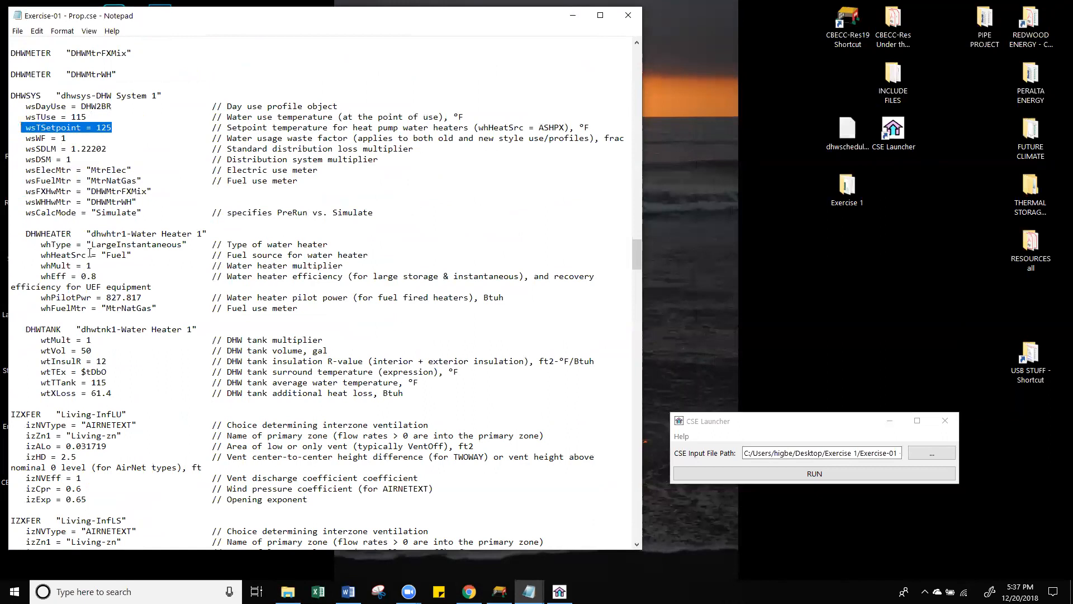
pyautogui.click(113, 125)
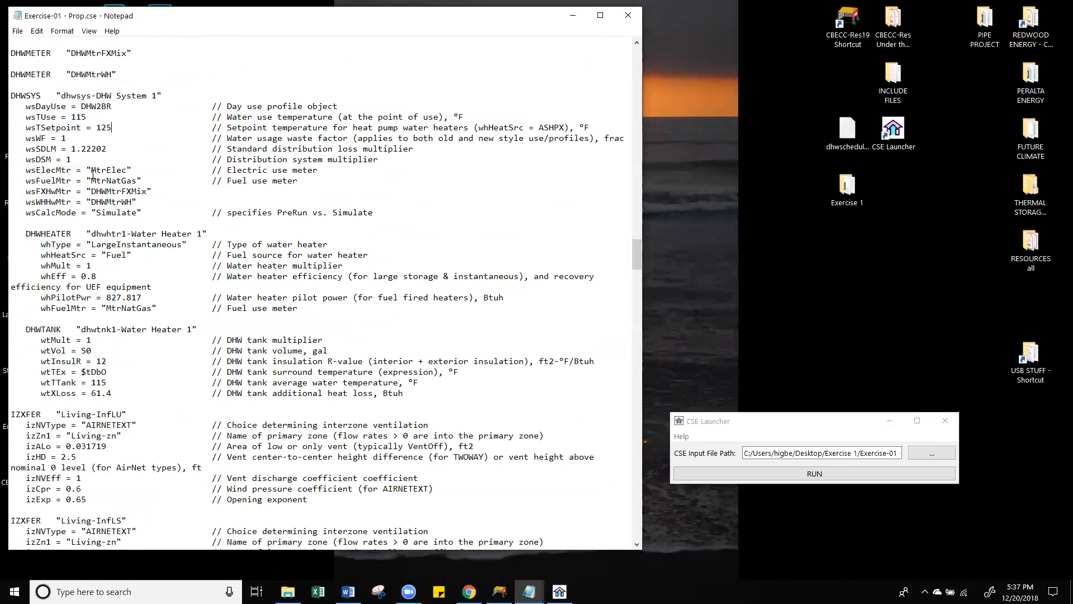
# Open dhwschedule.txt from the desktop, compare its ALTER DHWSYS and wsTSetpoint lines with the DHWSYS block in Exercise-01 - Prop.cse, and close it.
pyautogui.doubleClick(848, 130)
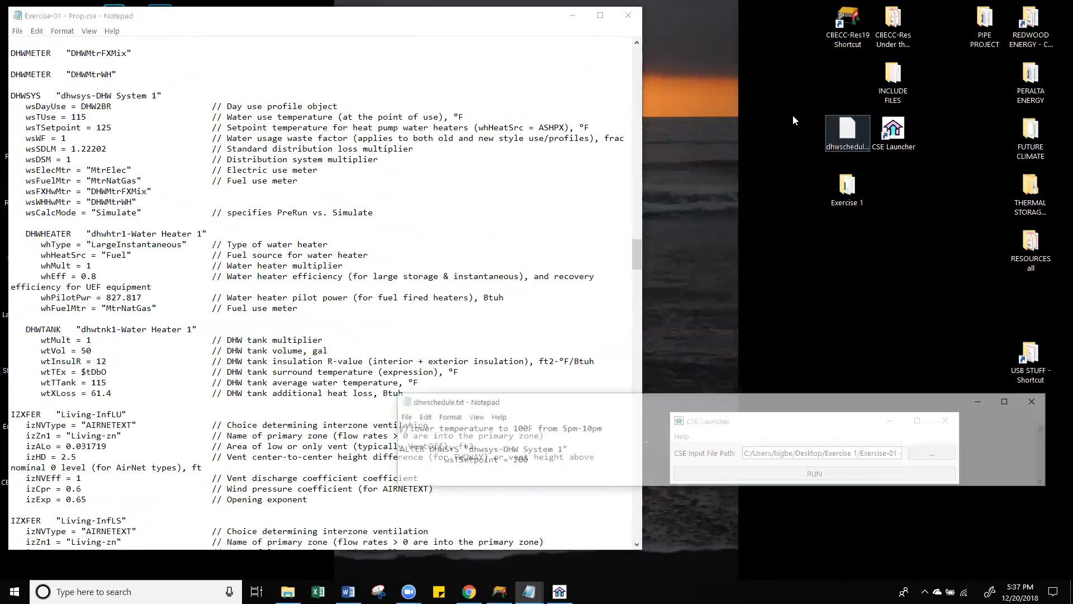
pyautogui.moveTo(754, 401); pyautogui.dragTo(743, 305)
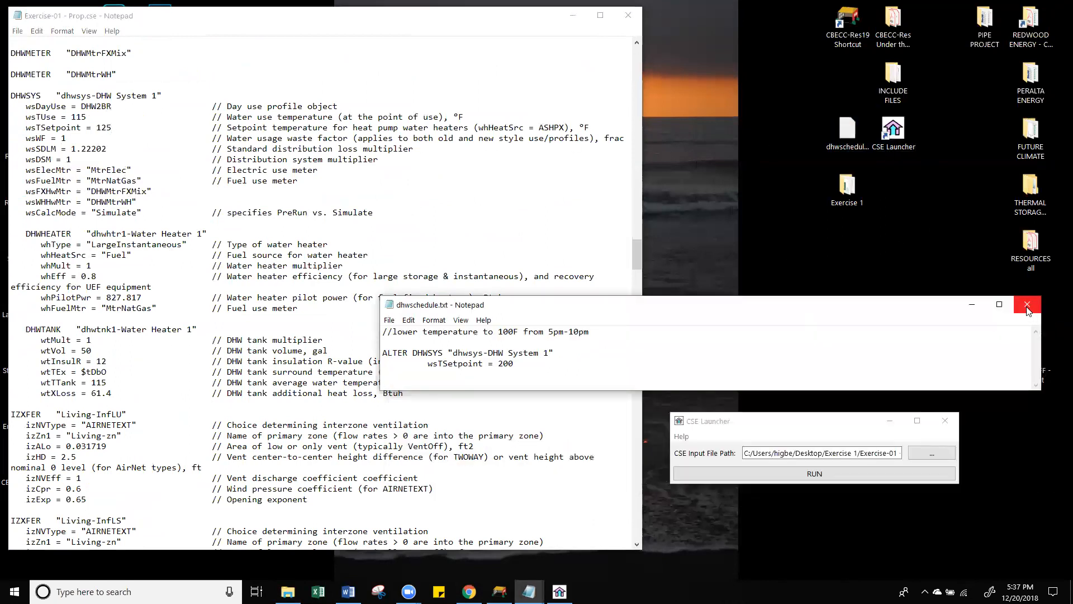
pyautogui.moveTo(544, 364); pyautogui.dragTo(430, 366)
pyautogui.click(162, 191)
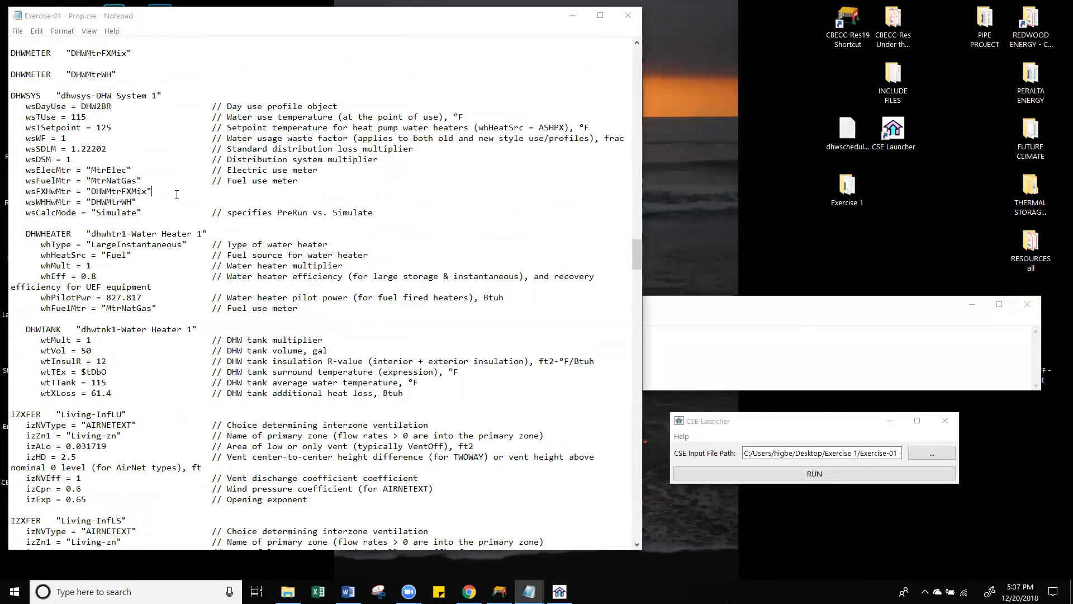
pyautogui.moveTo(889, 308); pyautogui.dragTo(909, 233)
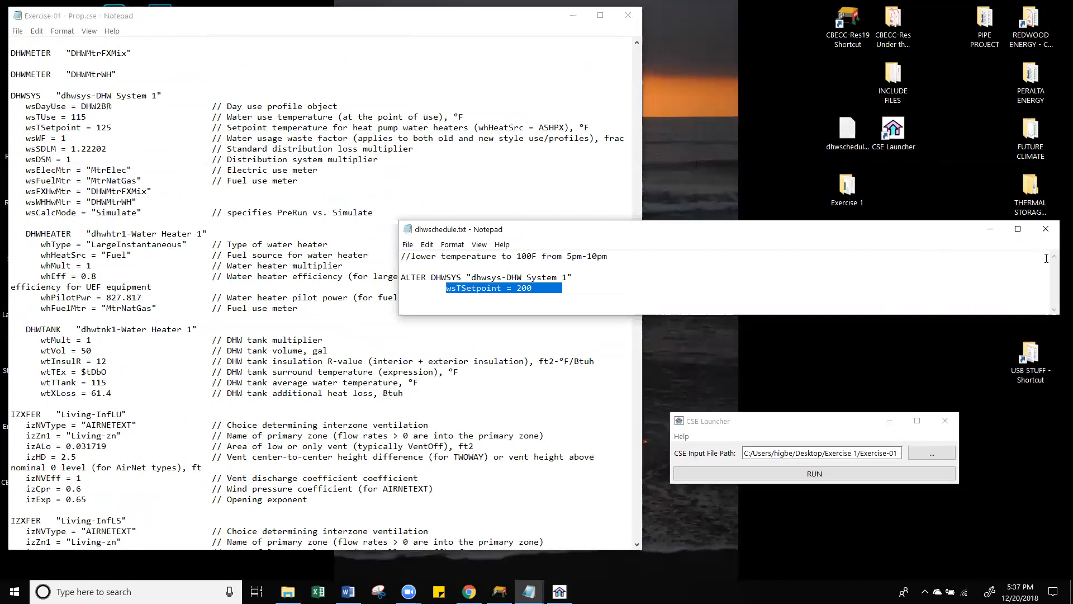
pyautogui.moveTo(1060, 266); pyautogui.dragTo(733, 266)
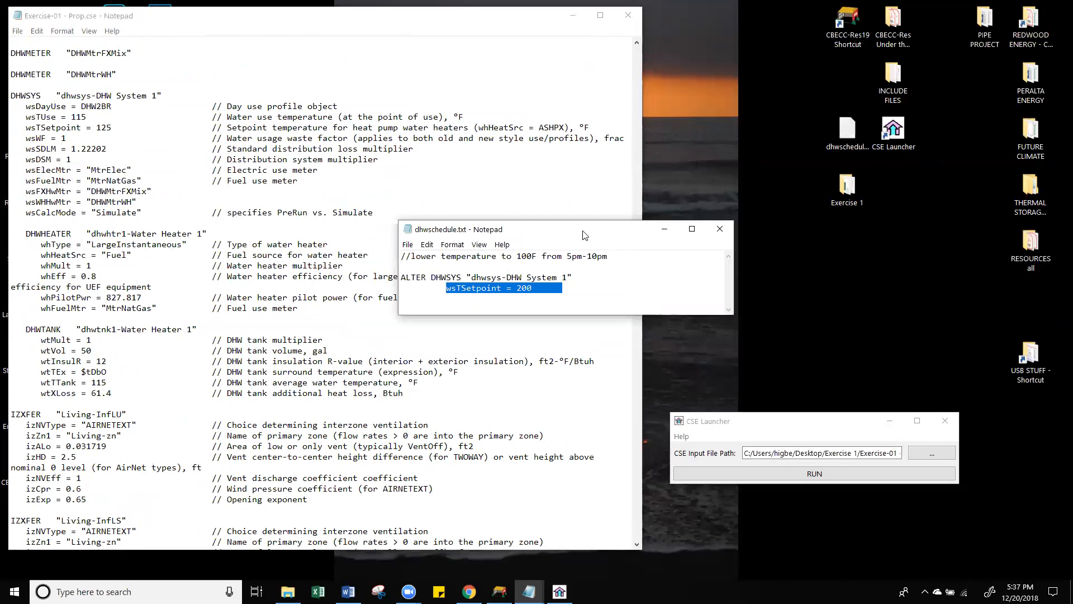
pyautogui.moveTo(584, 235); pyautogui.dragTo(847, 271)
pyautogui.moveTo(669, 313); pyautogui.dragTo(850, 317)
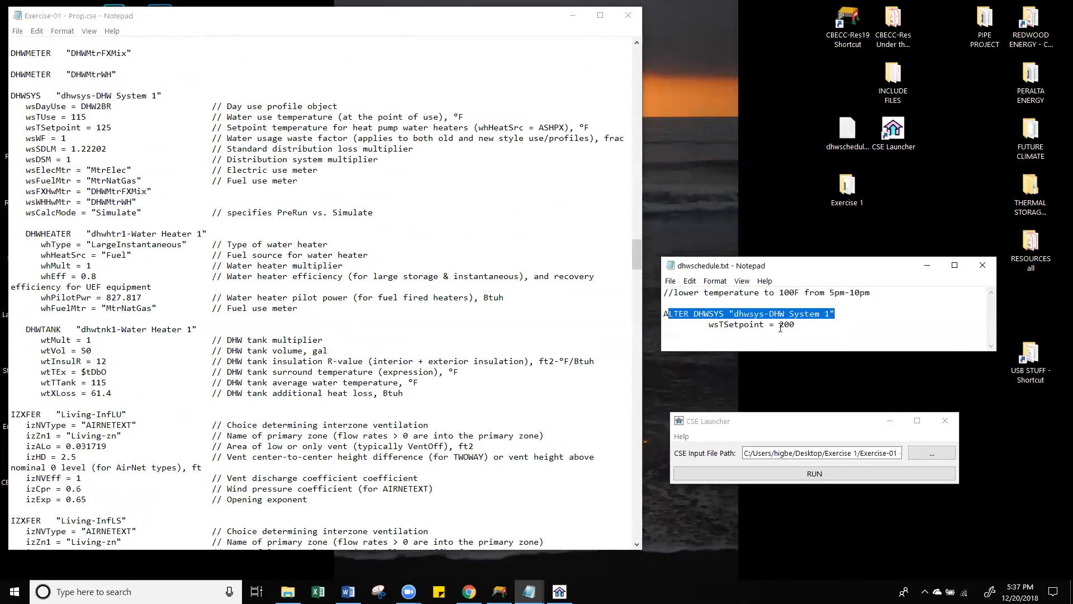
pyautogui.click(704, 325)
pyautogui.moveTo(713, 326); pyautogui.dragTo(815, 327)
pyautogui.click(865, 334)
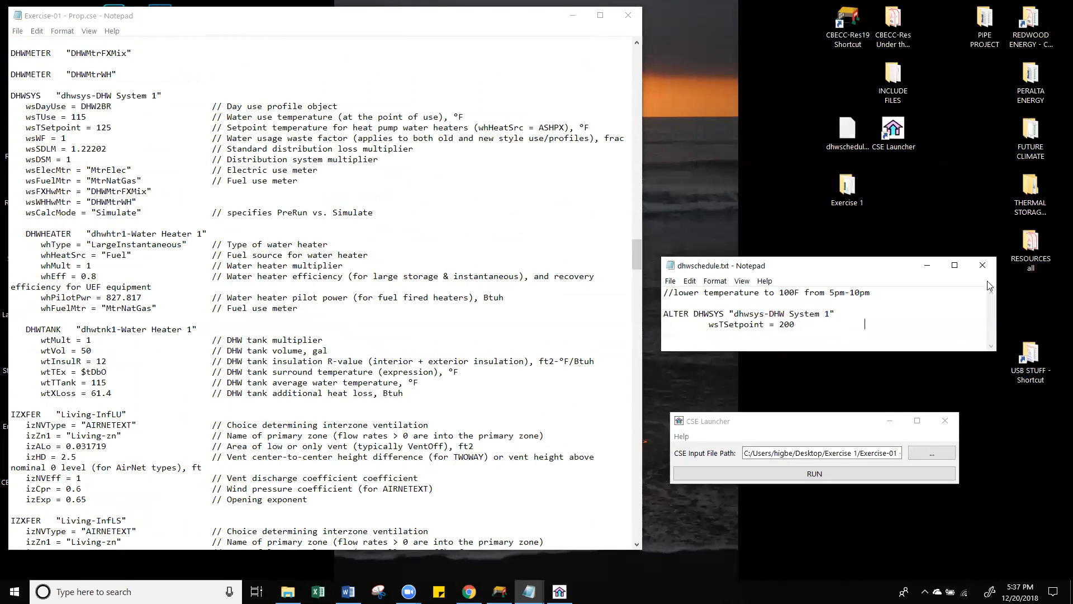
pyautogui.click(986, 267)
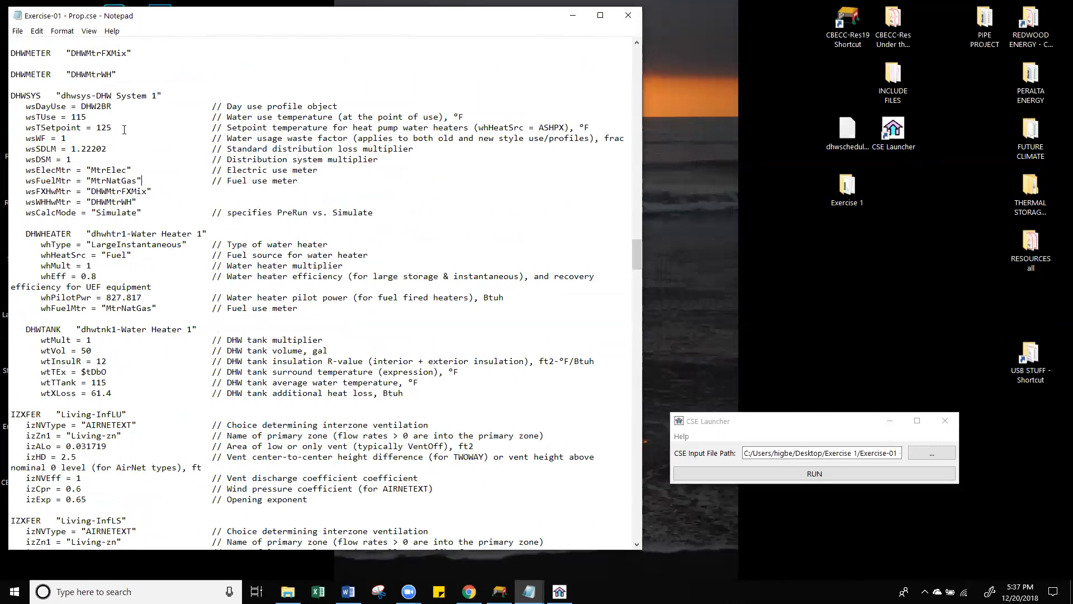
# Try 200 as the wsTSetpoint value in the DHWSYS block and put 125 back.
pyautogui.press('BackSpace')
pyautogui.press('BackSpace')
pyautogui.press('BackSpace')
pyautogui.write('200')
pyautogui.press('BackSpace')
pyautogui.press('BackSpace')
pyautogui.press('BackSpace')
pyautogui.write('125')
# Save Exercise-01 - Prop.cse under its existing name.
pyautogui.click(18, 31)
pyautogui.click(40, 81)
pyautogui.click(532, 47)
pyautogui.click(17, 31)
pyautogui.click(41, 62)
# Run Exercise-01 - Prop.cse in CSE Launcher and arrange the run output and launcher windows so both are readable.
pyautogui.click(845, 473)
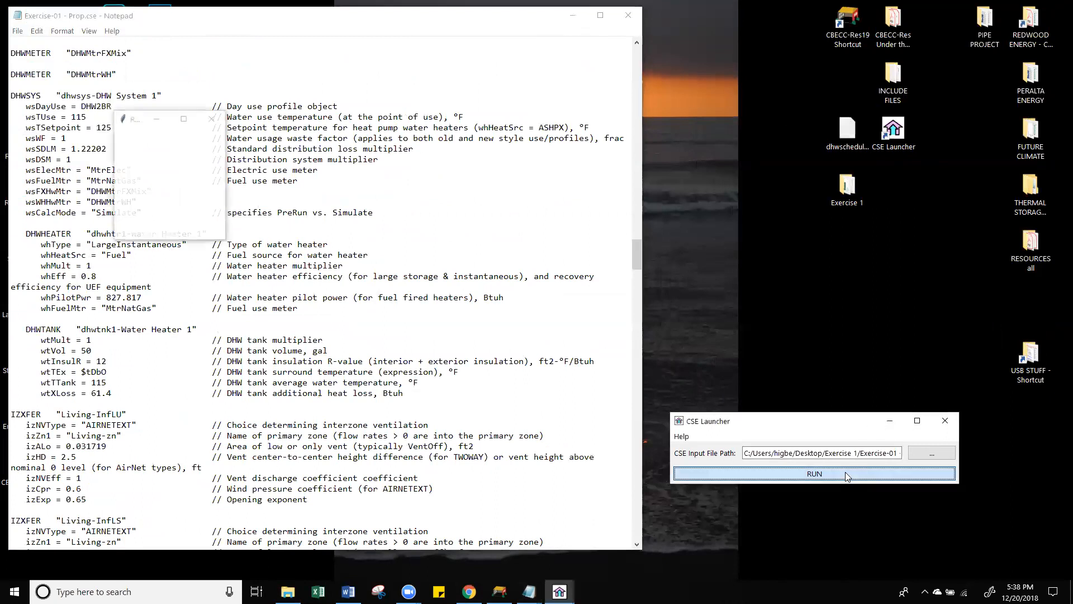
pyautogui.moveTo(452, 114); pyautogui.dragTo(562, 38)
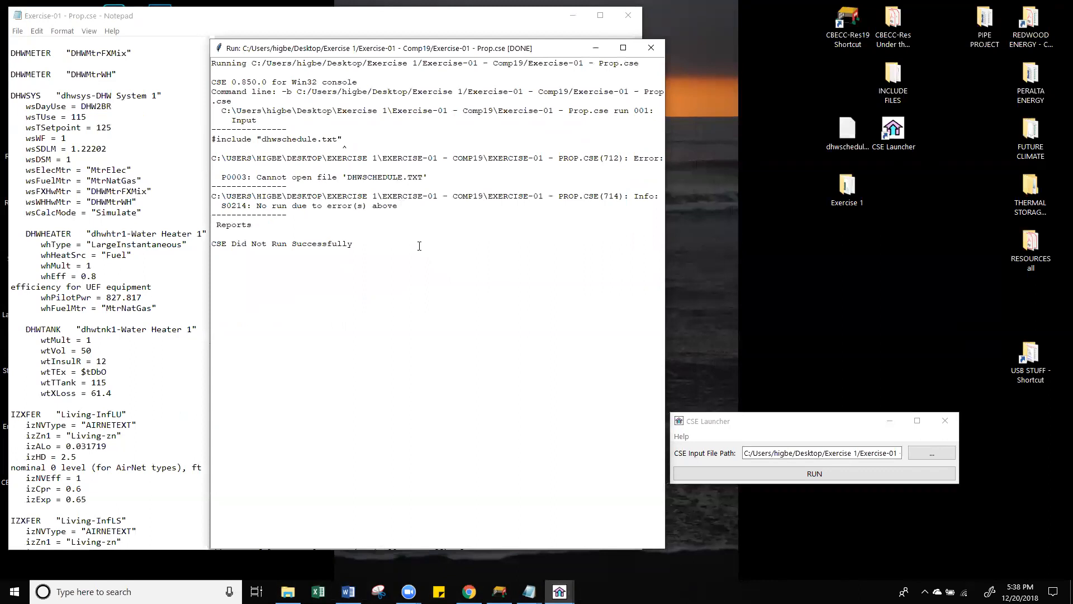
pyautogui.moveTo(566, 48); pyautogui.dragTo(588, 42)
pyautogui.moveTo(838, 413); pyautogui.dragTo(898, 440)
pyautogui.doubleClick(897, 439)
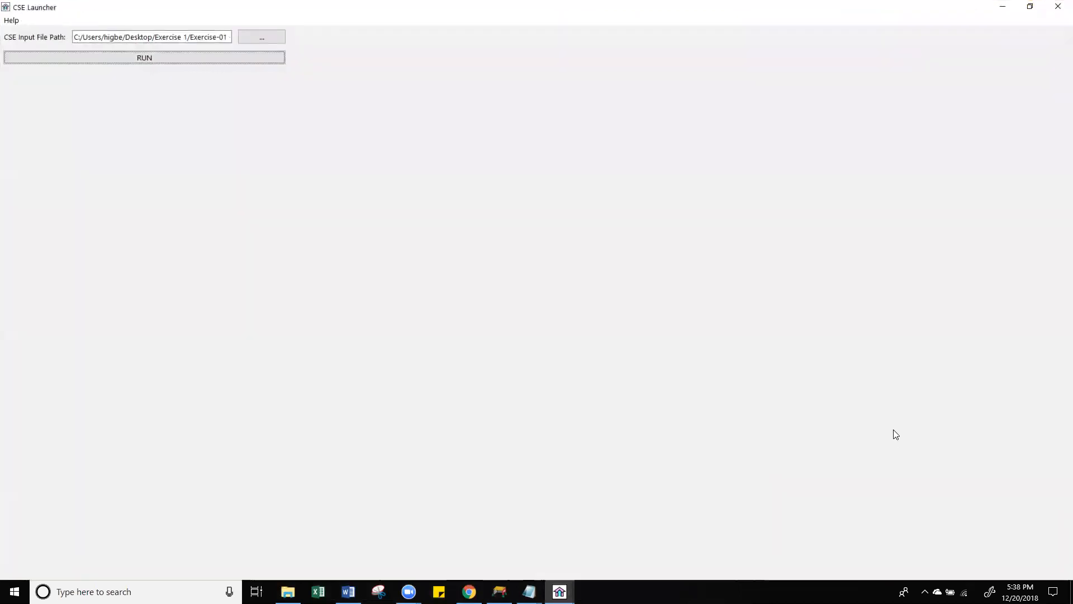
pyautogui.doubleClick(837, 11)
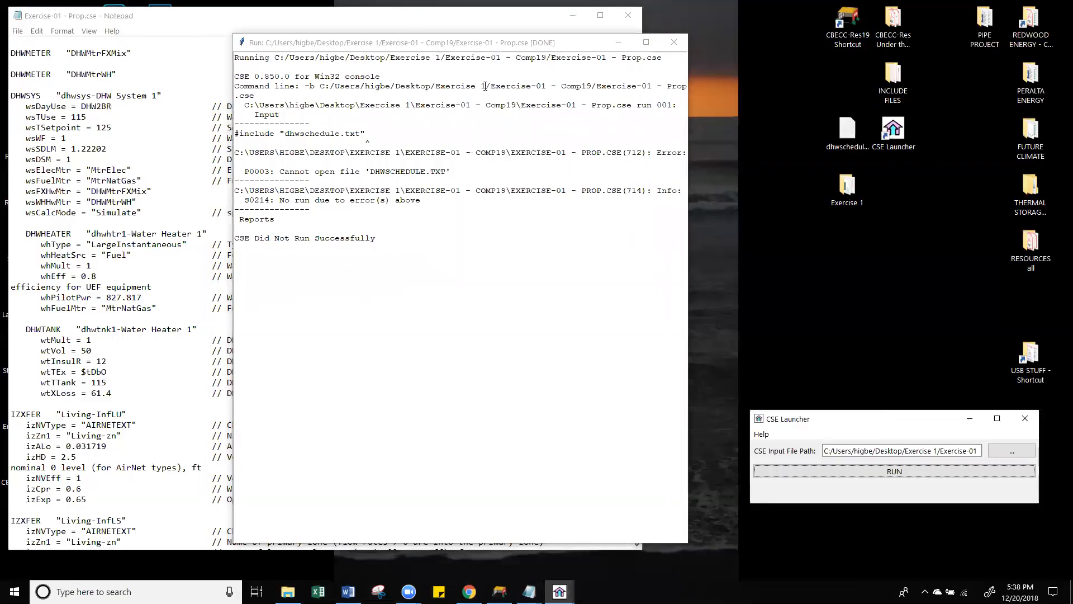
pyautogui.moveTo(648, 53); pyautogui.dragTo(713, 60)
# Check the run output's final status and the file named in its error message, and close the output window.
pyautogui.moveTo(441, 245); pyautogui.dragTo(326, 254)
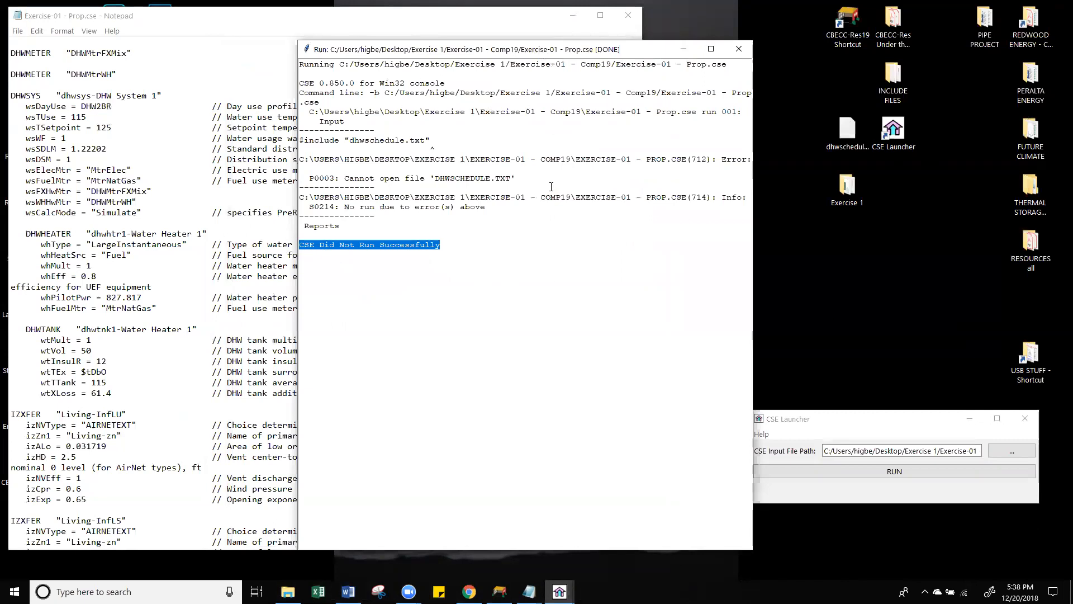
pyautogui.moveTo(525, 178); pyautogui.dragTo(431, 176)
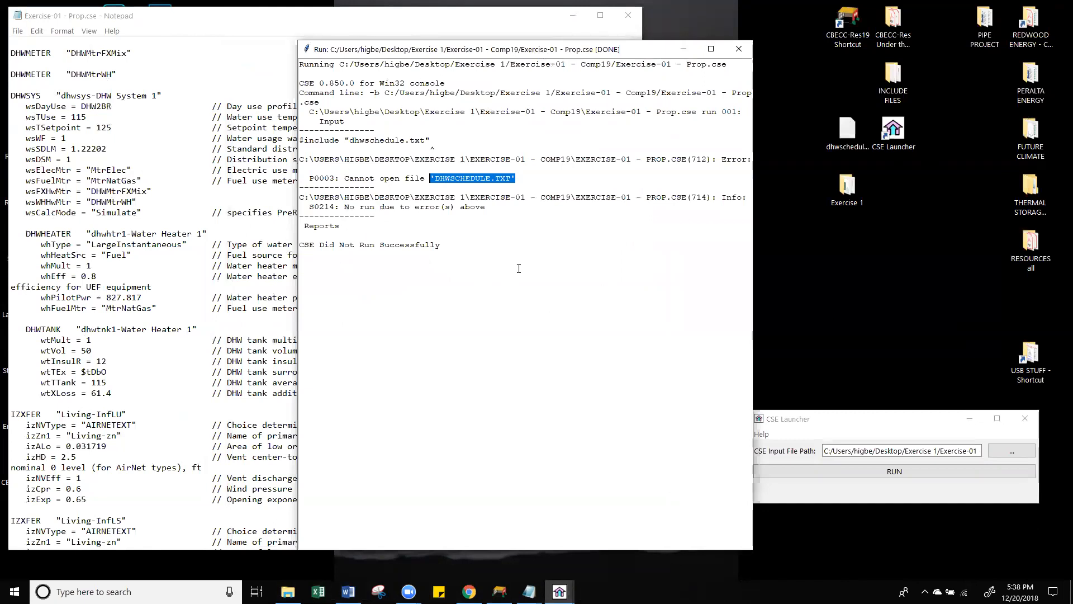
pyautogui.click(487, 253)
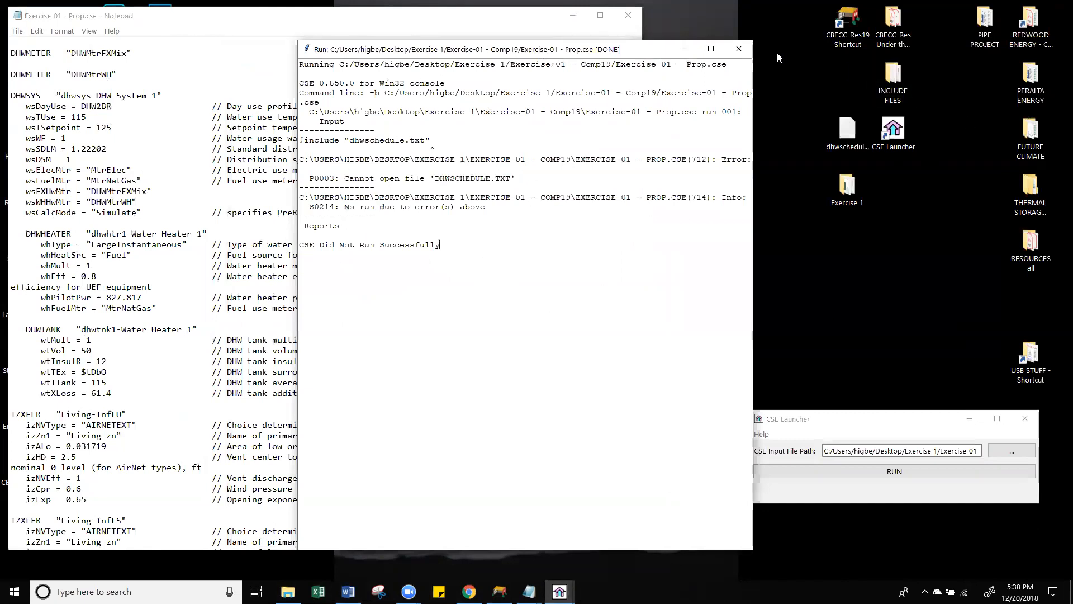
pyautogui.click(747, 51)
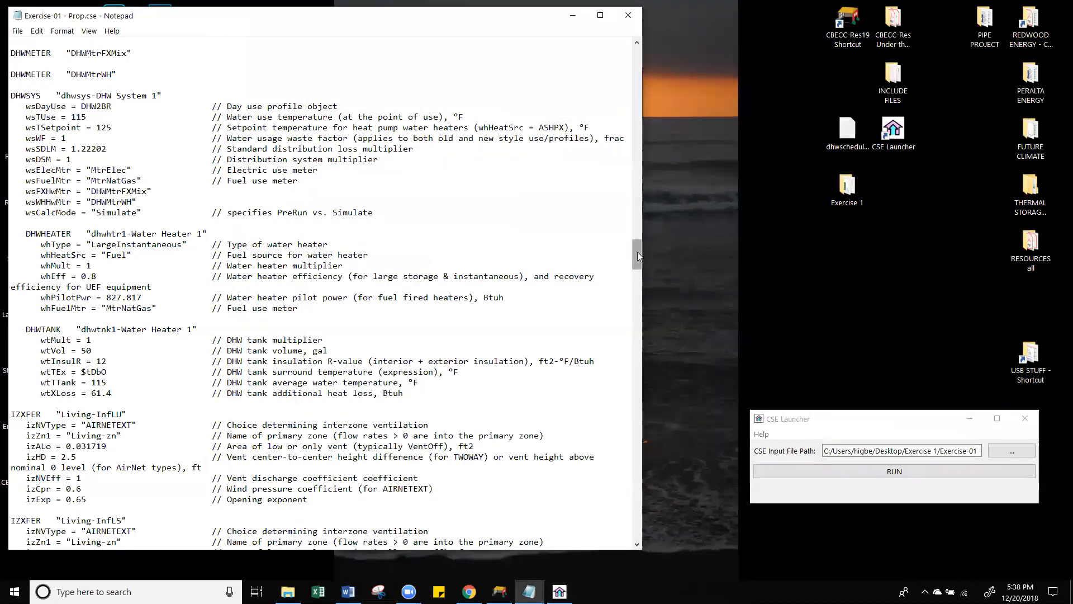
# Search Exercise-01 - Prop.cse for "dhwschedule" to locate its #include line near the end of the file.
pyautogui.moveTo(634, 254); pyautogui.dragTo(652, 55)
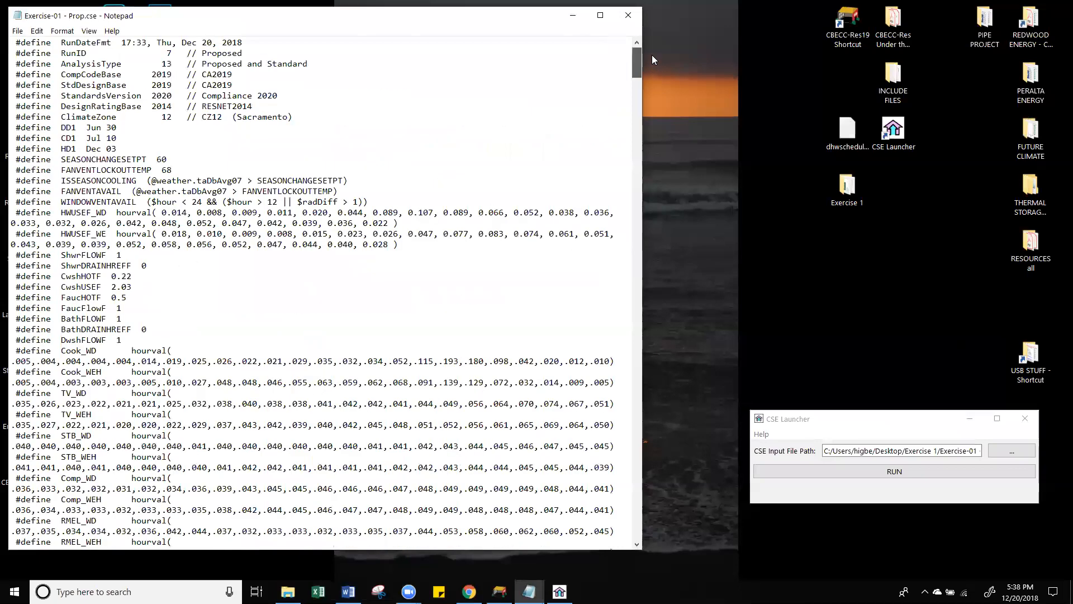
pyautogui.scroll(-14, 195, 346)
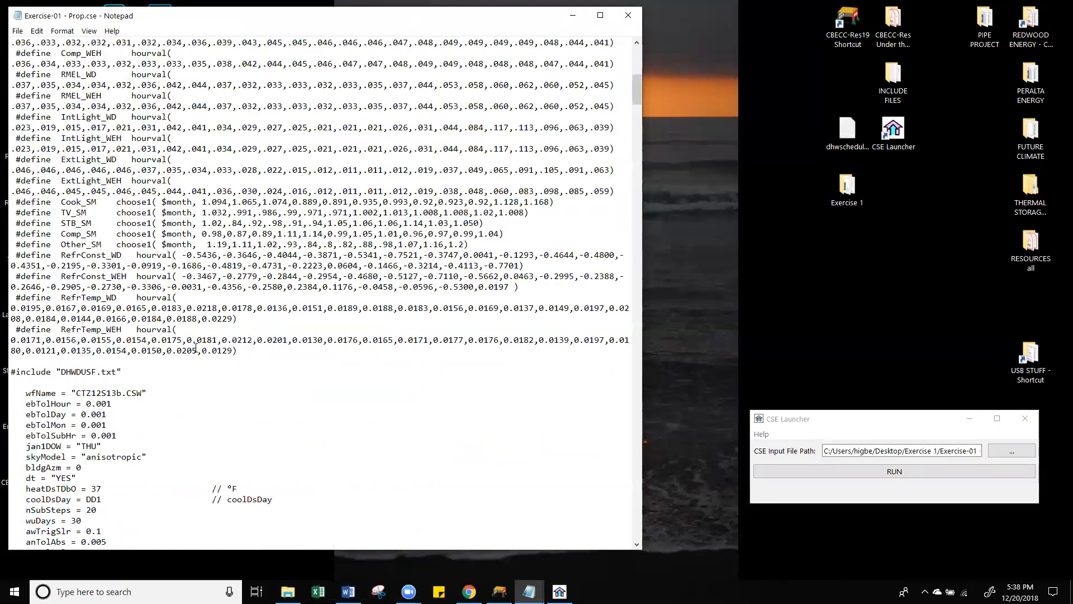
pyautogui.scroll(-7, 195, 347)
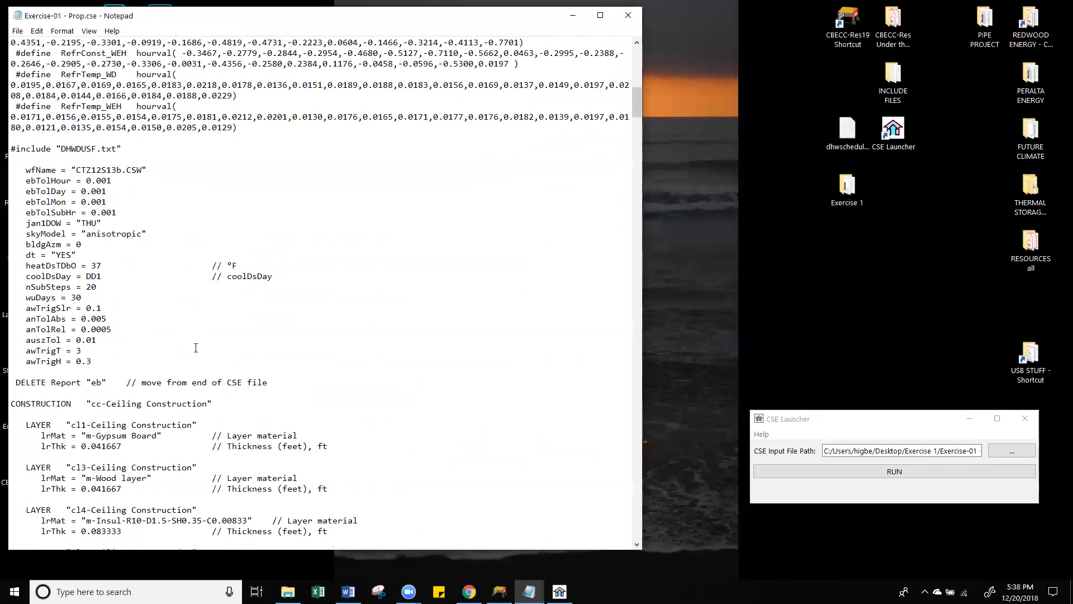
pyautogui.hotkey('ctrl', 'f')
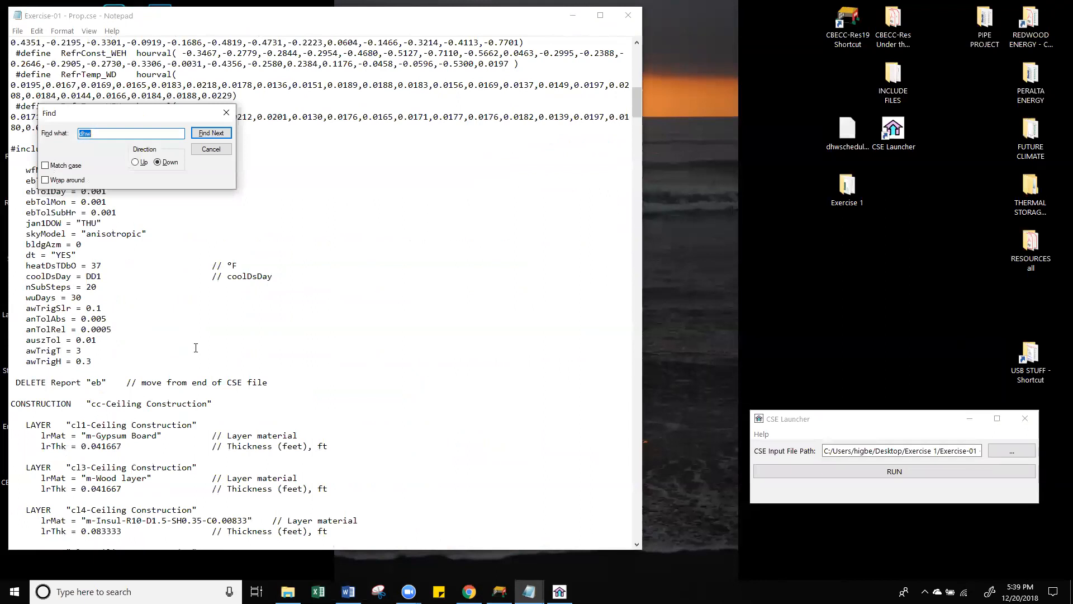
pyautogui.write('dhwschedule')
pyautogui.press('Return')
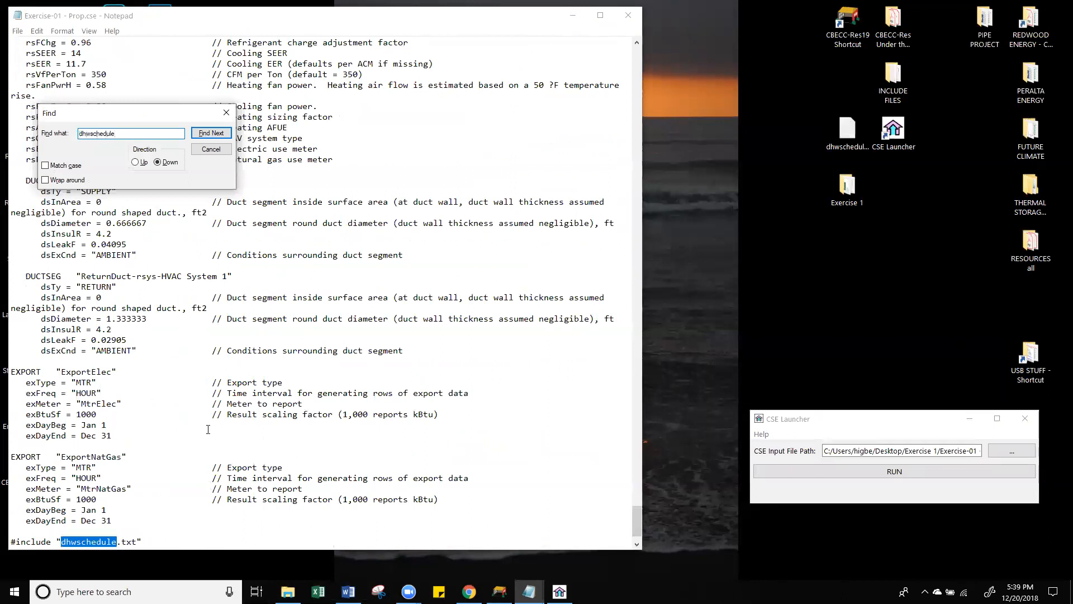
pyautogui.click(255, 168)
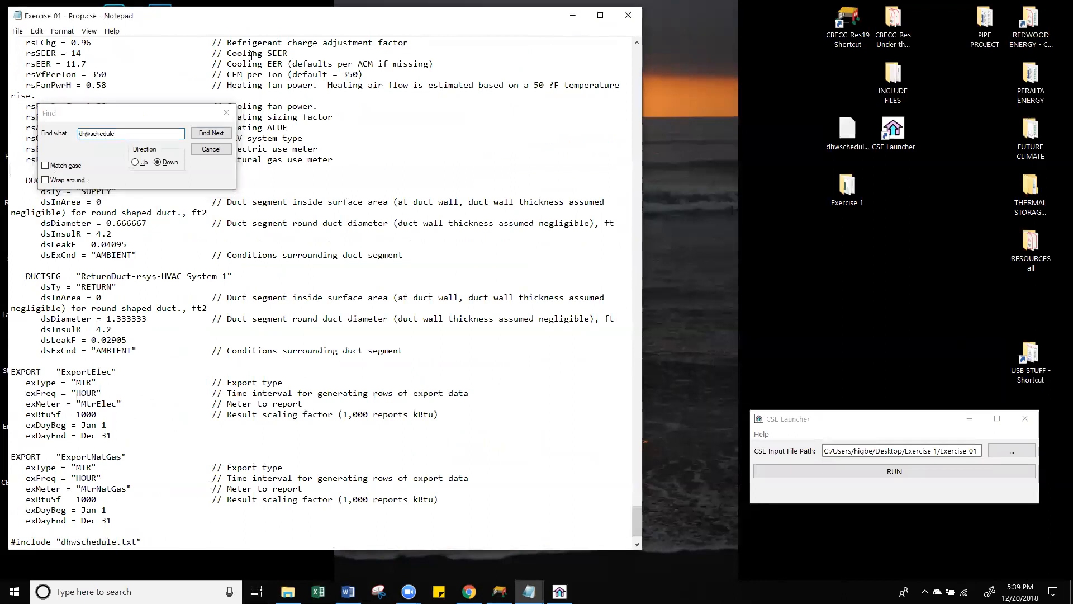
pyautogui.click(226, 112)
pyautogui.scroll(-2, 164, 364)
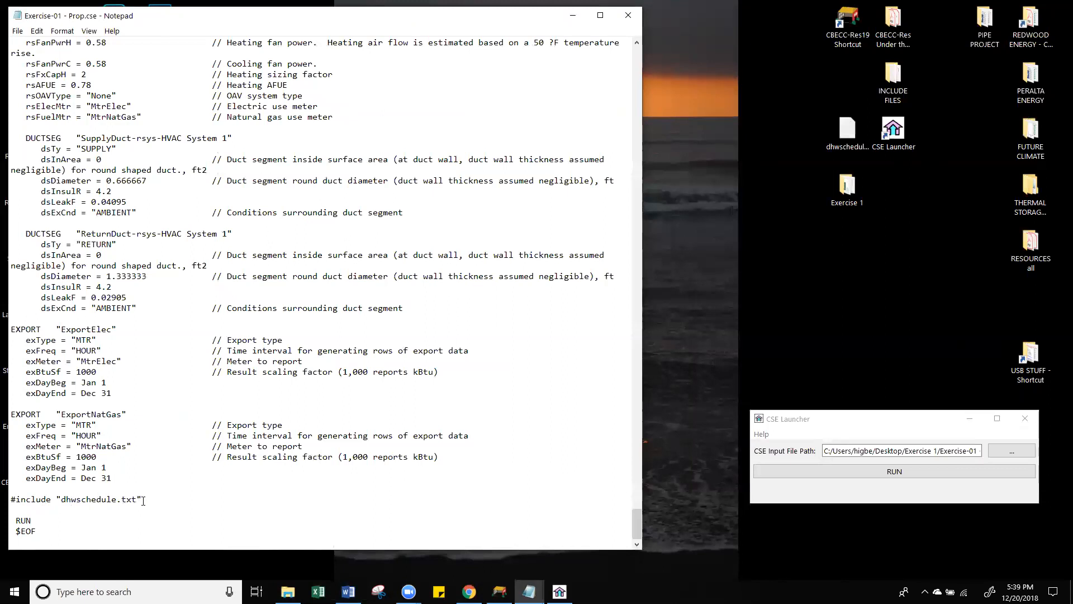
# Delete the #include "dhwschedule.txt" line near the end of Exercise-01 - Prop.cse and save the file.
pyautogui.moveTo(143, 501); pyautogui.dragTo(88, 360)
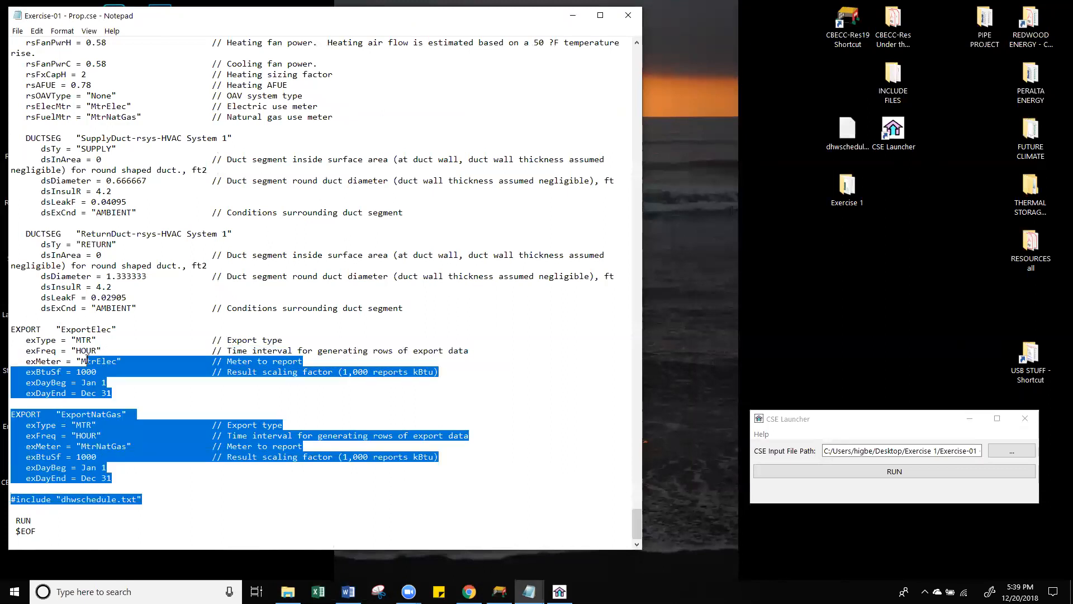
pyautogui.click(87, 361)
pyautogui.moveTo(54, 509); pyautogui.dragTo(14, 499)
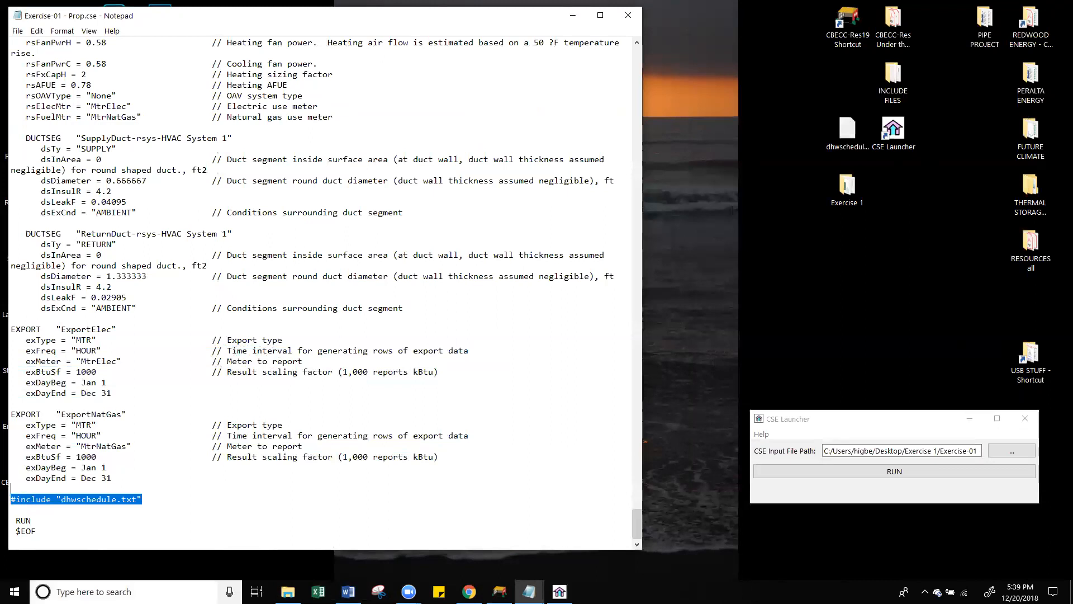
pyautogui.press('Delete')
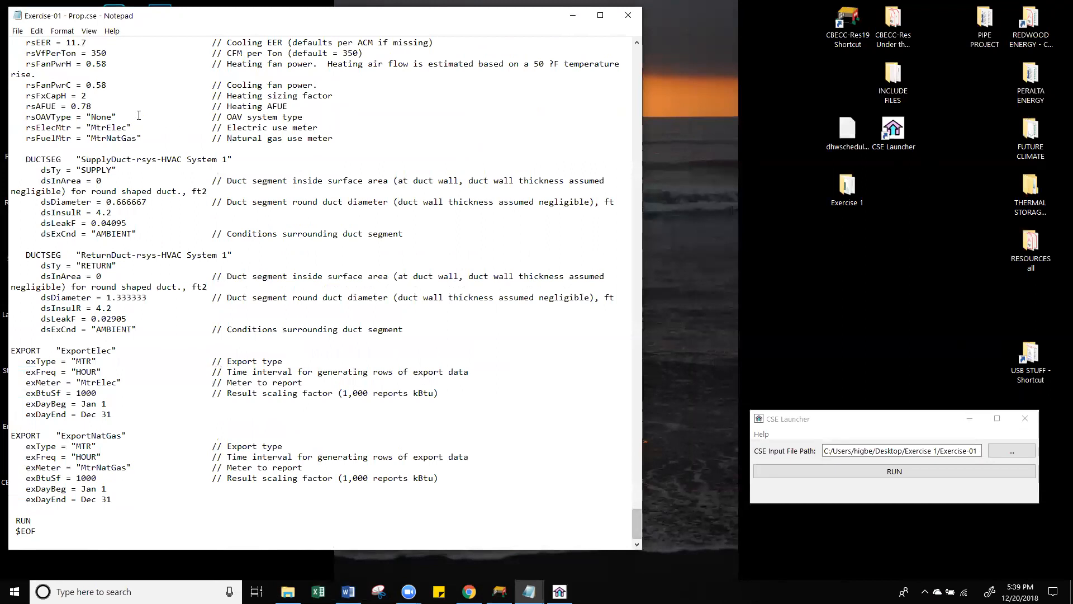
pyautogui.click(17, 30)
pyautogui.click(35, 68)
# Run Exercise-01 - Prop.cse in CSE Launcher and shift the run output window beside the launcher.
pyautogui.click(898, 469)
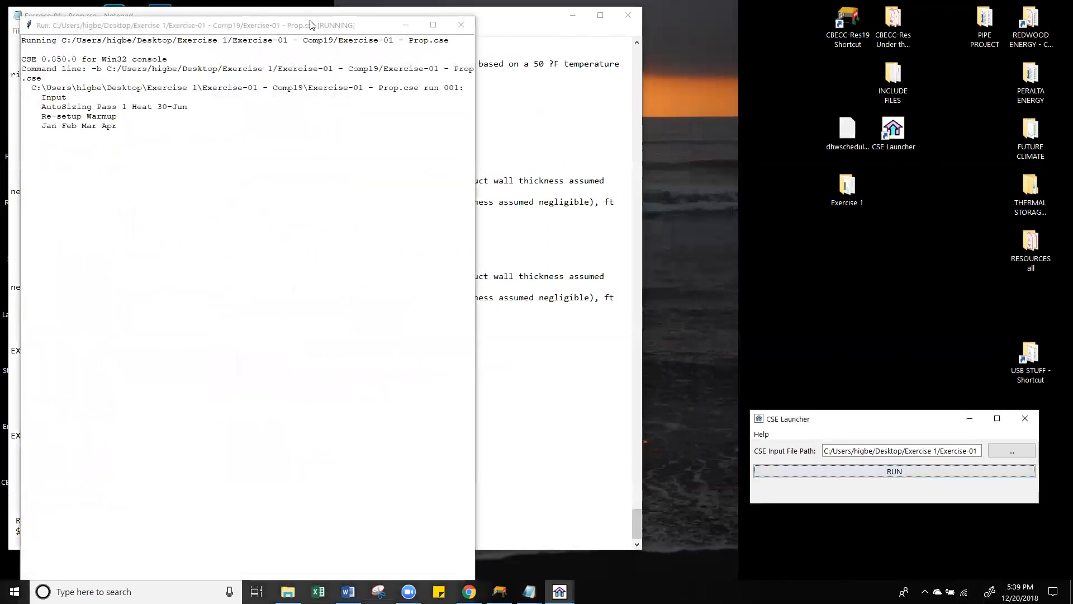
pyautogui.moveTo(390, 21); pyautogui.dragTo(637, 22)
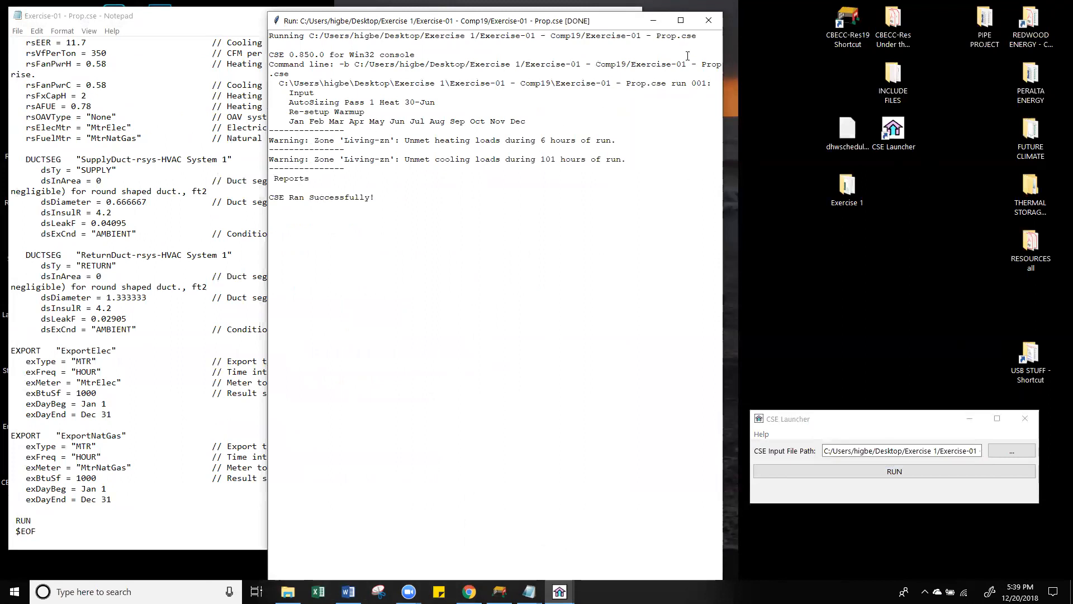
pyautogui.click(848, 134)
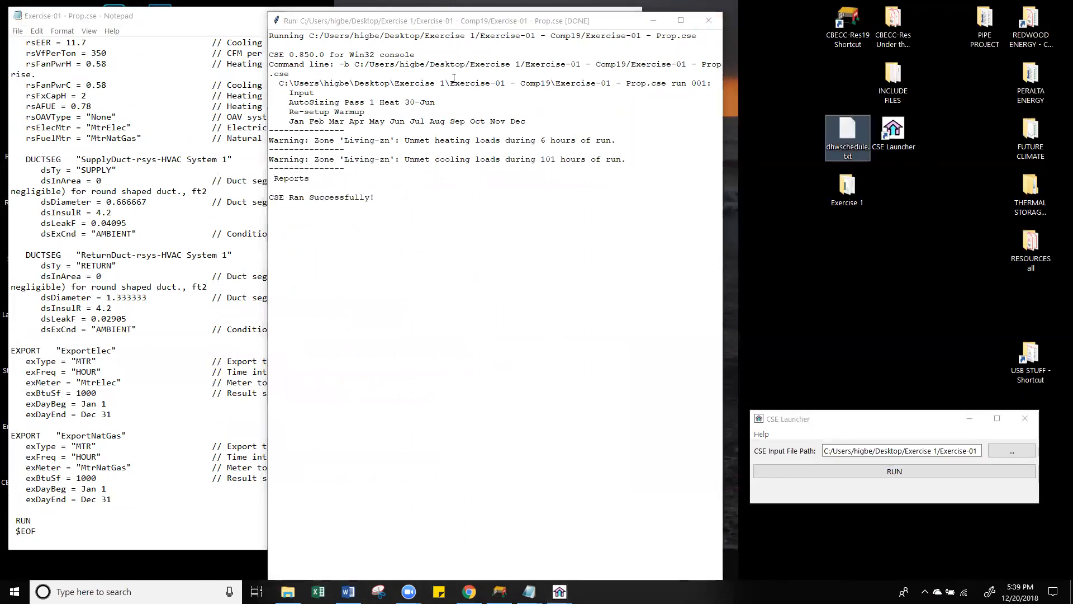
# Move the Exercise 1 folder icon above dhwschedule.txt on the desktop and open EXERCISE-01 - PROP.CSV from its Exercise-01 - Comp19 subfolder, maximized.
pyautogui.moveTo(860, 192); pyautogui.dragTo(852, 100)
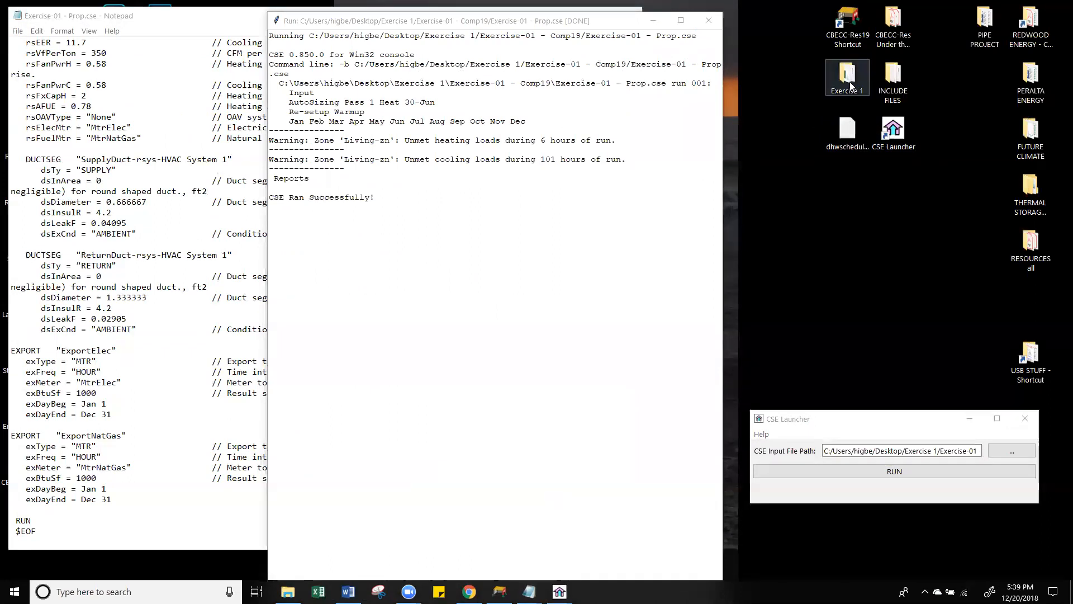
pyautogui.doubleClick(852, 99)
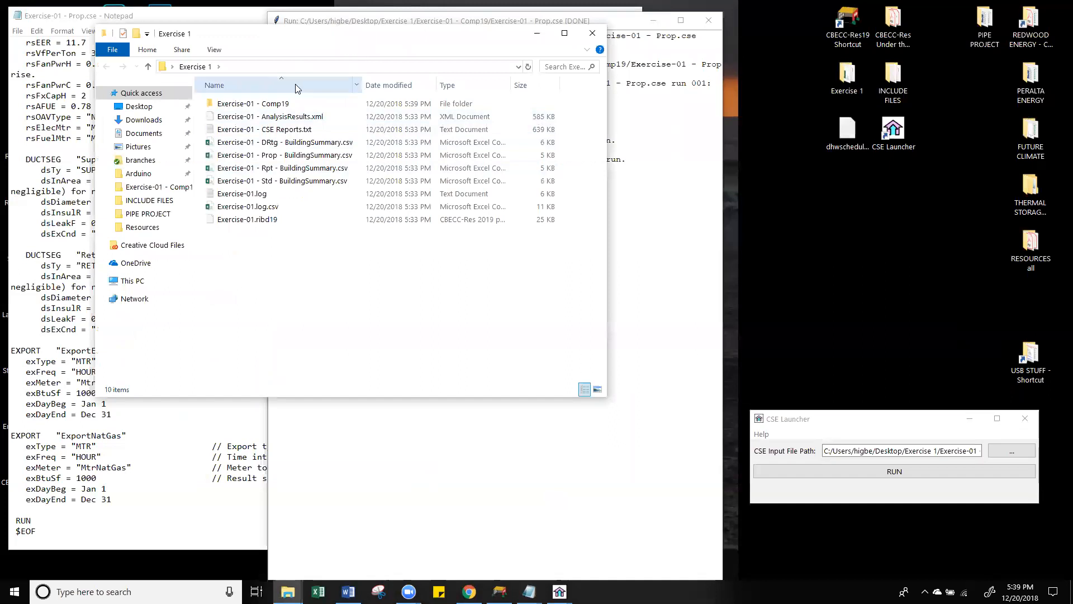
pyautogui.doubleClick(268, 103)
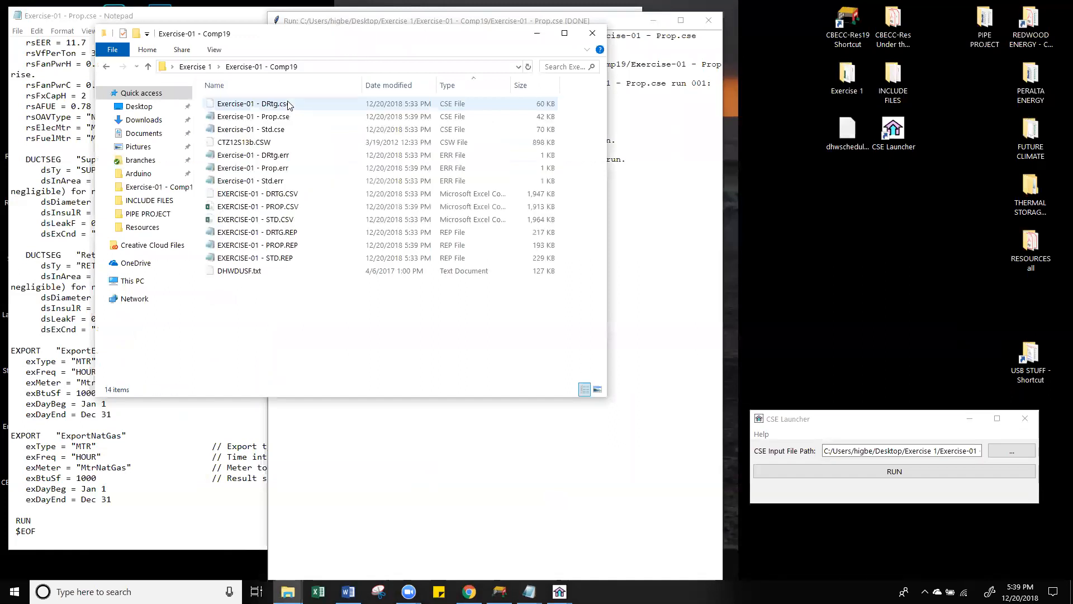
pyautogui.click(243, 205)
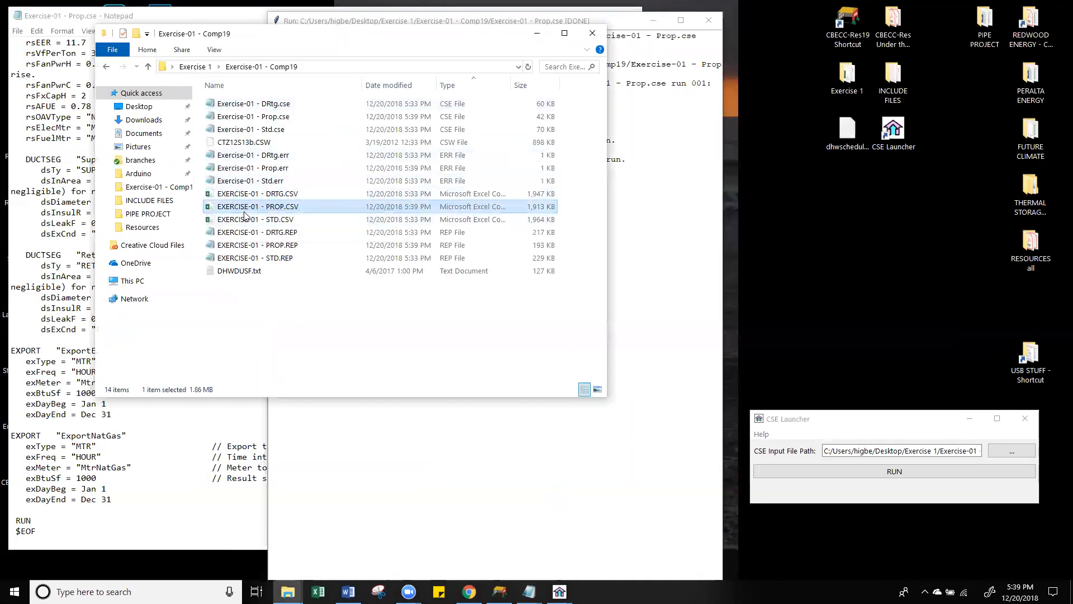
pyautogui.click(339, 350)
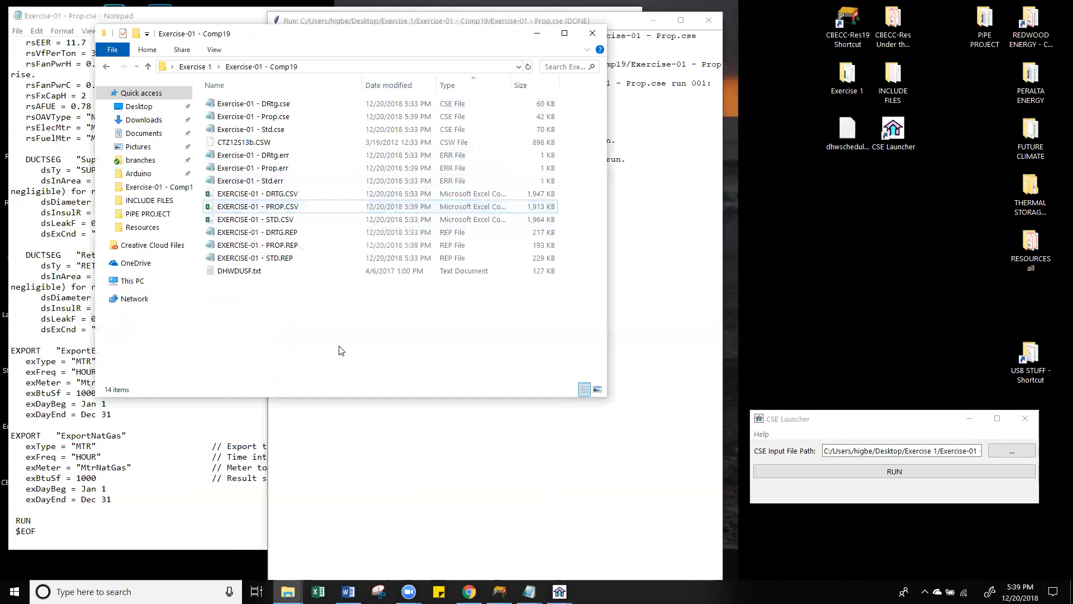
pyautogui.doubleClick(323, 207)
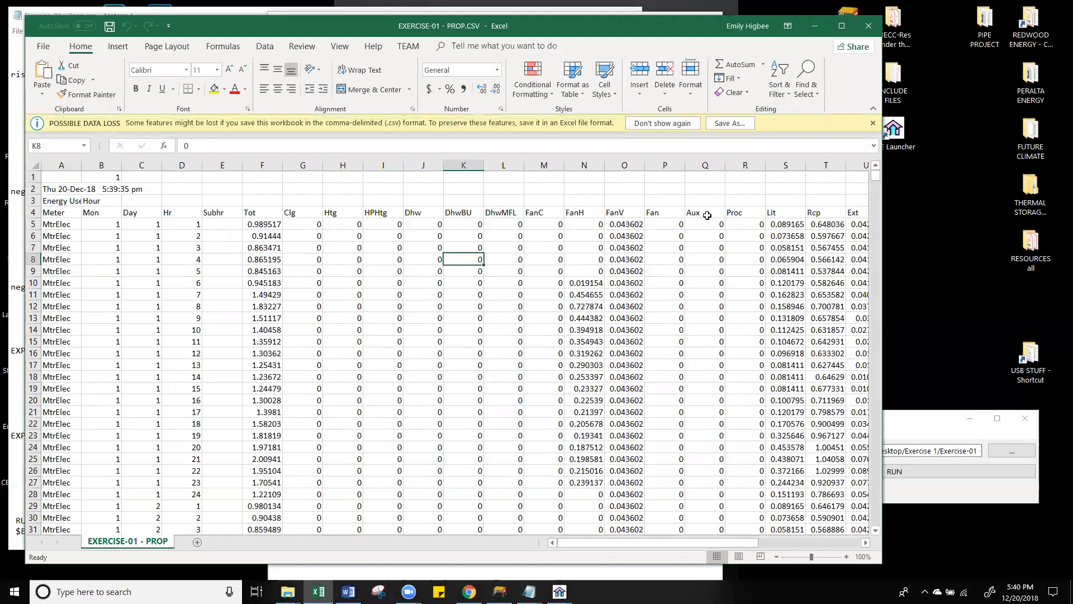
pyautogui.click(841, 25)
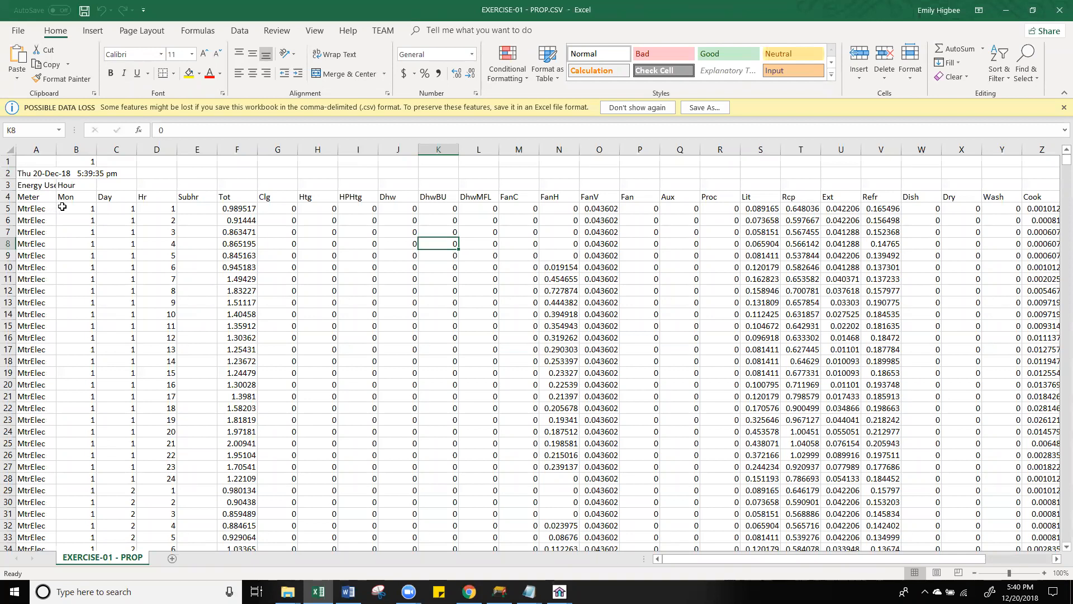
# Total the hourly Dhw column in cell J3 by summing J5:J8764.
pyautogui.click(553, 280)
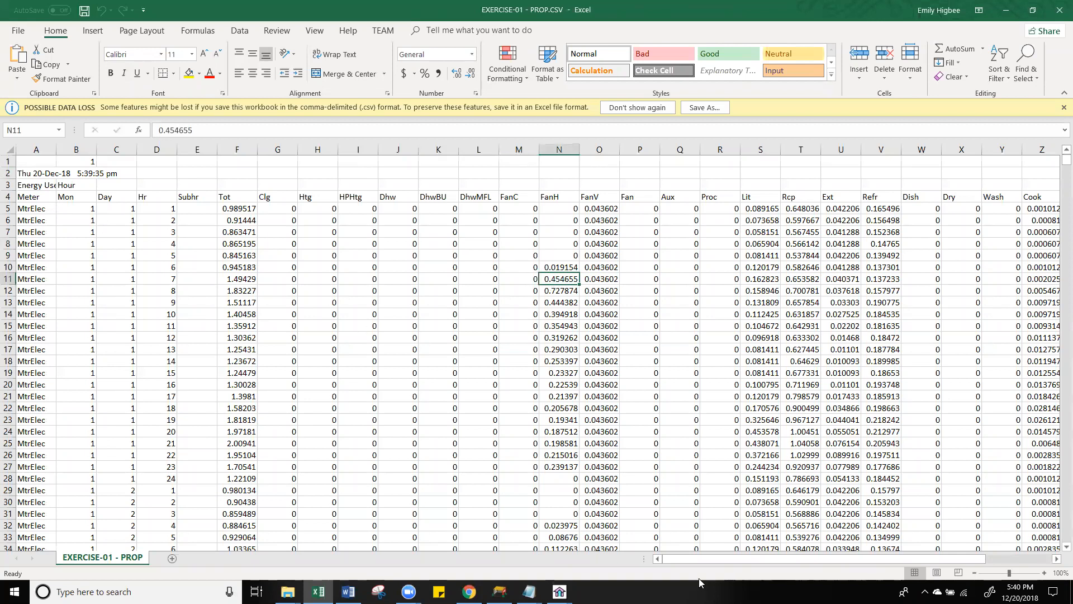
pyautogui.moveTo(691, 561); pyautogui.dragTo(701, 557)
pyautogui.click(363, 196)
pyautogui.click(360, 182)
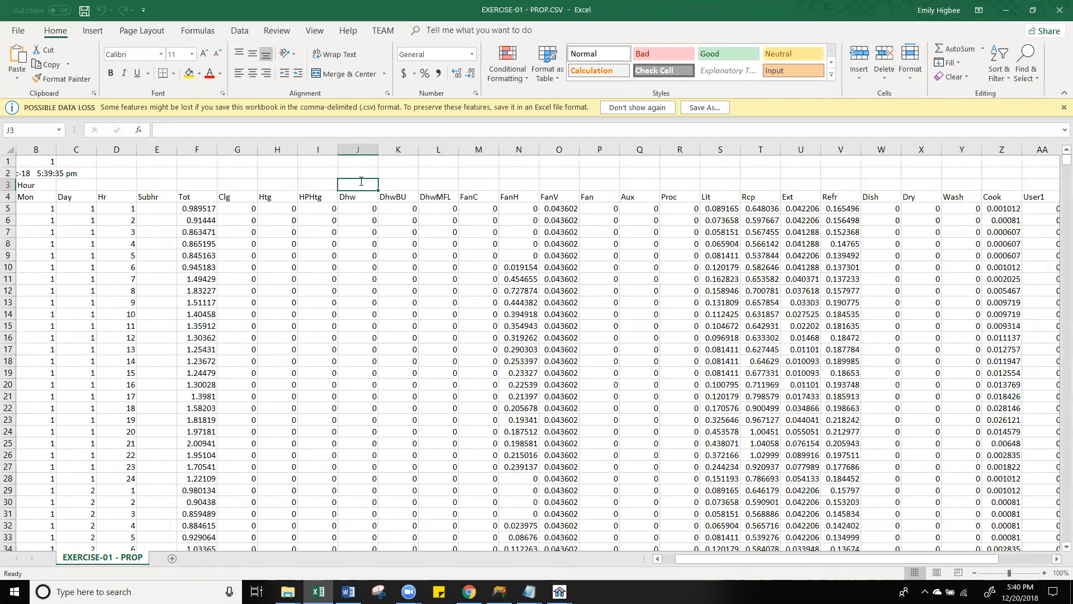
pyautogui.write('=sum9')
pyautogui.press('BackSpace')
pyautogui.write('(')
pyautogui.click(352, 205)
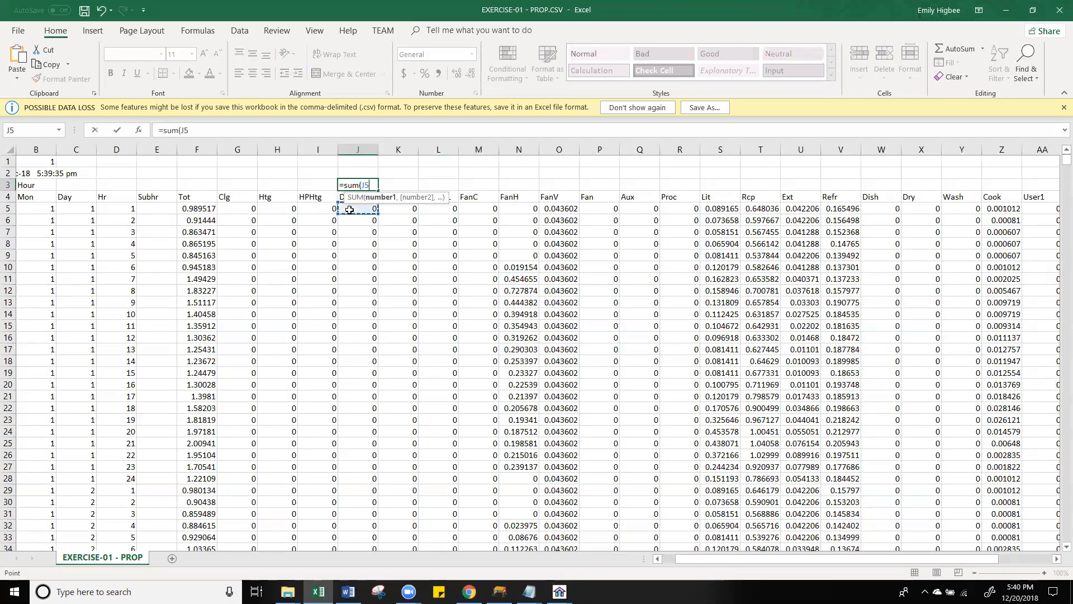
pyautogui.hotkey('ctrl', 'shift', 'Down')
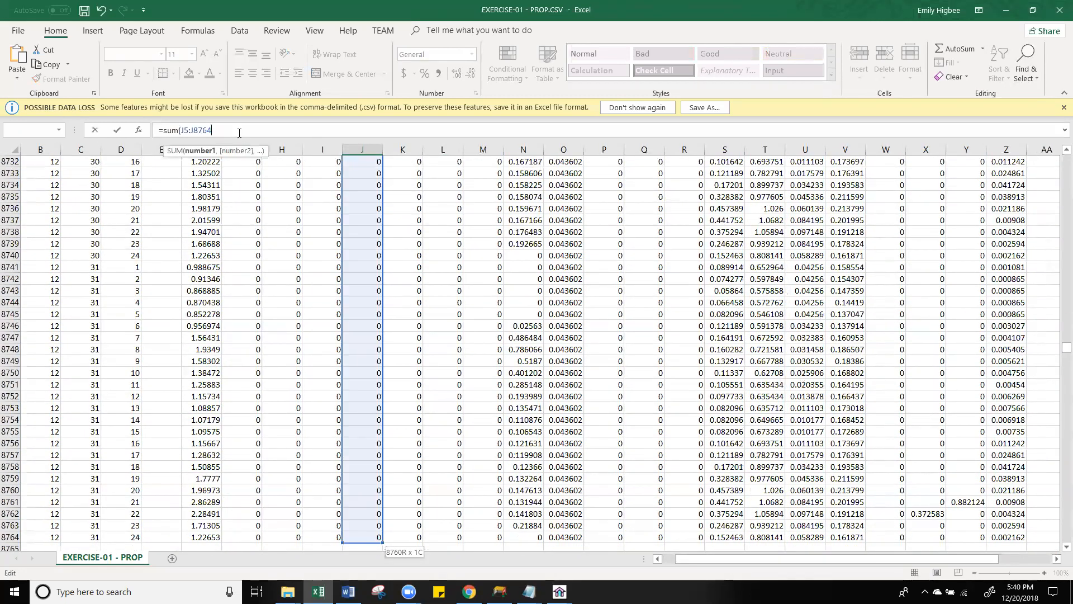
pyautogui.press('Return')
pyautogui.scroll(1, 394, 279)
pyautogui.click(355, 184)
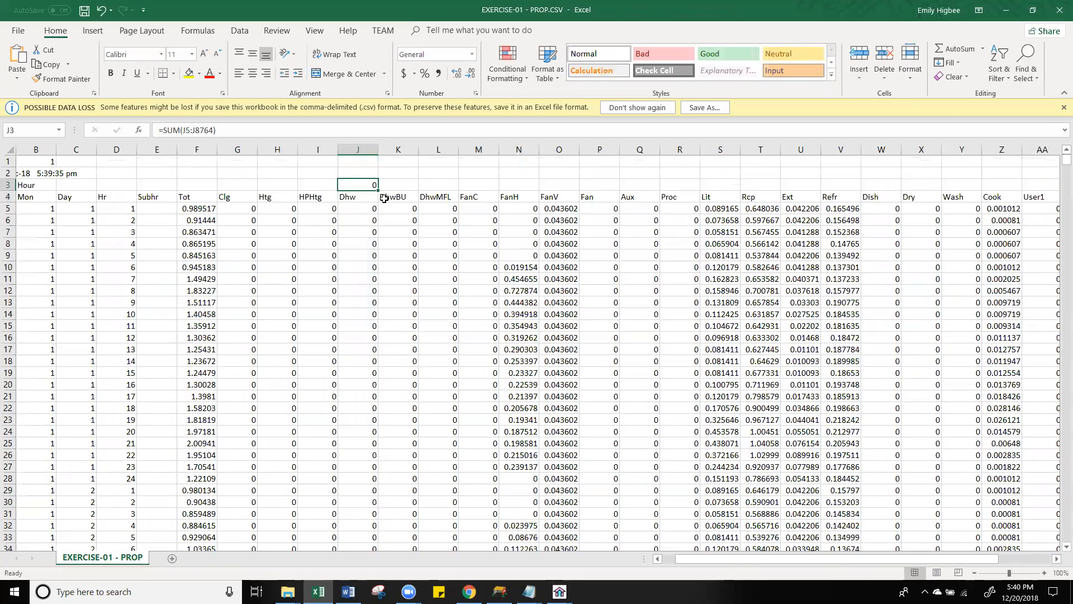
# Look over the hourly rows and the DhwBU column in EXERCISE-01 - PROP.CSV, and minimize the workbook.
pyautogui.scroll(-8, 946, 311)
pyautogui.moveTo(1065, 163); pyautogui.dragTo(978, 125)
pyautogui.click(400, 198)
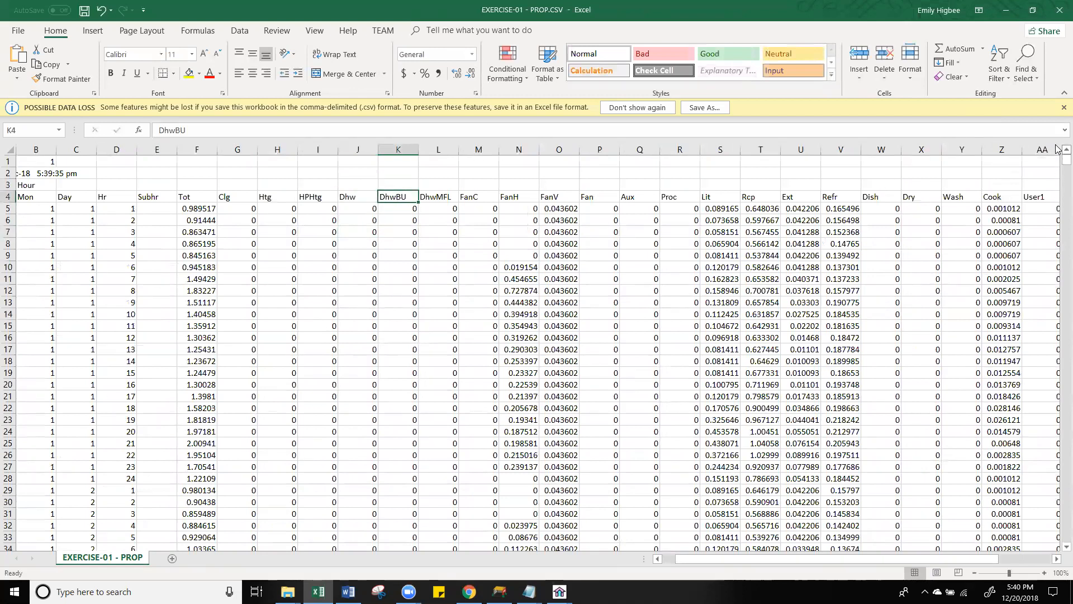
pyautogui.click(1006, 10)
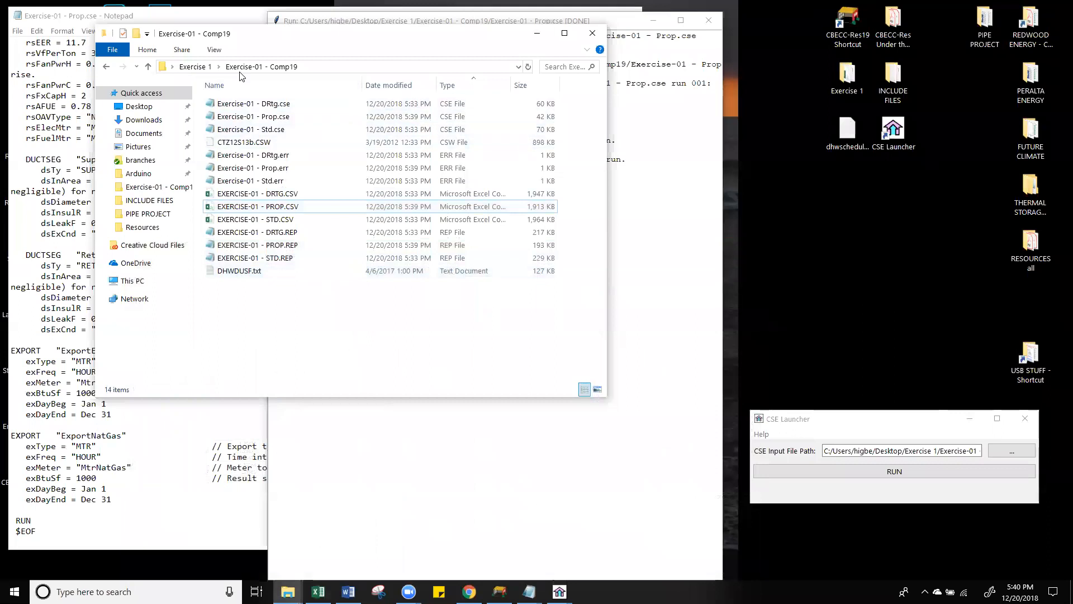
# Review the closing sections of Exercise-01 - Prop.cse in Notepad and close the file.
pyautogui.click(42, 181)
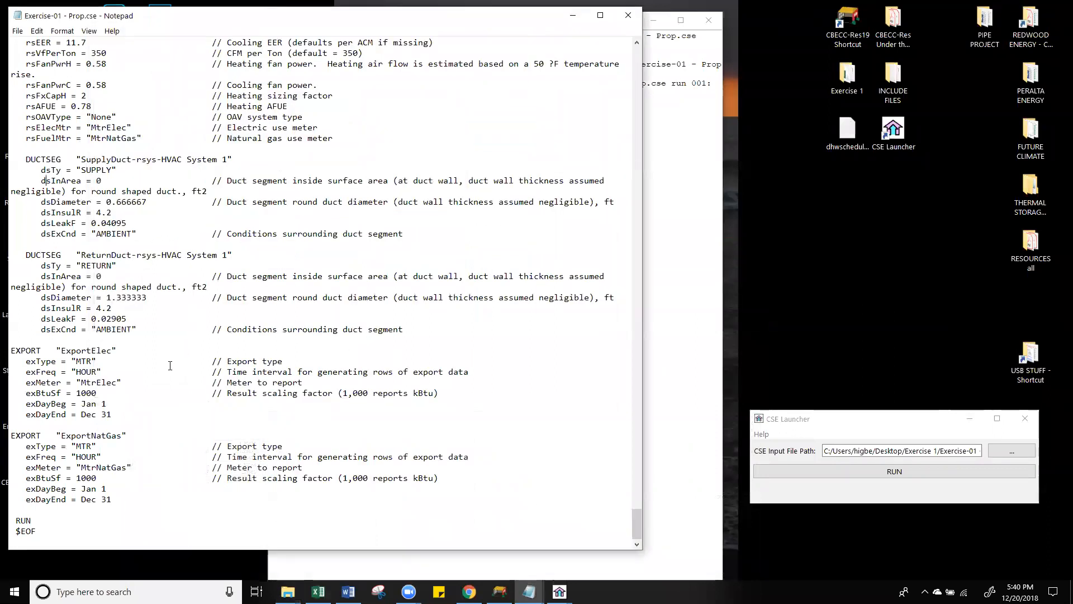
pyautogui.scroll(4, 170, 365)
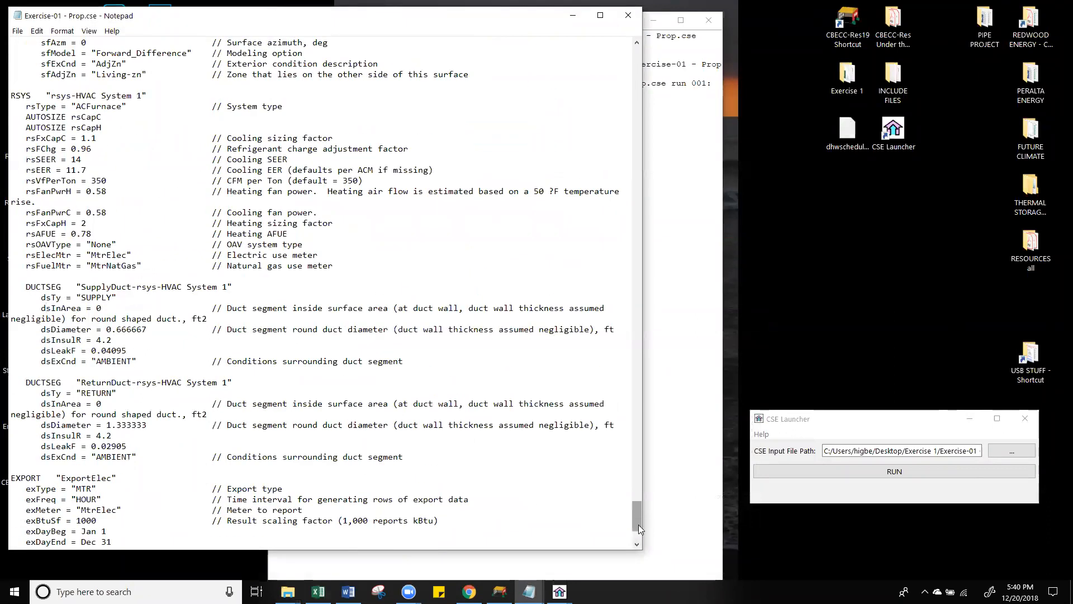
pyautogui.scroll(-4, 638, 524)
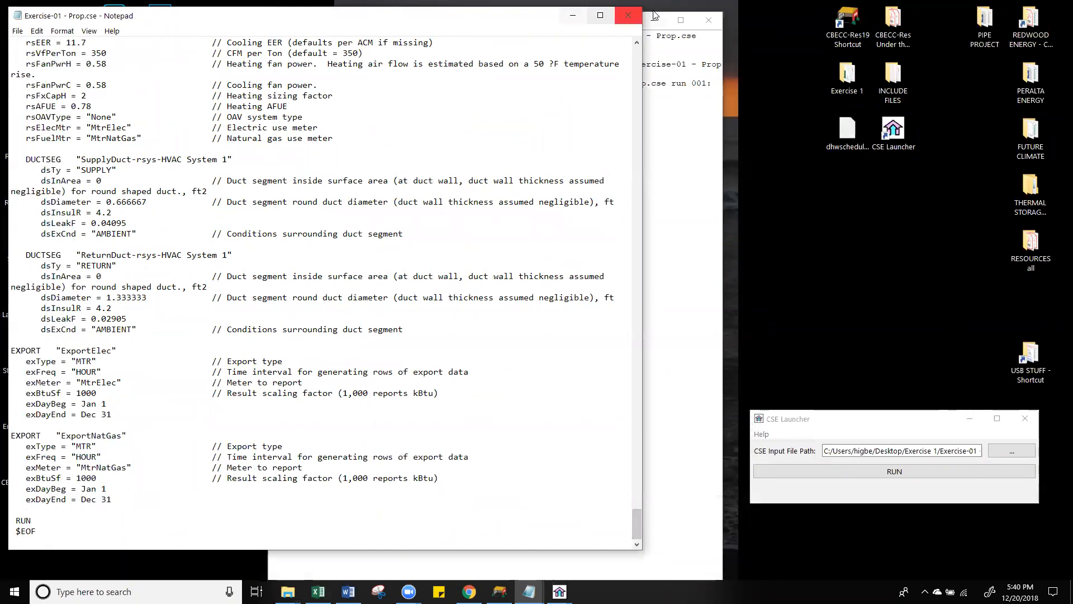
pyautogui.click(626, 14)
# Minimize the run output window and close both Exercise-01 - Comp19 folder windows.
pyautogui.click(677, 104)
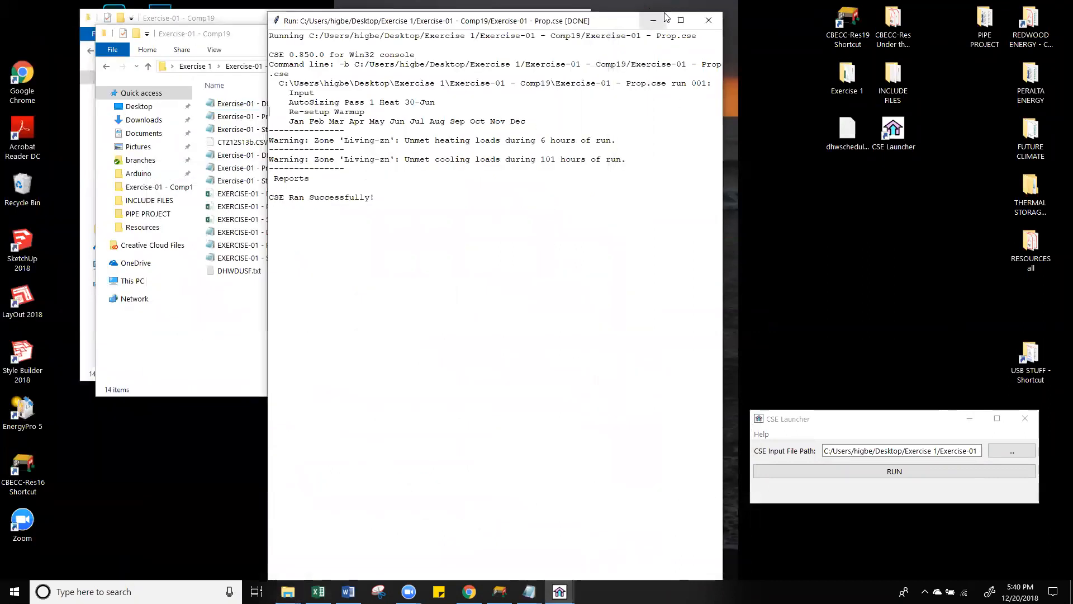
pyautogui.click(656, 23)
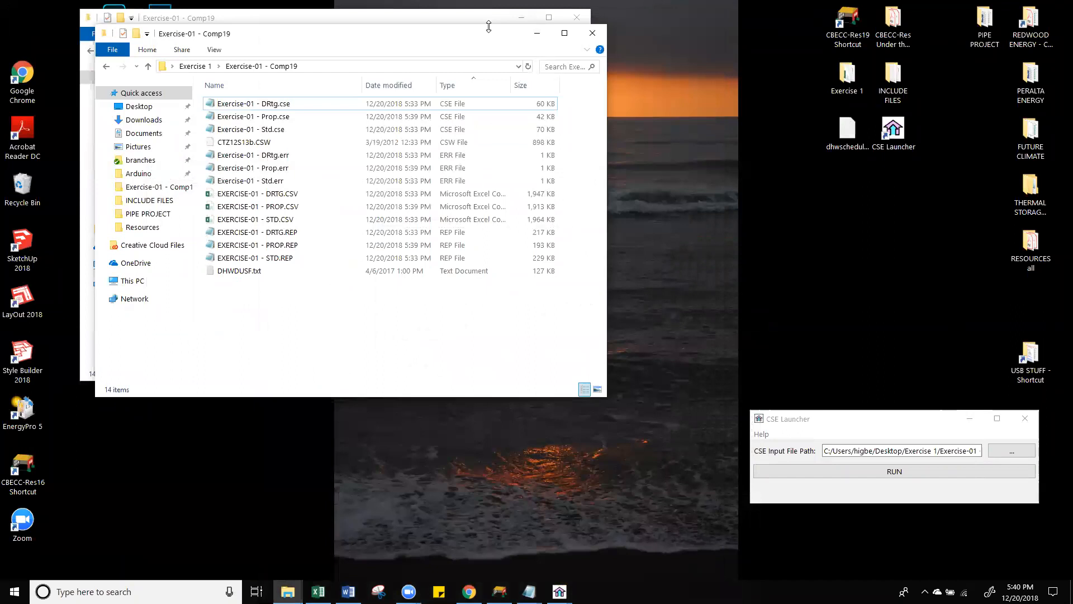
pyautogui.moveTo(491, 36); pyautogui.dragTo(496, 71)
pyautogui.click(517, 44)
pyautogui.click(577, 17)
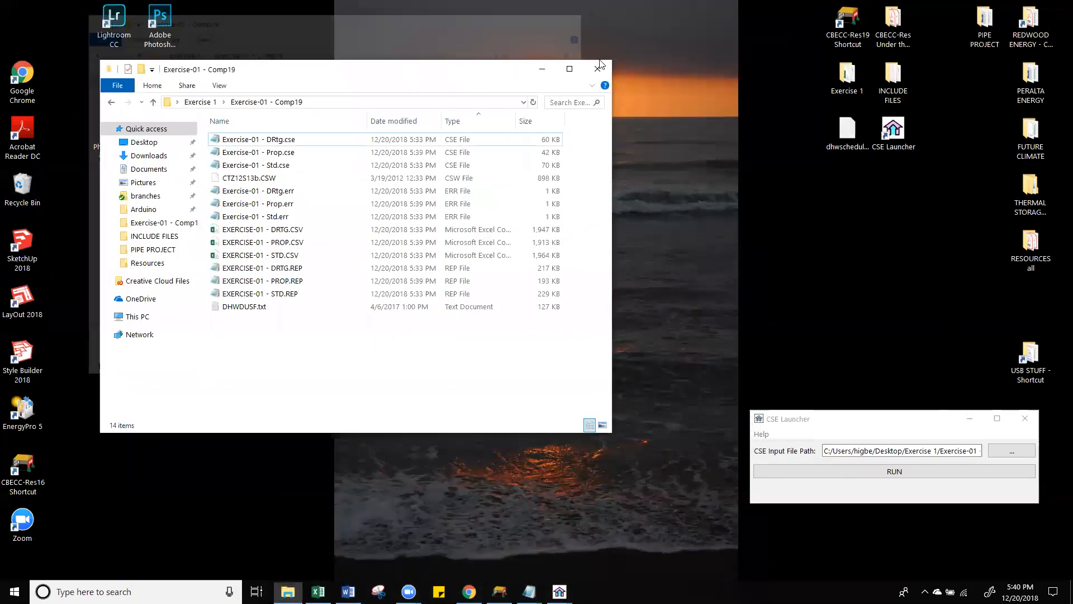
pyautogui.click(597, 68)
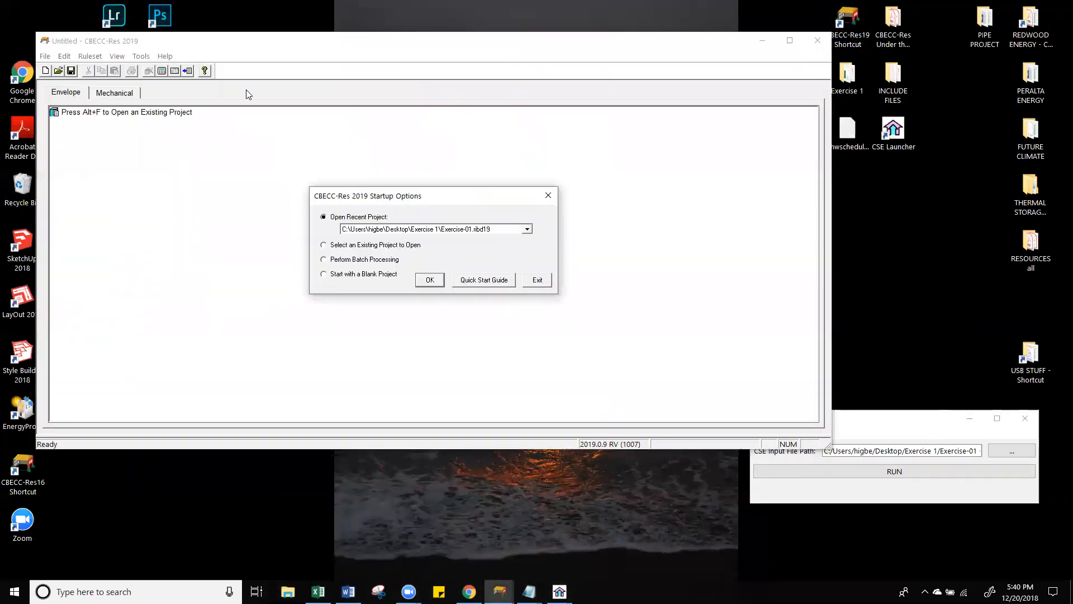
# Open the recent project Exercise-01.ribd19 in CBECC-Res 2019 and check that the Living zone is assigned DHW System 1.
pyautogui.click(435, 280)
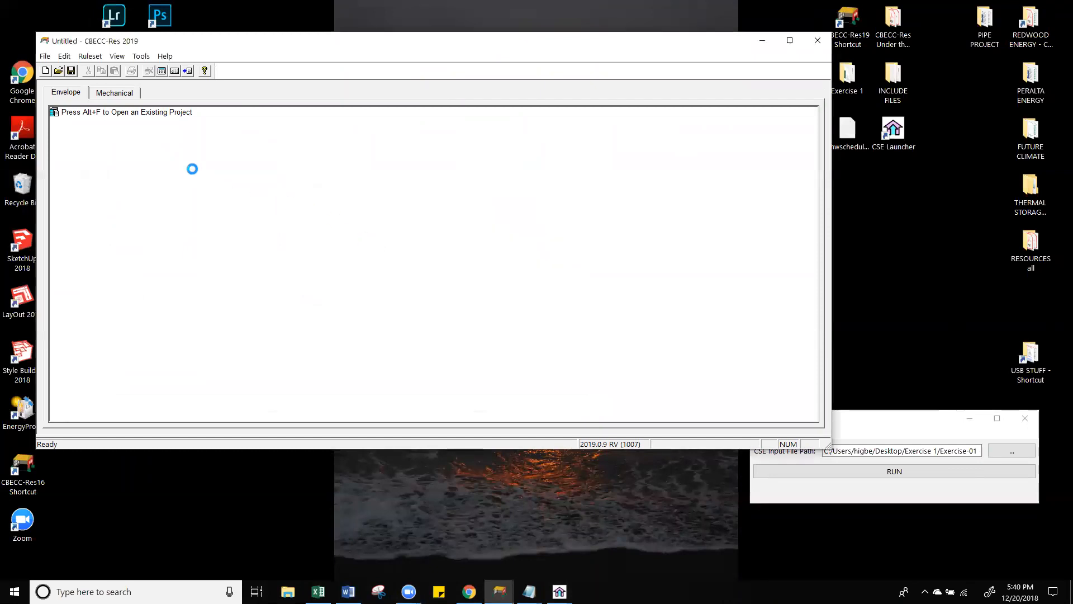
pyautogui.doubleClick(118, 123)
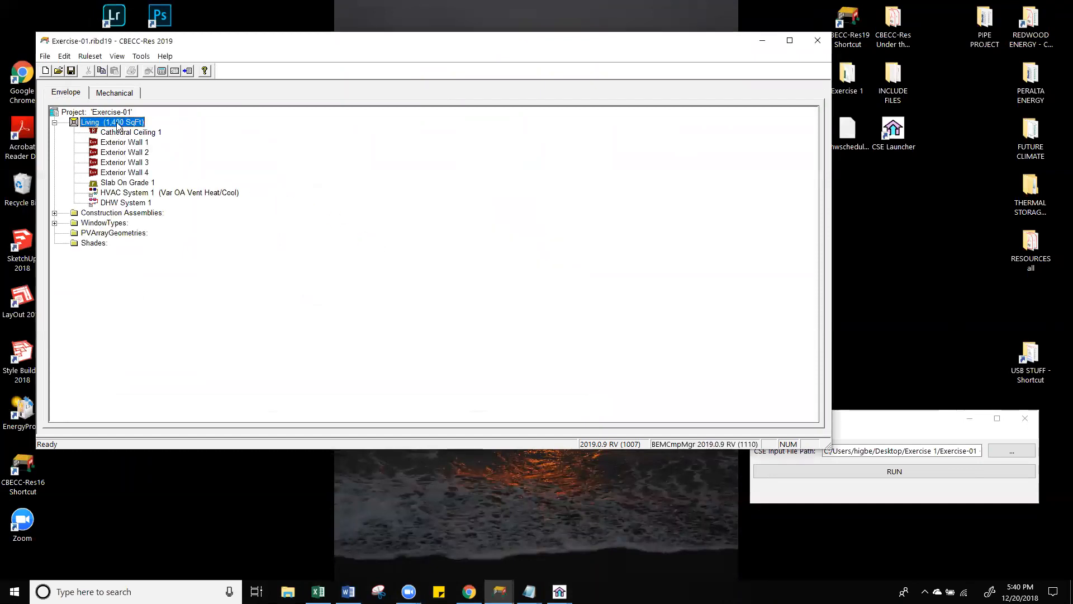
pyautogui.click(503, 267)
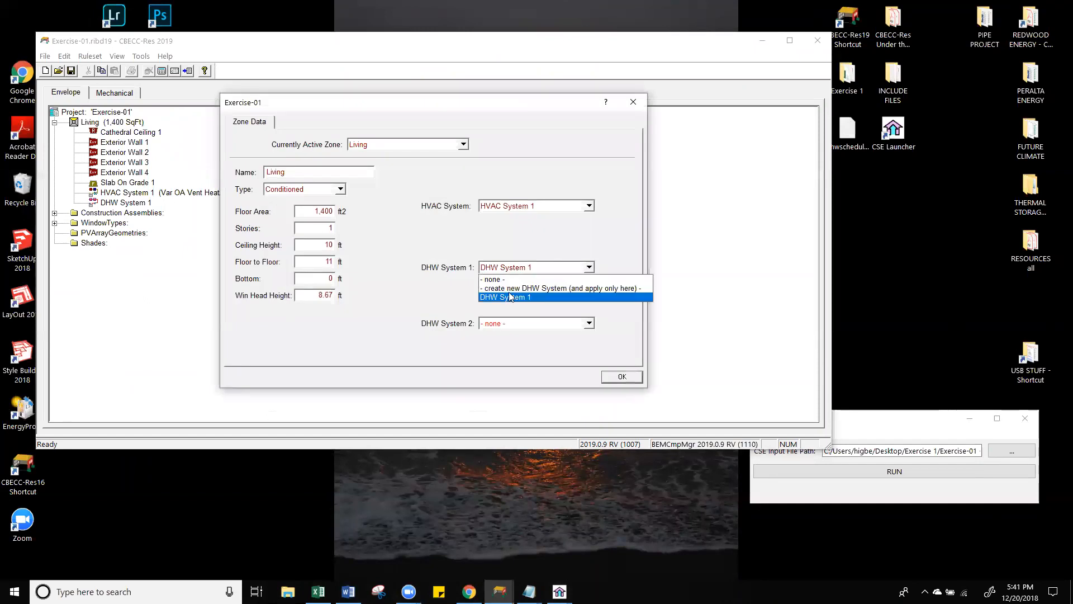
pyautogui.click(513, 297)
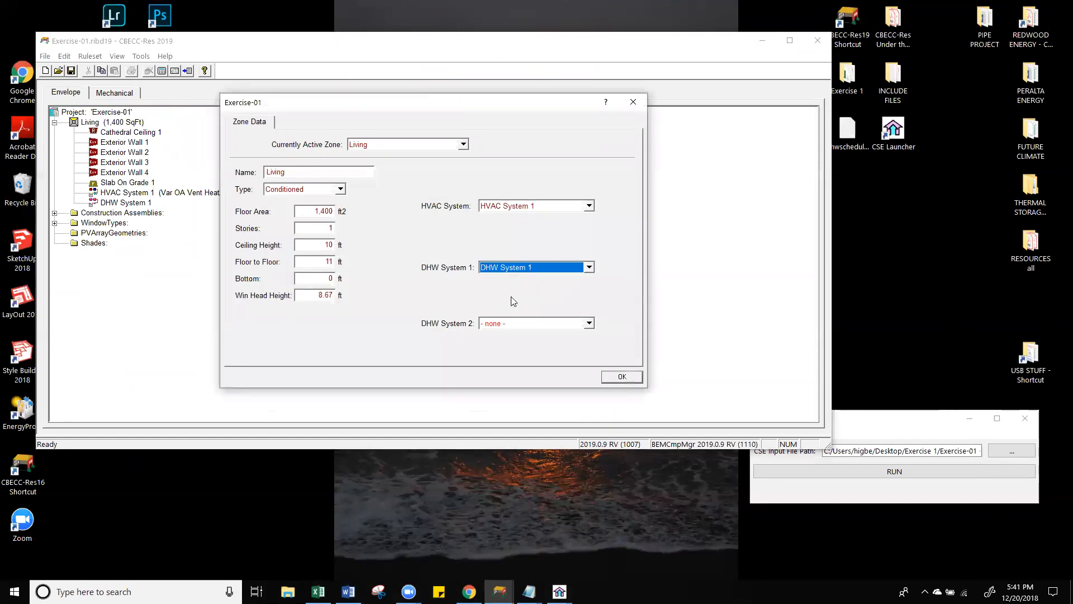
pyautogui.click(622, 376)
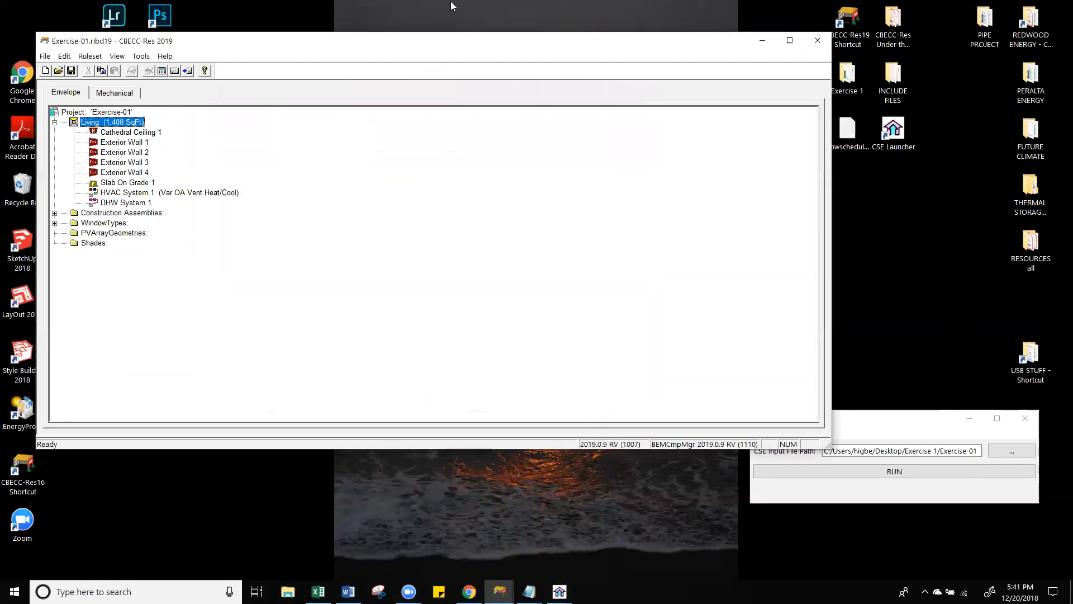
# View the project's mechanical systems, close CBECC-Res 2019, and reposition the CSE Launcher window on the desktop.
pyautogui.click(120, 95)
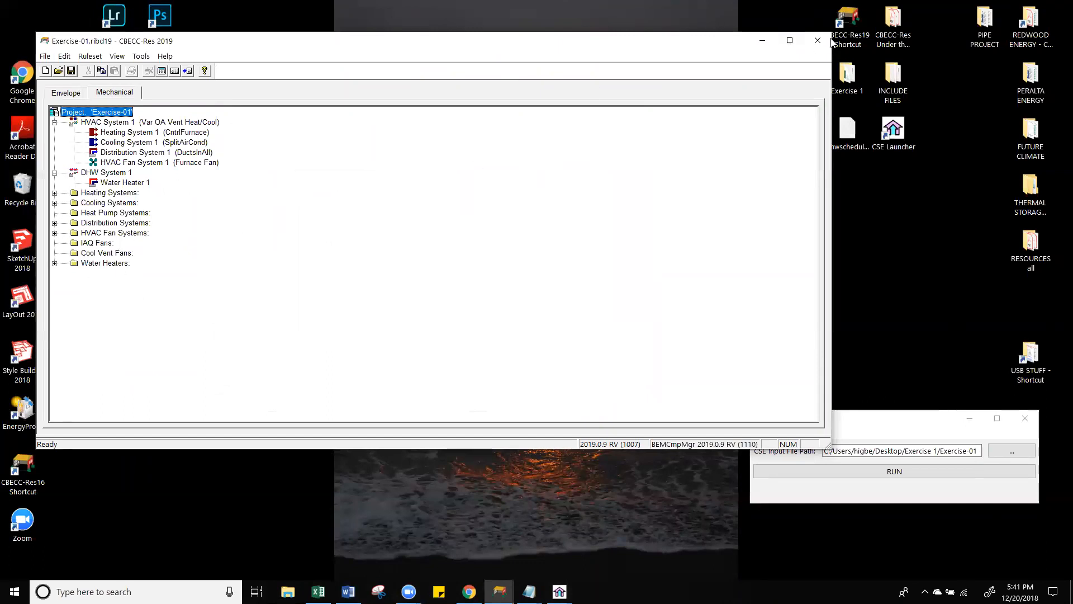
pyautogui.click(818, 41)
pyautogui.click(479, 274)
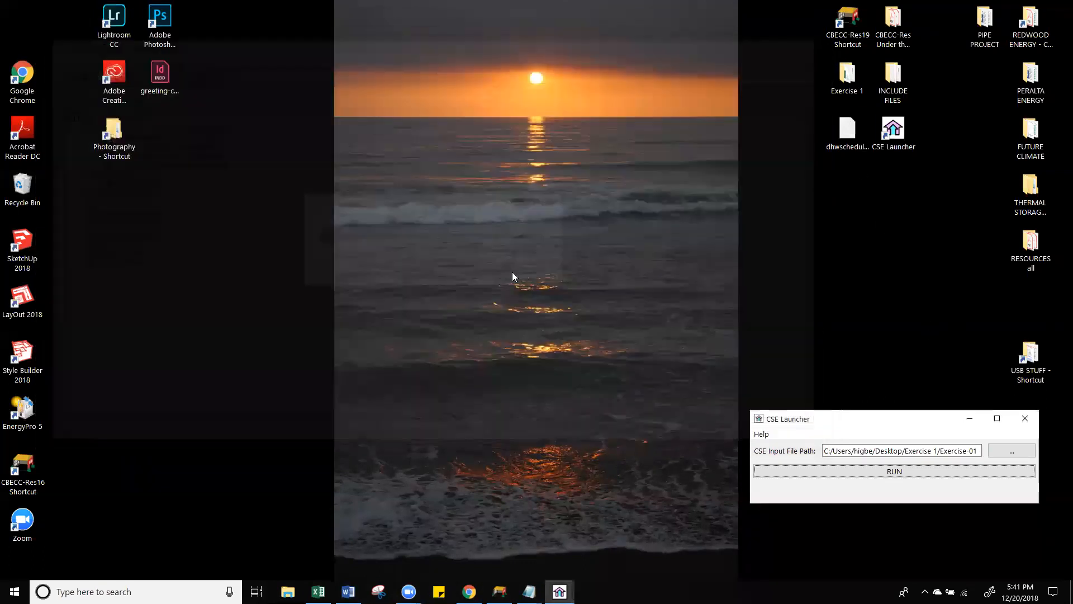
pyautogui.moveTo(889, 429); pyautogui.dragTo(855, 424)
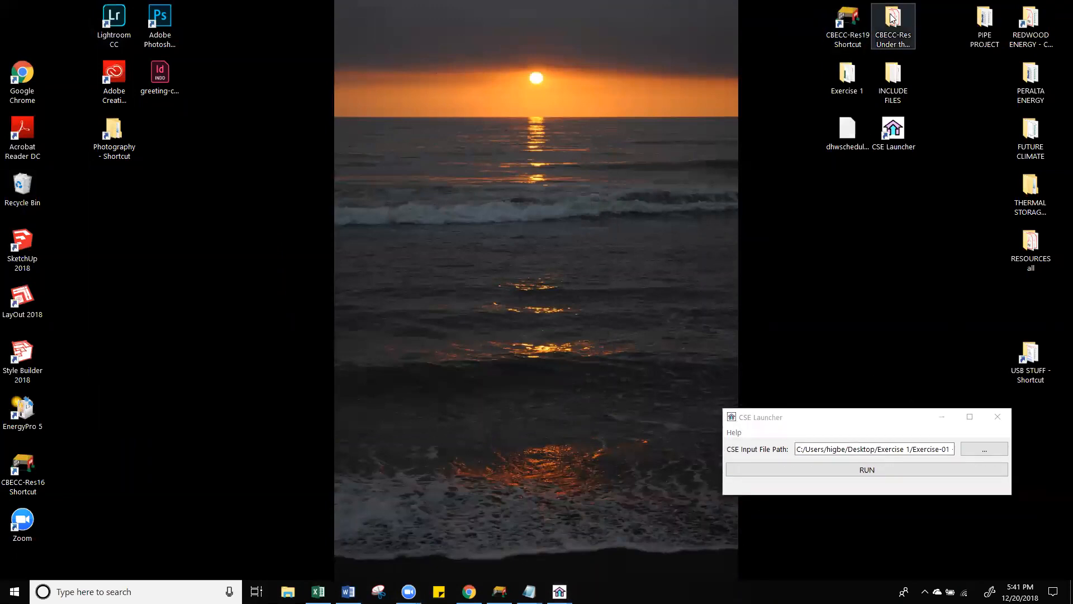
# Look through the REDWOOD ENERGY - CLEAN THIS and FUTURE CLIMATE folders for another example project.
pyautogui.doubleClick(1031, 22)
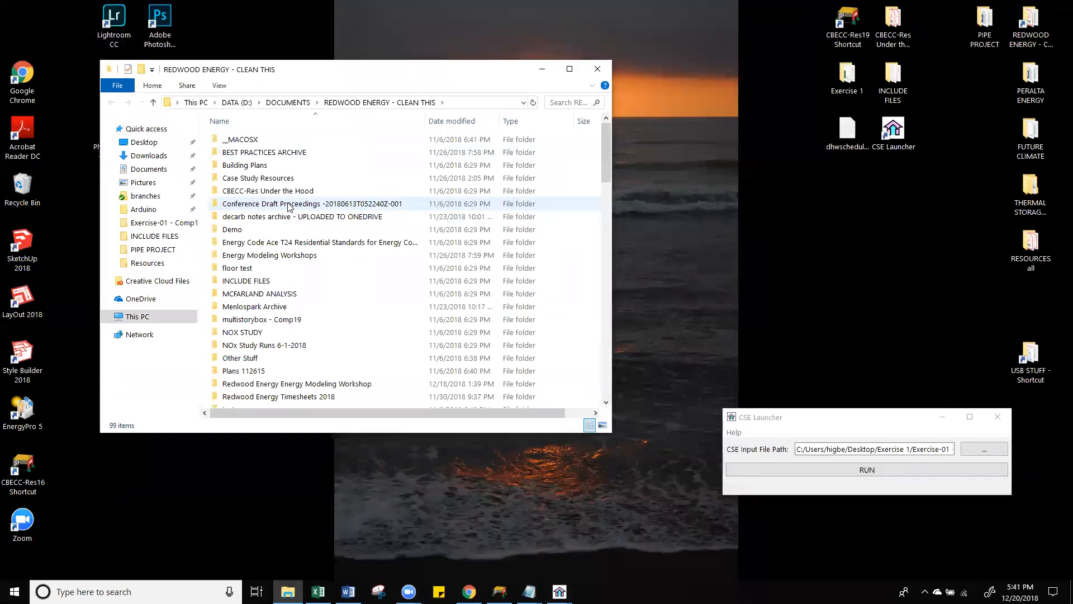
pyautogui.doubleClick(285, 256)
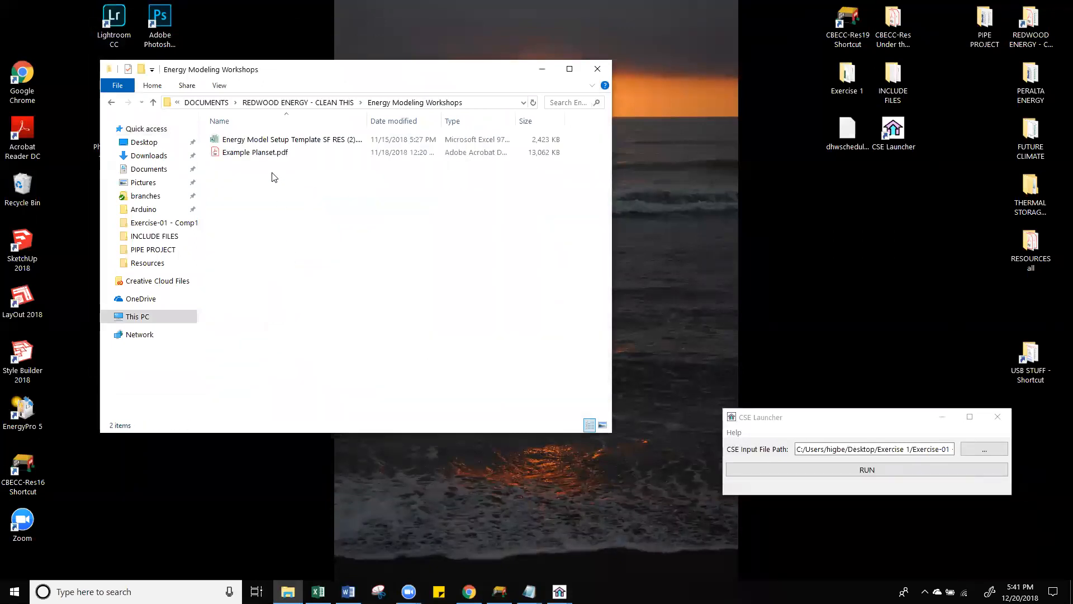
pyautogui.click(542, 69)
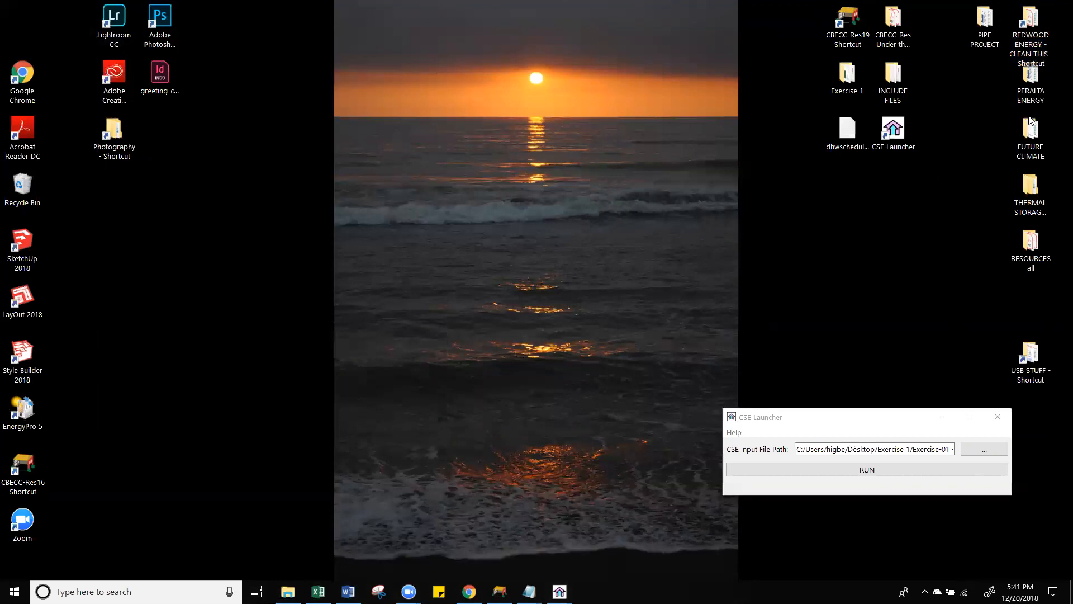
pyautogui.doubleClick(1030, 137)
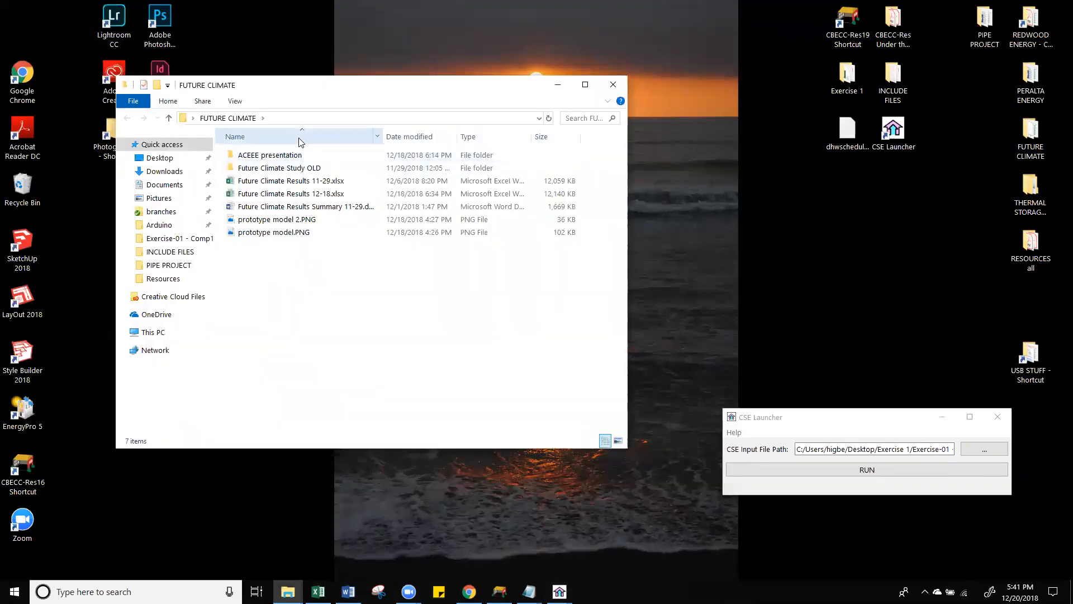
pyautogui.doubleClick(288, 169)
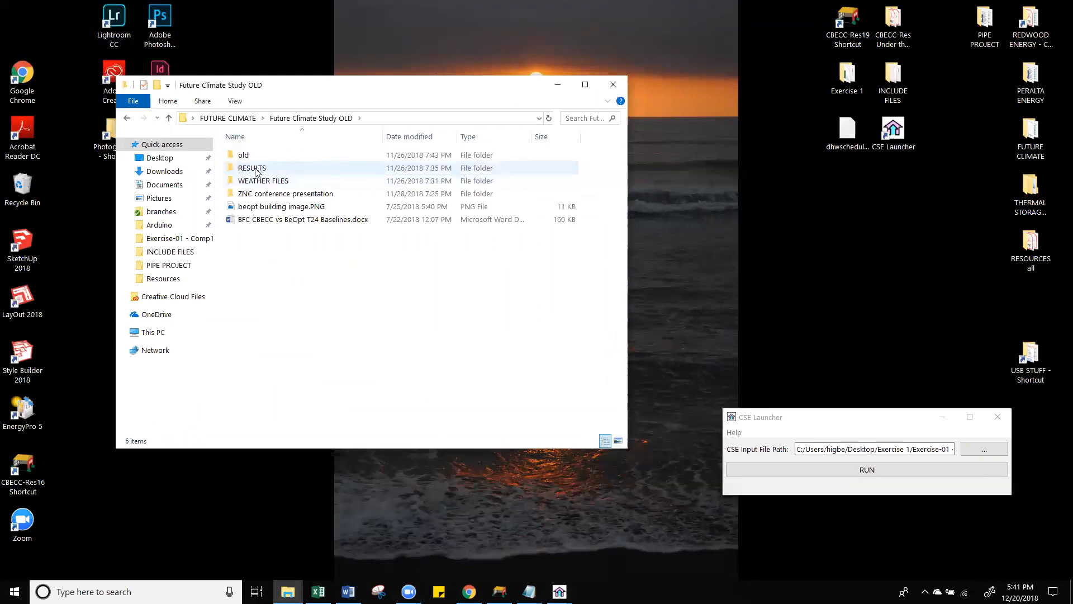
# Open the CBECC-Res Under the Hood folder and go through both cse-input-files levels to the 07-DHW exercise folder.
pyautogui.doubleClick(893, 25)
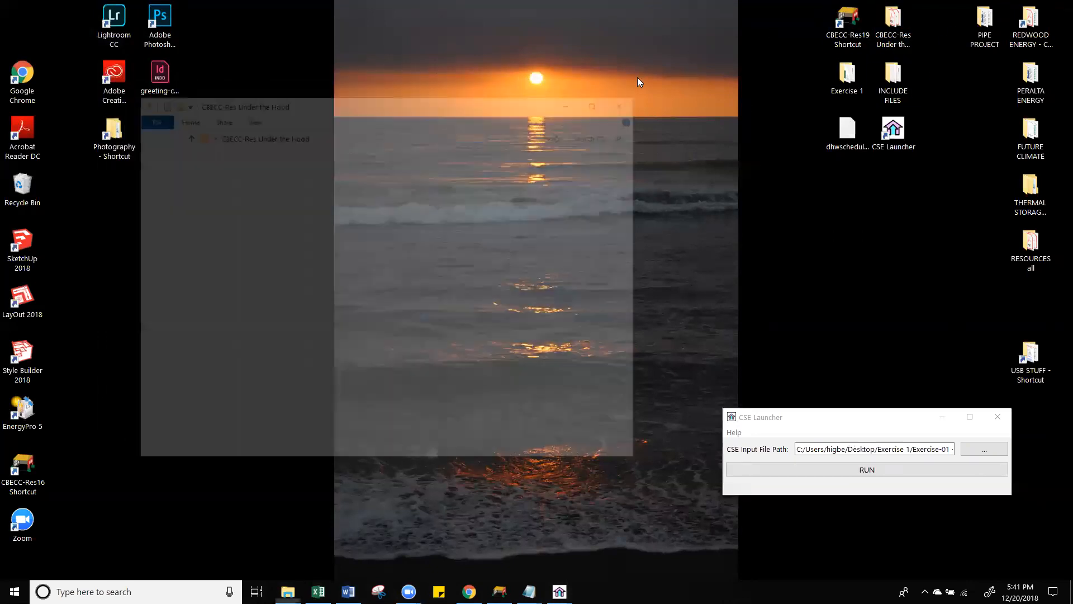
pyautogui.click(274, 172)
pyautogui.doubleClick(274, 174)
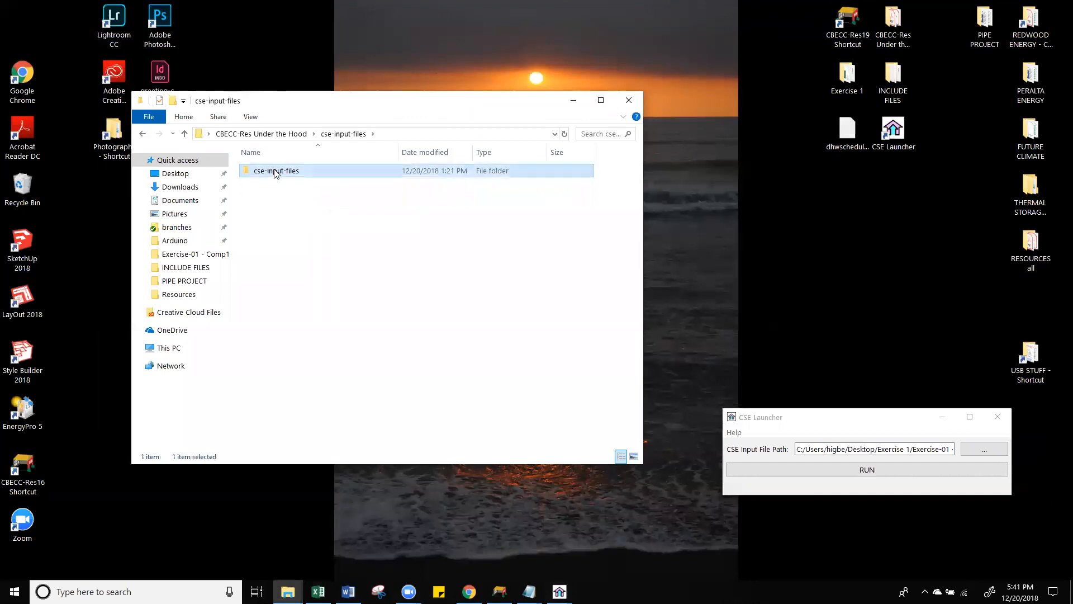
pyautogui.doubleClick(276, 173)
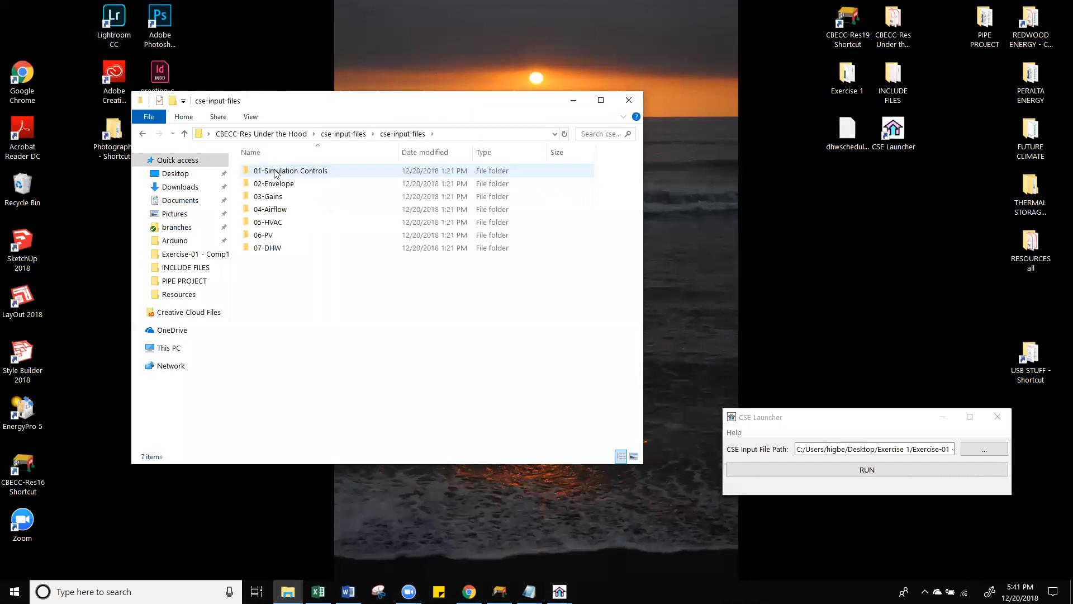
pyautogui.doubleClick(278, 248)
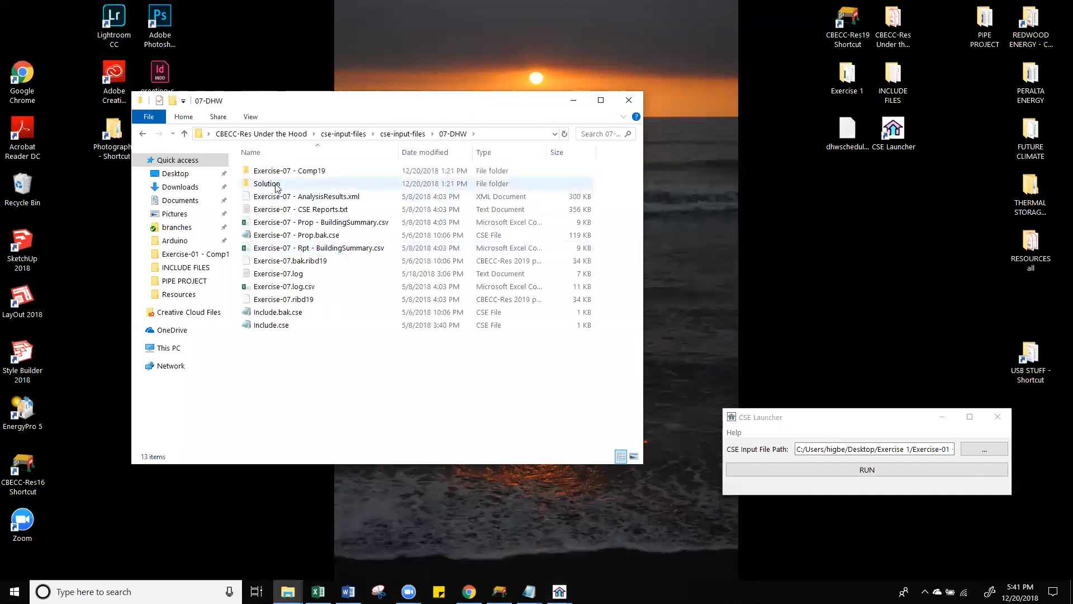
pyautogui.click(290, 172)
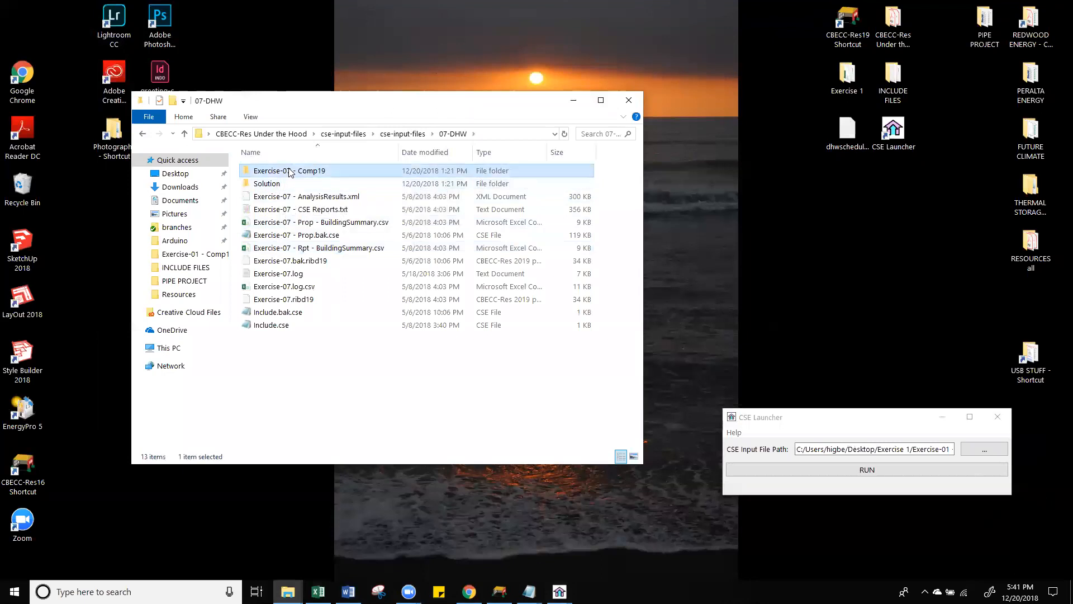
pyautogui.click(316, 326)
# Create a new folder on the desktop named ex 2.
pyautogui.rightClick(838, 173)
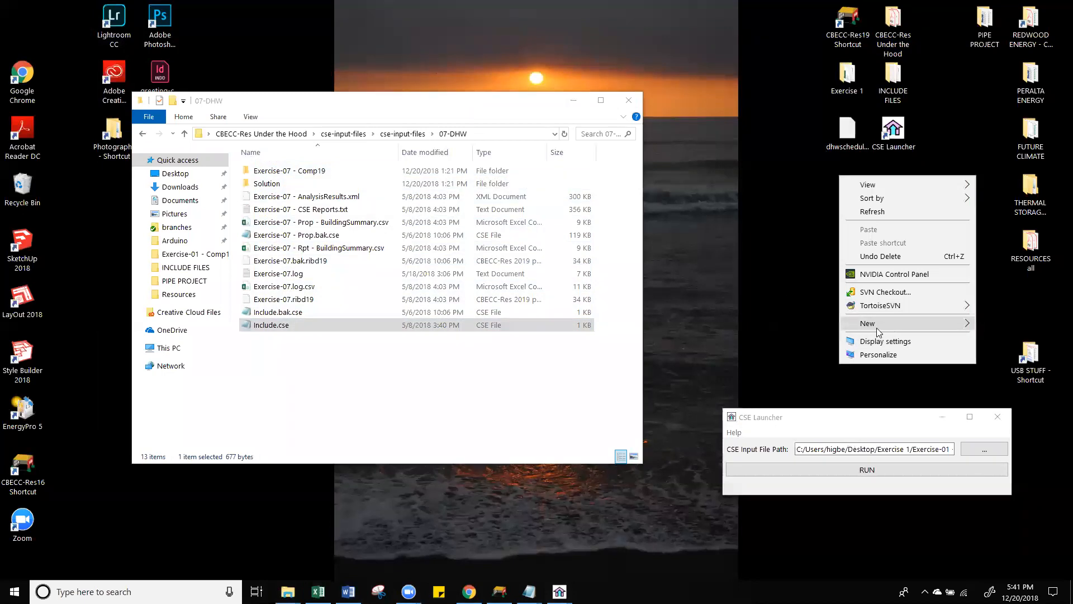
pyautogui.moveTo(887, 324)
pyautogui.click(778, 323)
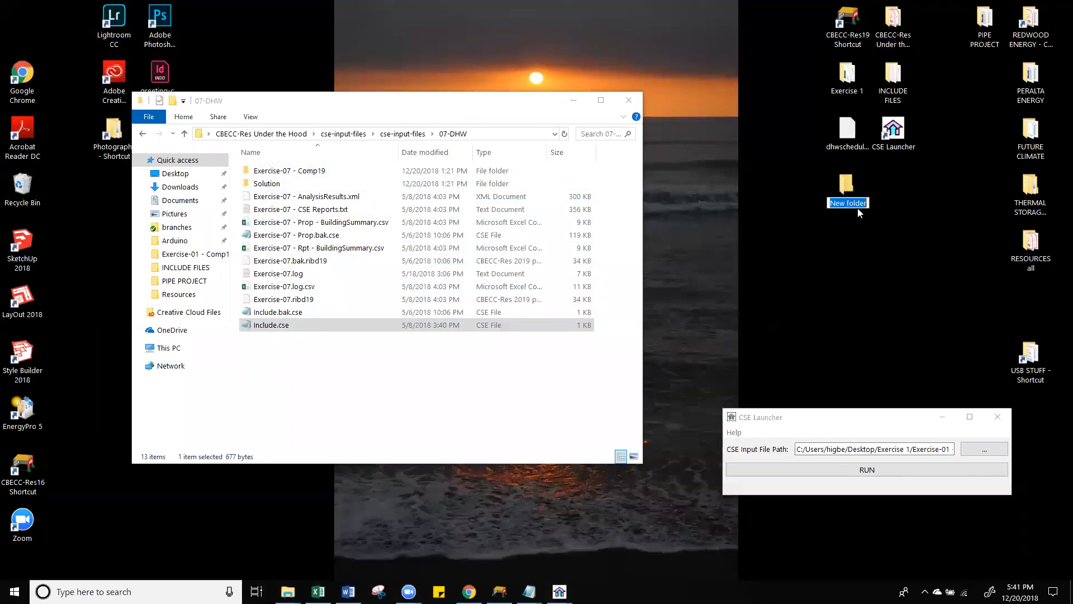
pyautogui.write('ex 2')
pyautogui.press('Return')
# Copy Exercise-07.ribd19 from the 07-DHW folder into ex 2 and open ex 2 with its window clear of the desktop's left side.
pyautogui.click(379, 395)
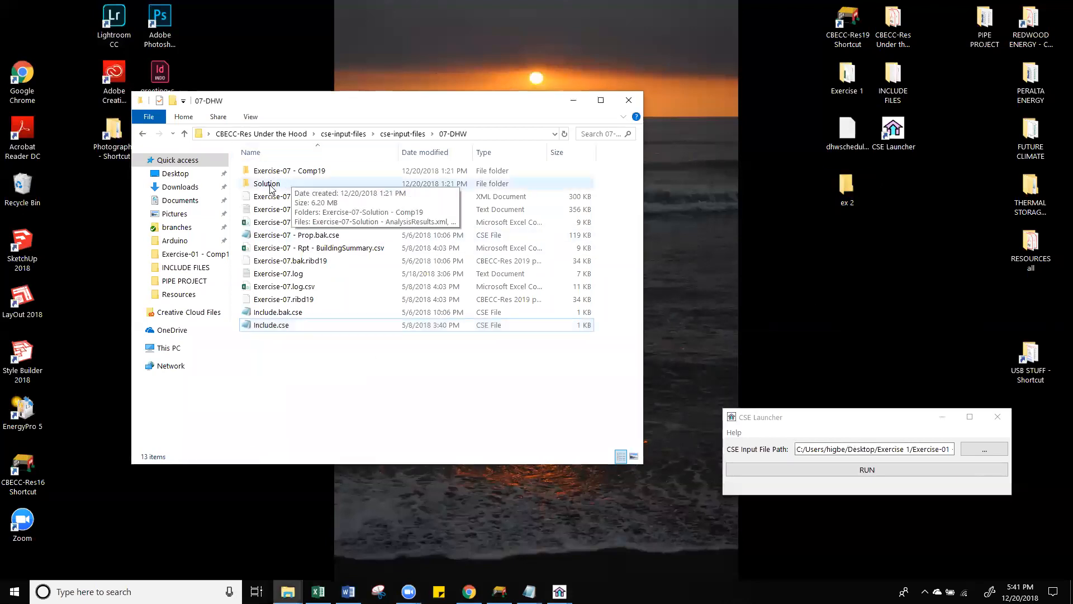
pyautogui.click(295, 301)
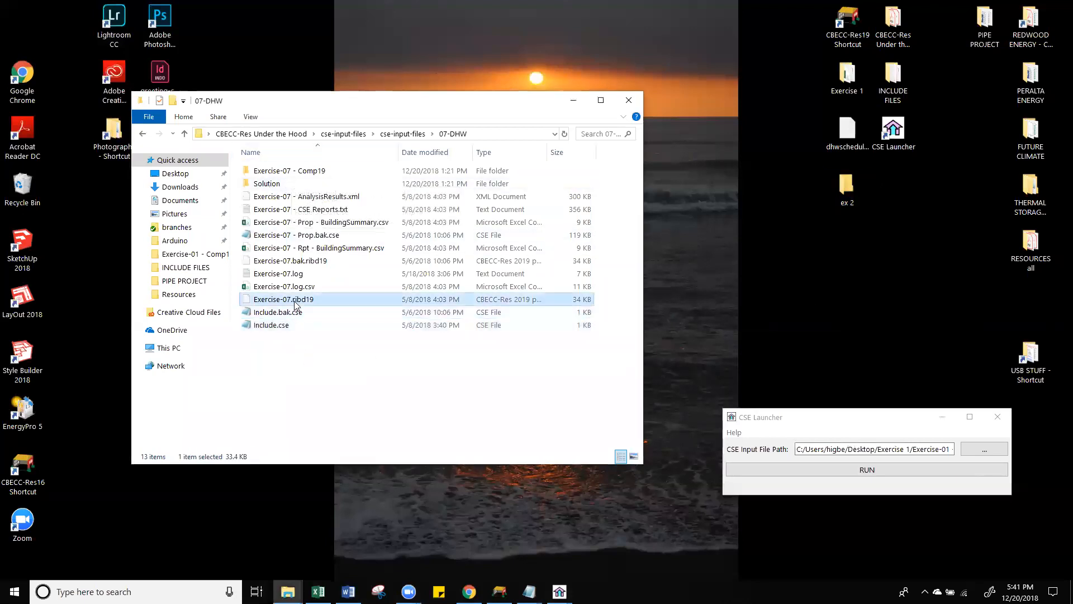
pyautogui.click(845, 191)
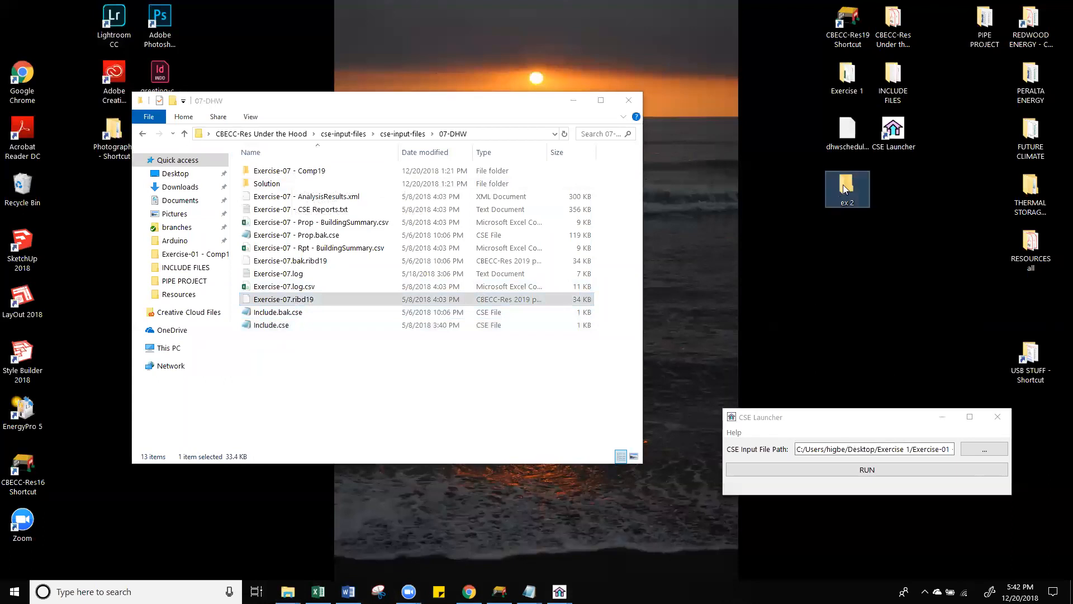
pyautogui.hotkey('ctrl', 'v')
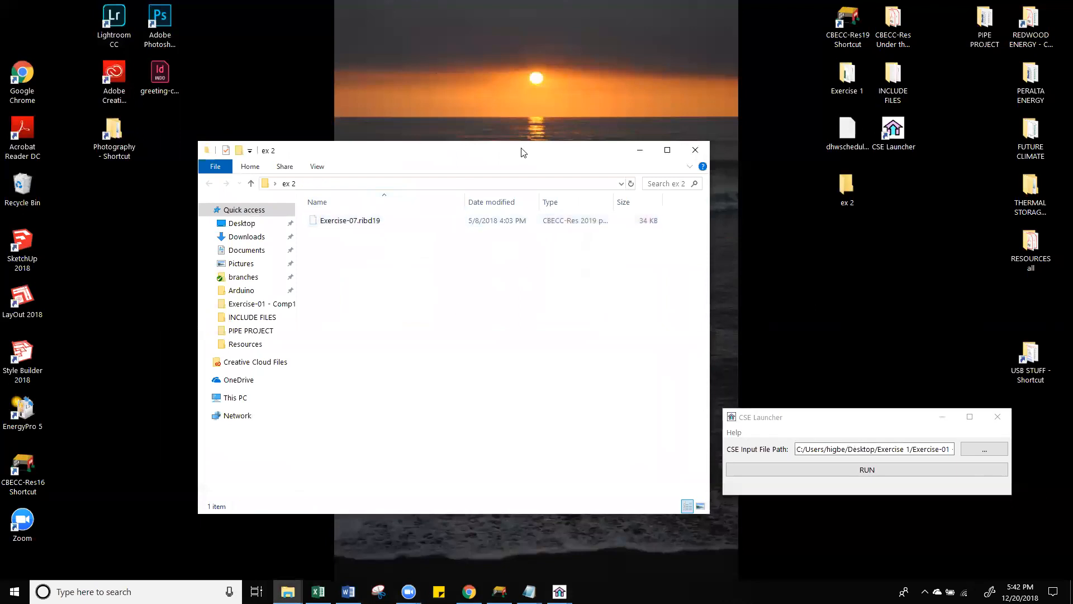
pyautogui.moveTo(528, 145); pyautogui.dragTo(781, 107)
pyautogui.click(634, 177)
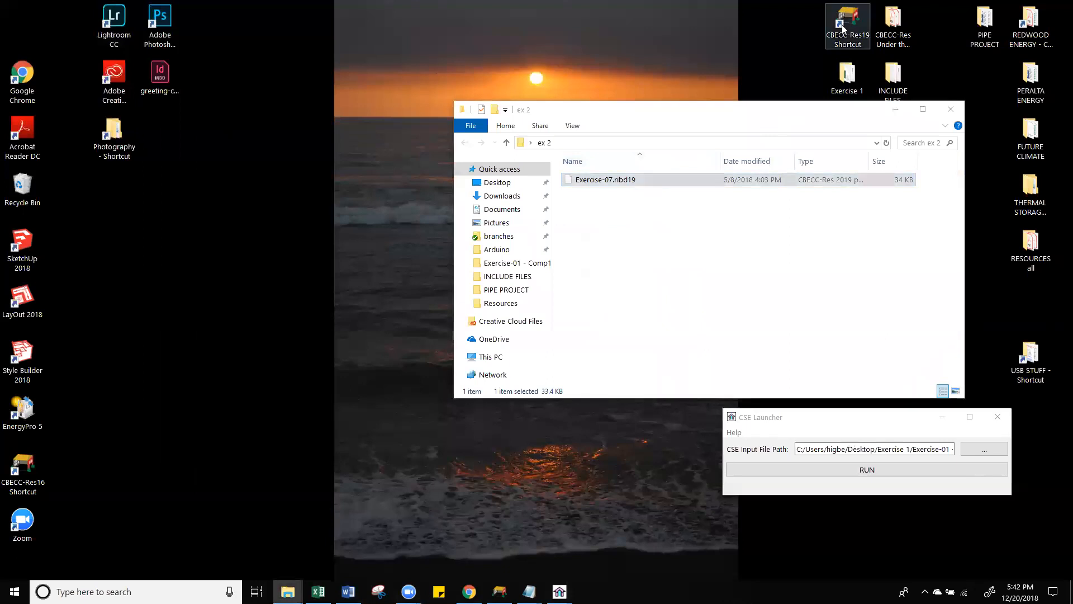
# Start CBECC-Res 2019 with a blank project and load Exercise-07.ribd19 from the ex 2 folder.
pyautogui.doubleClick(844, 28)
pyautogui.click(339, 289)
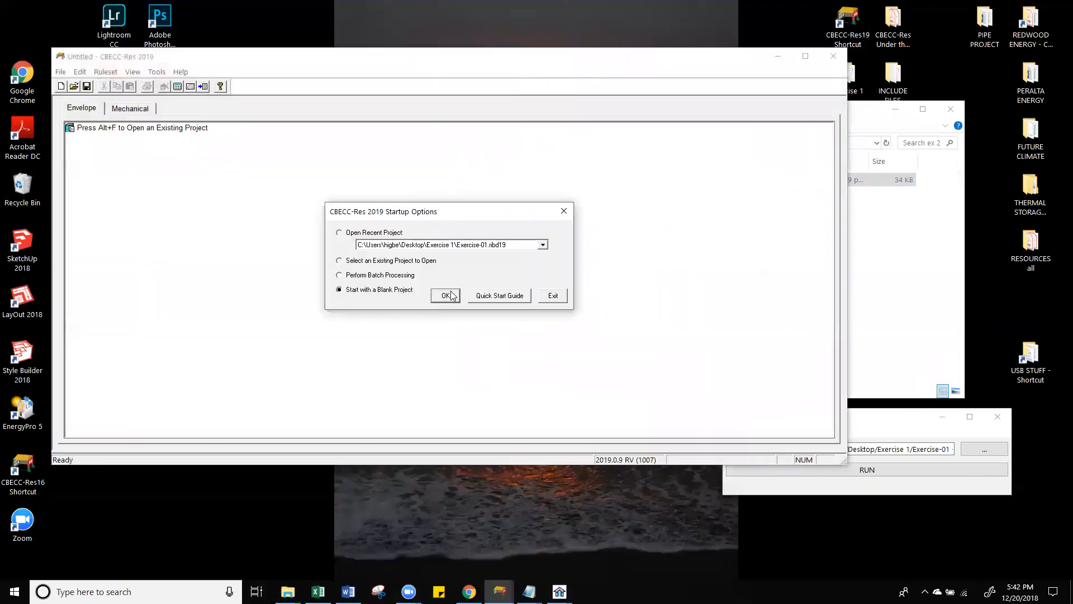
pyautogui.click(445, 296)
pyautogui.click(896, 234)
pyautogui.moveTo(654, 182); pyautogui.dragTo(307, 260)
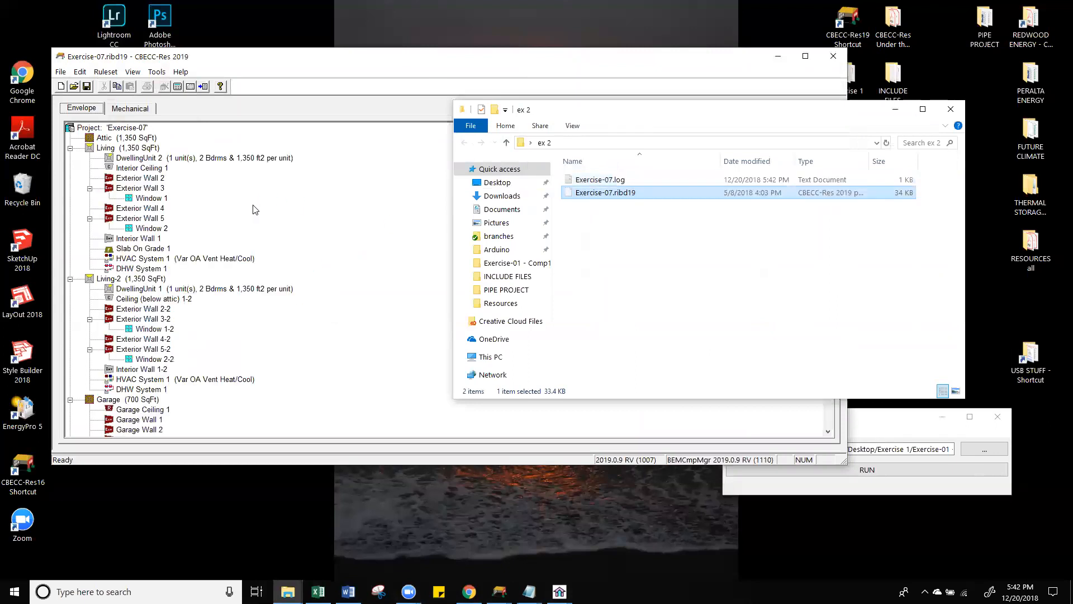
# Review the Exercise-07 envelope tree, run the performance analysis, and check the energy use details before closing the results.
pyautogui.scroll(-3, 239, 337)
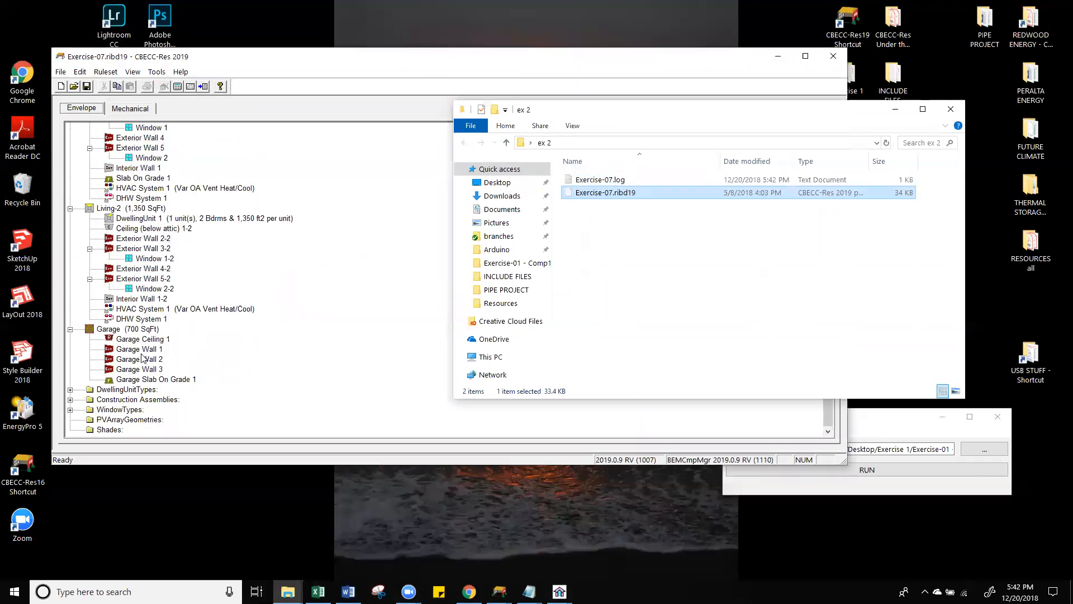
pyautogui.scroll(3, 143, 357)
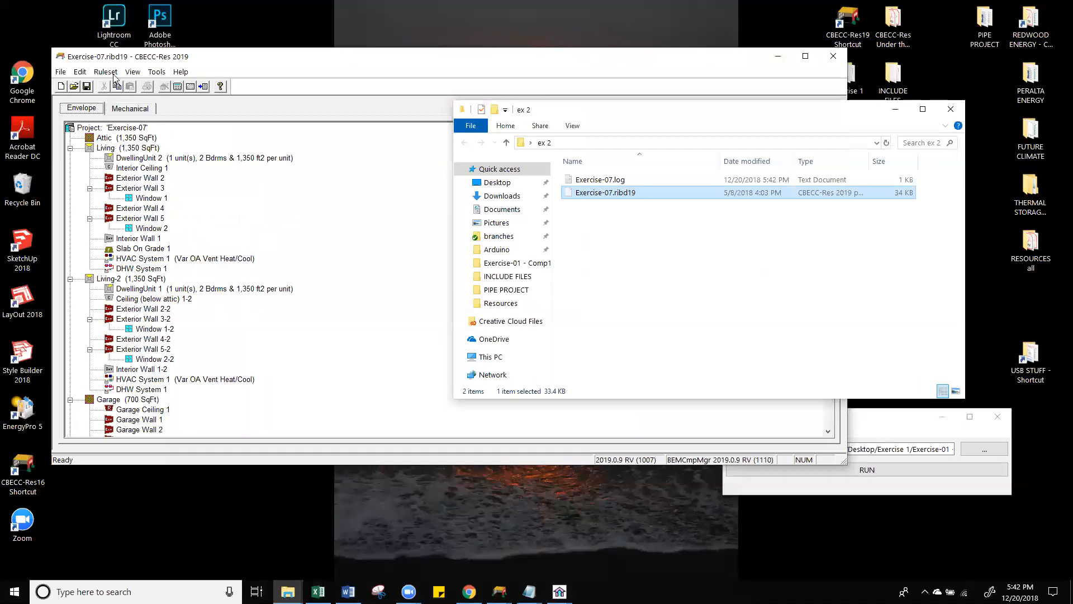
pyautogui.click(653, 266)
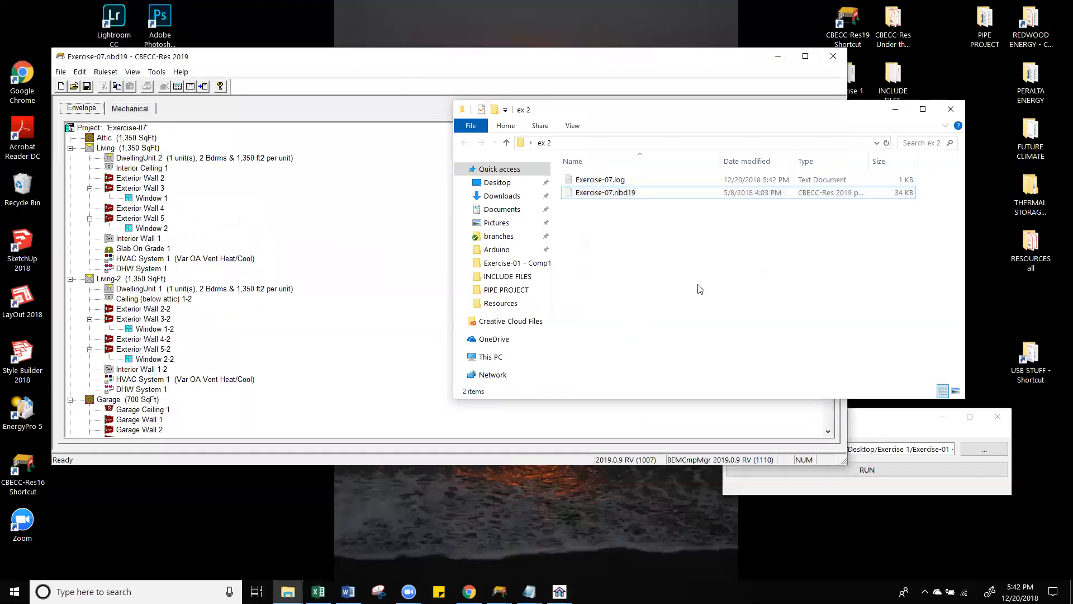
pyautogui.click(177, 87)
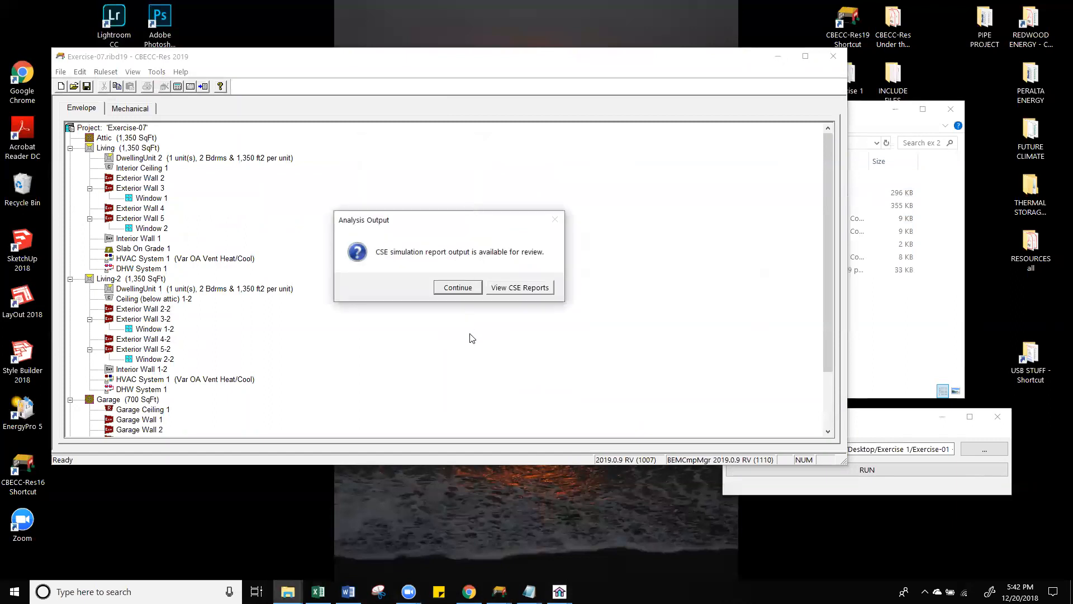
pyautogui.click(468, 286)
pyautogui.click(503, 119)
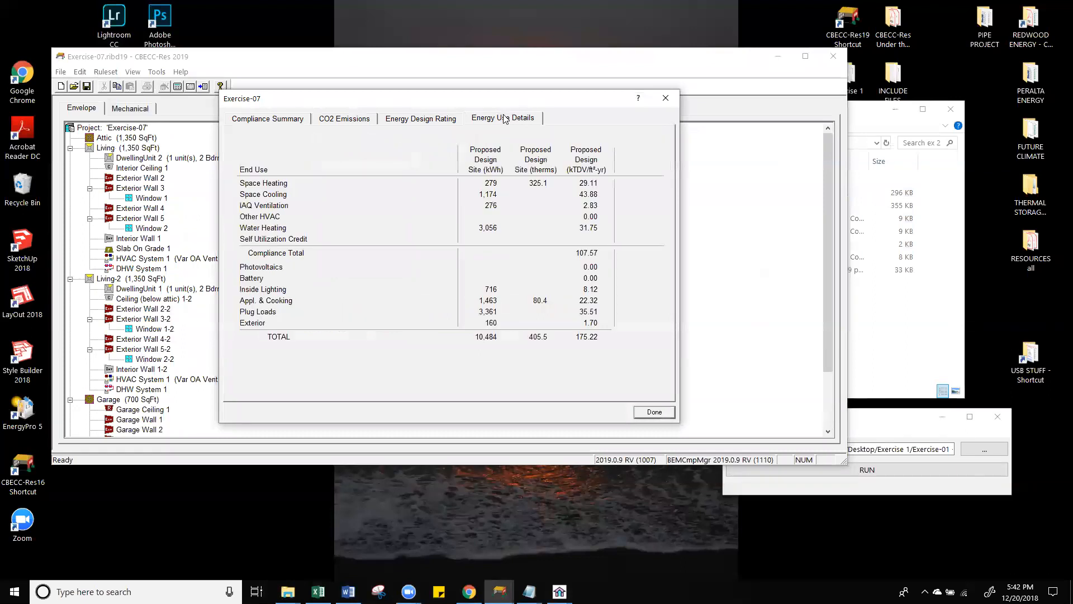
pyautogui.click(665, 97)
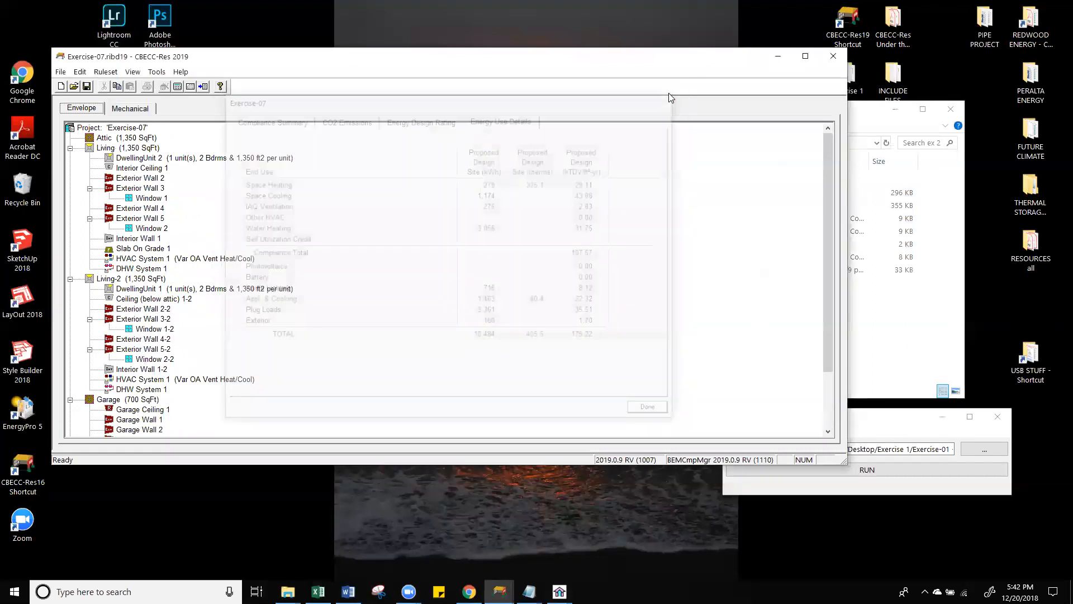
# Open EXERCISE-07 - PROP.CSV from the Exercise-07 - Comp19 folder in Excel and inspect the hourly Dhw column.
pyautogui.click(868, 116)
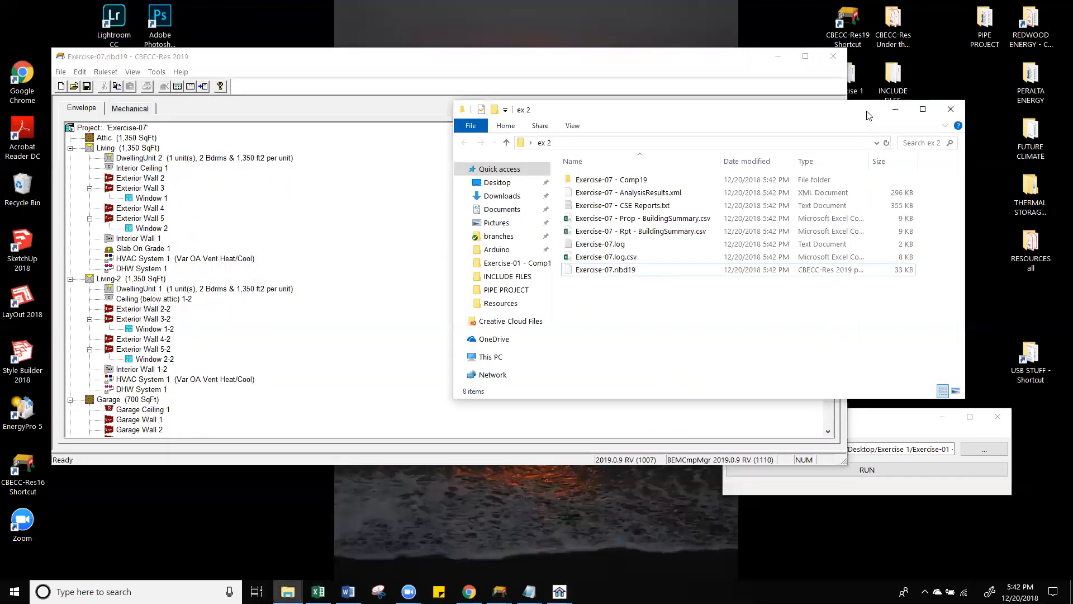
pyautogui.doubleClick(608, 178)
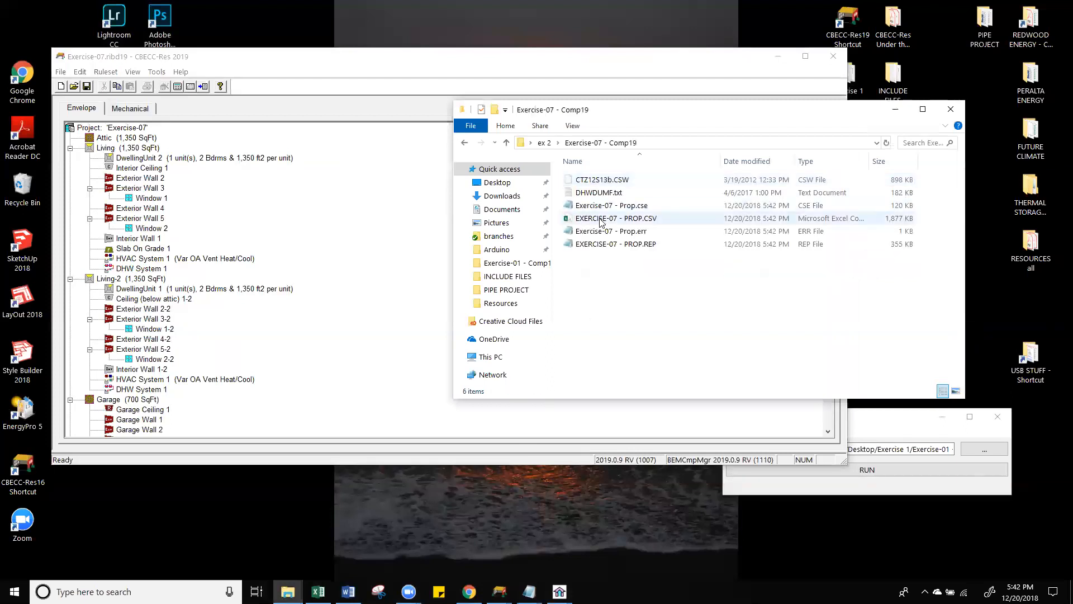
pyautogui.doubleClick(601, 219)
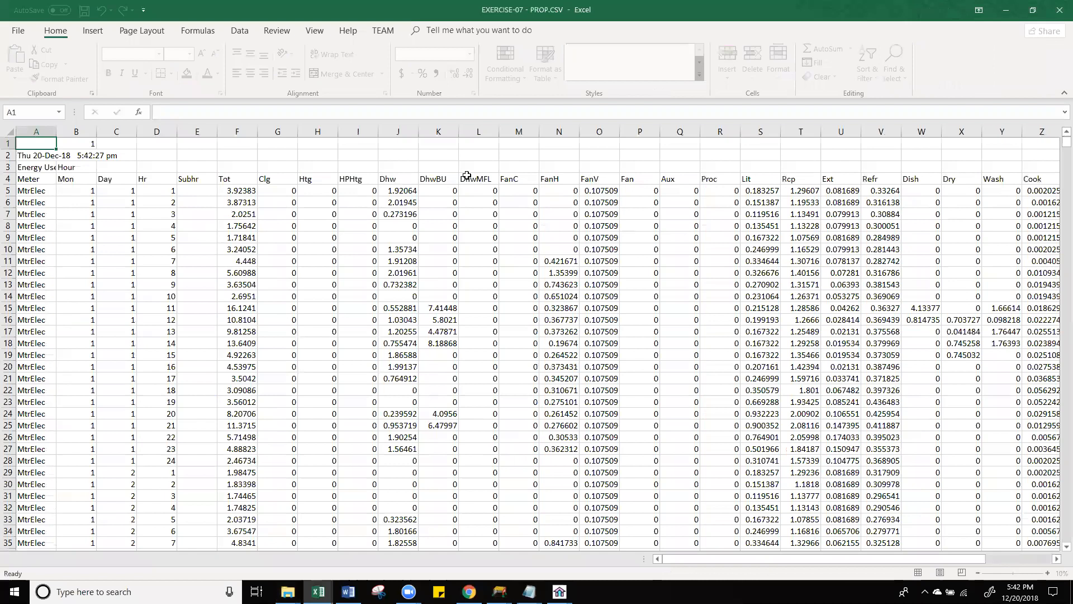
pyautogui.click(467, 174)
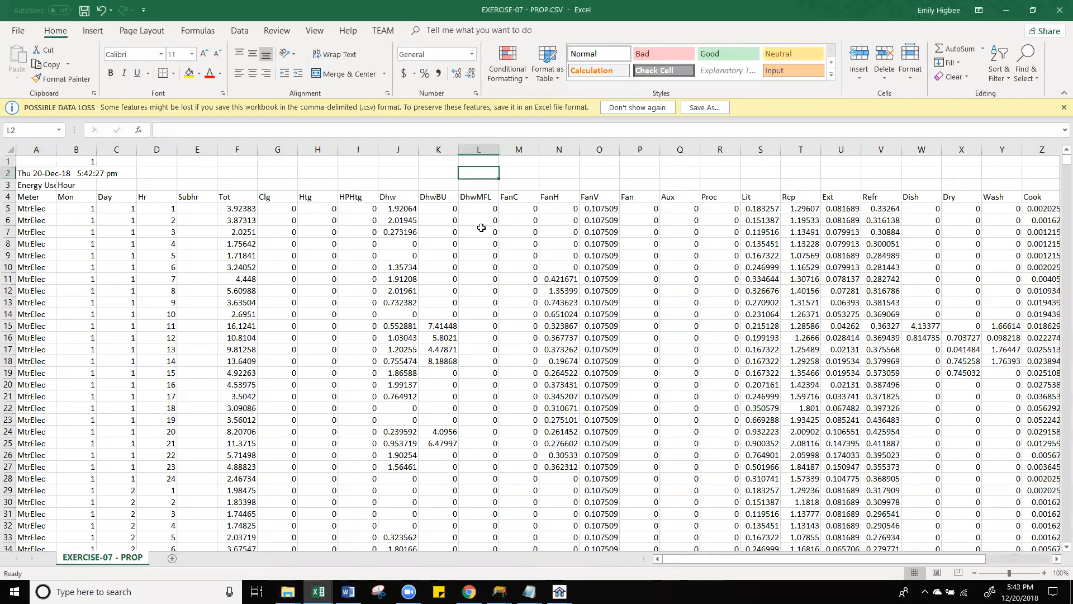
pyautogui.click(426, 230)
pyautogui.moveTo(397, 211); pyautogui.dragTo(375, 150)
pyautogui.click(420, 254)
pyautogui.click(416, 209)
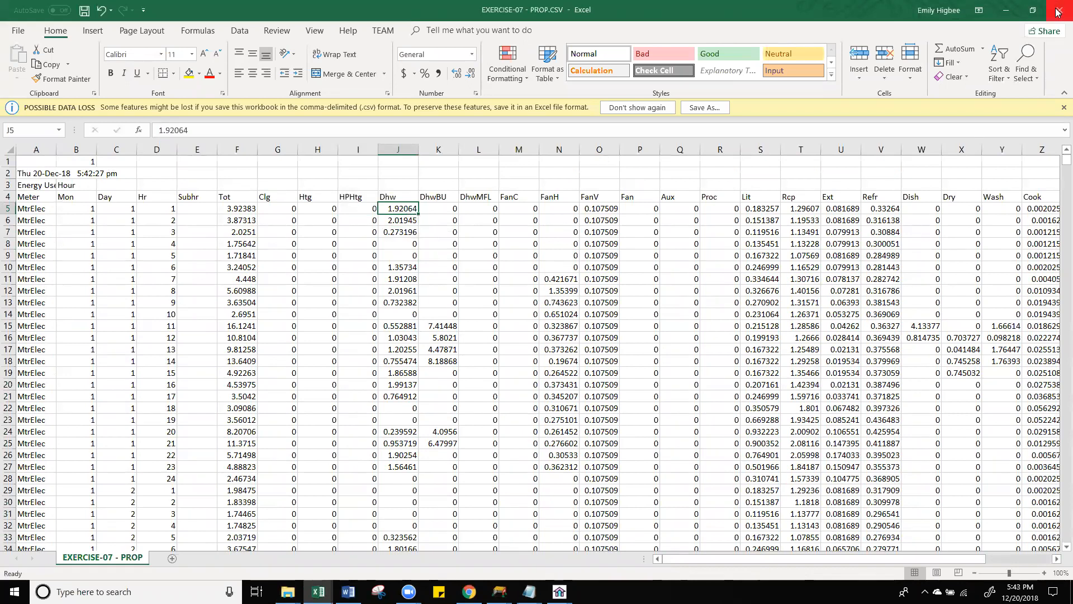
# Close the EXERCISE-01 - PROP.CSV workbook and reposition the restored EXERCISE-07 - PROP.CSV window.
pyautogui.moveTo(813, 5); pyautogui.dragTo(758, 23)
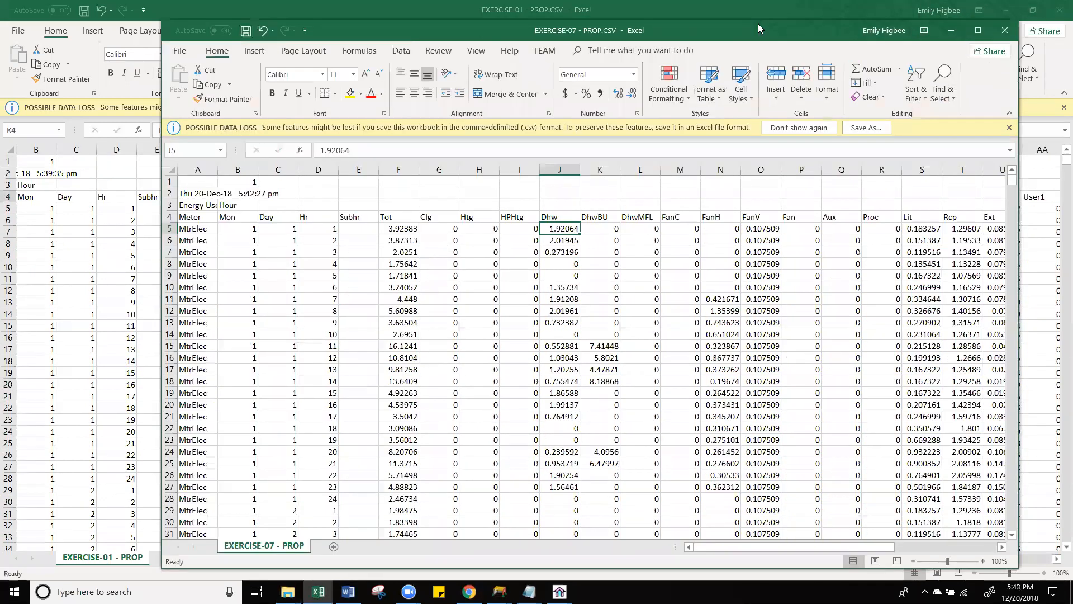
pyautogui.click(136, 225)
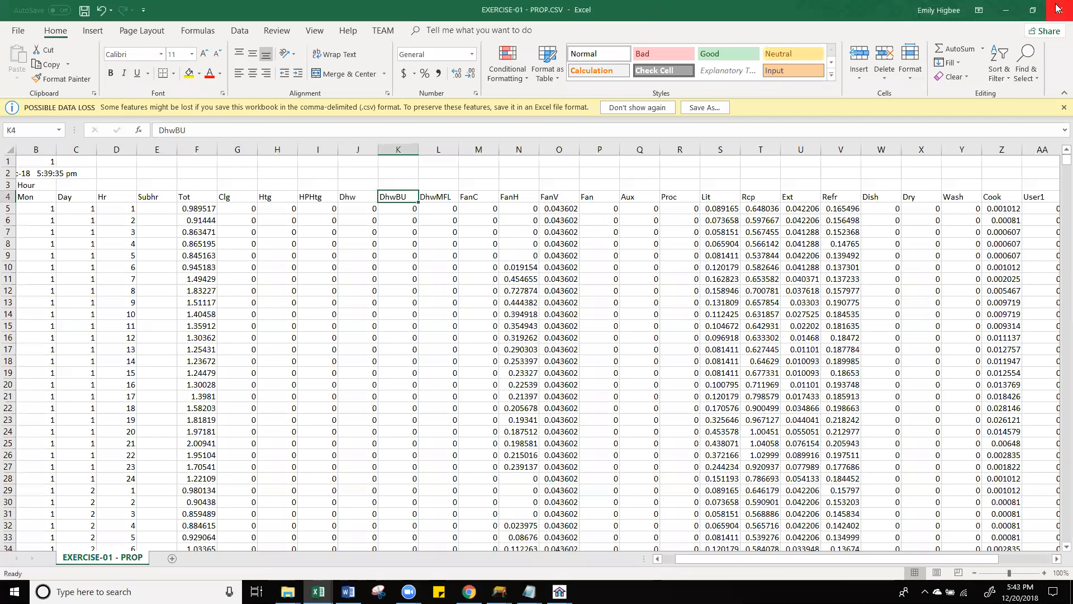
pyautogui.click(1043, 8)
pyautogui.click(542, 309)
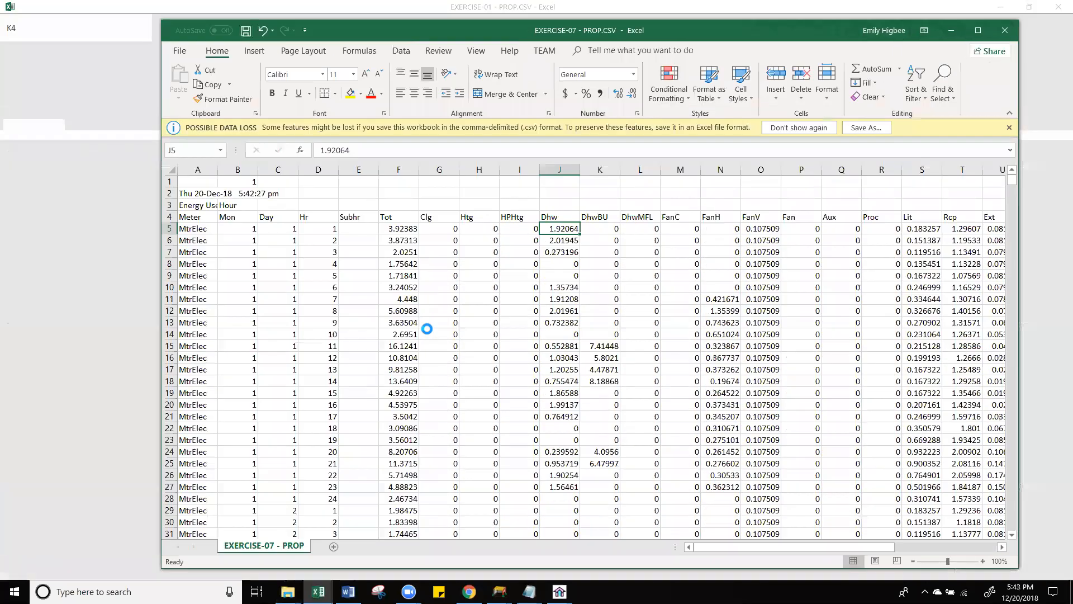
pyautogui.click(575, 203)
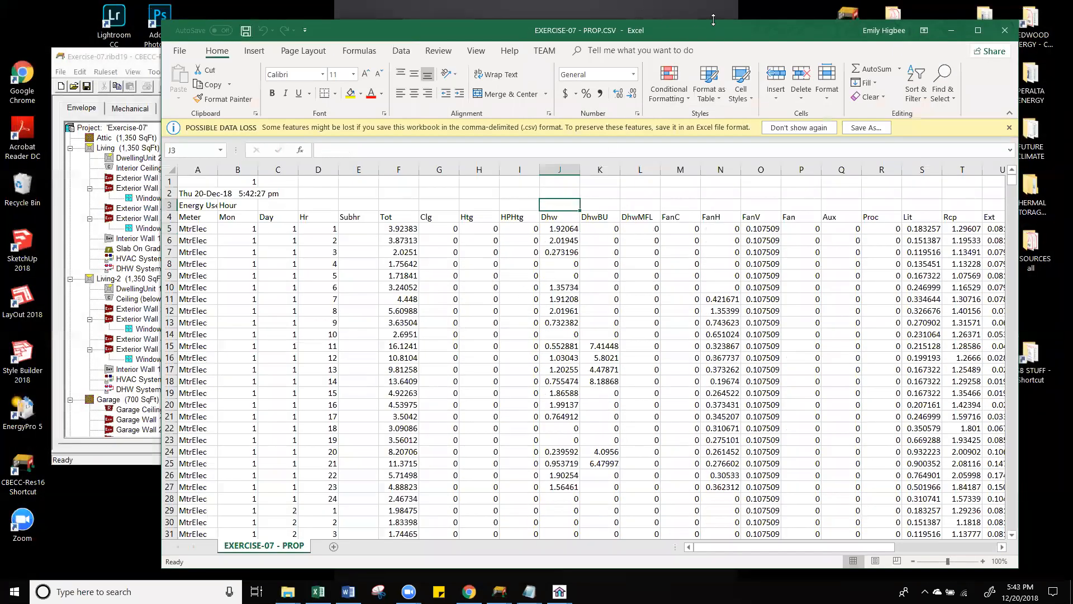
pyautogui.moveTo(713, 20); pyautogui.dragTo(699, 14)
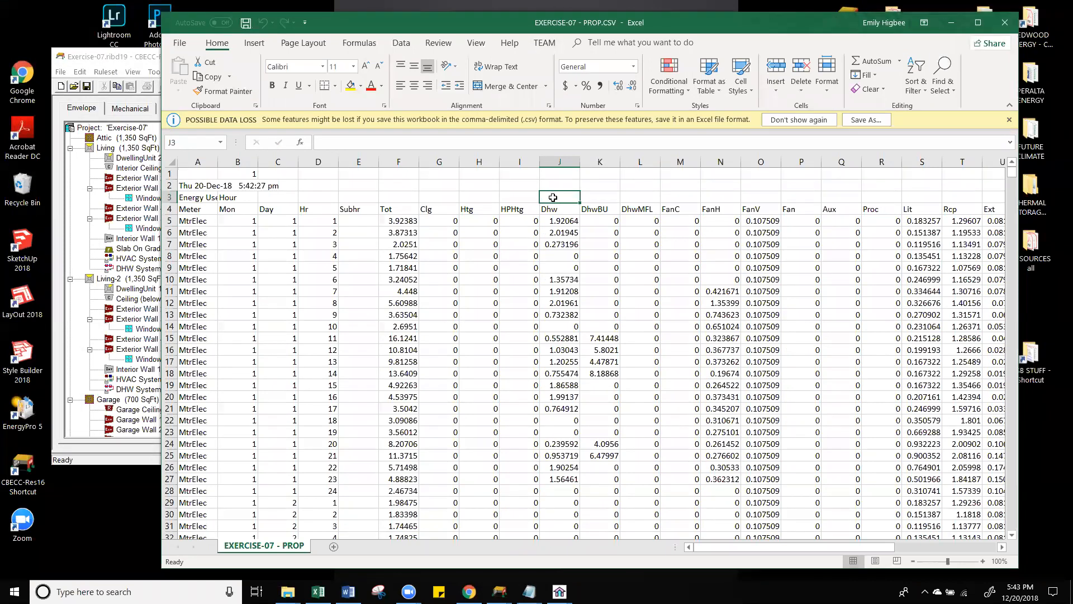
# Sum the hourly Dhw values from J5 to the end of the column in cell J3.
pyautogui.write('=sum(')
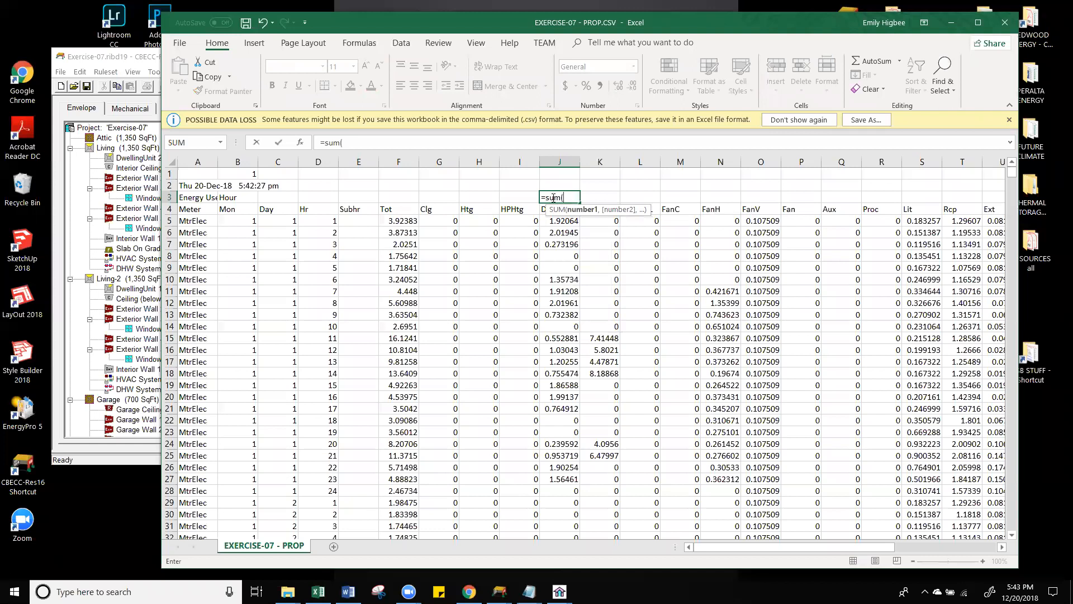
pyautogui.click(562, 221)
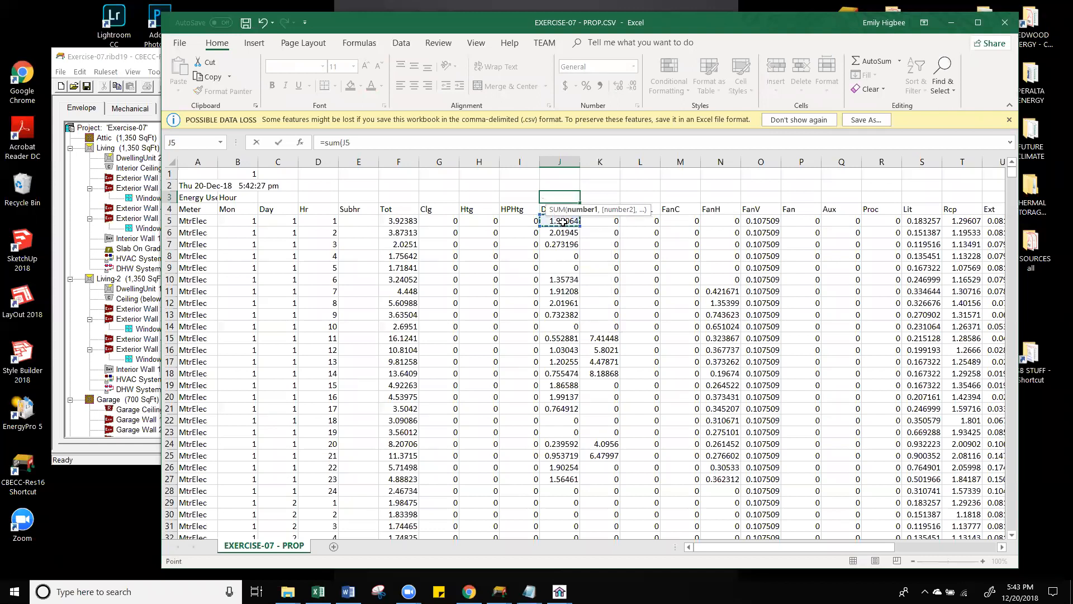
pyautogui.hotkey('ctrl', 'shift', 'Down')
pyautogui.press('Return')
pyautogui.scroll(3, 563, 222)
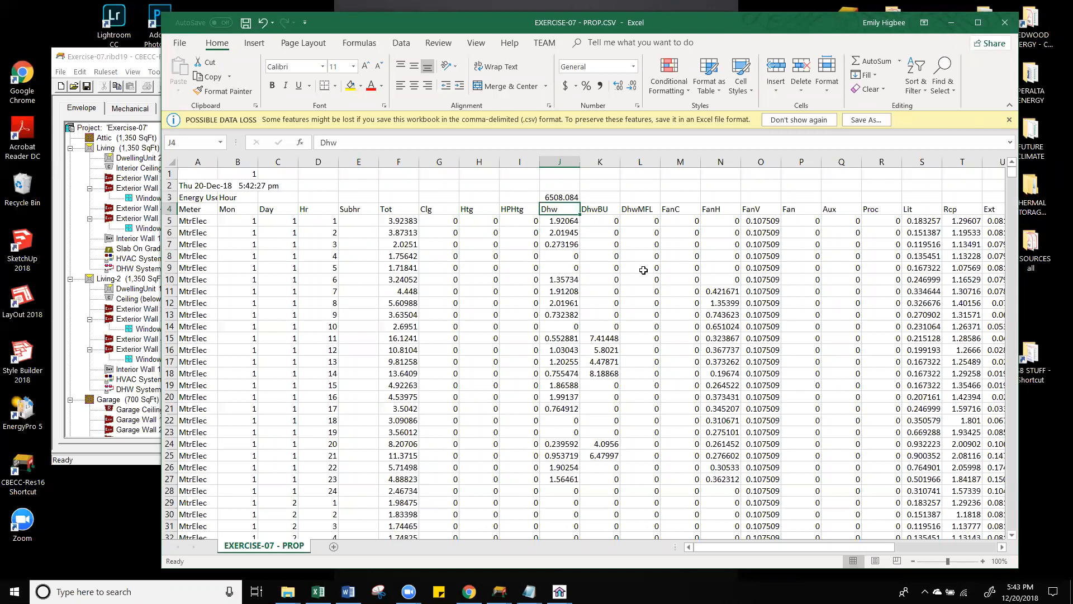
# Close the EXERCISE-07 - PROP.CSV workbook without saving and close the Exercise-07 project window in CBECC-Res 2019.
pyautogui.click(1004, 22)
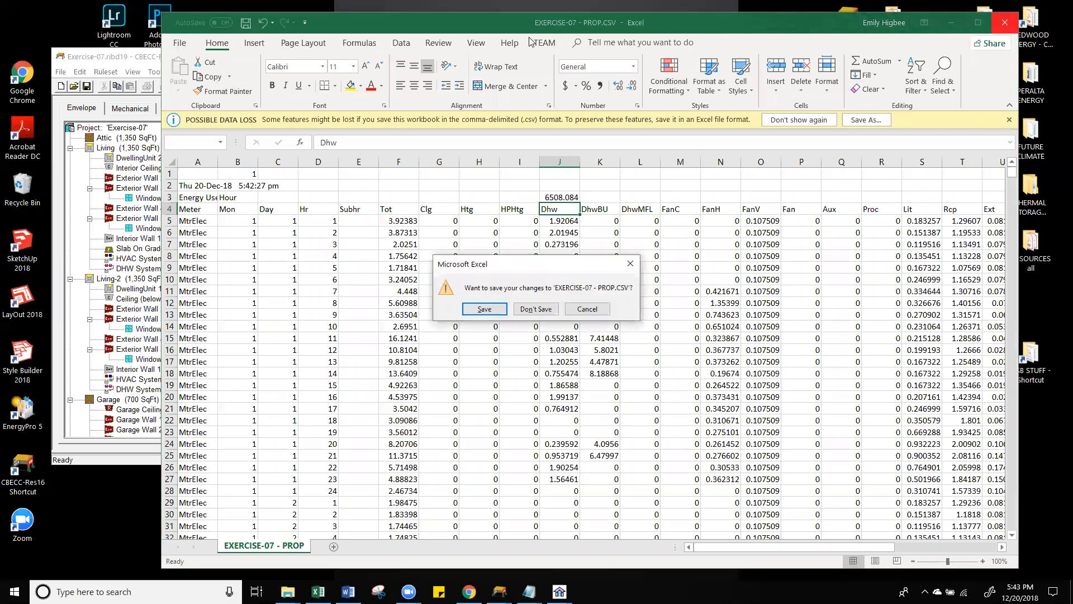
pyautogui.click(535, 309)
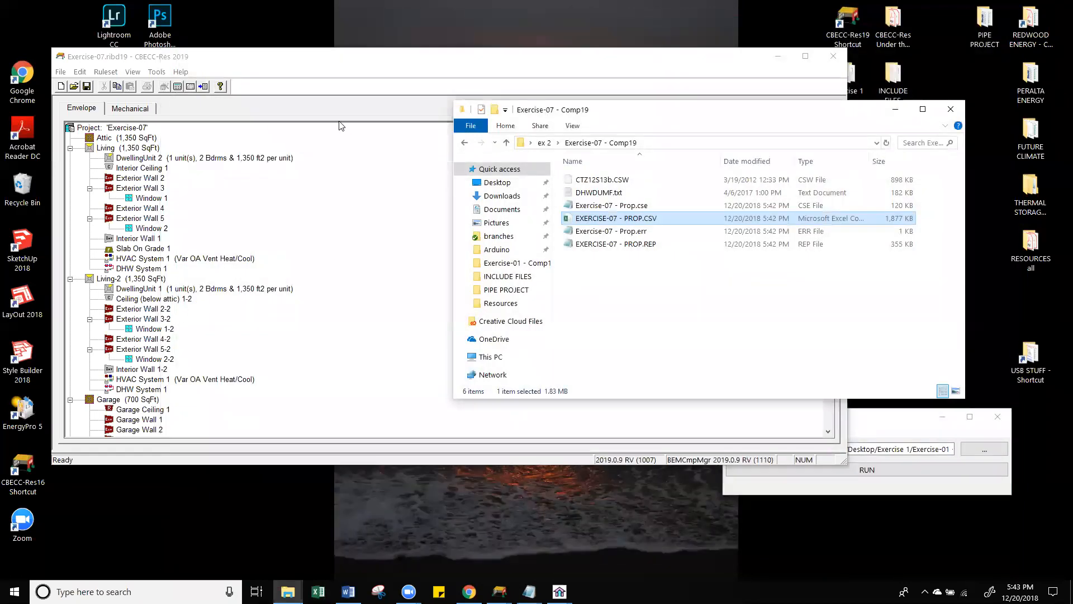
pyautogui.click(335, 57)
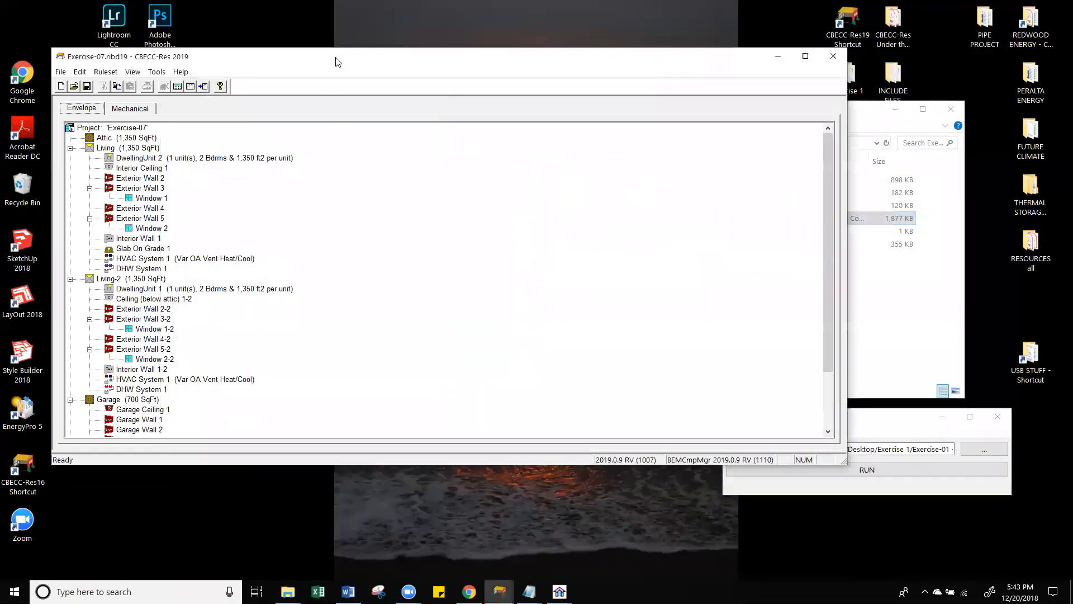
pyautogui.click(925, 330)
pyautogui.click(395, 68)
pyautogui.click(836, 56)
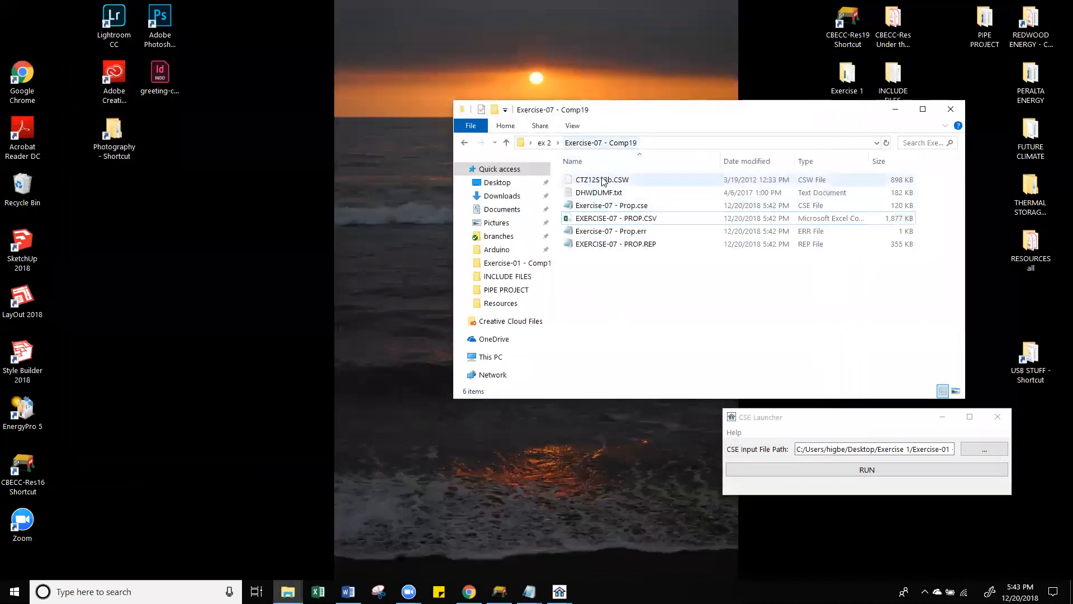
# Open Exercise-07 - Prop.cse from the Exercise-07 - Comp19 folder in Notepad and enlarge its window.
pyautogui.click(545, 143)
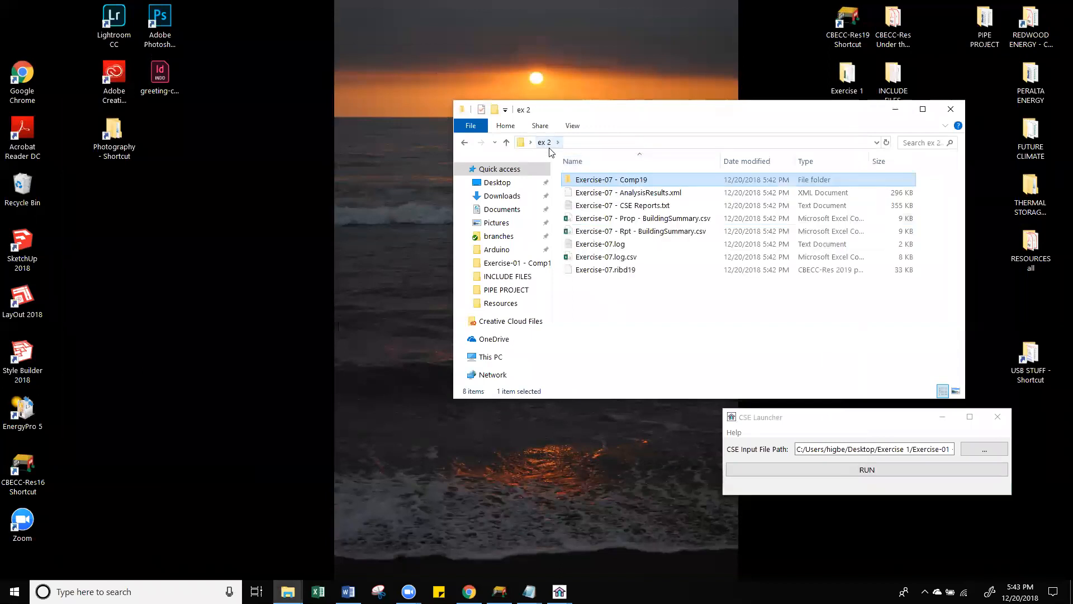
pyautogui.doubleClick(591, 180)
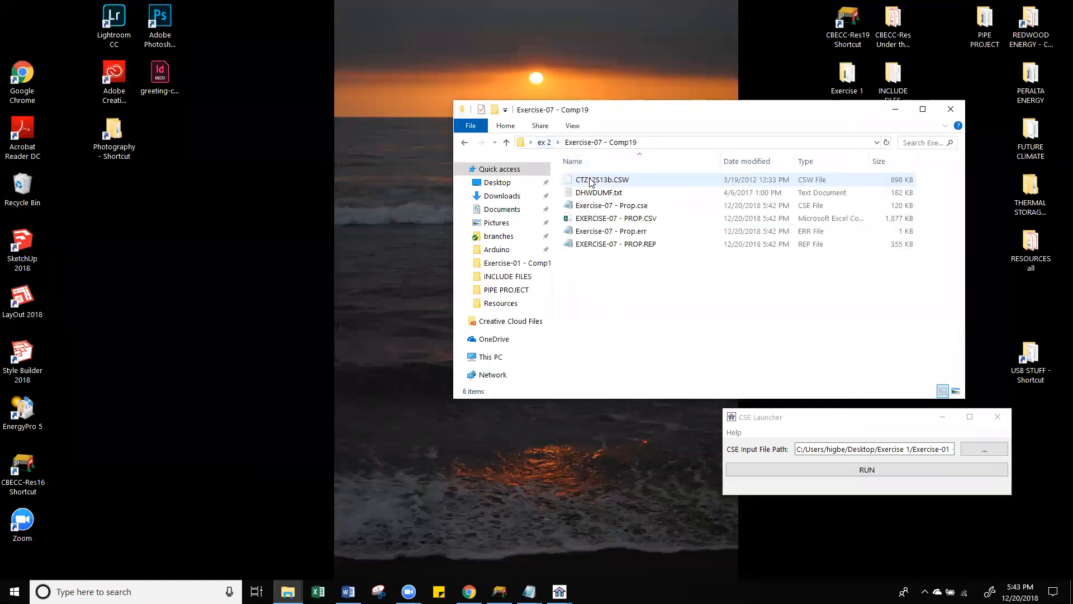
pyautogui.click(809, 161)
pyautogui.click(626, 180)
pyautogui.doubleClick(627, 179)
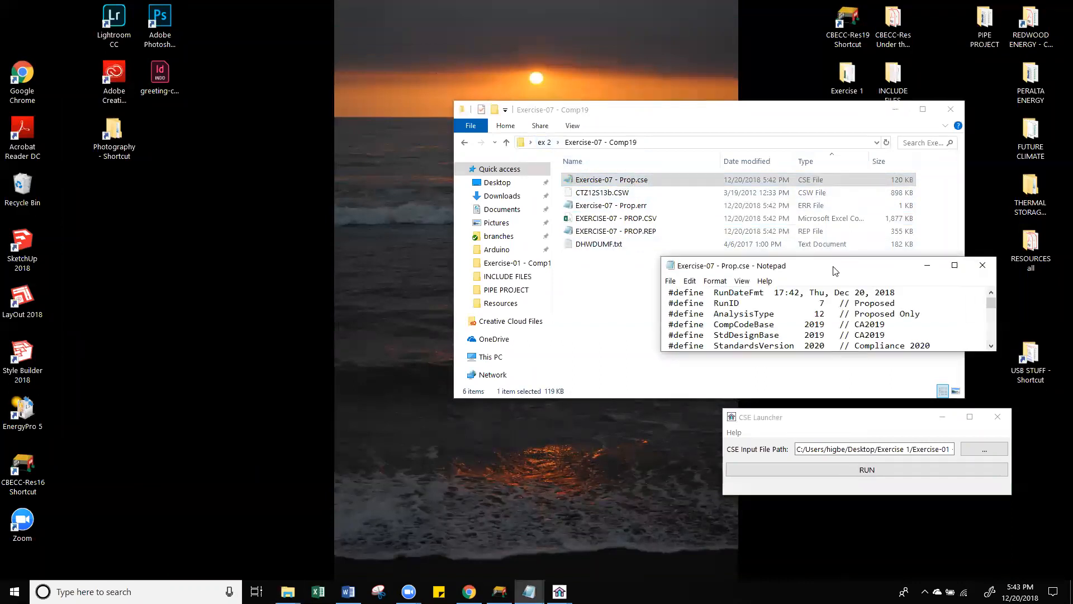
pyautogui.moveTo(835, 271); pyautogui.dragTo(193, 26)
pyautogui.click(353, 106)
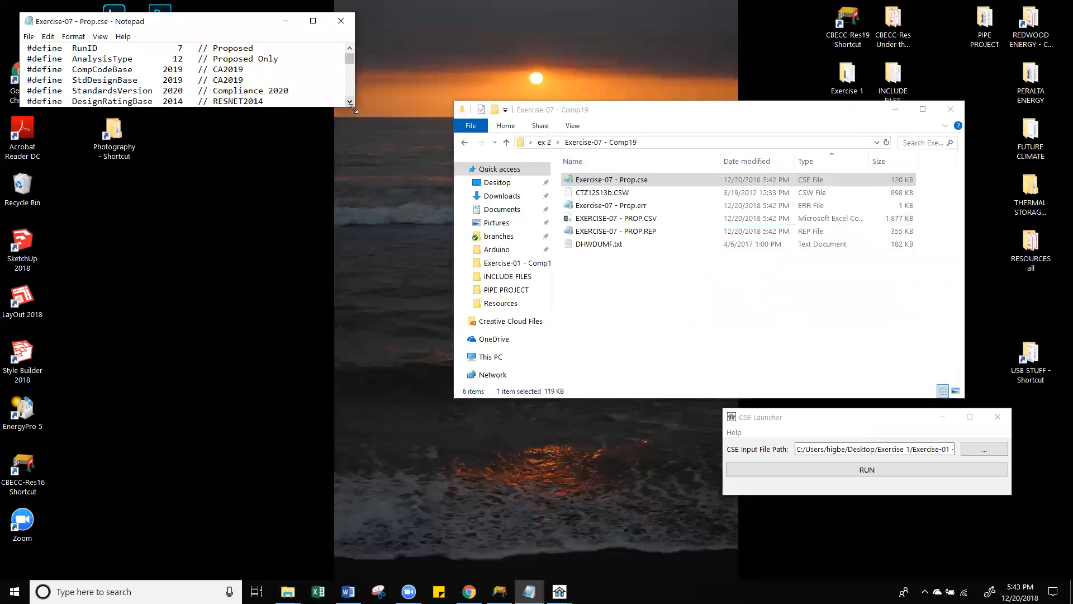
pyautogui.moveTo(353, 109); pyautogui.dragTo(671, 546)
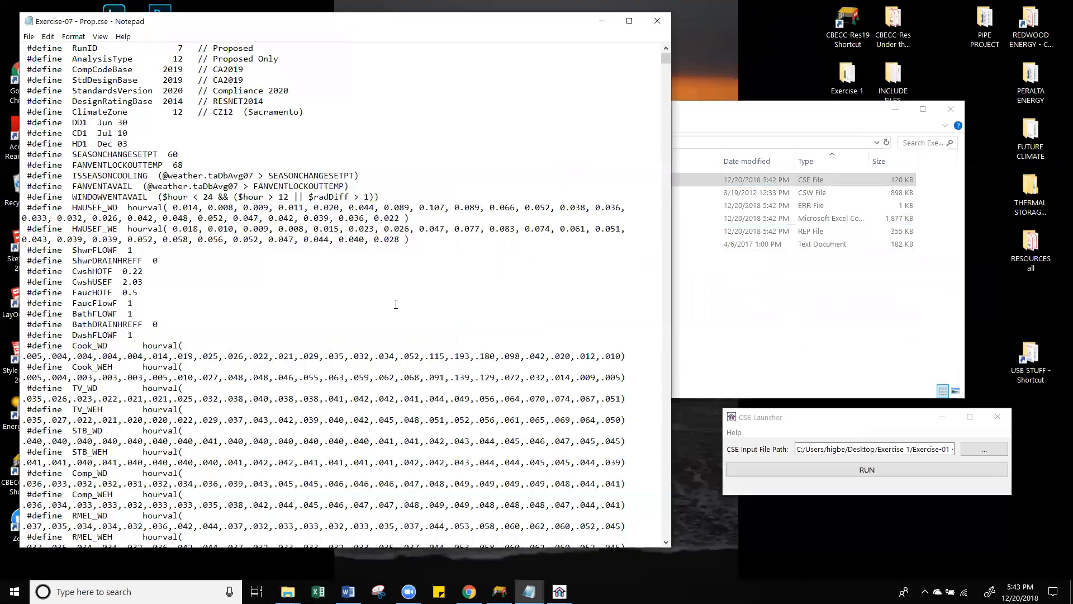
# Search the CSE file for "dhw" and examine the DHWSYS block for "dhwsys-DHW System 1".
pyautogui.hotkey('ctrl', 'f')
pyautogui.write('dhw')
pyautogui.press('Return')
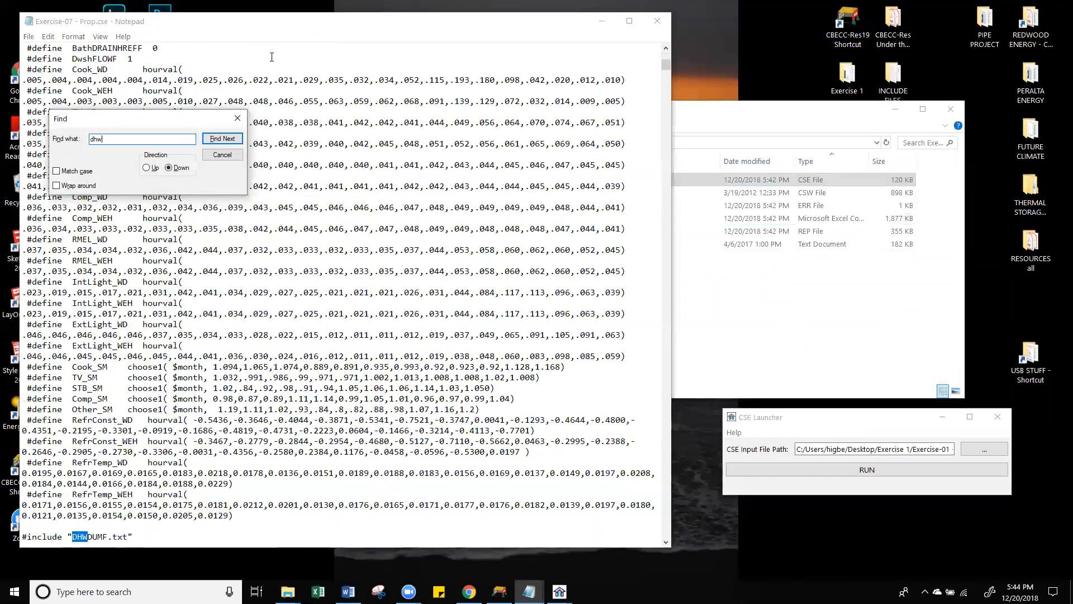
pyautogui.click(224, 140)
pyautogui.click(224, 141)
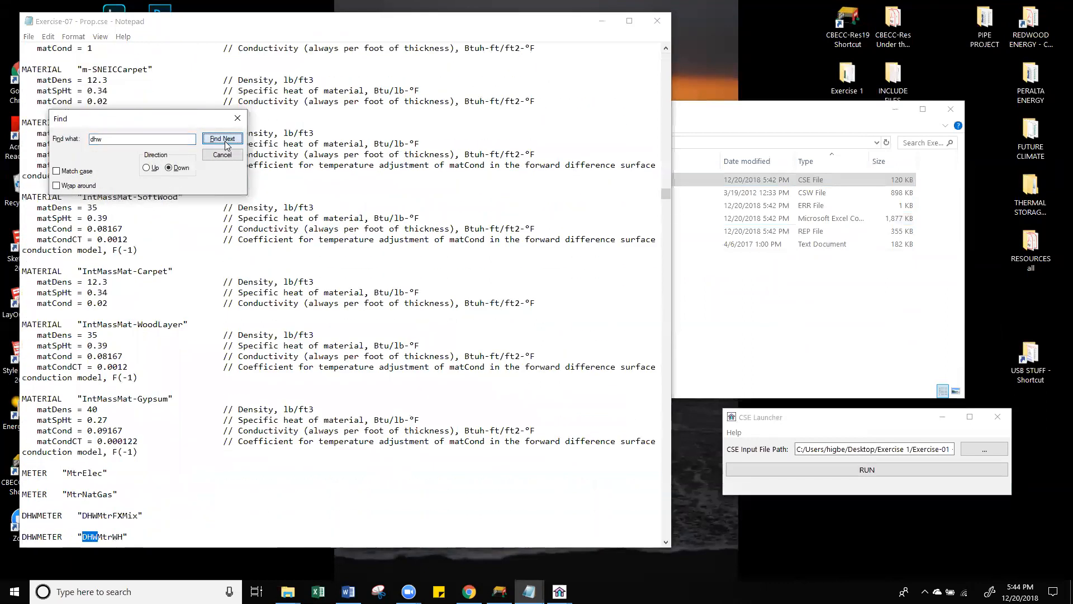
pyautogui.click(225, 143)
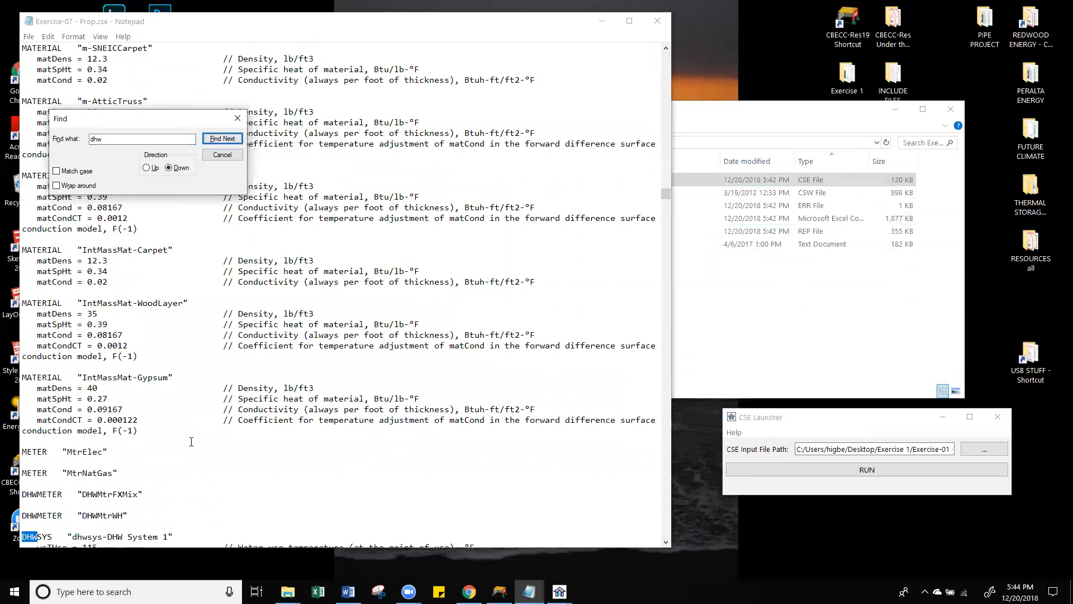
pyautogui.scroll(-8, 191, 442)
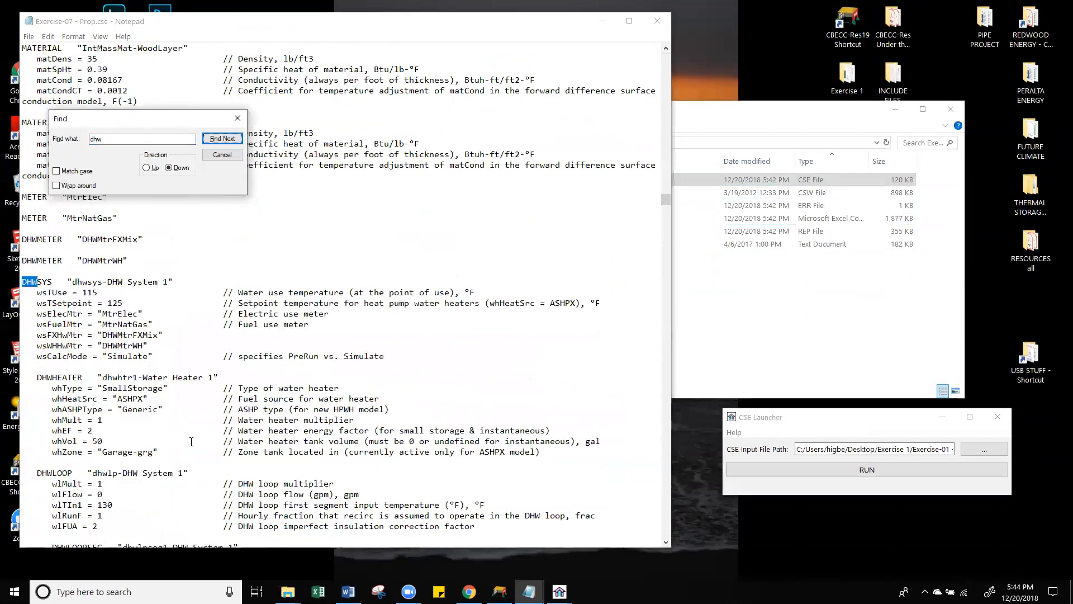
pyautogui.scroll(1, 191, 442)
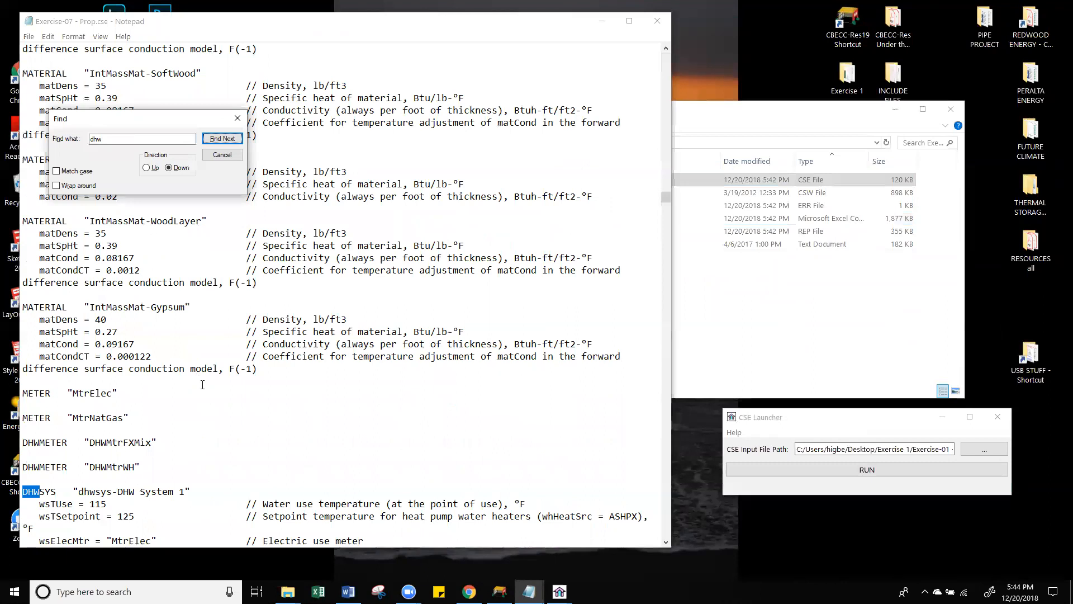
pyautogui.scroll(-6, 202, 384)
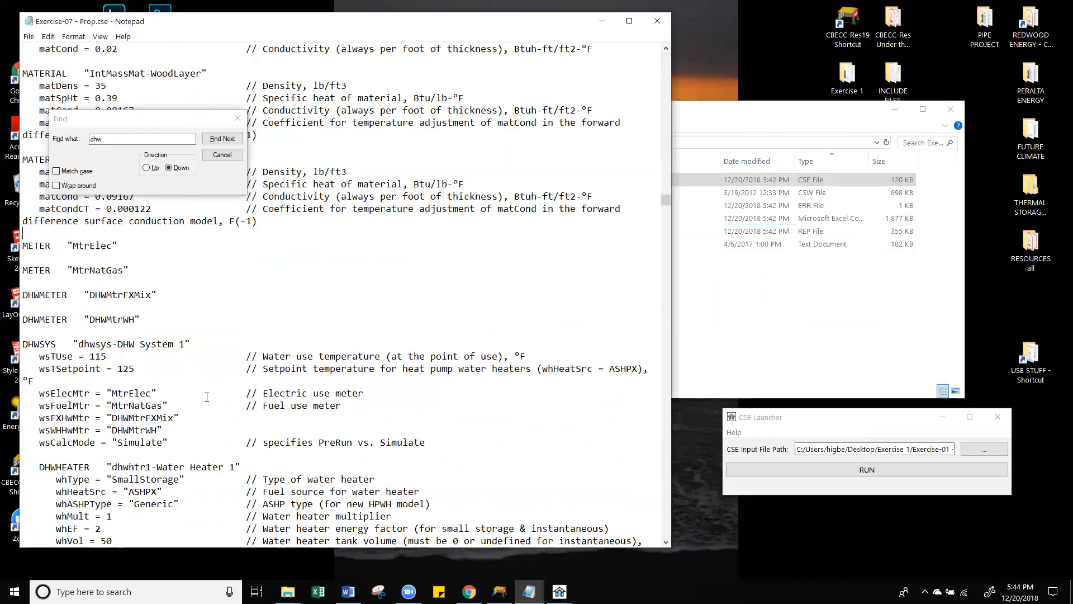
pyautogui.click(237, 118)
pyautogui.scroll(-1, 235, 353)
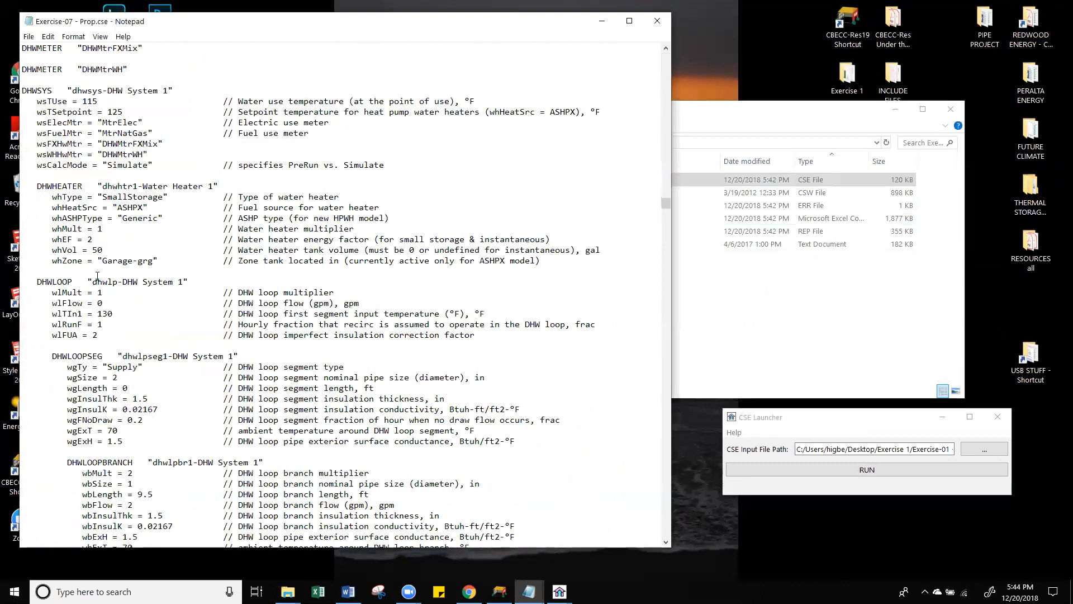
pyautogui.scroll(1, 57, 168)
# Set wsTSetpoint of "dhwsys-DHW System 1" to 200 and save the CSE file.
pyautogui.moveTo(24, 124); pyautogui.dragTo(120, 144)
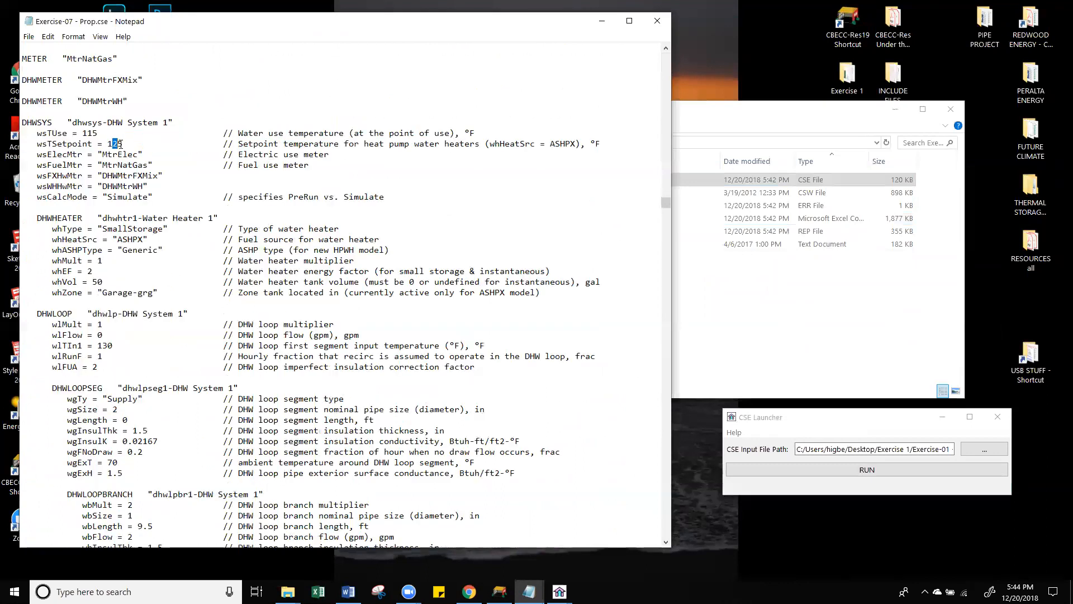
pyautogui.doubleClick(114, 144)
pyautogui.click(114, 143)
pyautogui.press('BackSpace')
pyautogui.press('BackSpace')
pyautogui.press('BackSpace')
pyautogui.write('200')
pyautogui.click(28, 36)
pyautogui.click(40, 74)
# Load Exercise-07 - Prop.cse from ex 2, Exercise-07 - Comp19 into CSE Launcher and run the simulation.
pyautogui.click(998, 453)
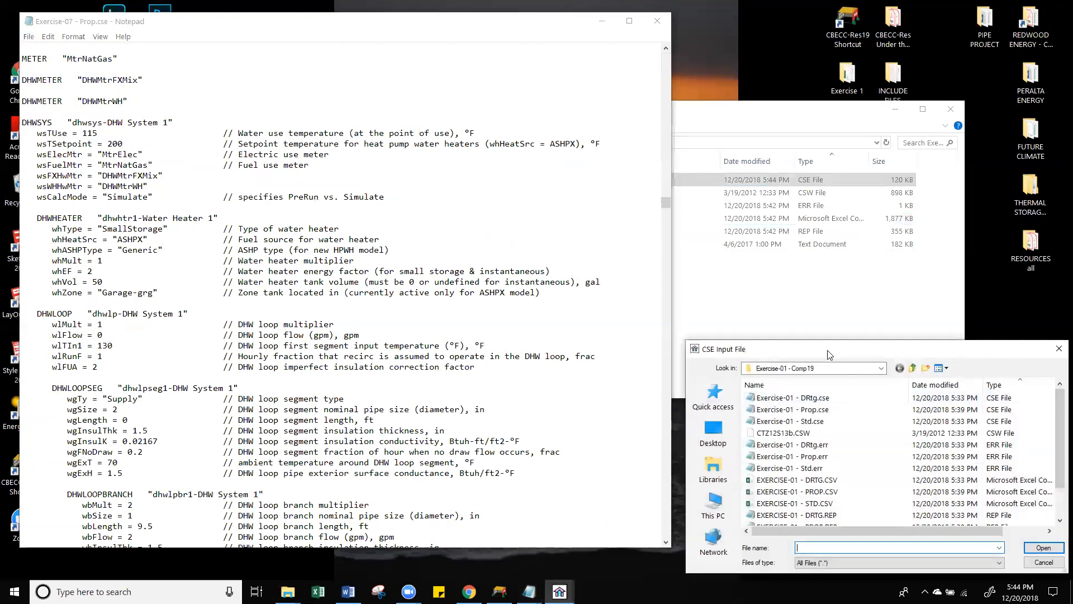
pyautogui.moveTo(827, 355); pyautogui.dragTo(726, 224)
pyautogui.click(727, 237)
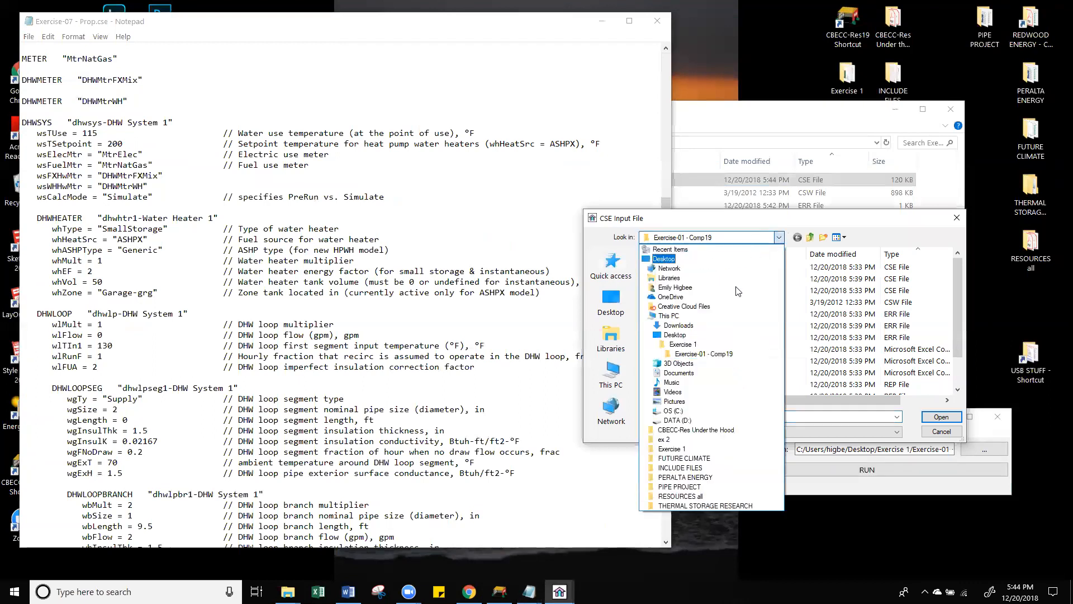
pyautogui.click(675, 335)
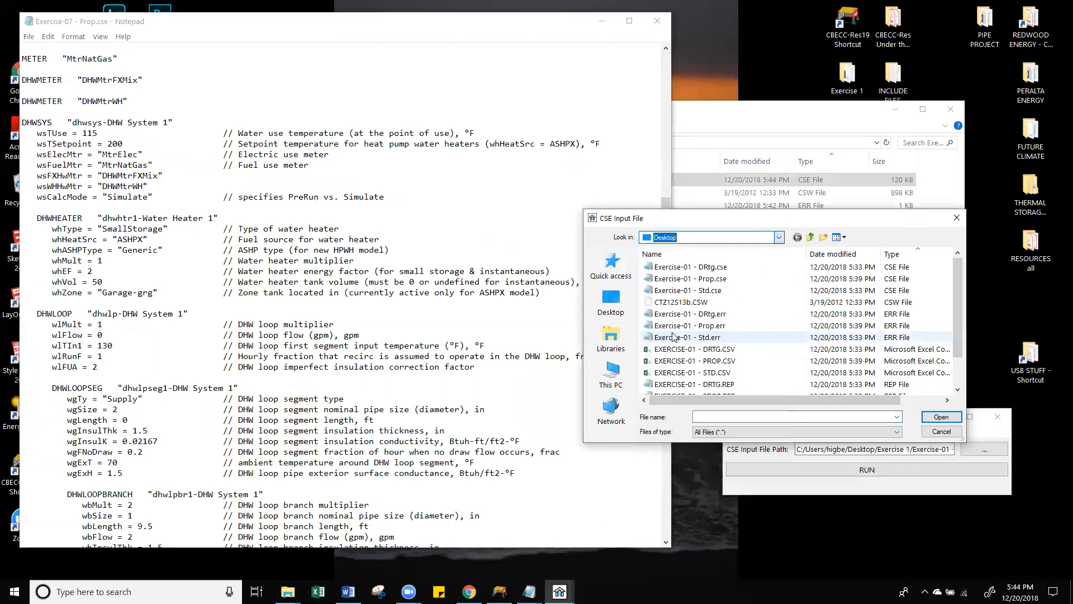
pyautogui.doubleClick(702, 277)
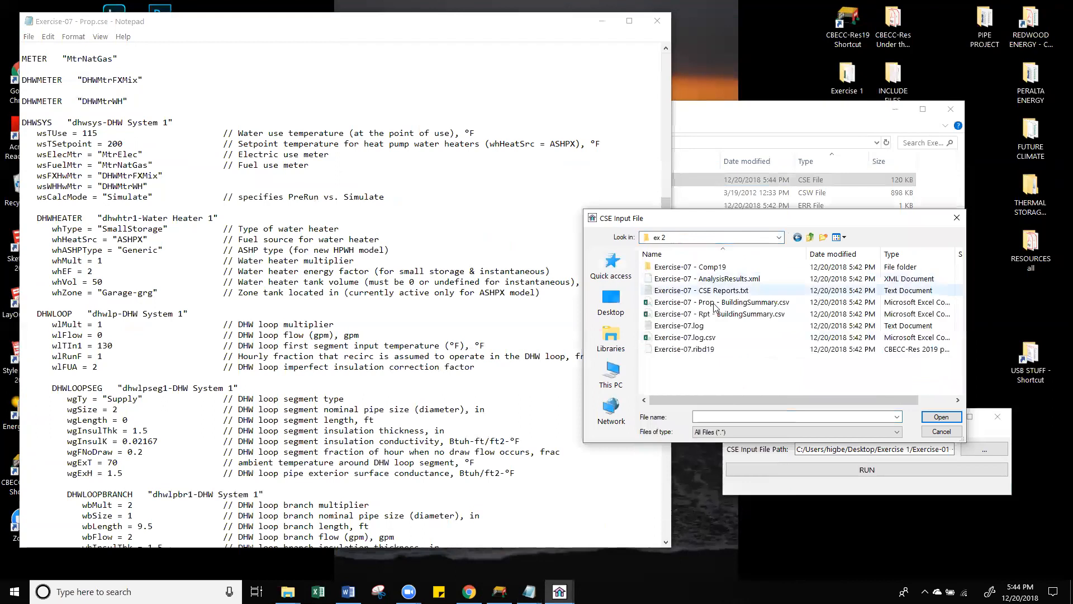
pyautogui.doubleClick(703, 268)
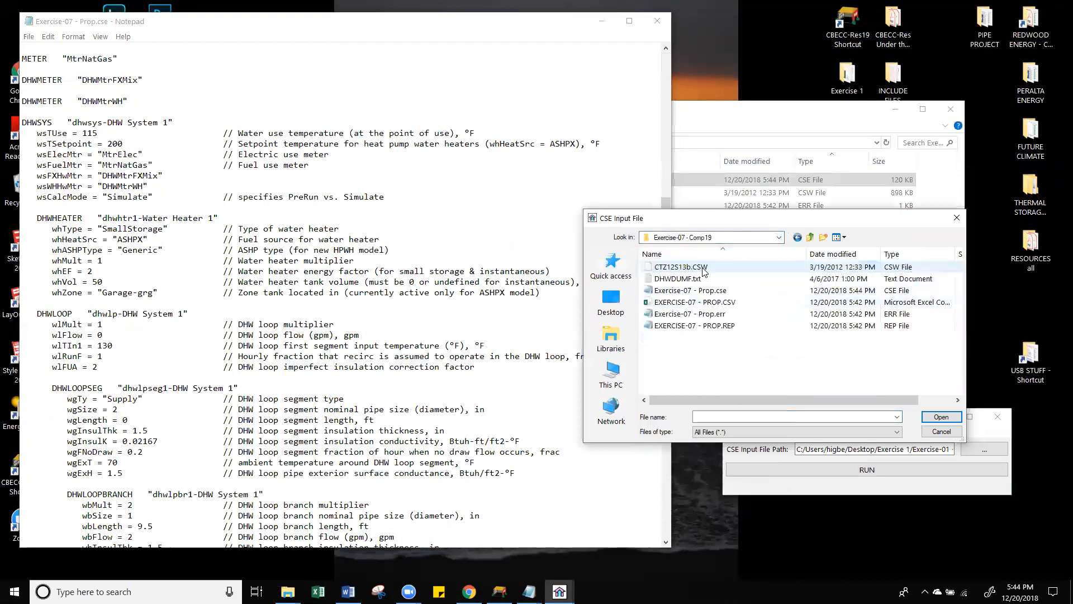
pyautogui.click(684, 290)
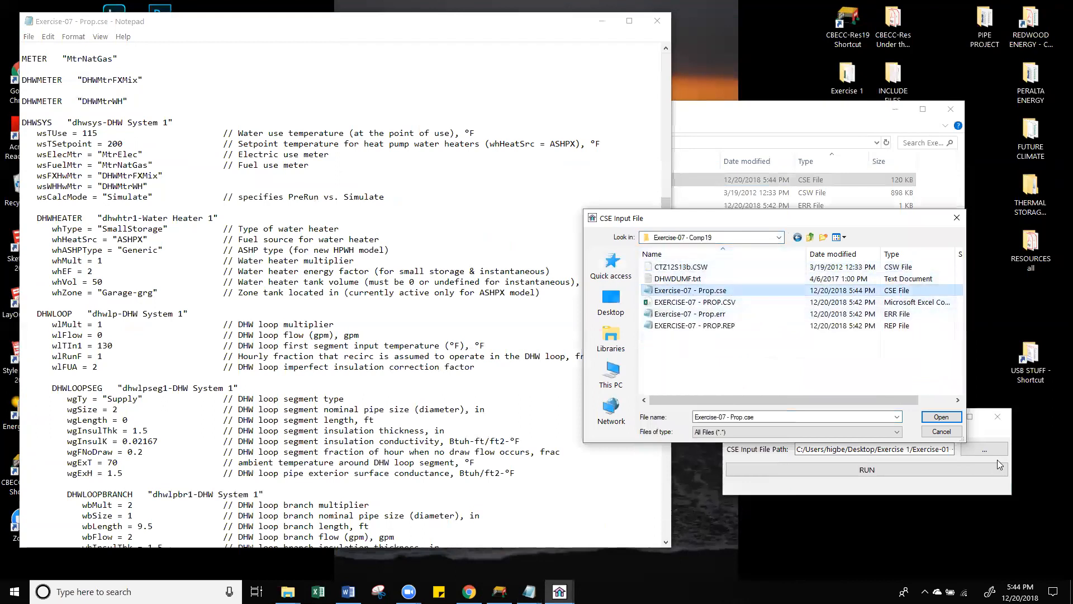
pyautogui.click(953, 418)
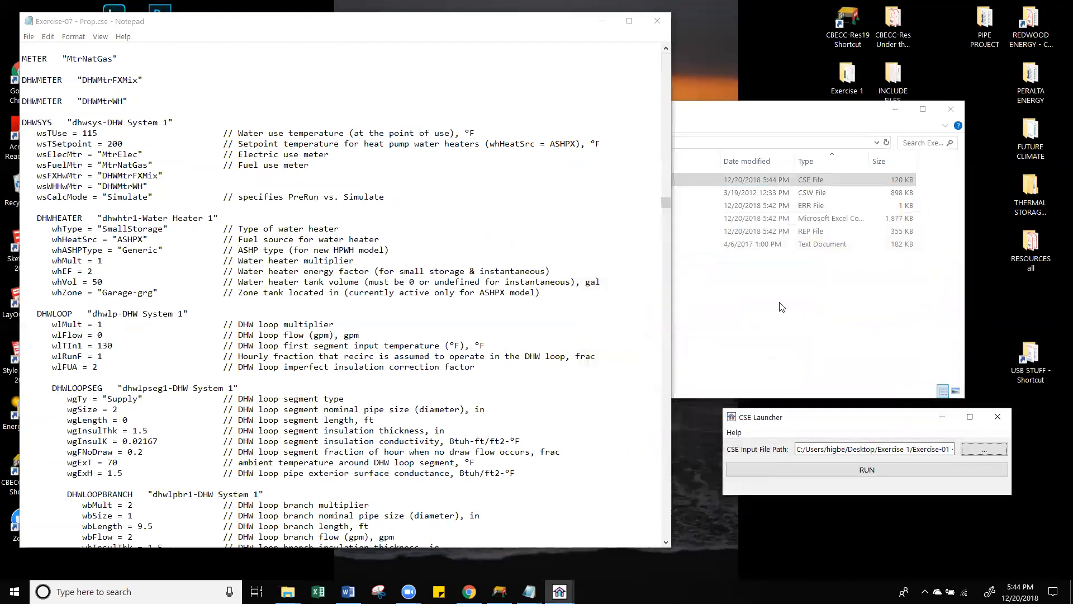
pyautogui.click(901, 474)
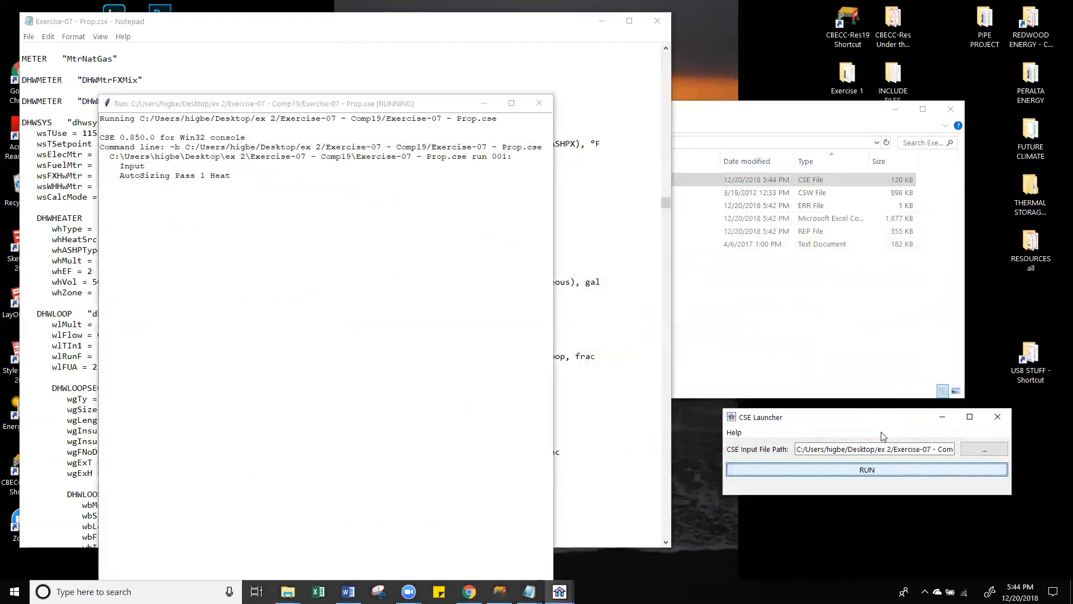
pyautogui.moveTo(417, 106); pyautogui.dragTo(534, 28)
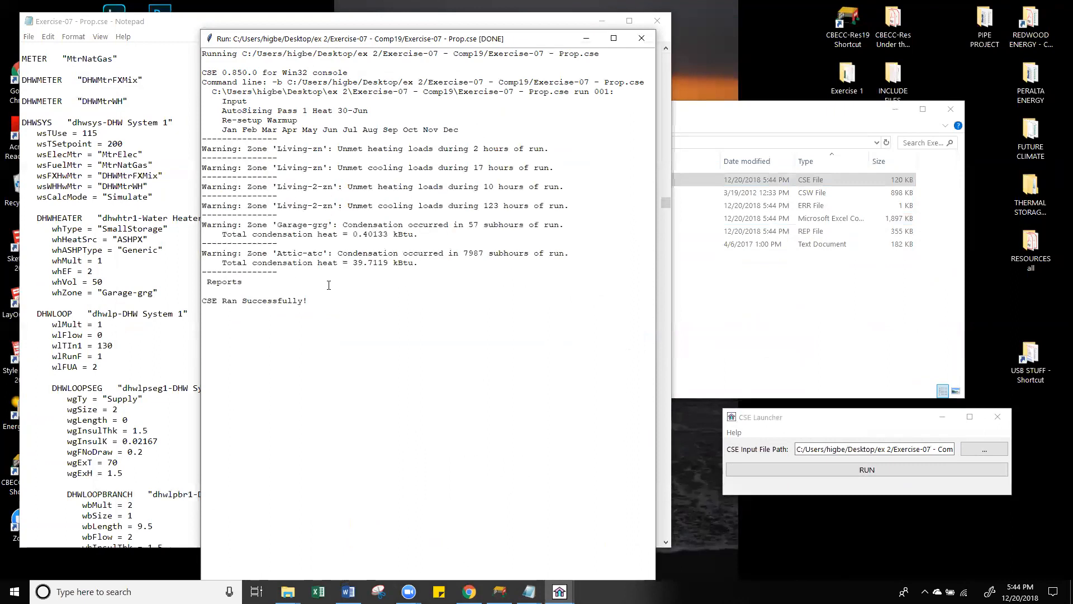
# Open the rerun EXERCISE-07 - PROP.CSV in Excel and inspect the first hourly Dhw values.
pyautogui.click(788, 344)
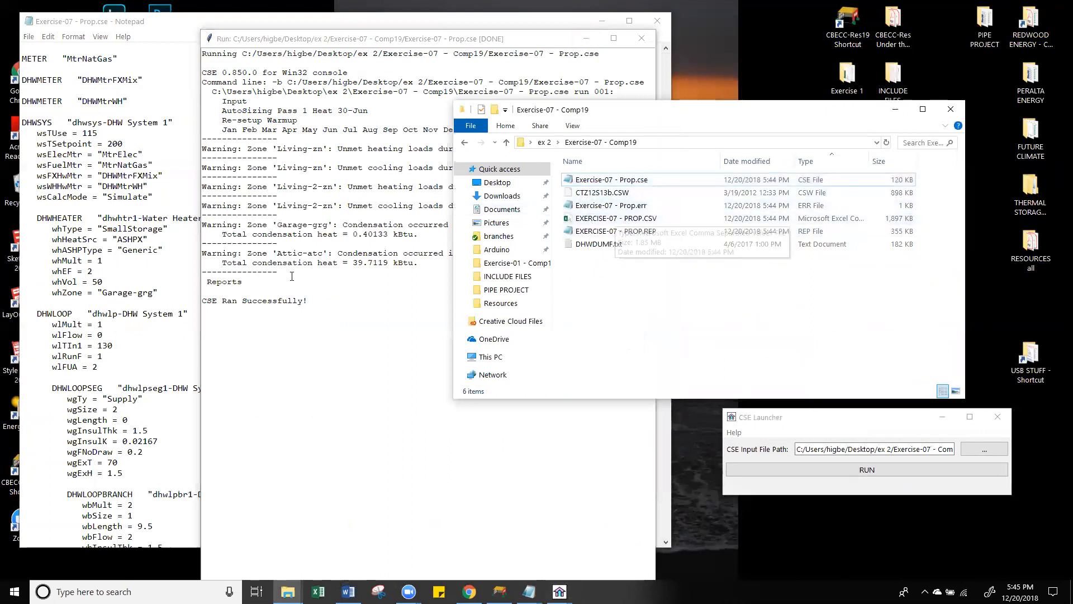
pyautogui.click(601, 219)
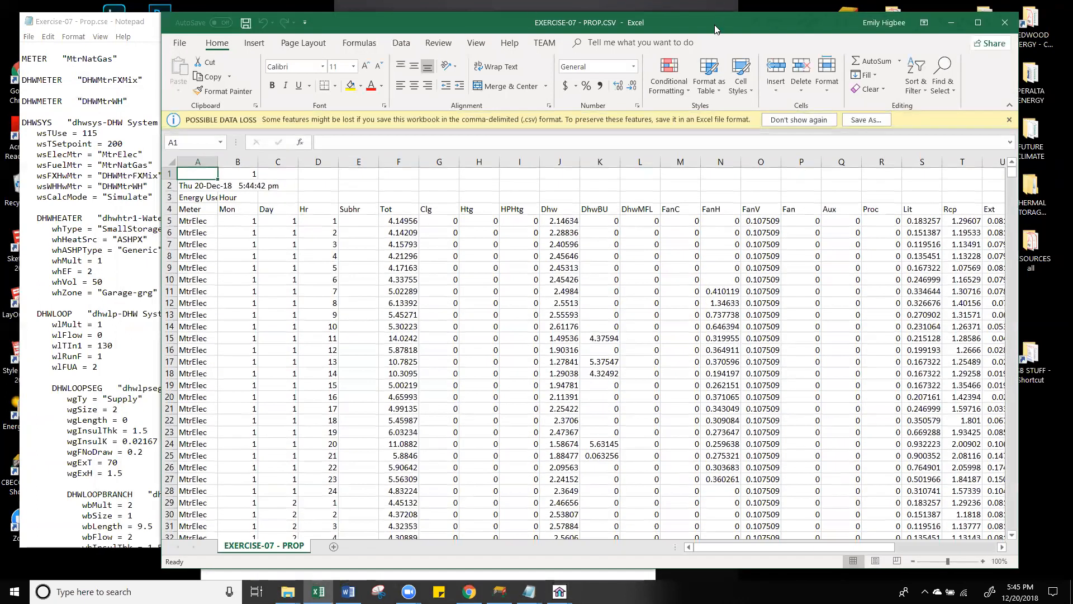
pyautogui.moveTo(714, 24); pyautogui.dragTo(562, 18)
pyautogui.click(407, 191)
pyautogui.moveTo(412, 216); pyautogui.dragTo(408, 279)
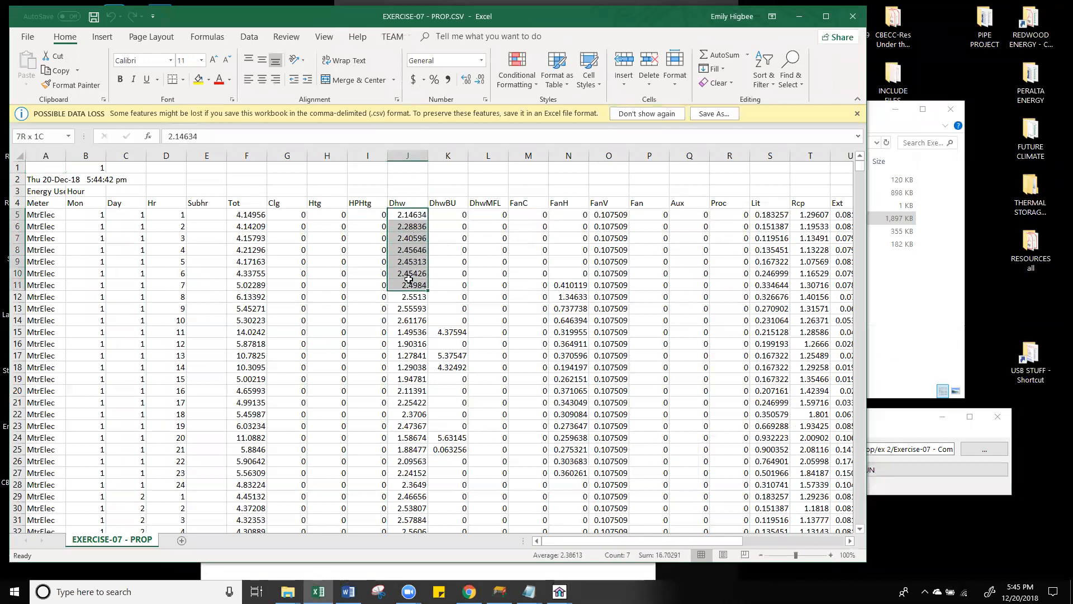
pyautogui.click(407, 180)
pyautogui.moveTo(420, 217); pyautogui.dragTo(409, 370)
# Total the hourly Dhw values with a SUM of J5:J8764 in cell J2.
pyautogui.click(418, 179)
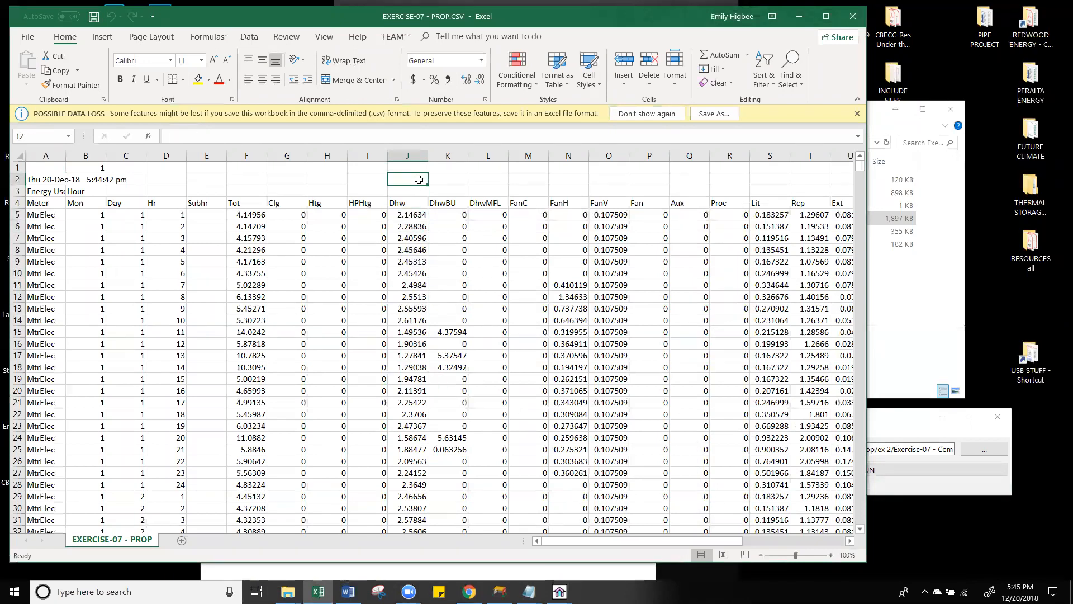
pyautogui.write('=sum(')
pyautogui.click(414, 213)
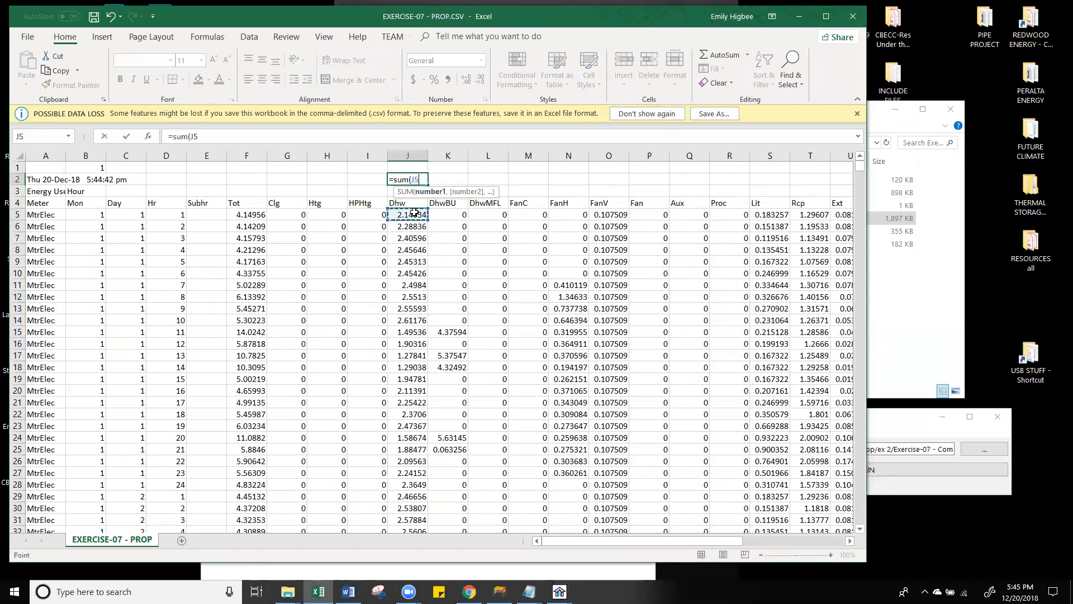
pyautogui.hotkey('ctrl', 'shift', 'Down')
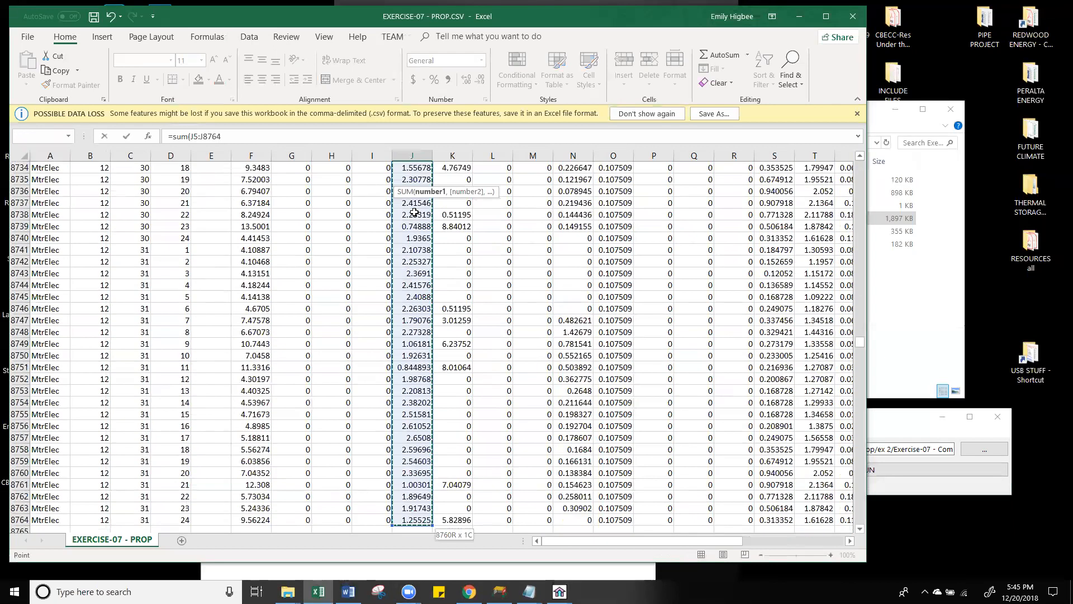
pyautogui.click(247, 137)
pyautogui.write(')')
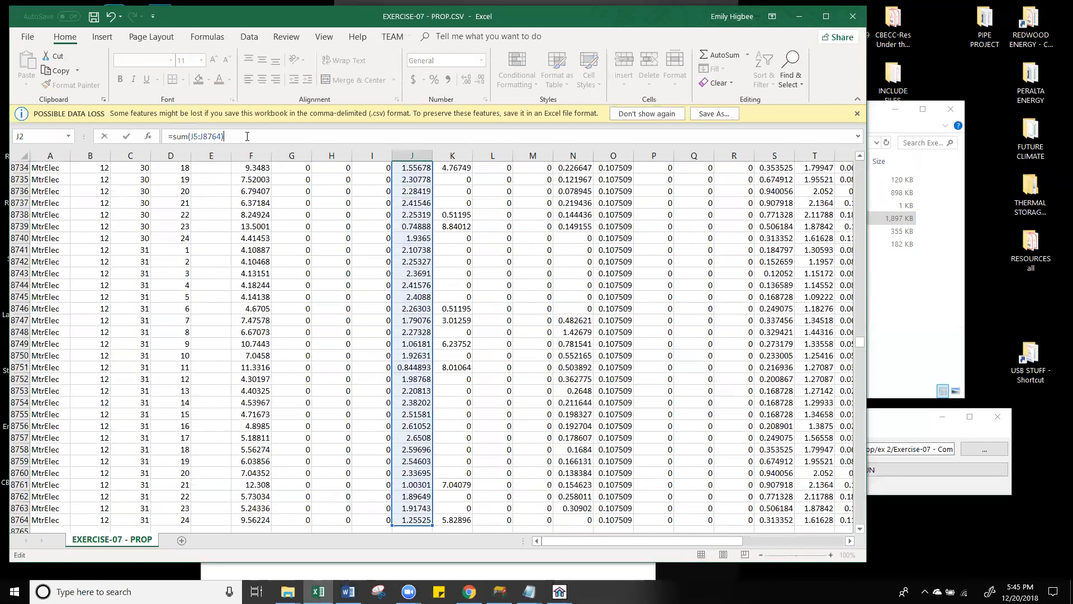
pyautogui.press('Return')
# Show the Dhw total in J2 without decimals and save EXERCISE-07 - PROP.CSV.
pyautogui.scroll(1, 414, 191)
pyautogui.click(415, 180)
pyautogui.click(480, 80)
pyautogui.click(480, 80)
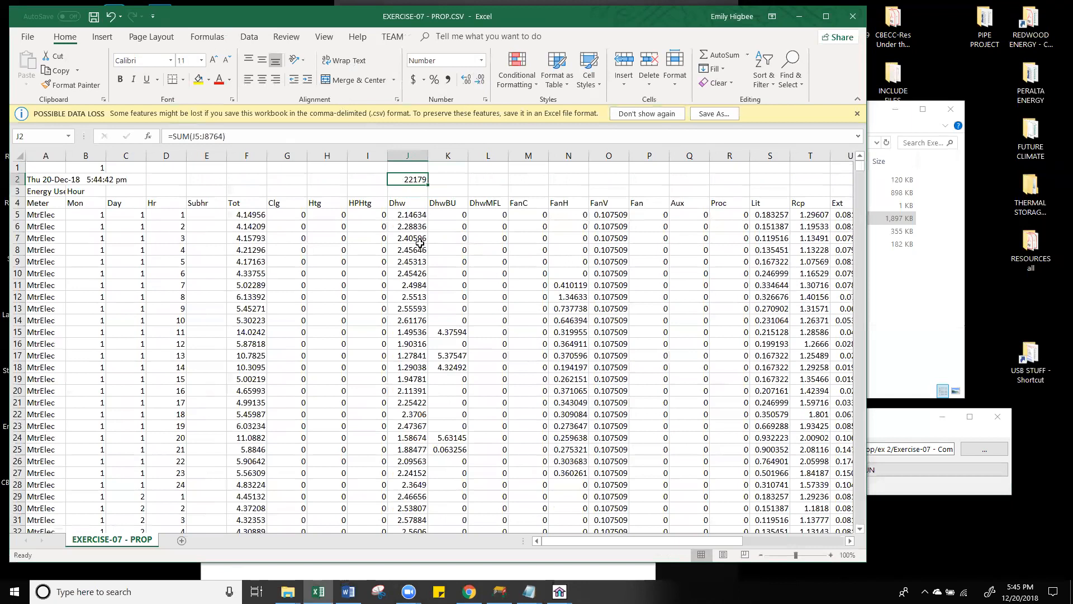
pyautogui.click(452, 261)
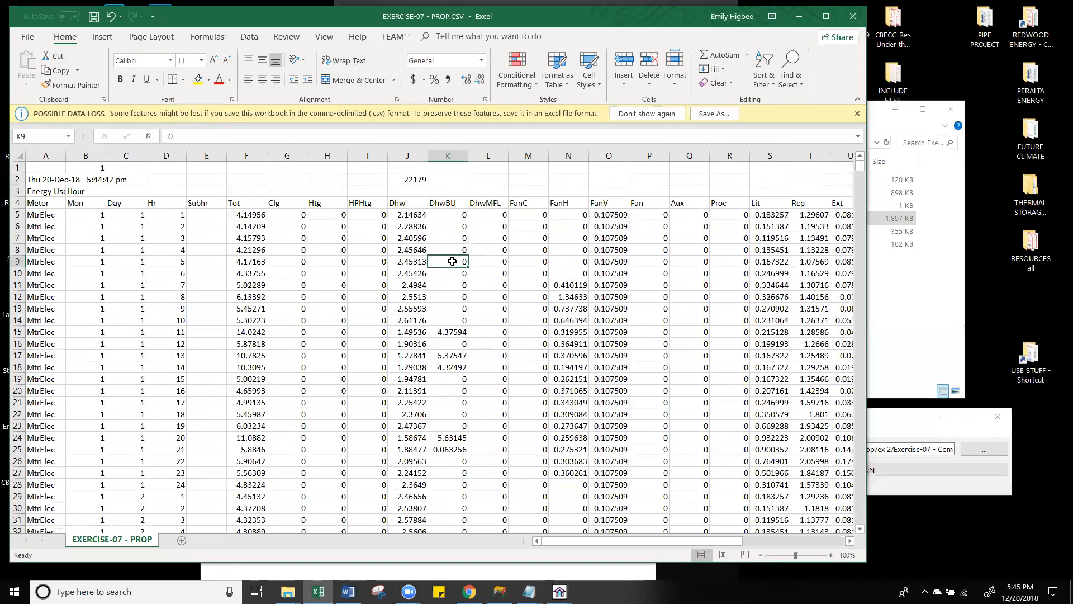
pyautogui.click(93, 18)
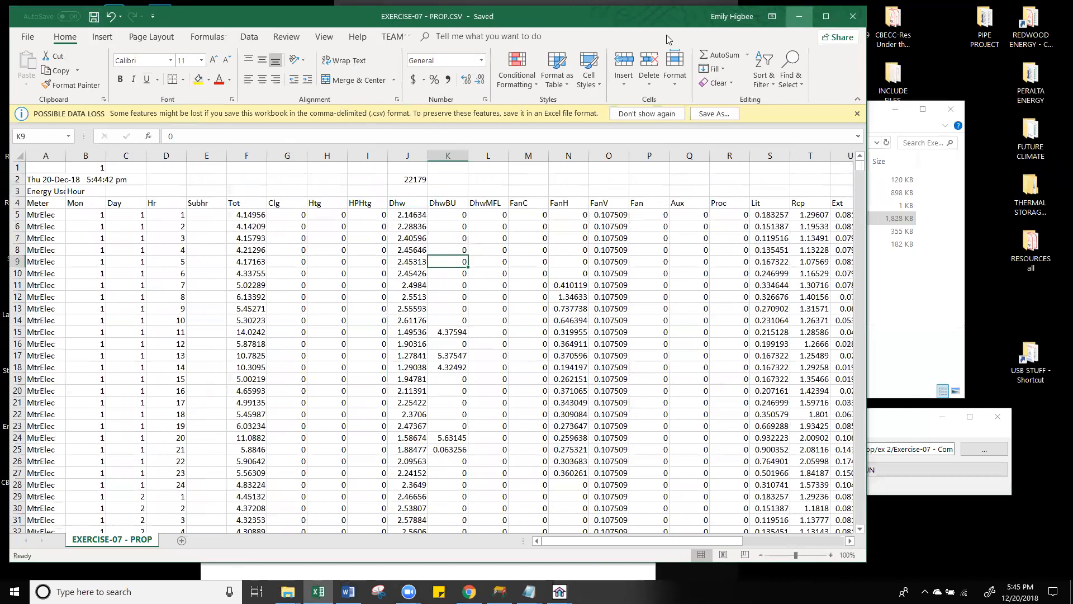
# Clear the Dhw total from J2 and close EXERCISE-07 - PROP.CSV without saving.
pyautogui.click(412, 192)
pyautogui.click(413, 179)
pyautogui.press('Delete')
pyautogui.click(853, 16)
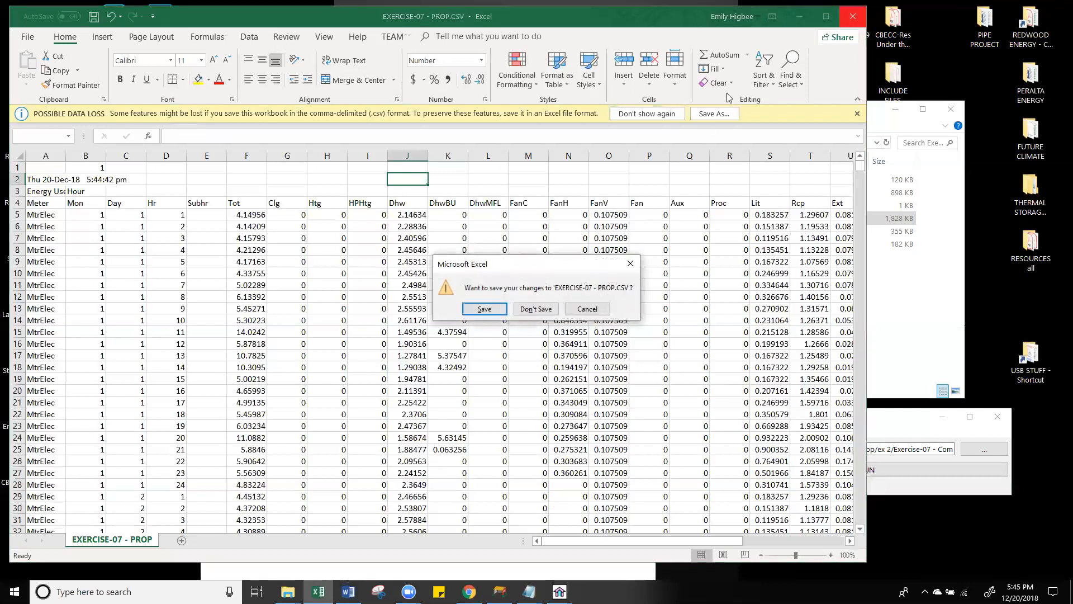
pyautogui.click(534, 312)
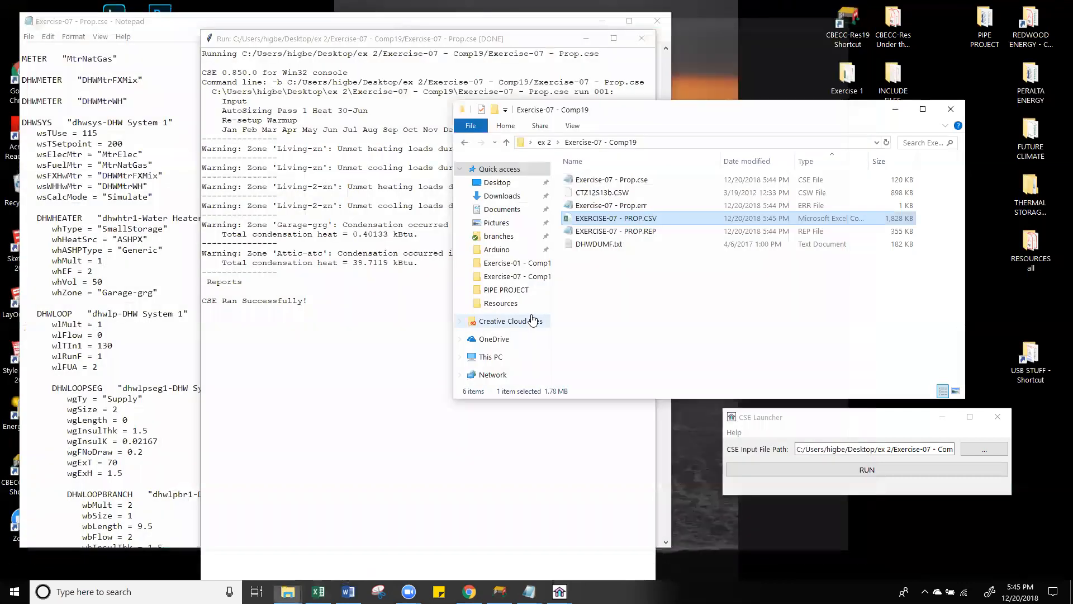
# Minimize the CSE file, close the simulation run window, and shrink and move the Exercise-07 - Comp19 folder window to uncover the desktop files.
pyautogui.click(650, 328)
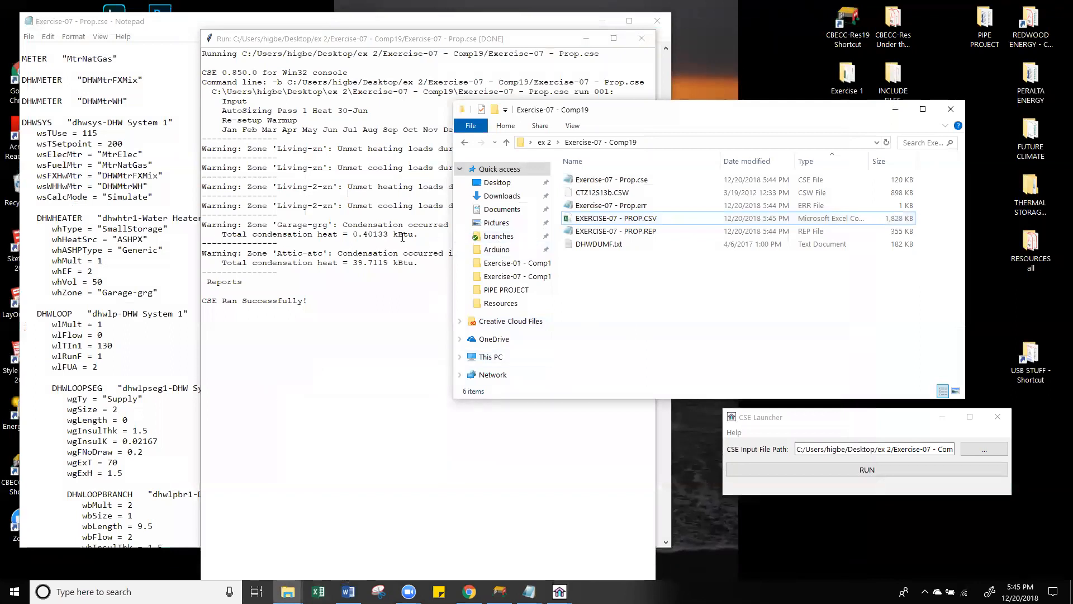
pyautogui.click(117, 207)
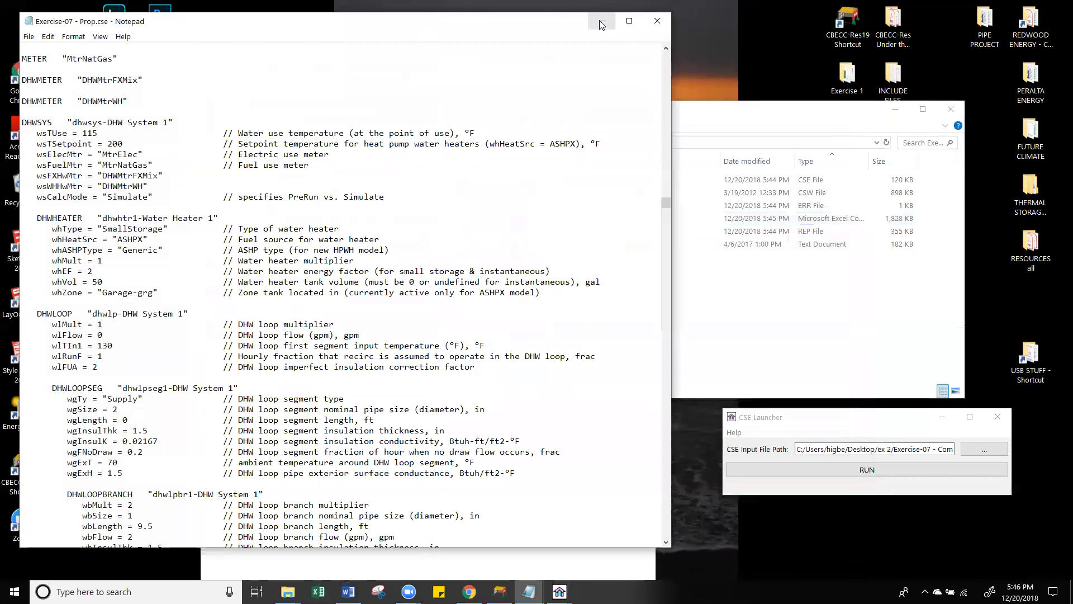
pyautogui.click(647, 28)
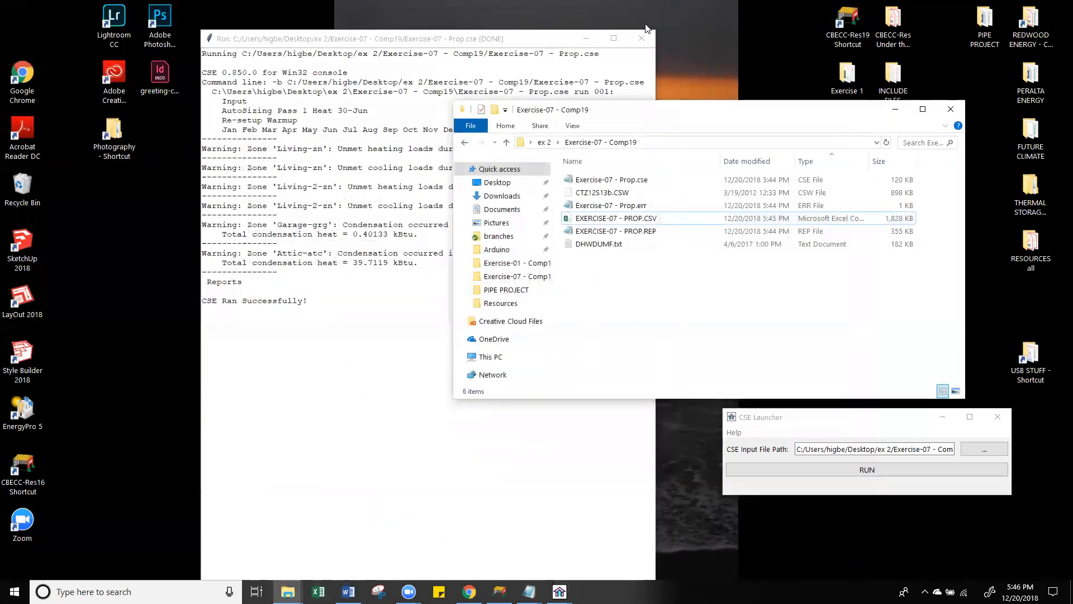
pyautogui.click(635, 39)
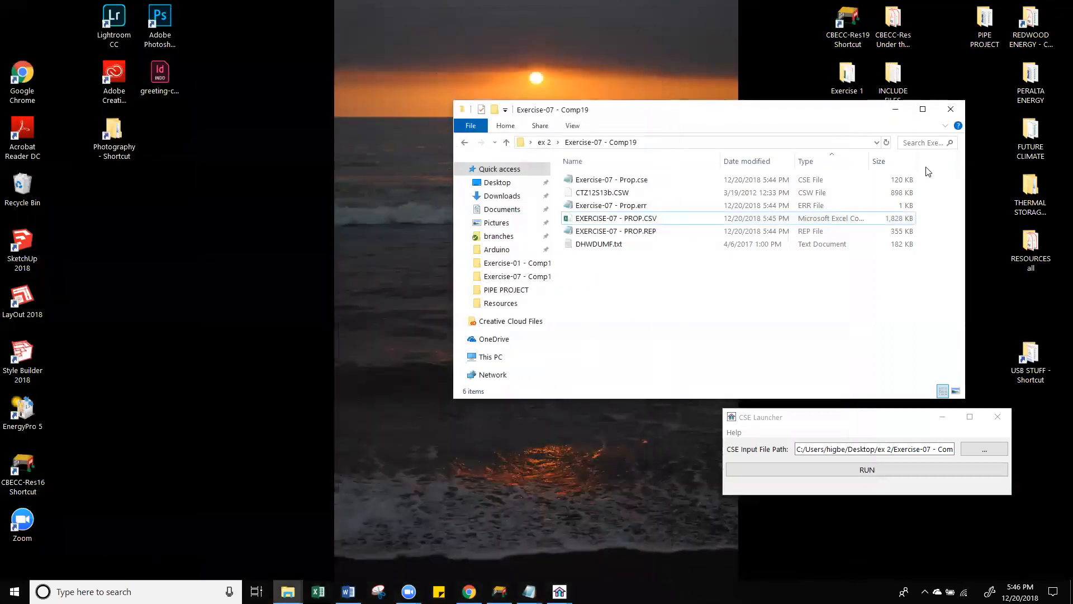
pyautogui.moveTo(966, 178); pyautogui.dragTo(887, 179)
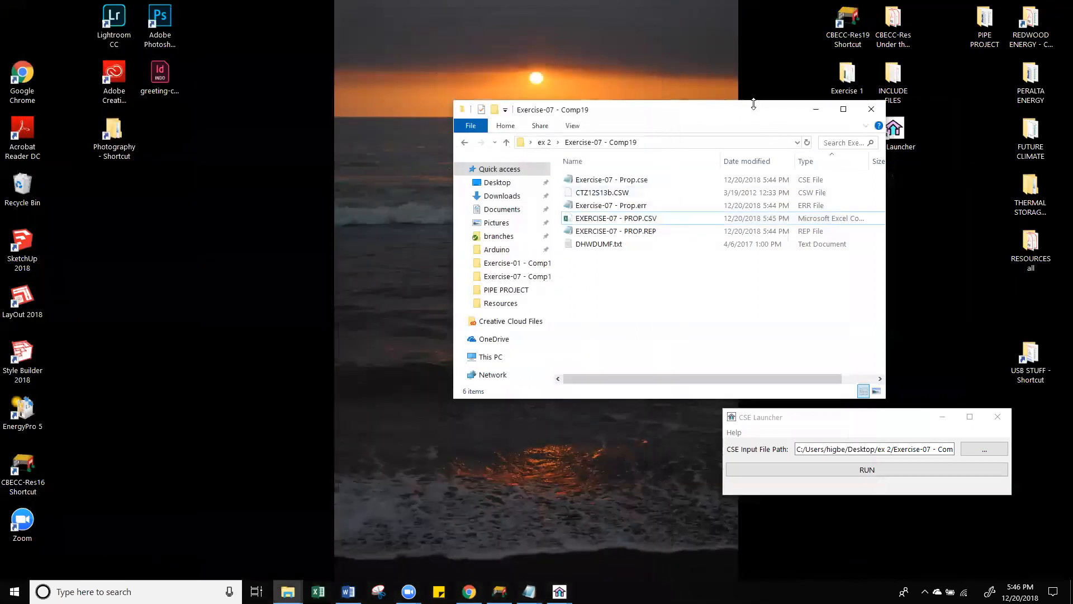
pyautogui.moveTo(753, 104); pyautogui.dragTo(726, 148)
pyautogui.moveTo(704, 160); pyautogui.dragTo(726, 155)
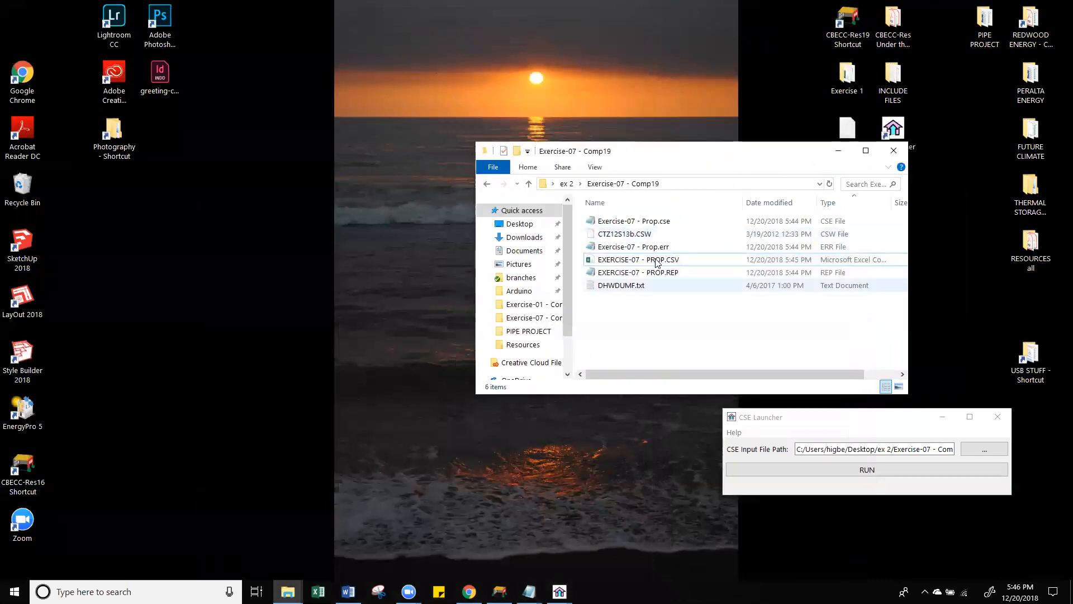
# Go up to the ex 2 folder and move dhwschedule.txt from the desktop into it.
pyautogui.click(567, 186)
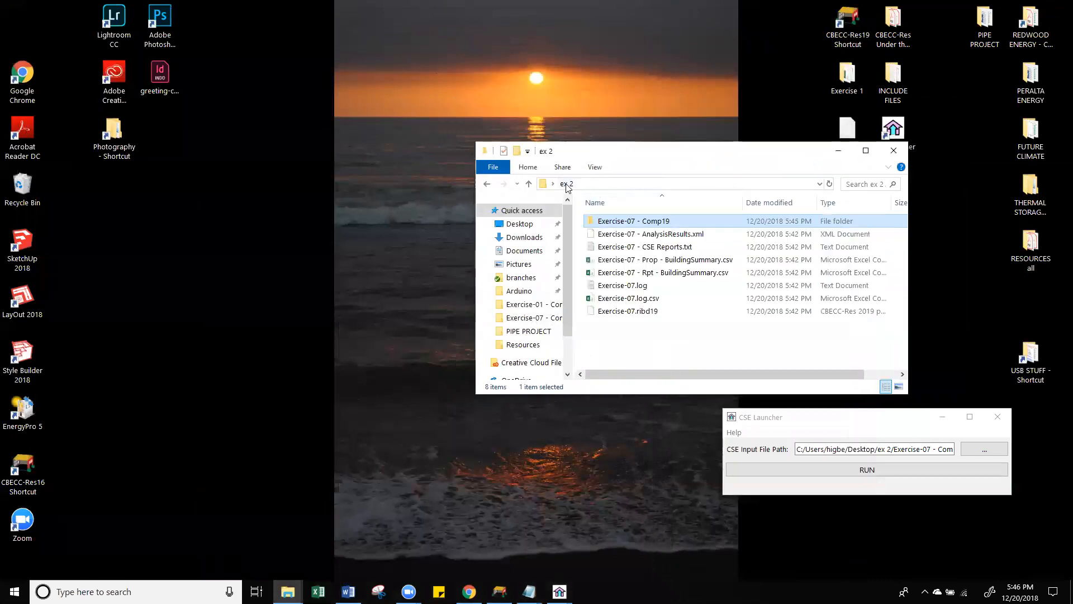
pyautogui.rightClick(628, 341)
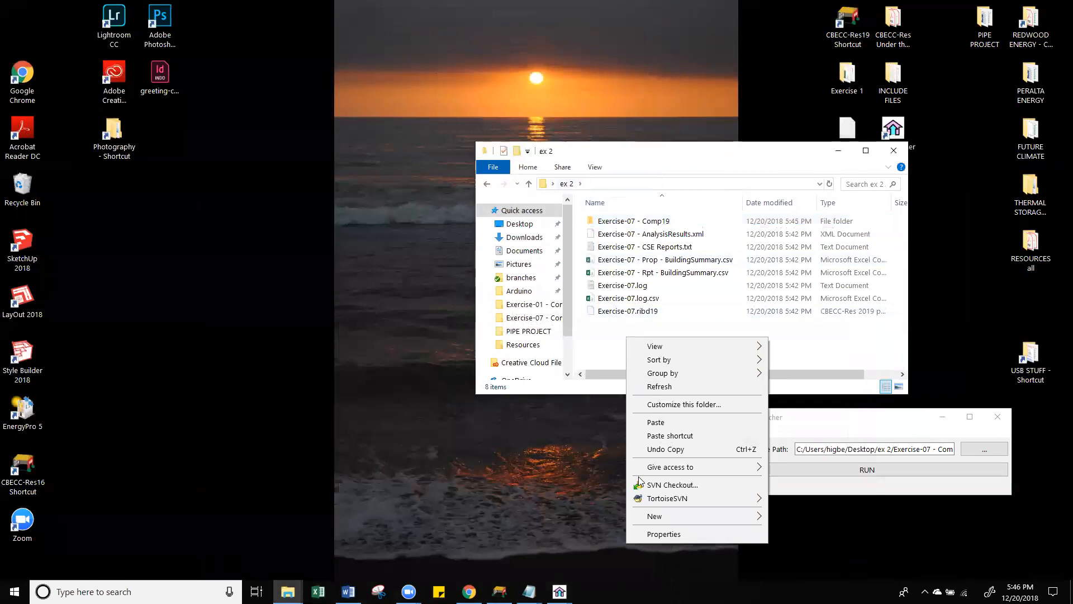
pyautogui.moveTo(682, 516)
pyautogui.click(585, 426)
pyautogui.click(631, 344)
pyautogui.moveTo(803, 157); pyautogui.dragTo(688, 148)
pyautogui.moveTo(835, 140); pyautogui.dragTo(530, 333)
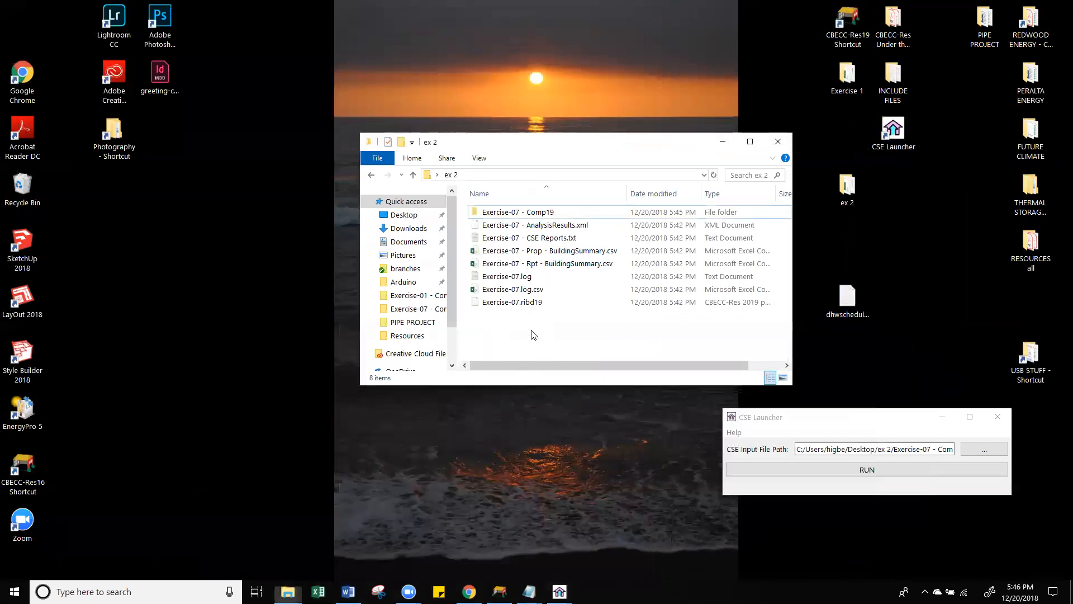
# Open dhwschedule.txt from ex 2, examine its ALTER DHWSYS block for wsTSetpoint, and return to the folder.
pyautogui.doubleClick(506, 316)
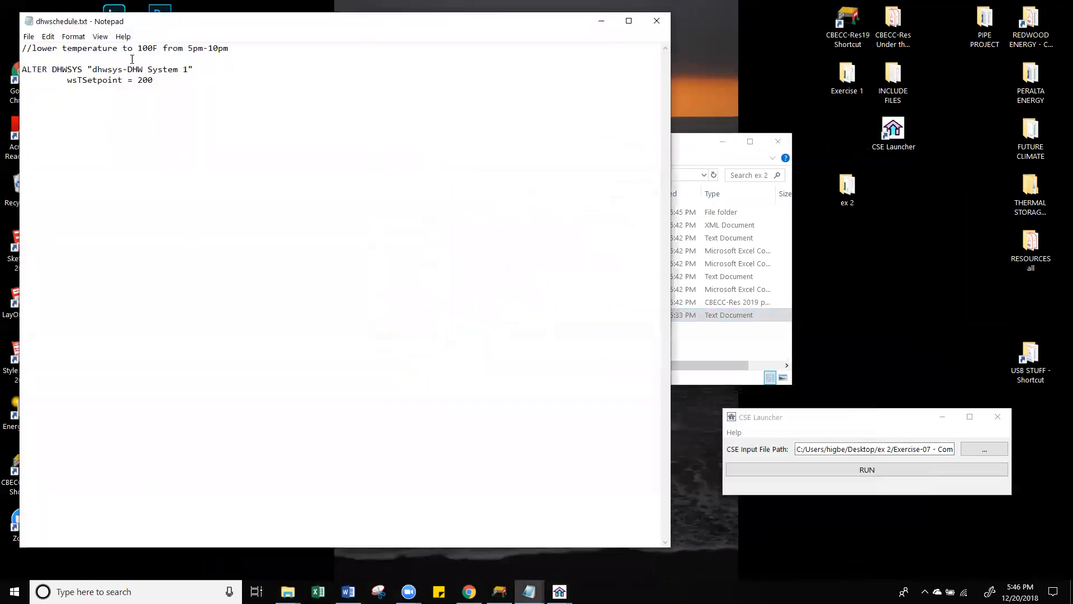
pyautogui.click(170, 80)
pyautogui.click(602, 21)
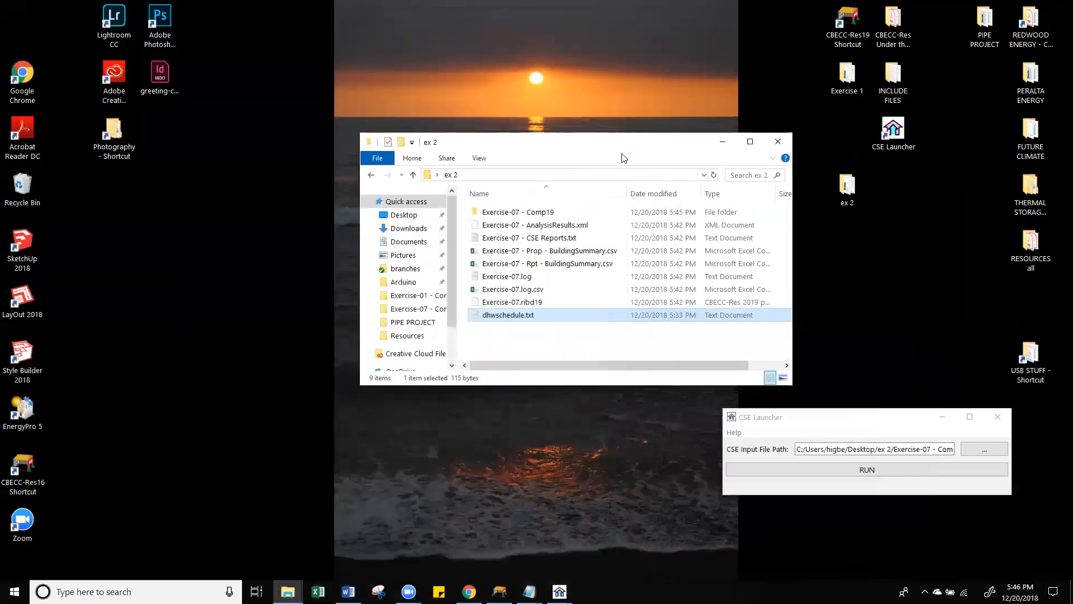
pyautogui.moveTo(652, 137); pyautogui.dragTo(666, 124)
pyautogui.click(542, 324)
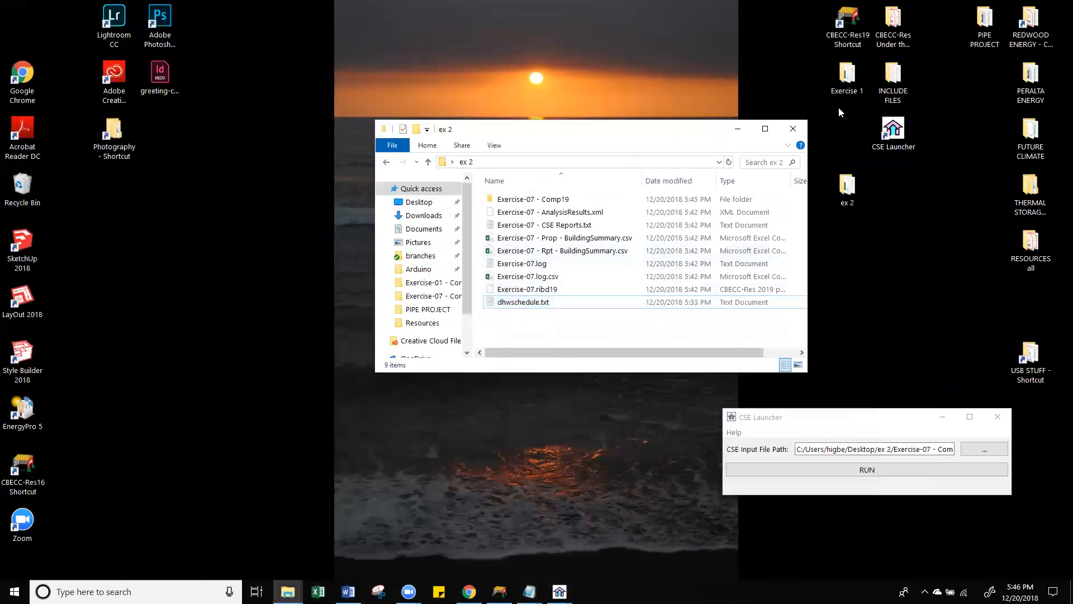
# Start CBECC-Res 2019 and open the recent project Exercise-07.ribd19 from the ex 2 folder.
pyautogui.doubleClick(847, 25)
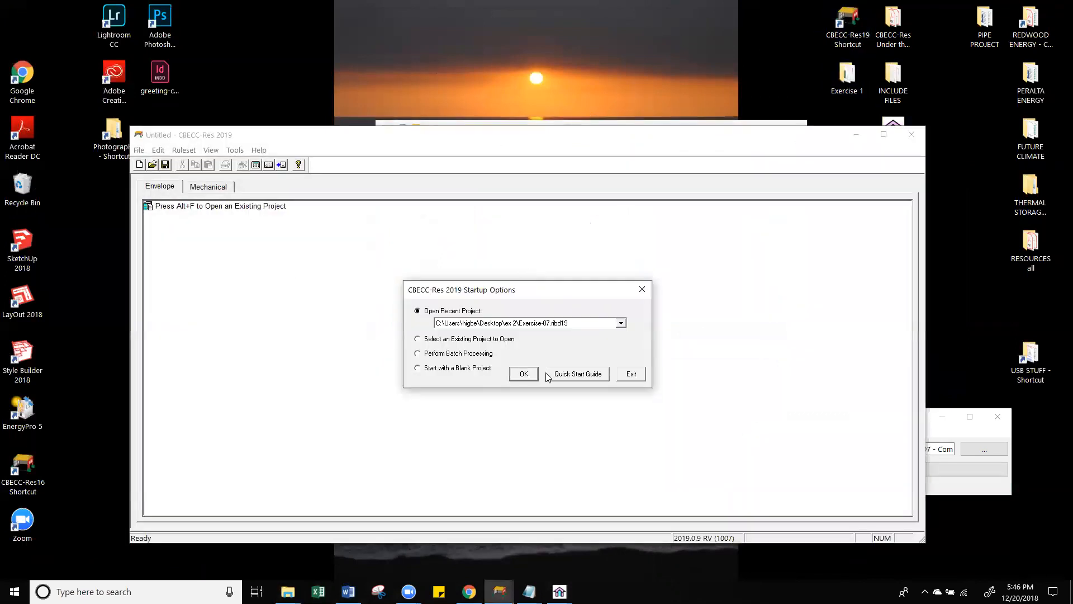
pyautogui.click(524, 373)
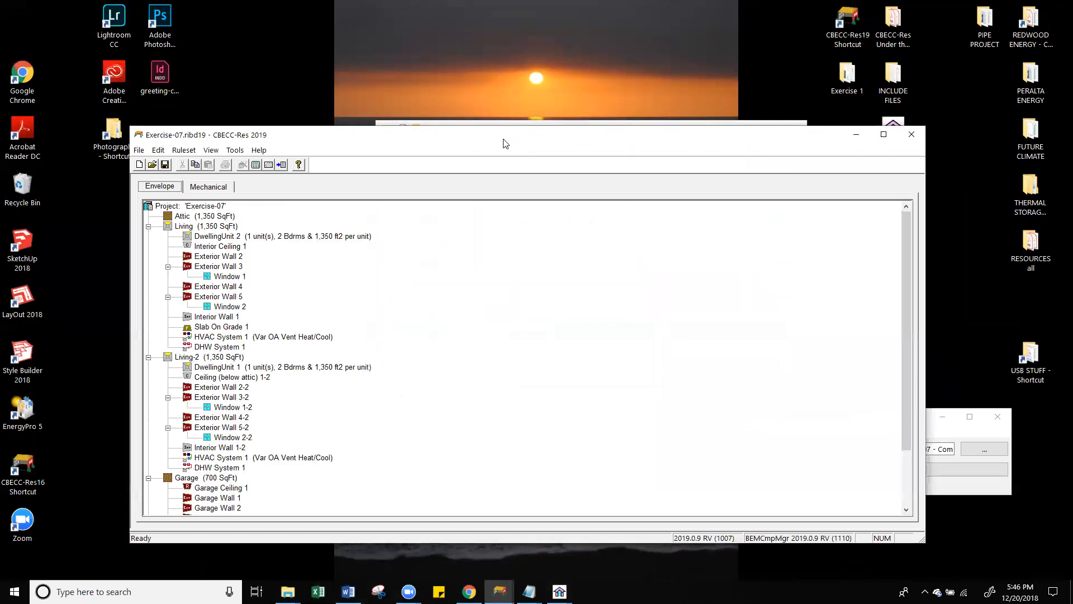
pyautogui.moveTo(499, 143); pyautogui.dragTo(406, 95)
pyautogui.click(117, 139)
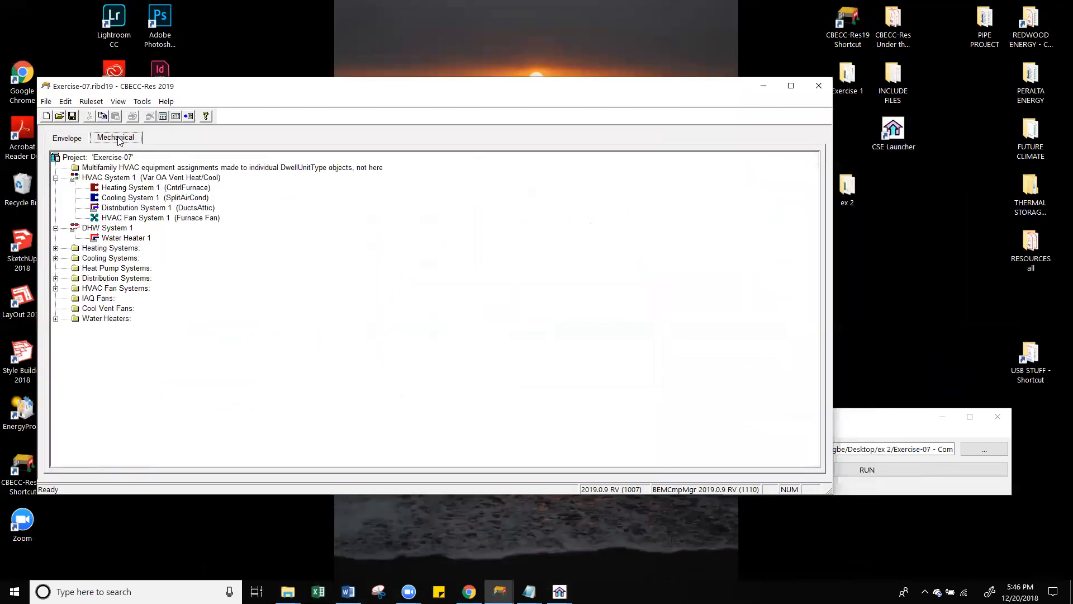
pyautogui.click(84, 139)
# Set the report include file in the Exercise-07 project's analysis settings to dhwschedule.txt.
pyautogui.doubleClick(85, 158)
pyautogui.click(252, 182)
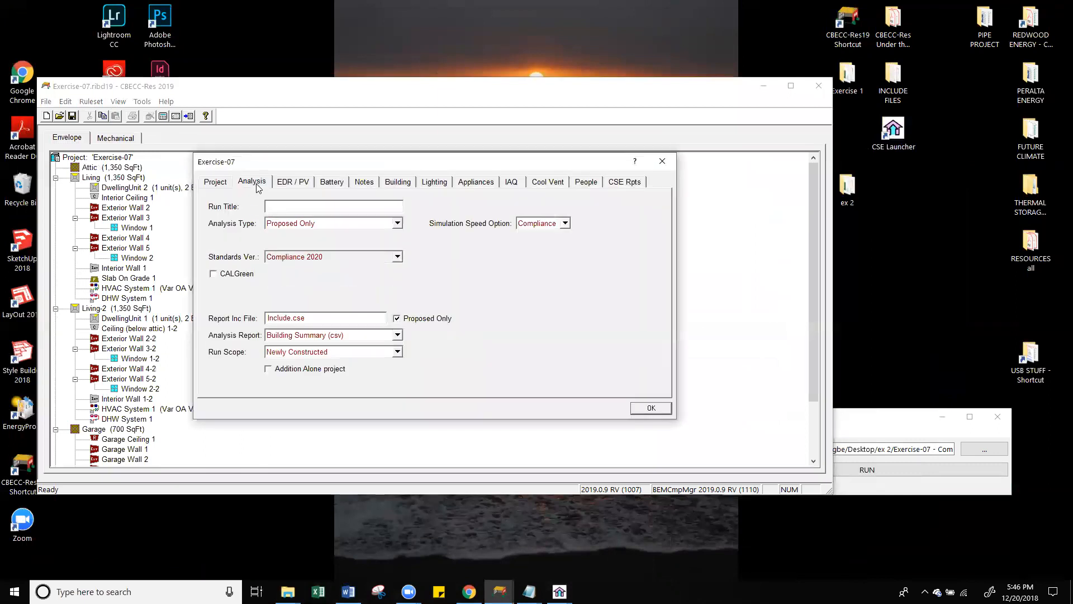
pyautogui.doubleClick(324, 317)
pyautogui.press('Delete')
pyautogui.write('dhwschedule.txt')
pyautogui.click(666, 408)
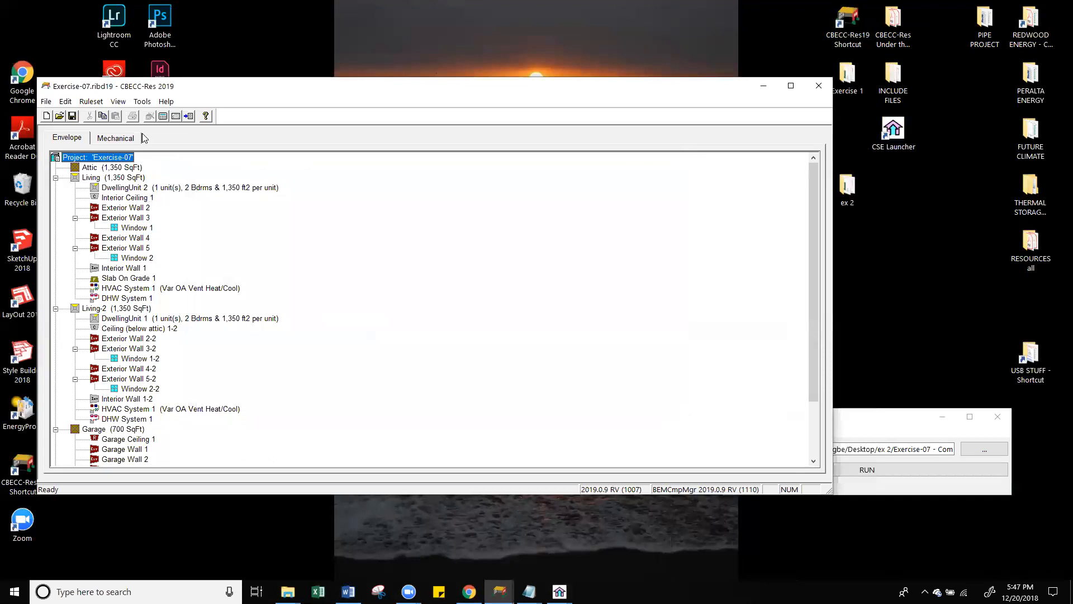
# Review the proposed design's water heating energy in the Exercise-07 energy use details.
pyautogui.click(176, 116)
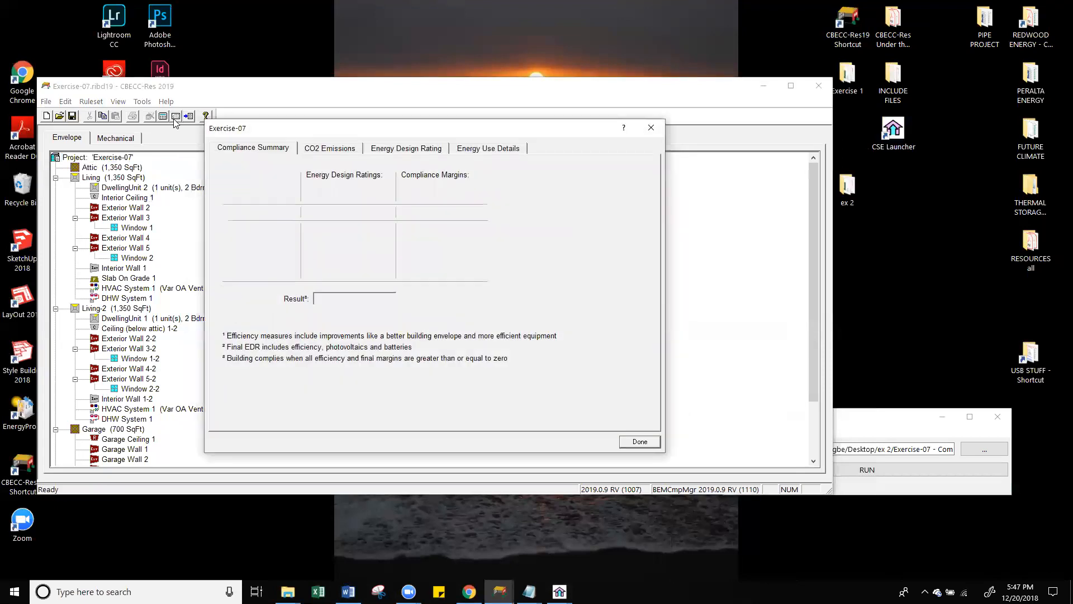
pyautogui.click(463, 150)
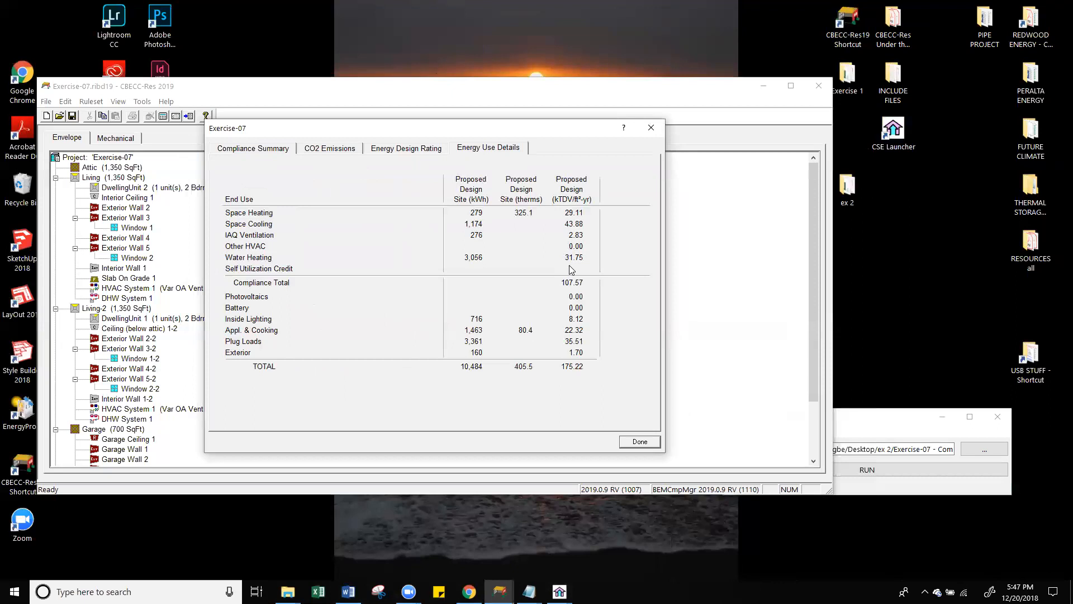
pyautogui.click(650, 128)
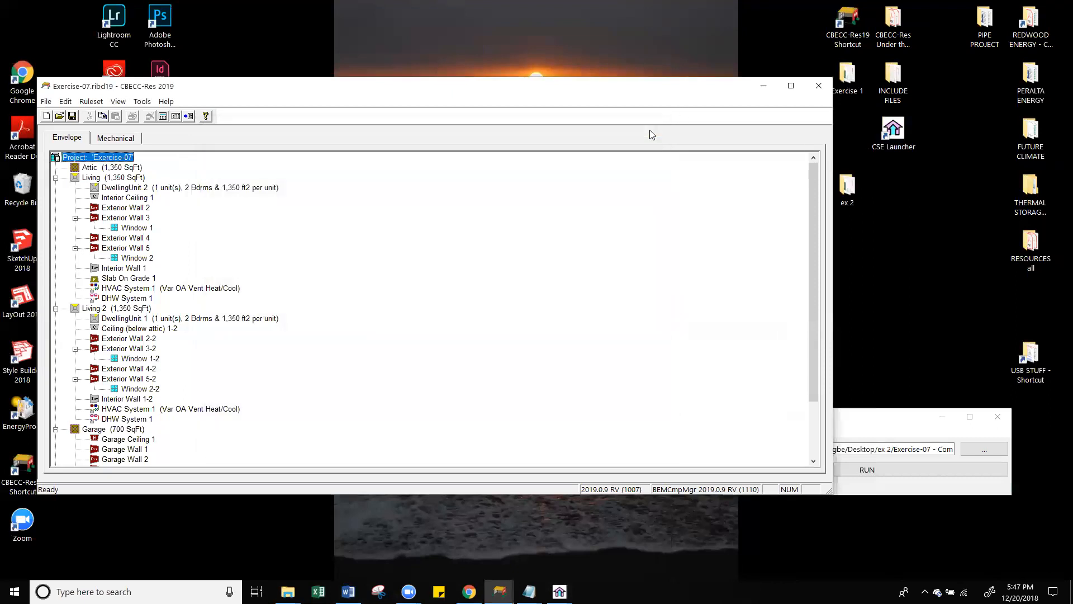
# Check the report include file entry in the Exercise-07 project's analysis settings.
pyautogui.doubleClick(71, 158)
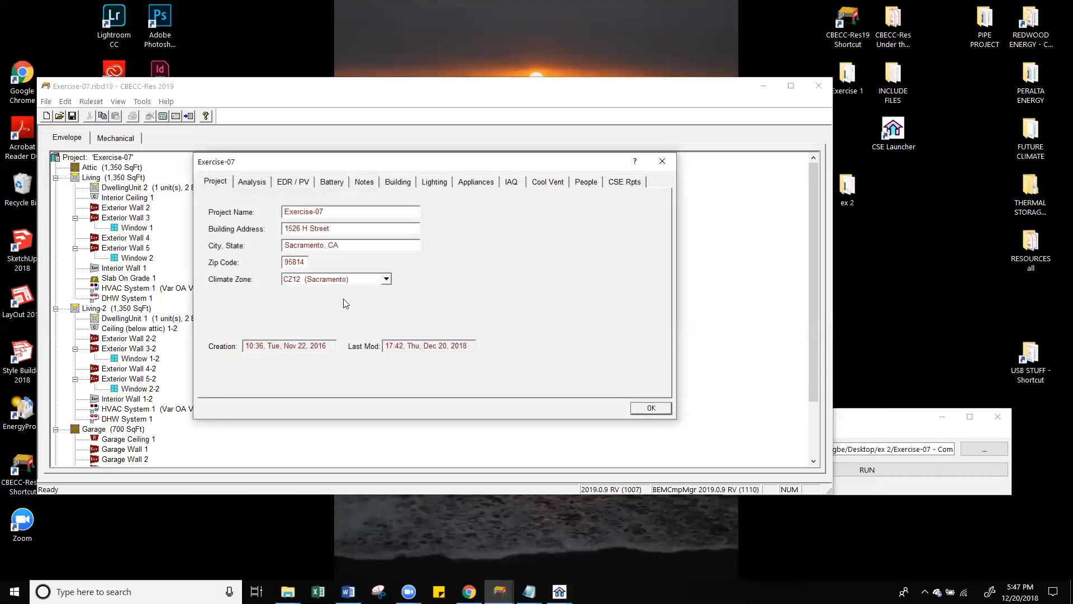
pyautogui.click(246, 182)
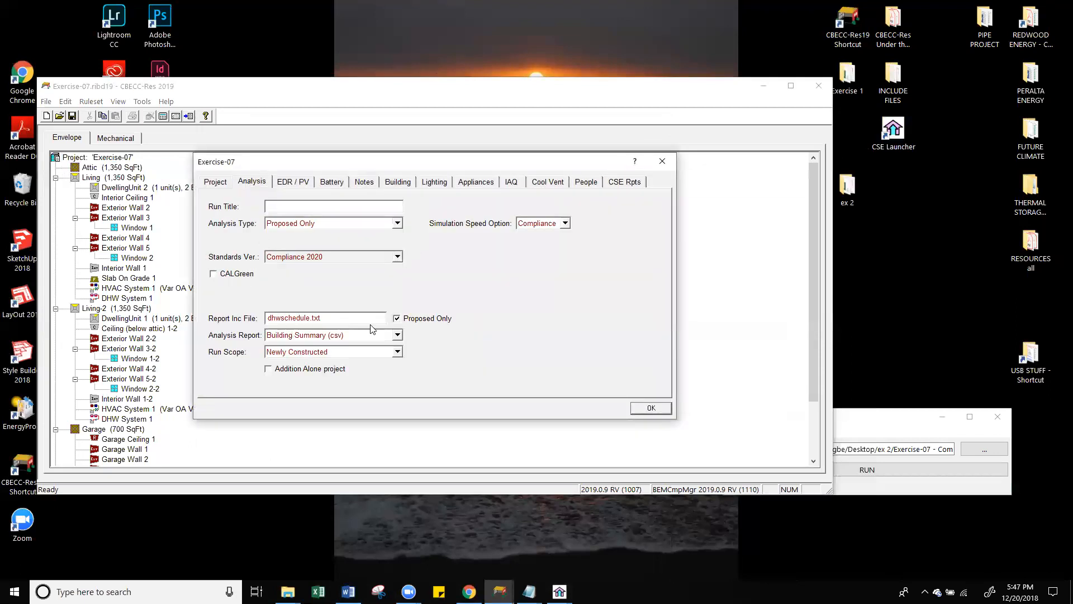
pyautogui.click(654, 408)
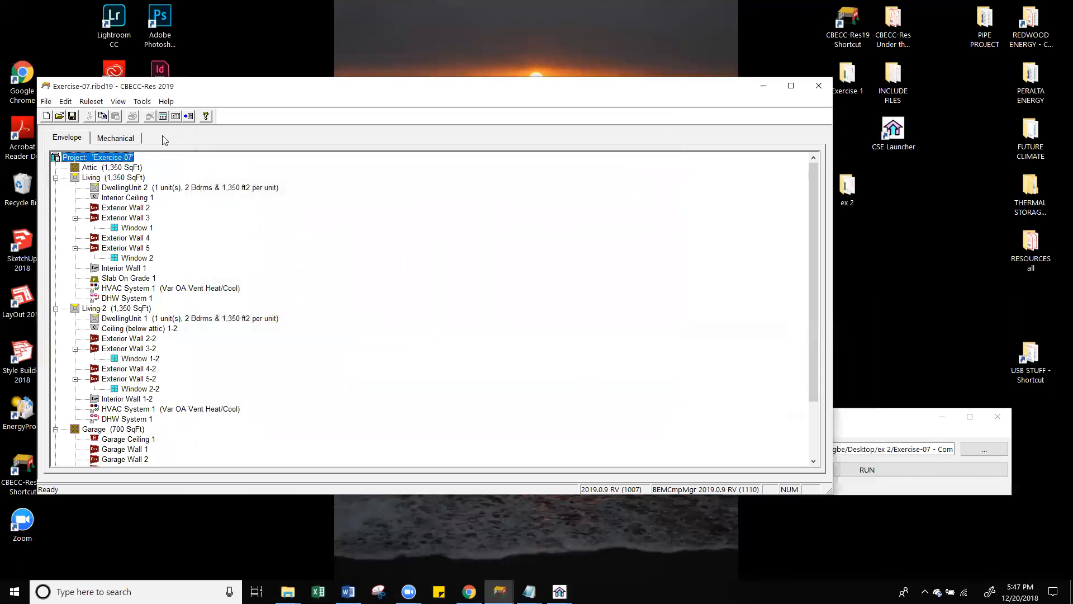
# Run the compliance analysis on the saved Exercise-07 project and switch to CSE Launcher.
pyautogui.click(164, 116)
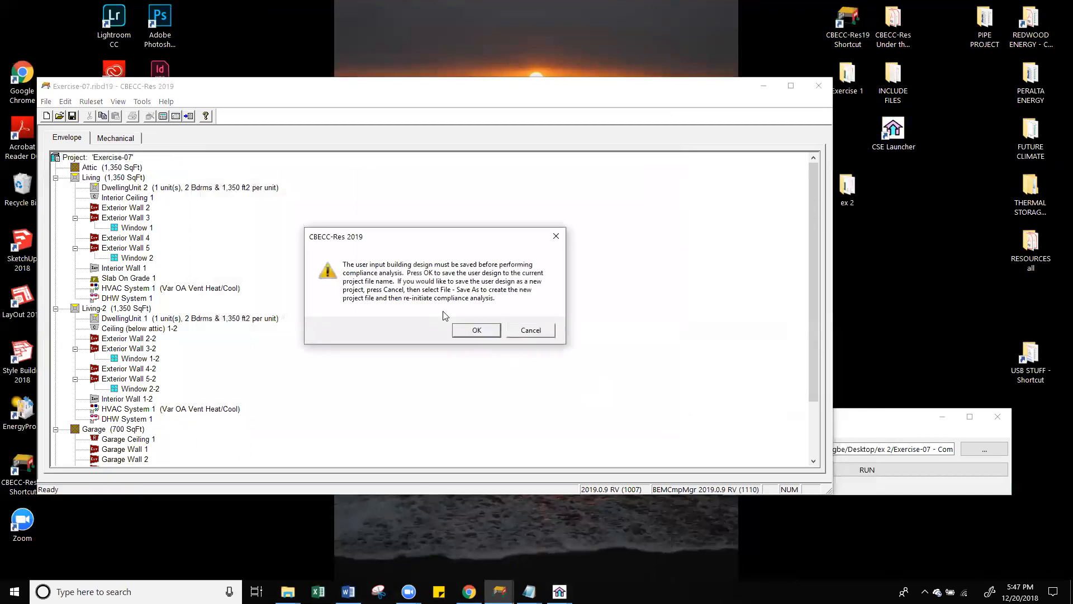
pyautogui.click(469, 333)
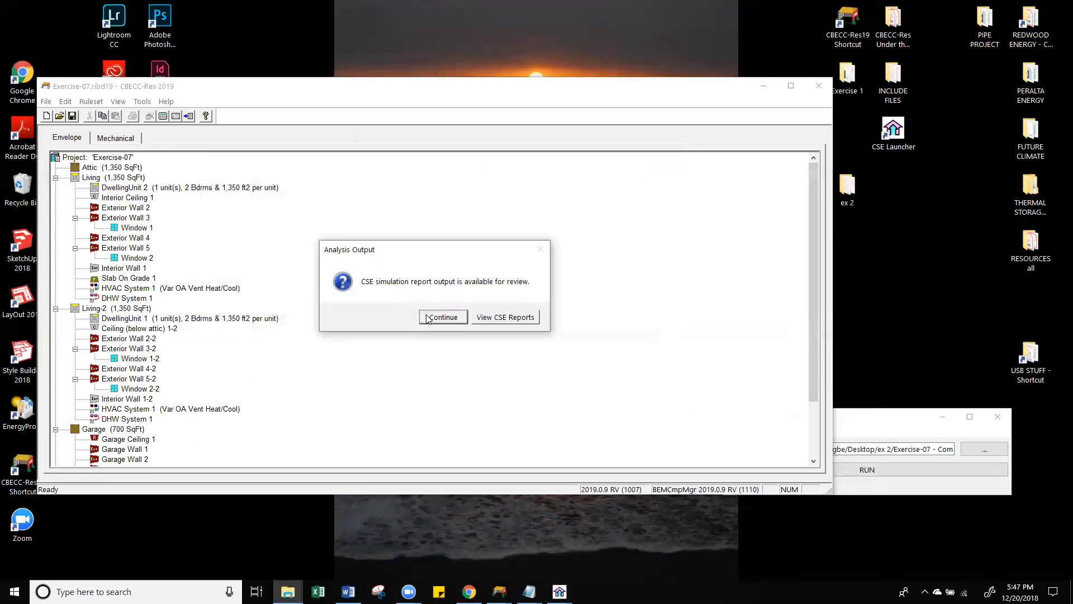
pyautogui.click(898, 428)
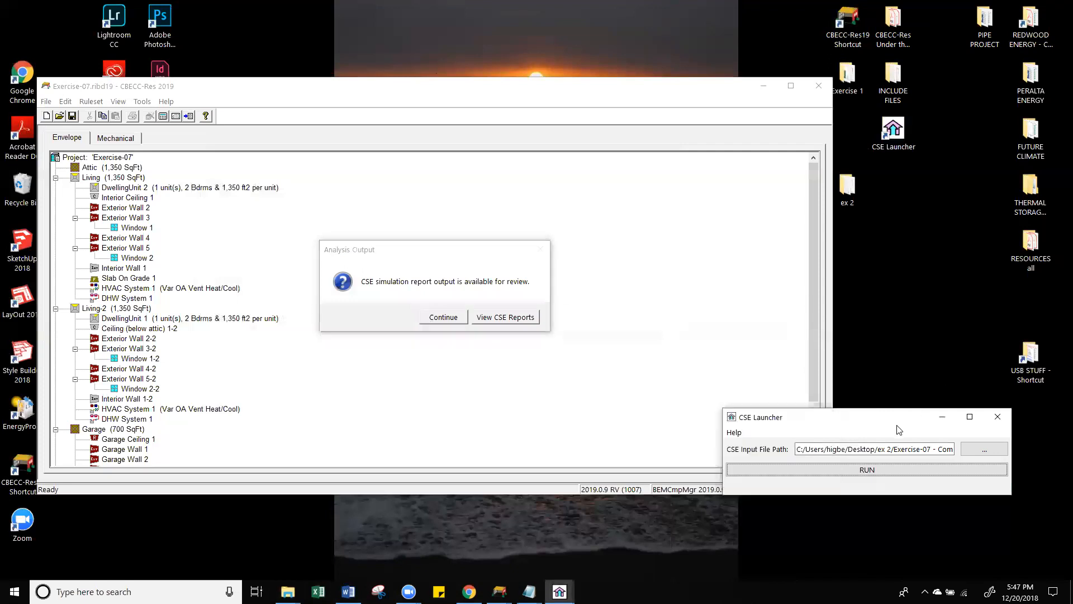
# Continue past the CSE report output and review the water heating energy in the energy use details of the new Exercise-07 results.
pyautogui.moveTo(899, 429); pyautogui.dragTo(927, 452)
pyautogui.click(661, 90)
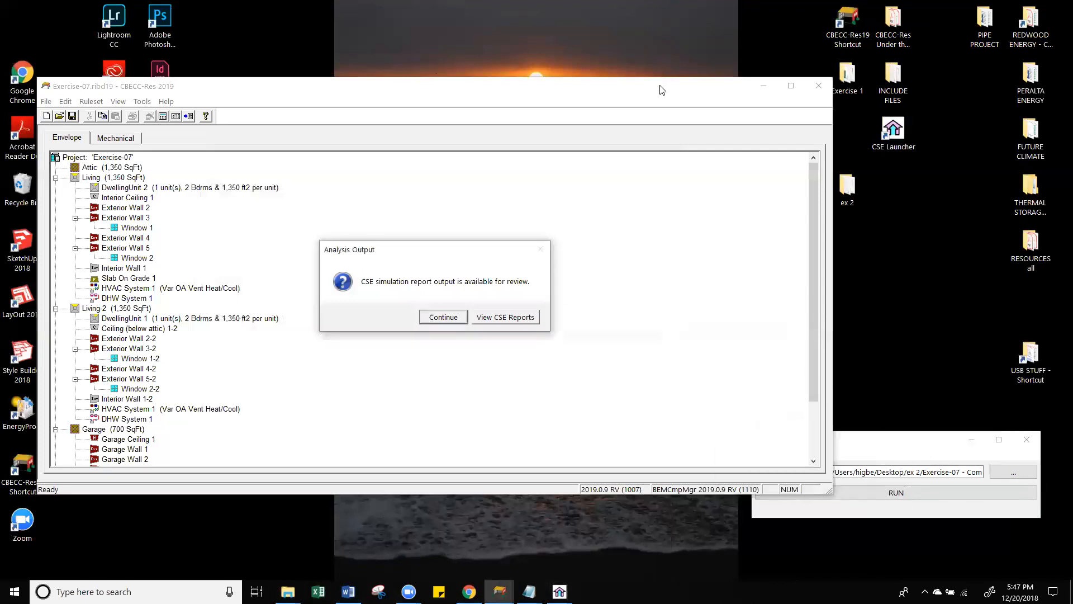
pyautogui.click(442, 318)
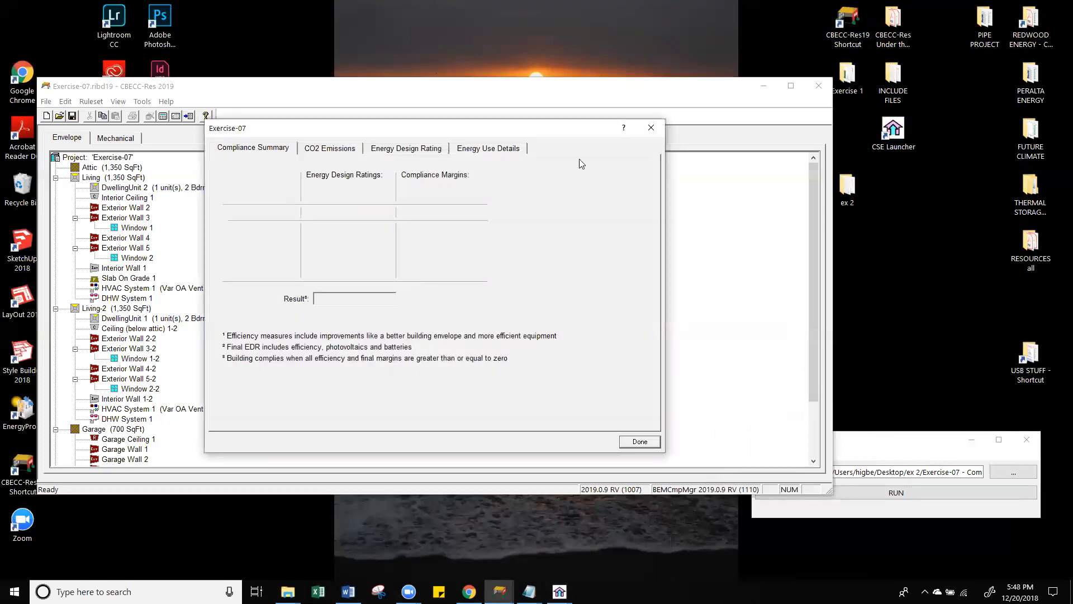
pyautogui.click(504, 150)
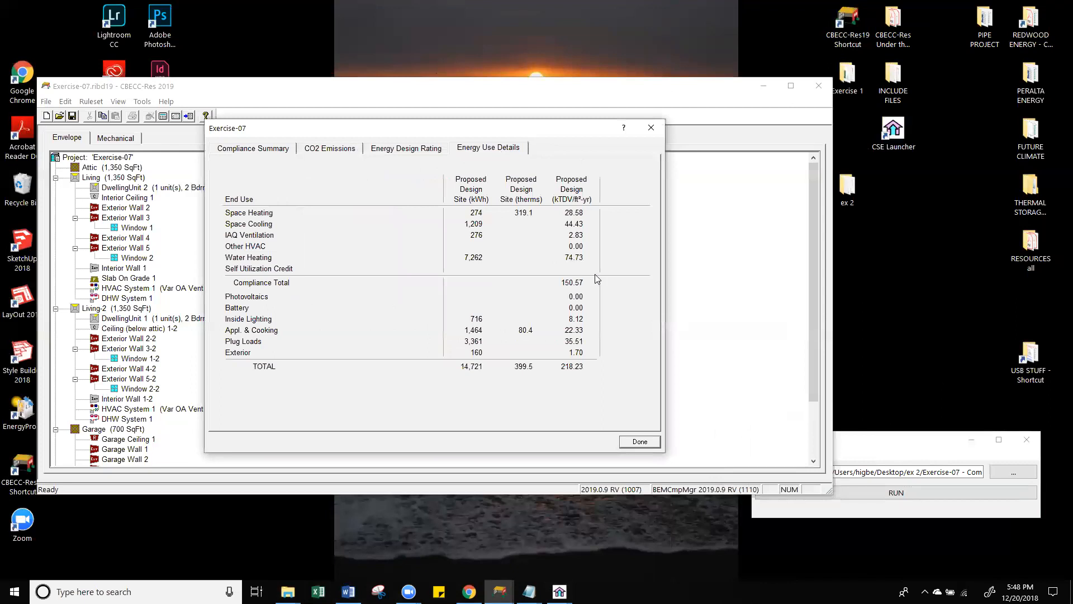
pyautogui.click(640, 442)
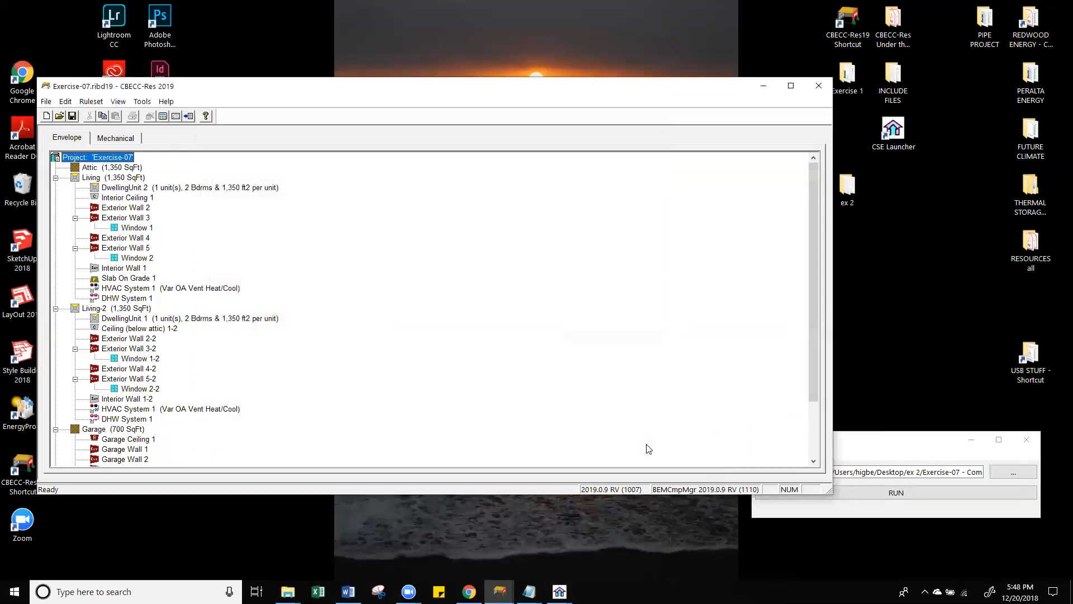
# Clear away the Exercise-07 project and ex 2 folder windows and switch to the Energy Modeling Workshop #5 slides in Chrome.
pyautogui.click(200, 288)
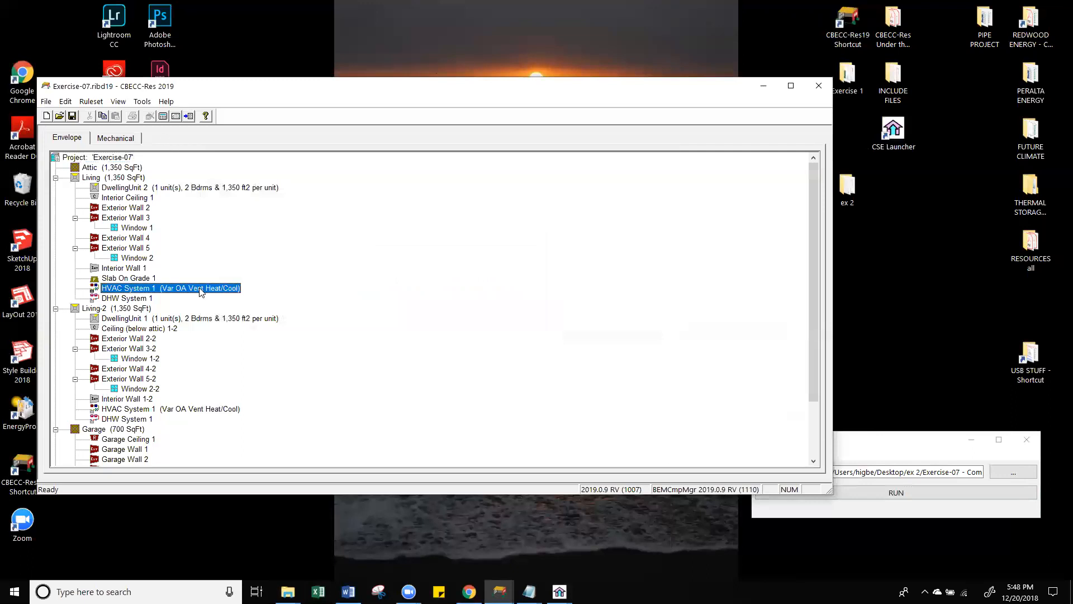
pyautogui.click(812, 86)
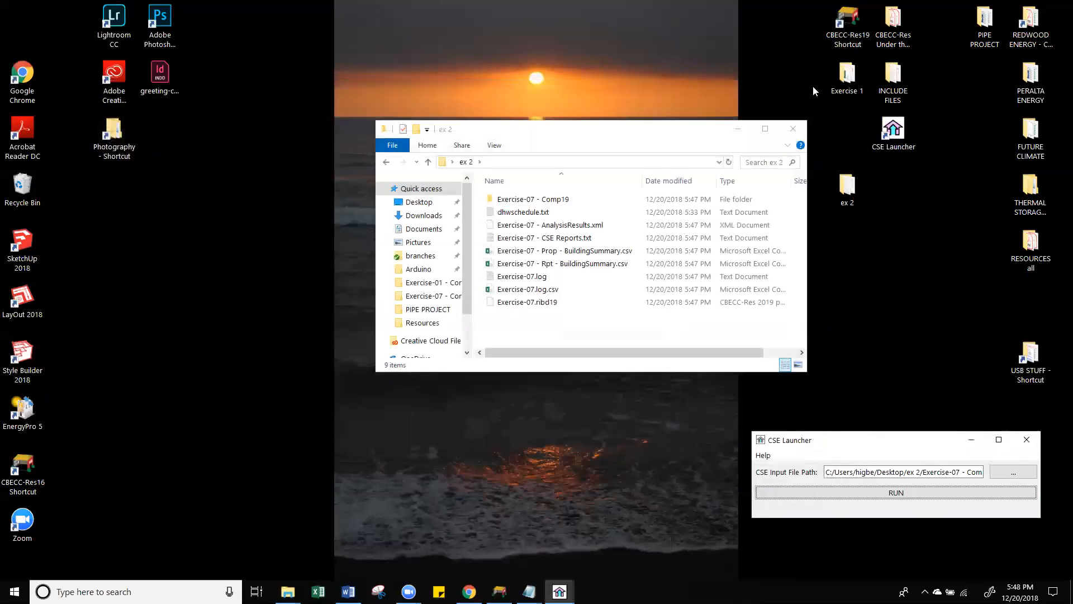
pyautogui.click(737, 130)
pyautogui.click(469, 592)
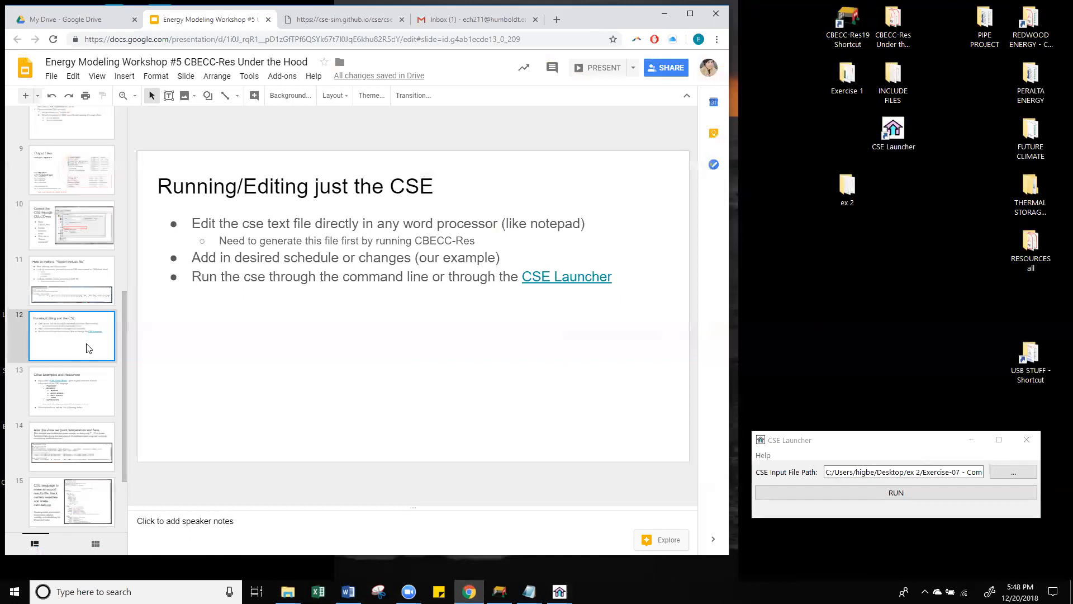
# Look ahead at the Other Examples and Resources slide and return to the Running/Editing just the CSE slide.
pyautogui.press('Down')
pyautogui.press('Down')
pyautogui.press('Up')
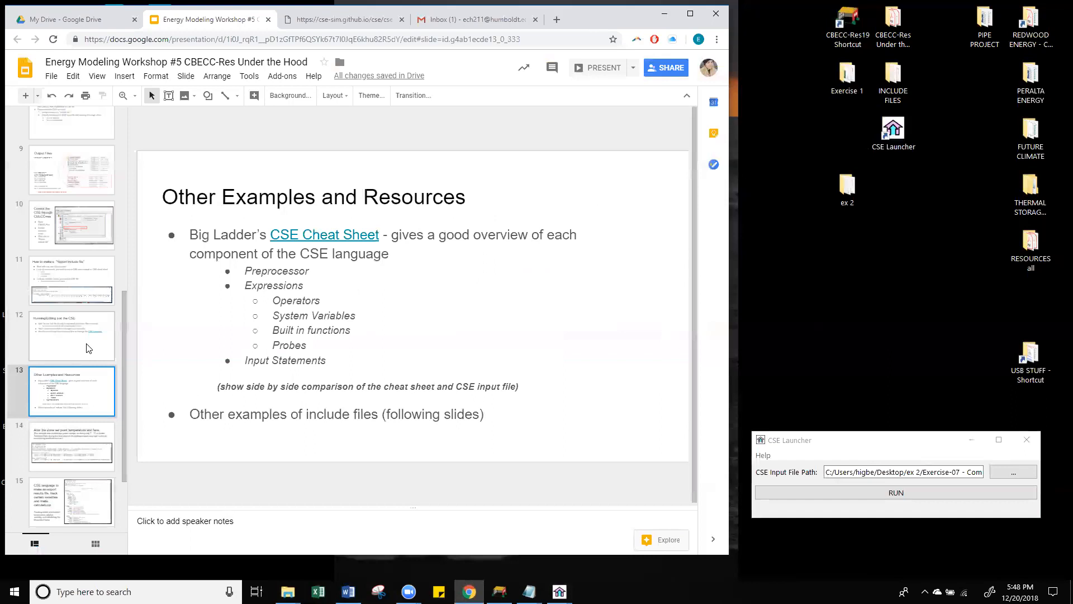
pyautogui.press('Down')
pyautogui.press('Up')
pyautogui.press('Up')
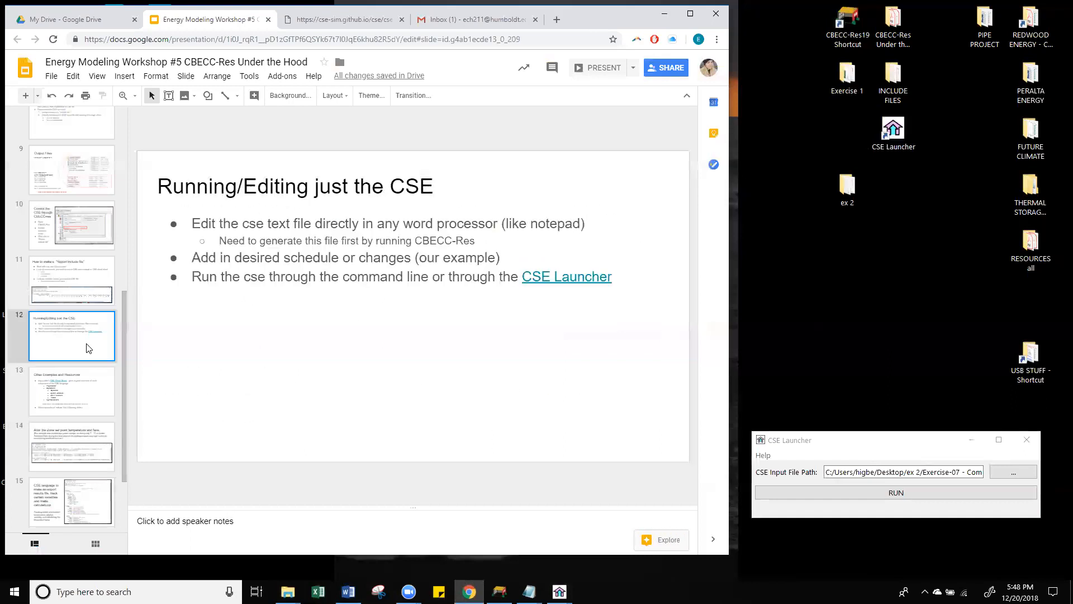